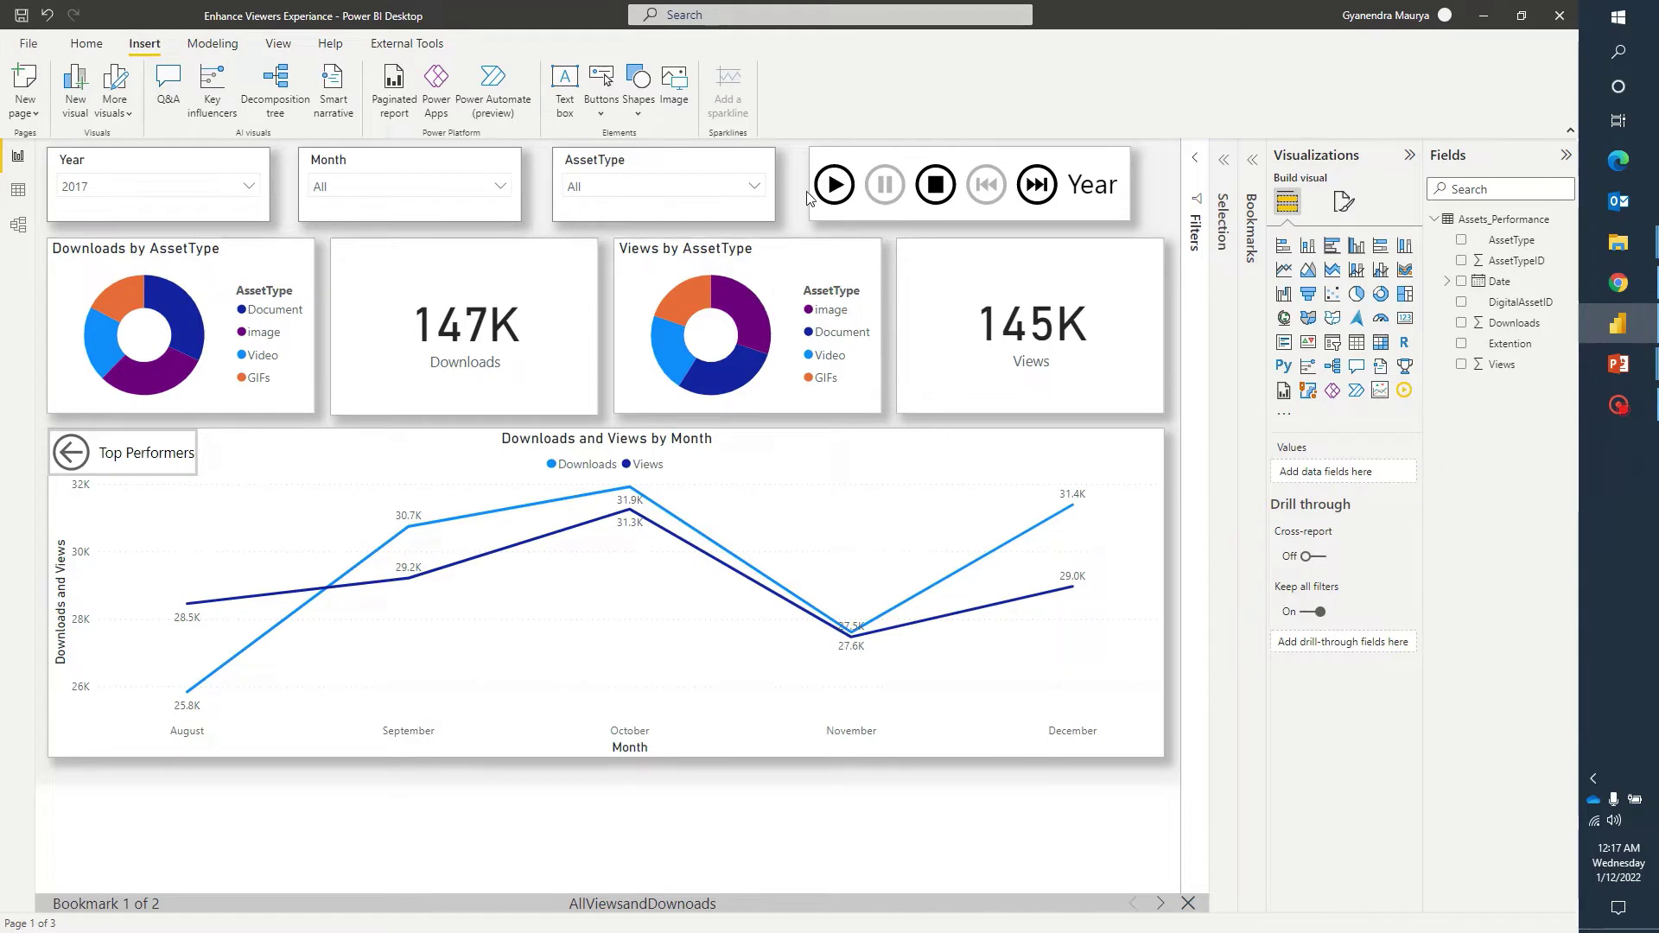
# - Play the Year animation and reset the Year slicer to all years
pyautogui.click(834, 185)
pyautogui.click(791, 213)
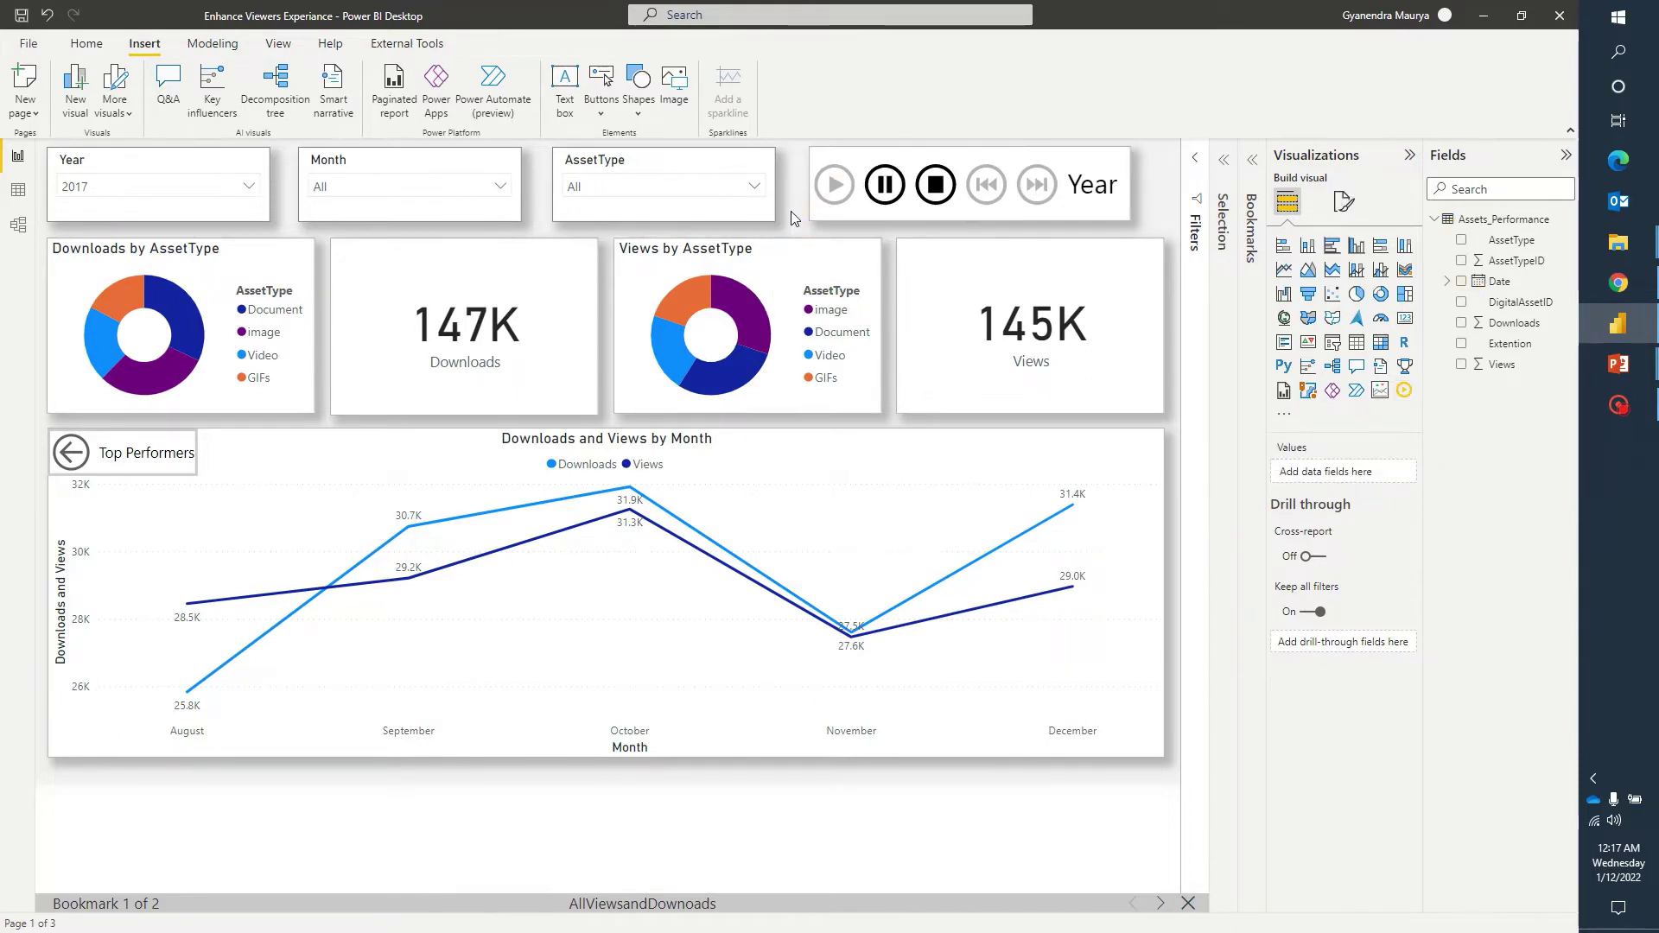
pyautogui.click(249, 186)
pyautogui.click(67, 209)
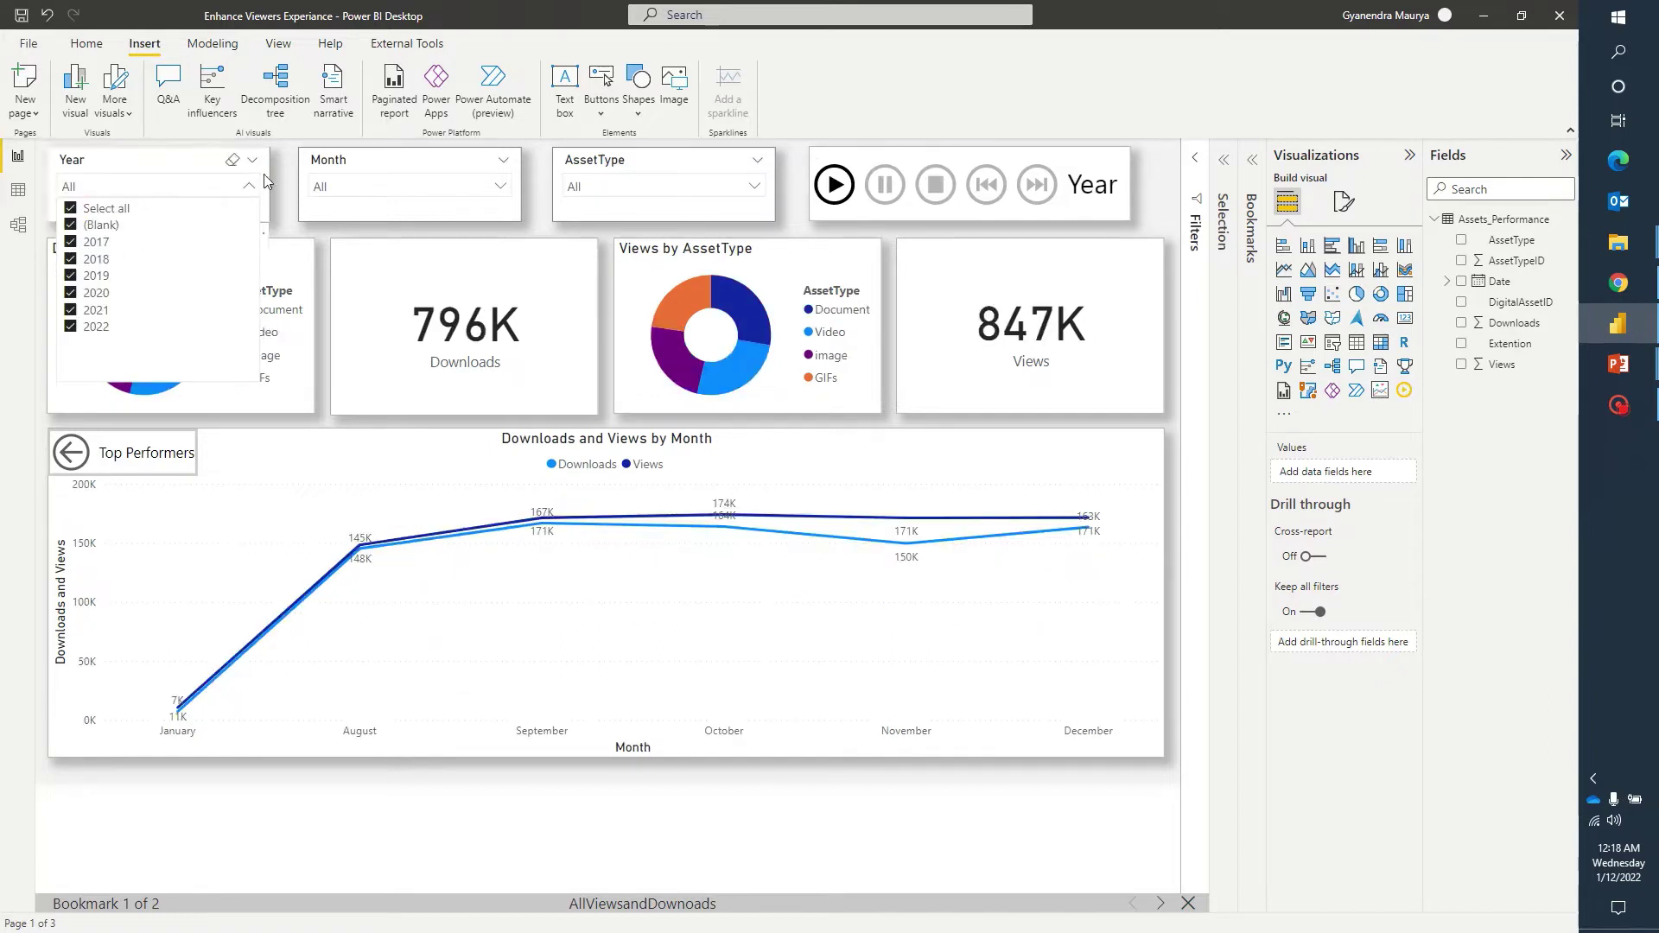
pyautogui.click(842, 183)
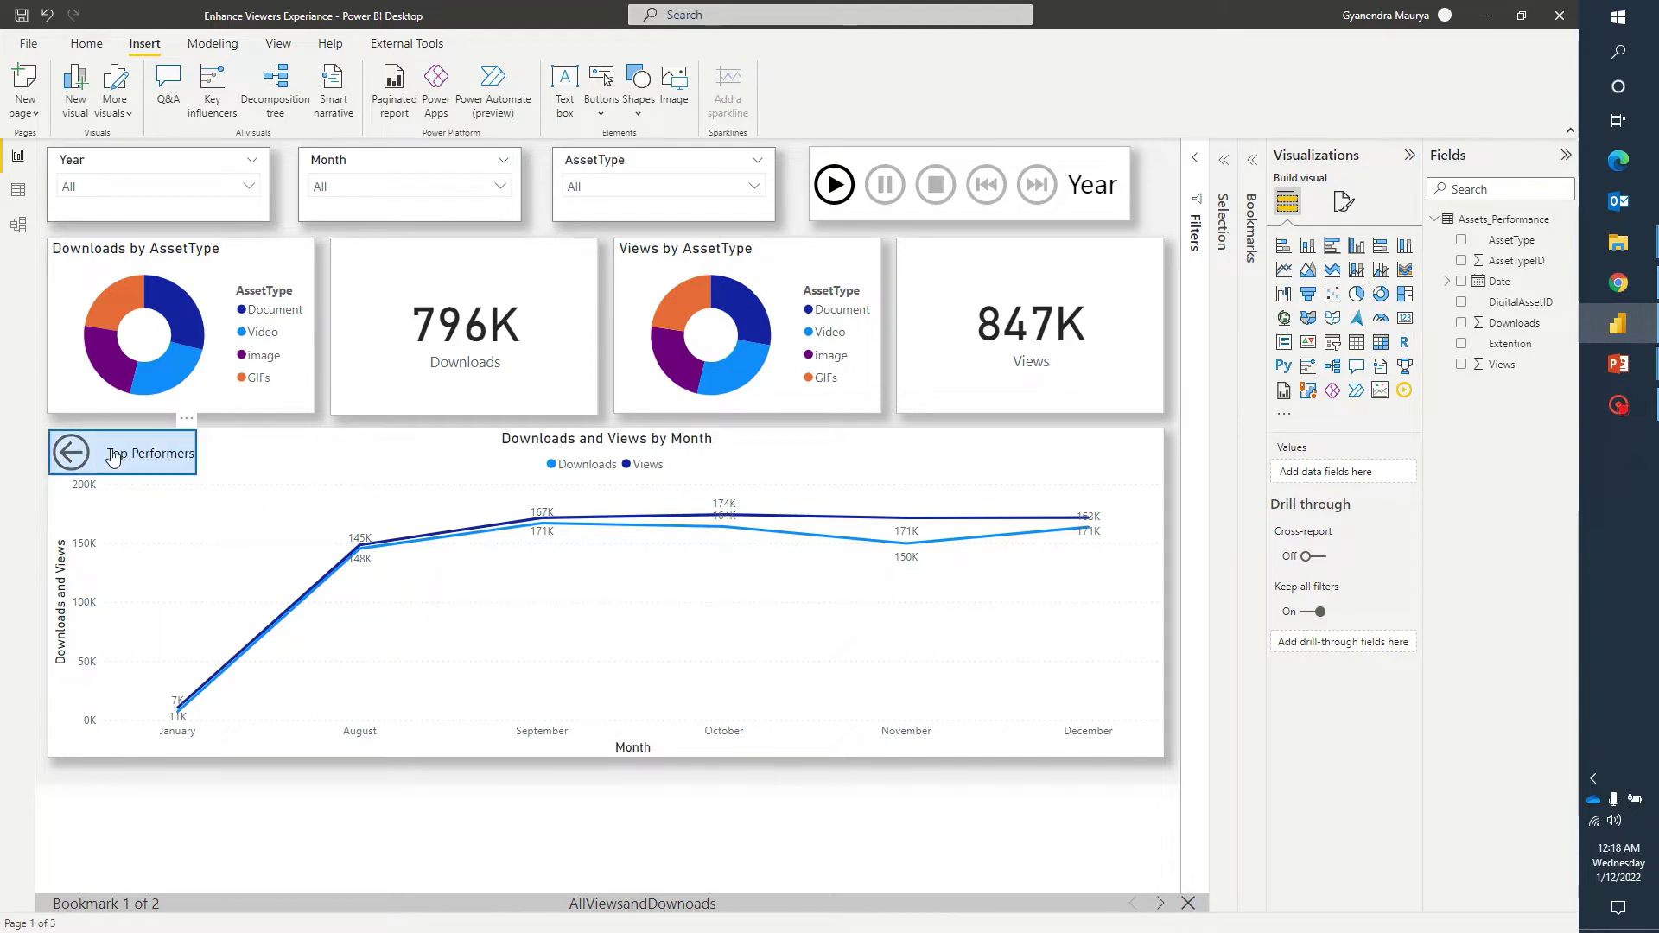
# - Switch the report to the Top Performers charts and back to the all views and downloads chart
pyautogui.click(52, 464)
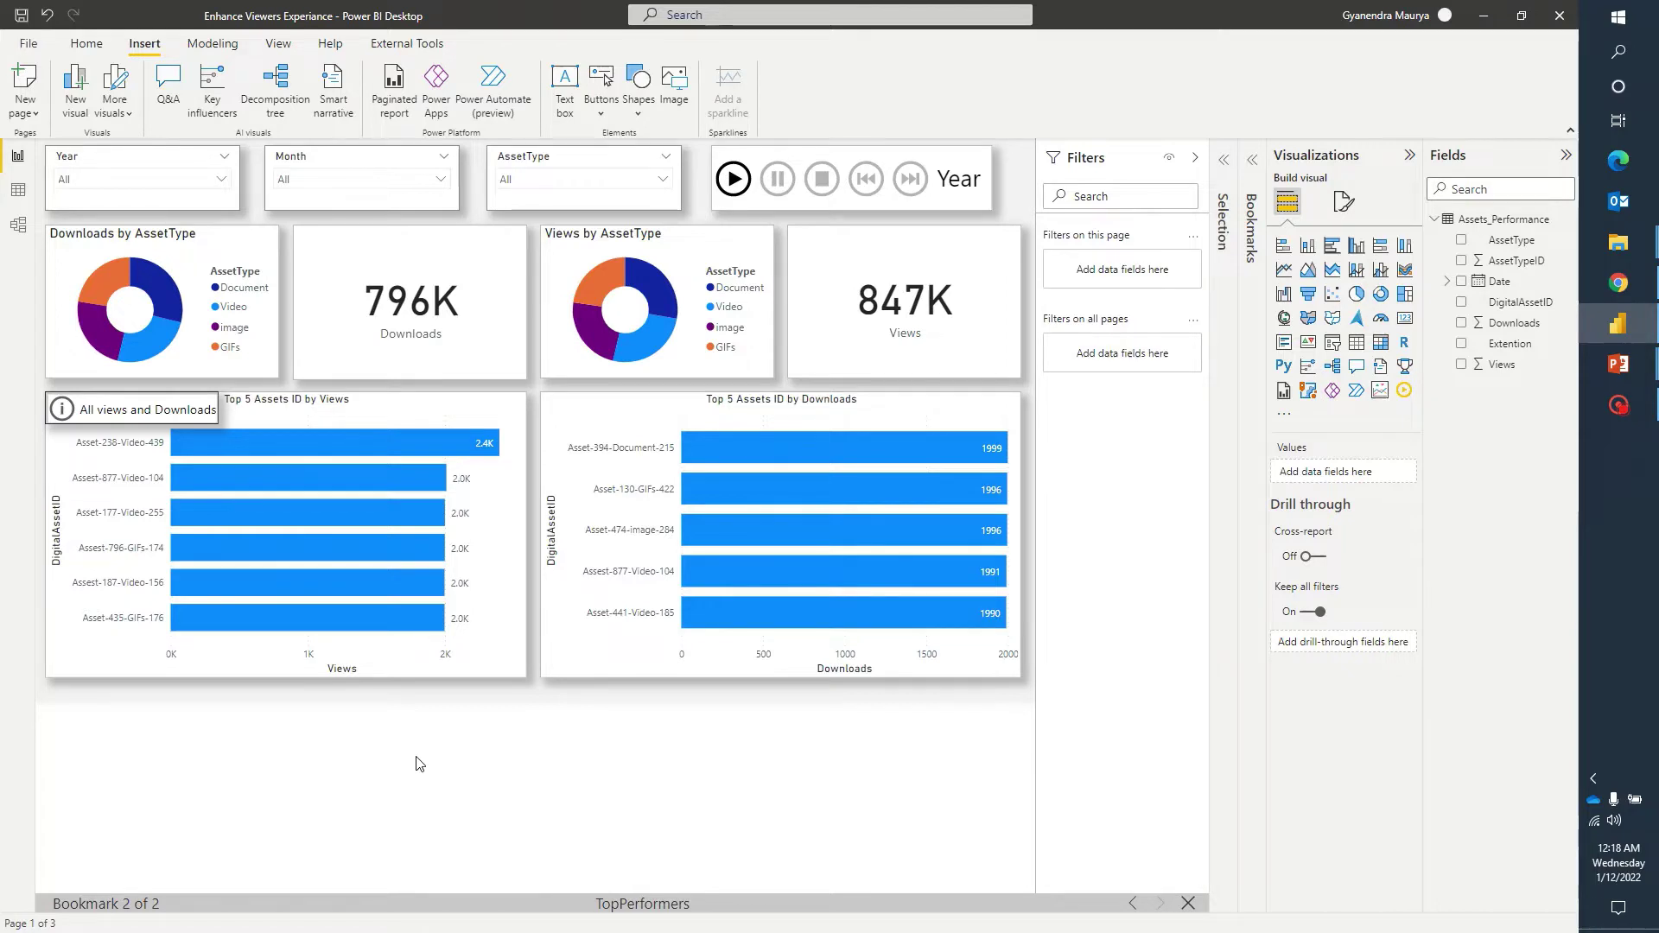
pyautogui.click(77, 413)
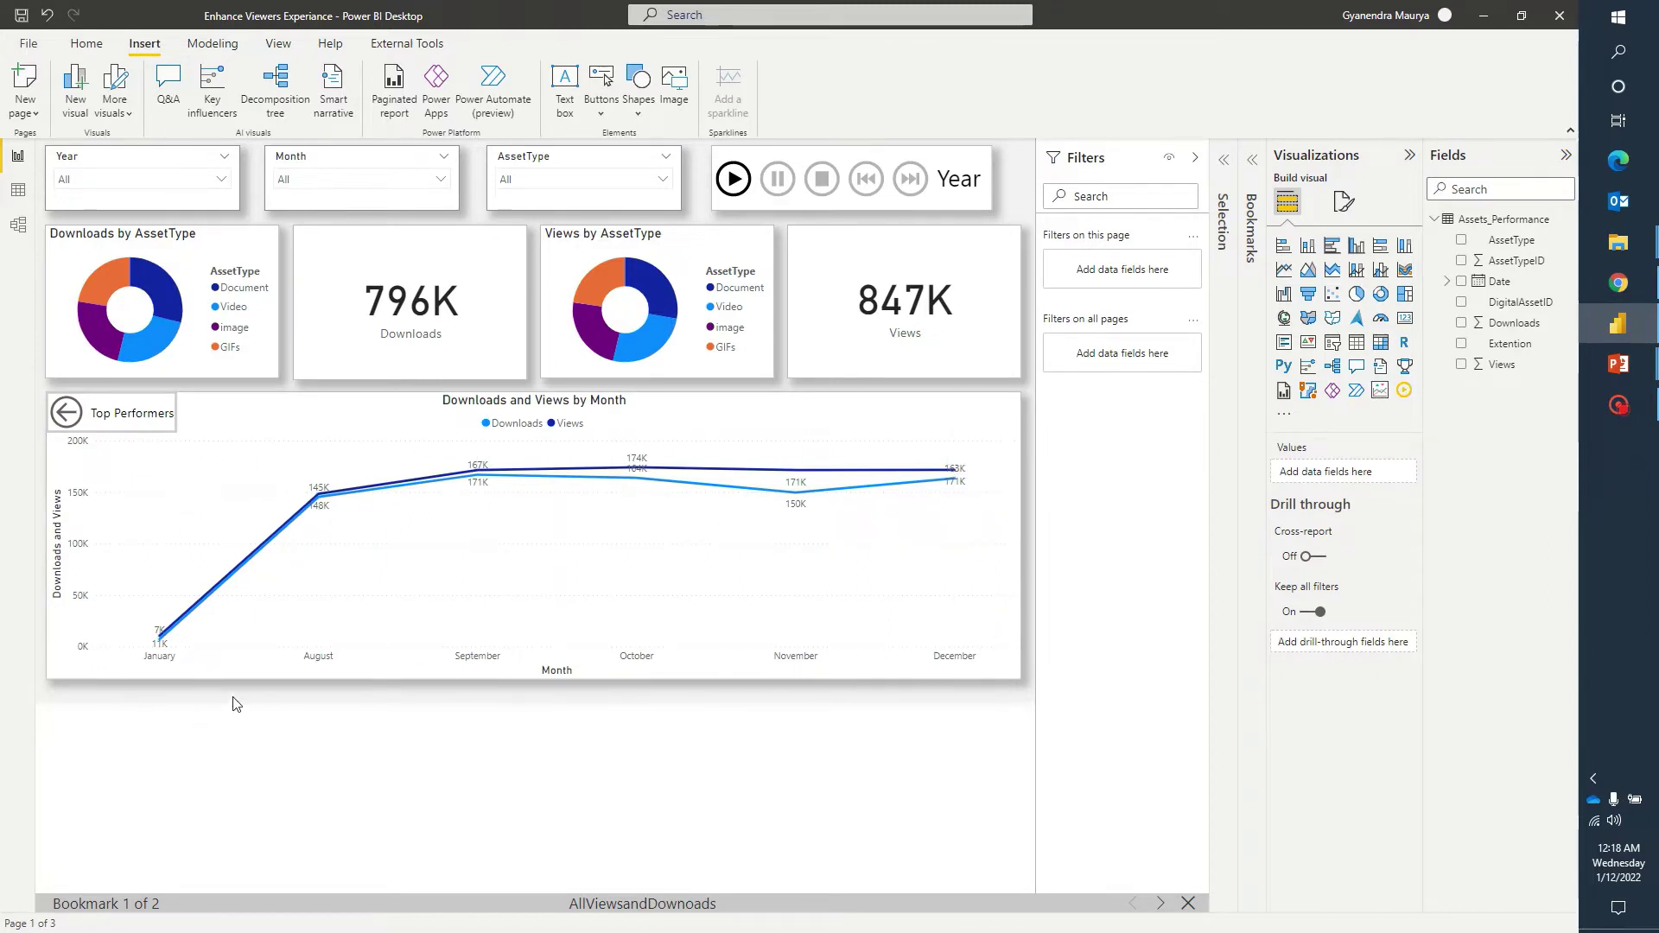
# - Filter the report to the year 2018 and show the Top Performers charts
pyautogui.click(221, 181)
pyautogui.click(252, 177)
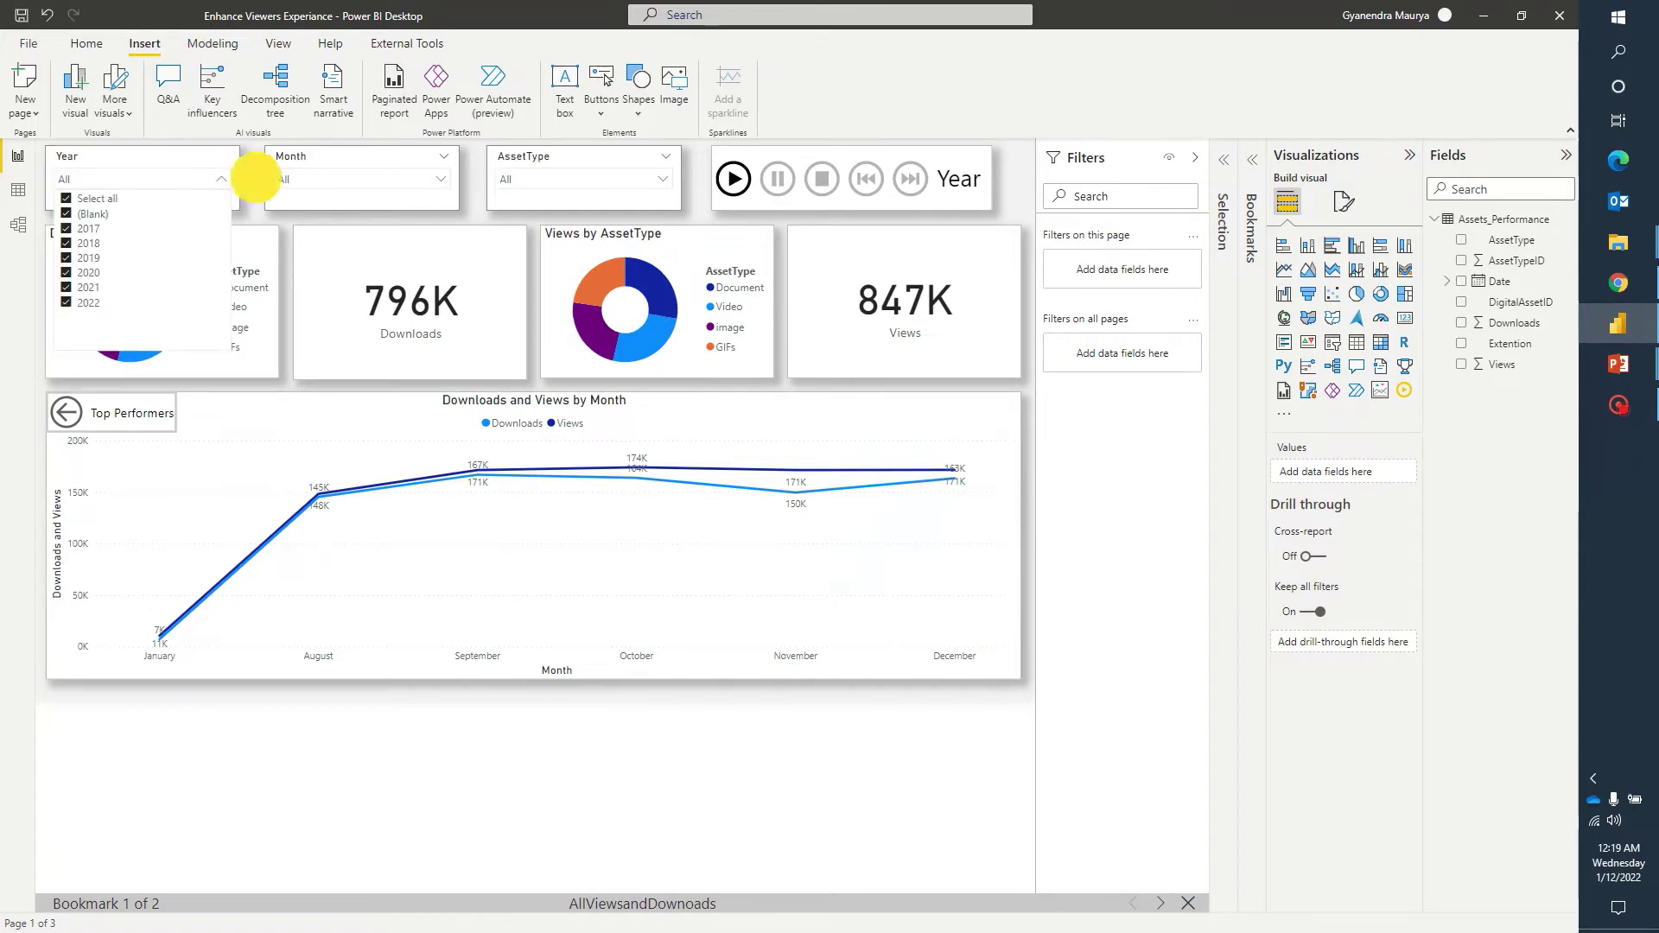
pyautogui.click(226, 182)
pyautogui.click(64, 244)
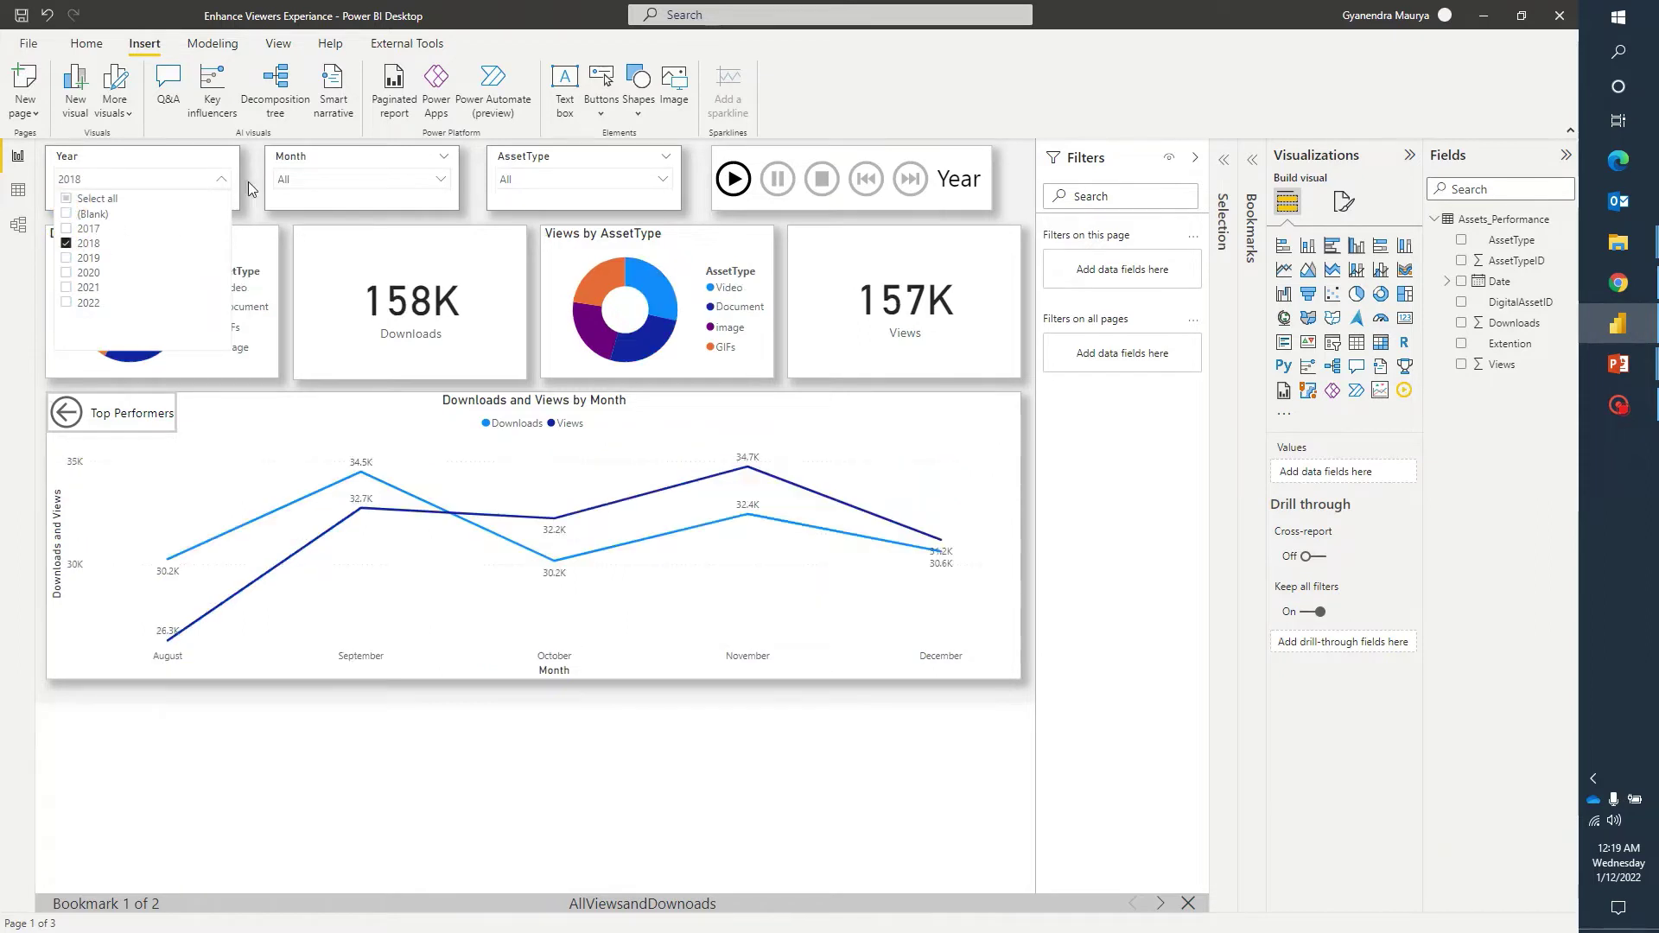
pyautogui.click(247, 181)
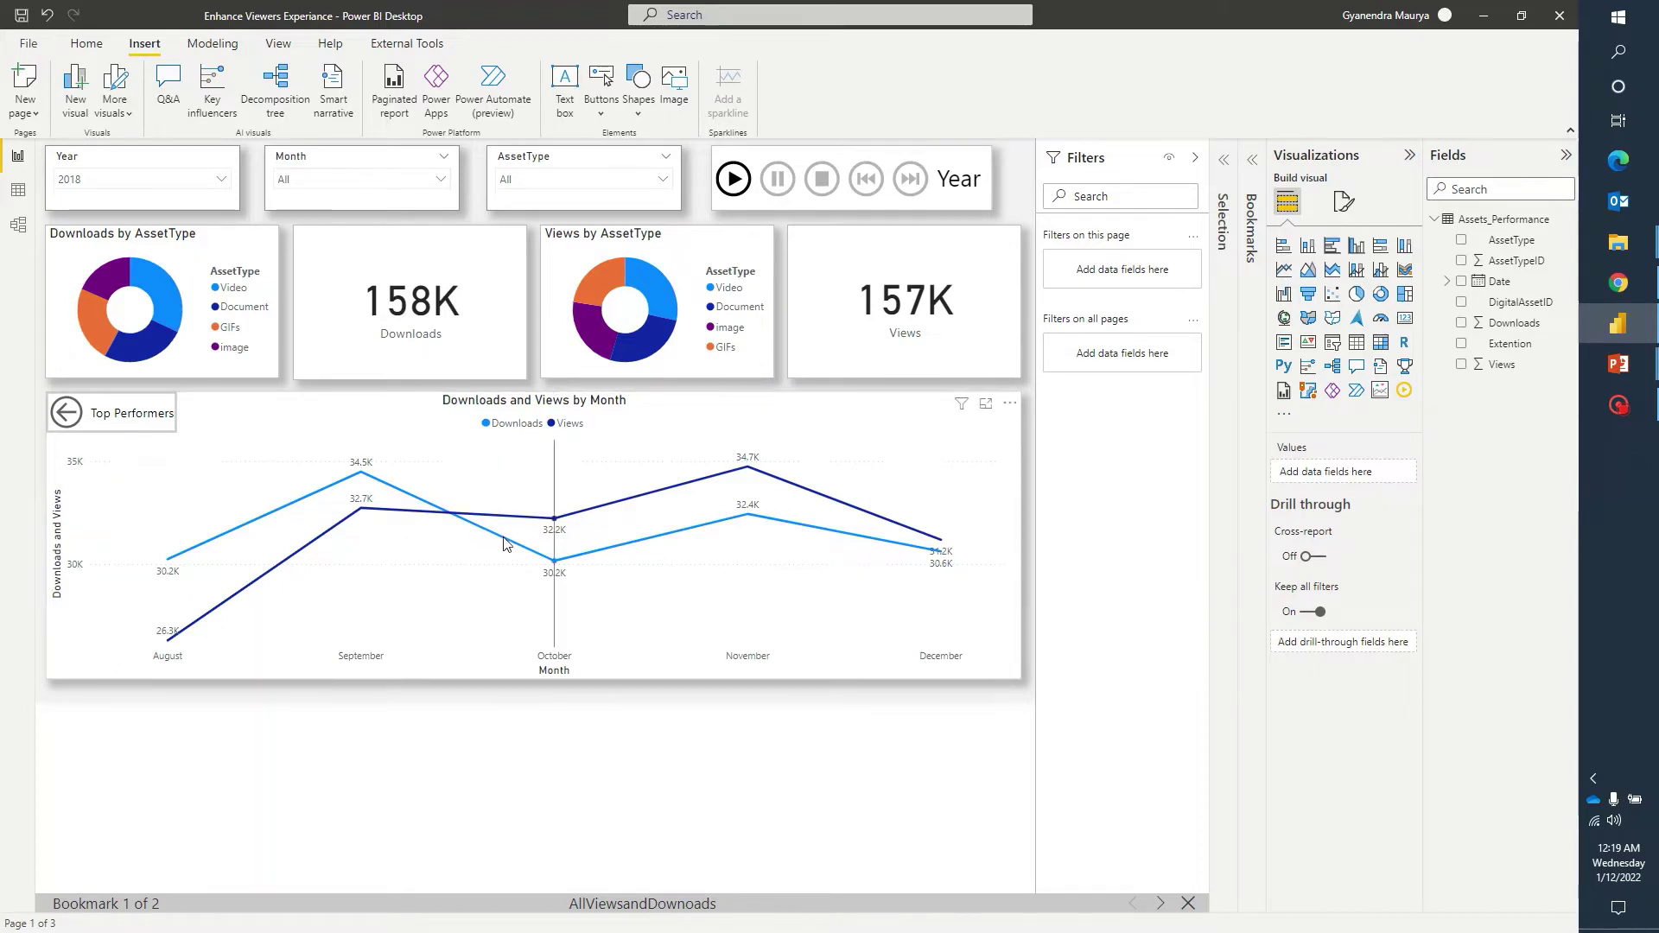
pyautogui.click(87, 416)
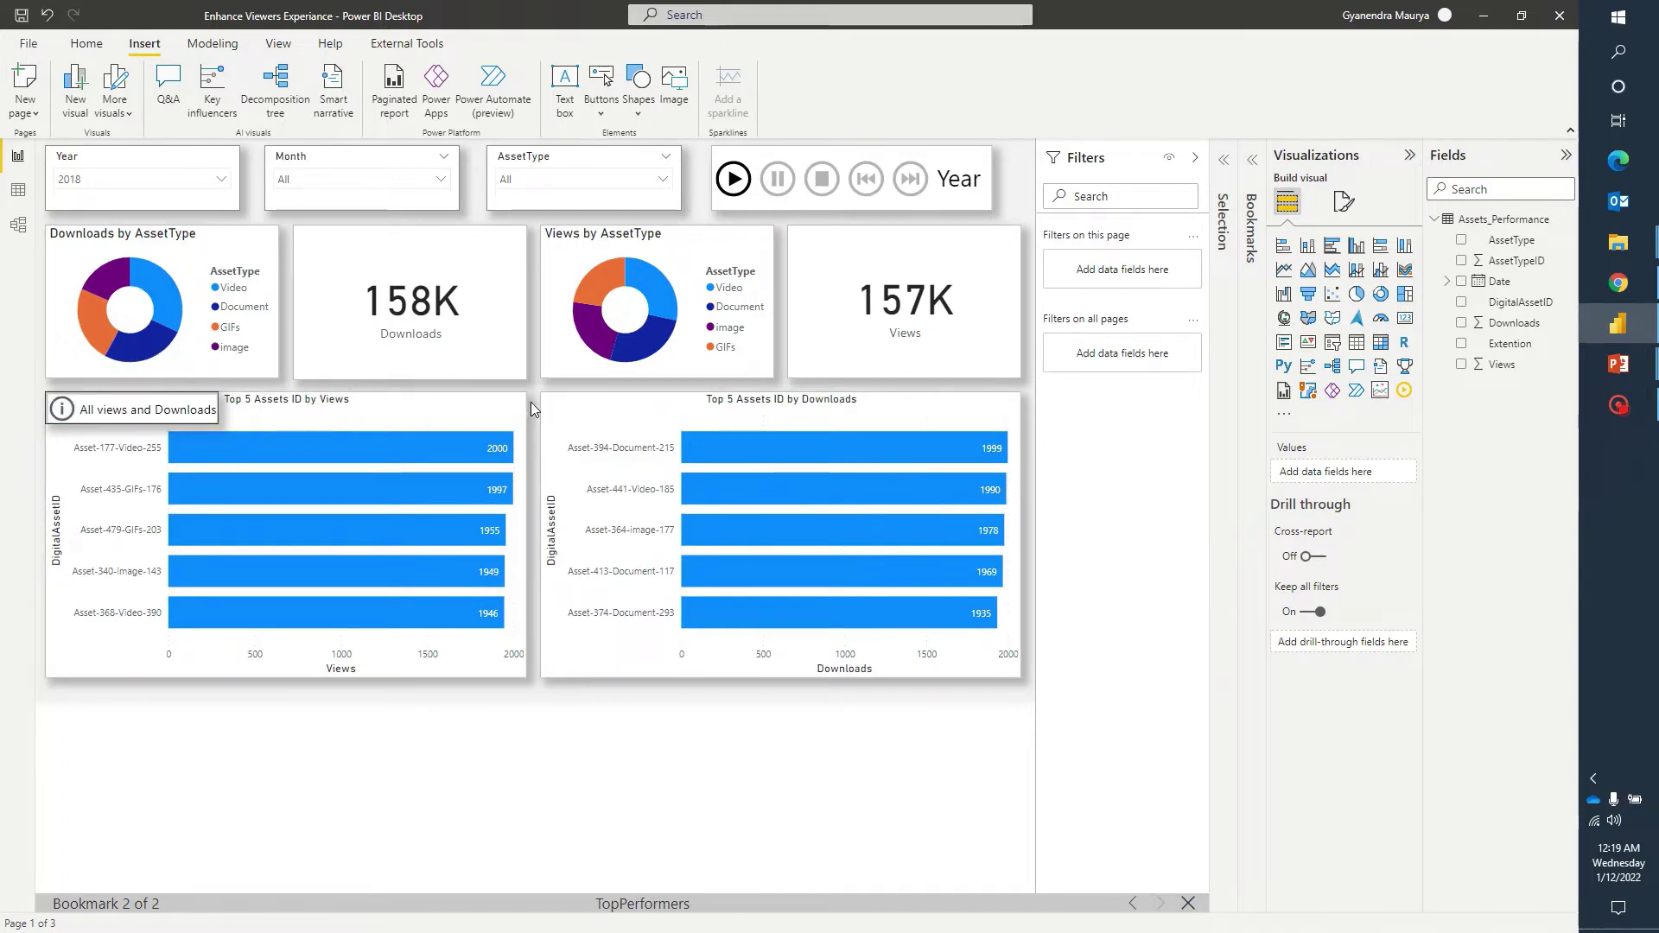
pyautogui.moveTo(469, 415)
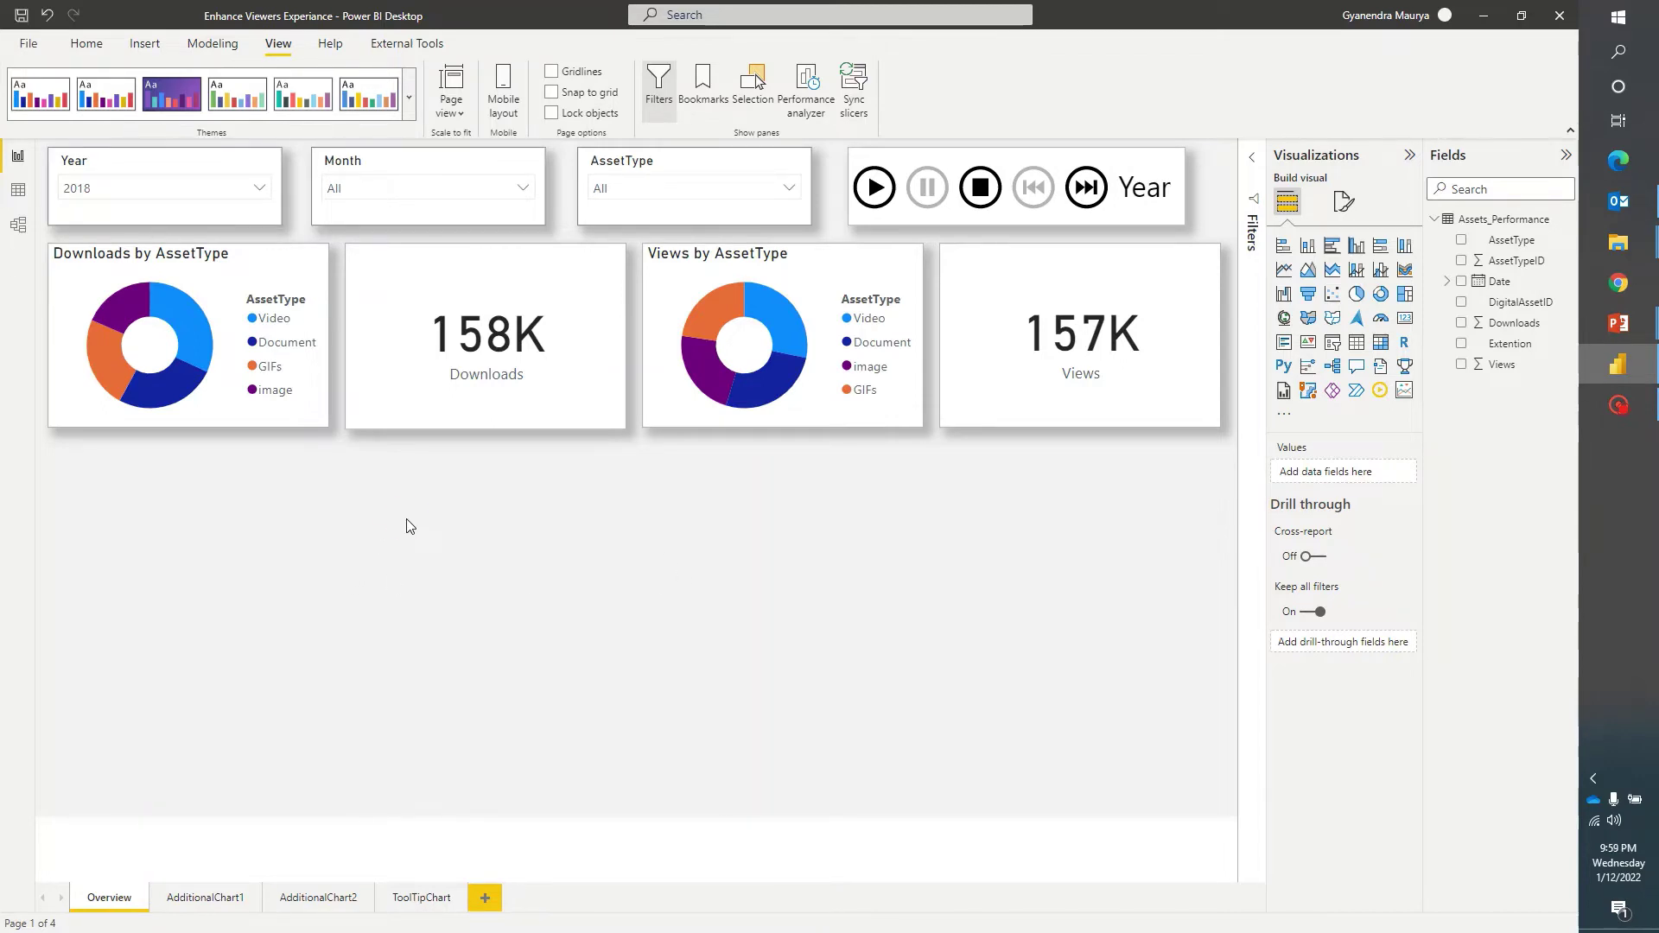
# - Inspect the fields of the Downloads and Views by Month line chart on the AdditionalChart1 page
pyautogui.click(207, 897)
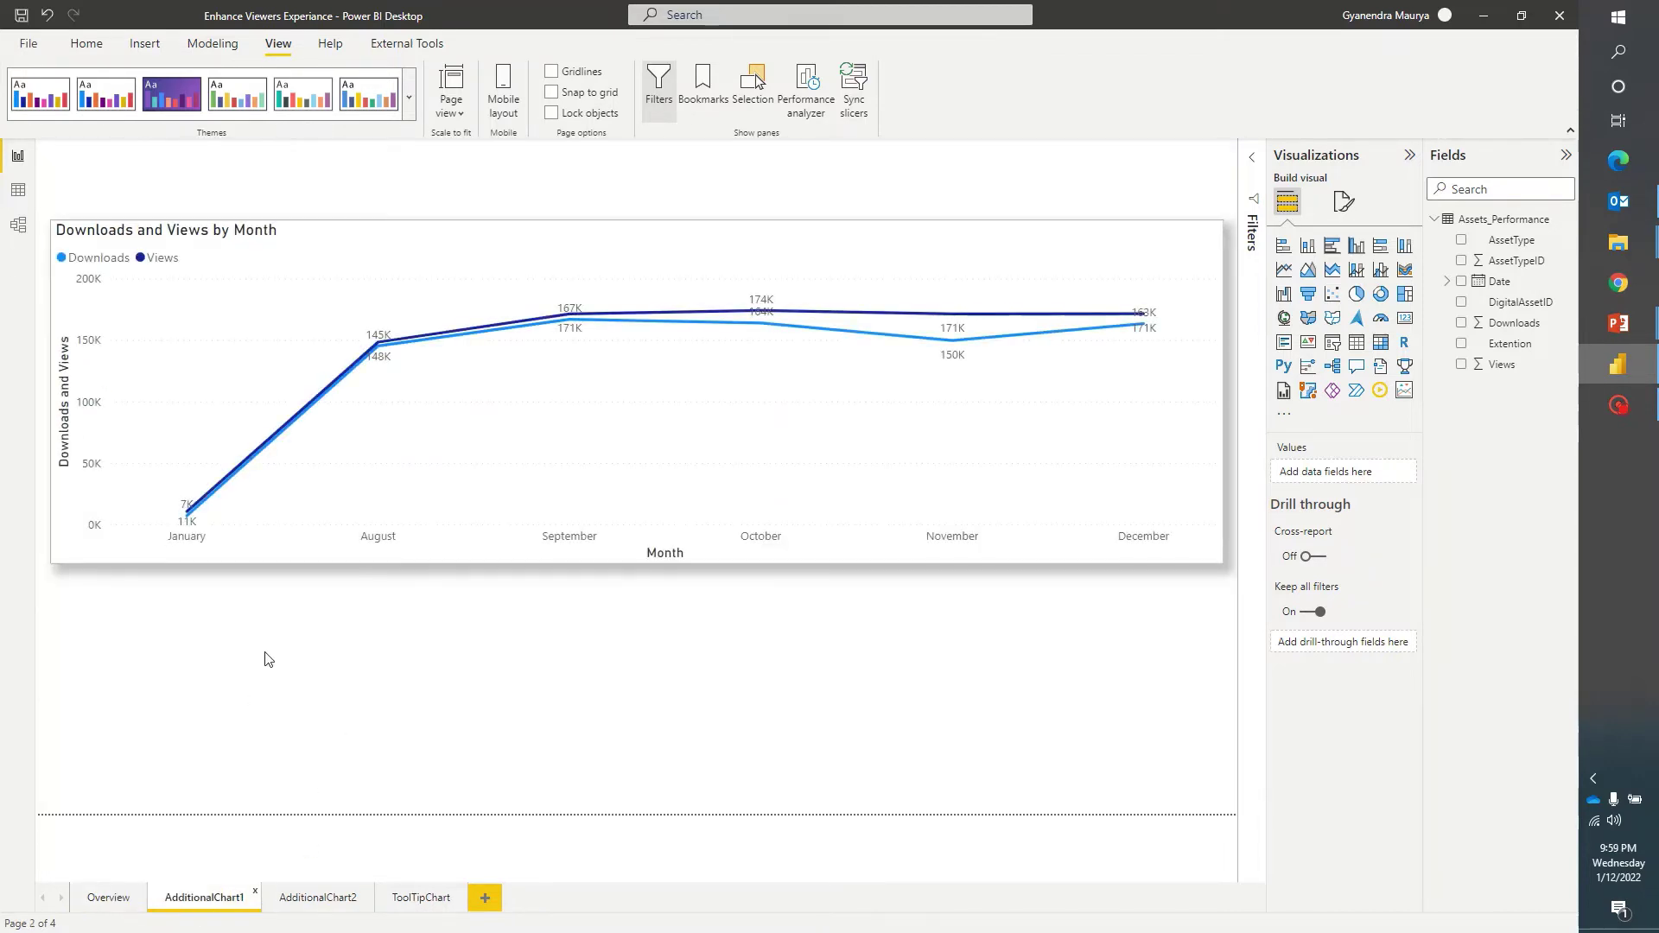
pyautogui.click(480, 234)
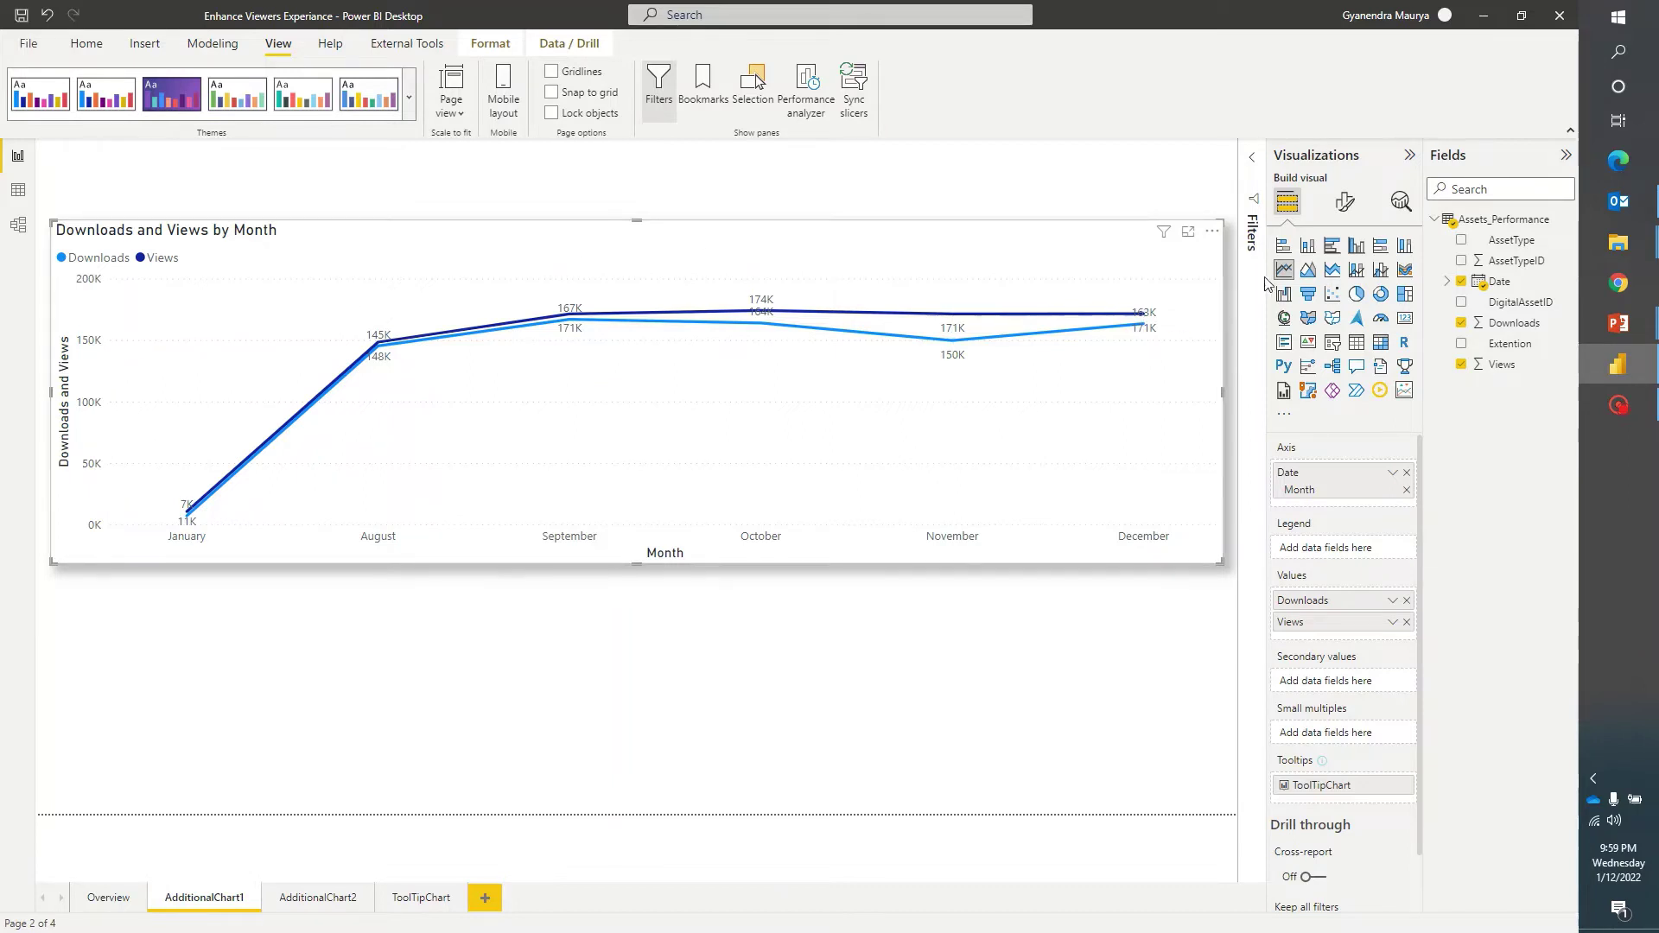
# - Examine the Top N filter on DigitalAssetID for both Top 5 bar charts on the AdditionalChart2 page
pyautogui.click(311, 900)
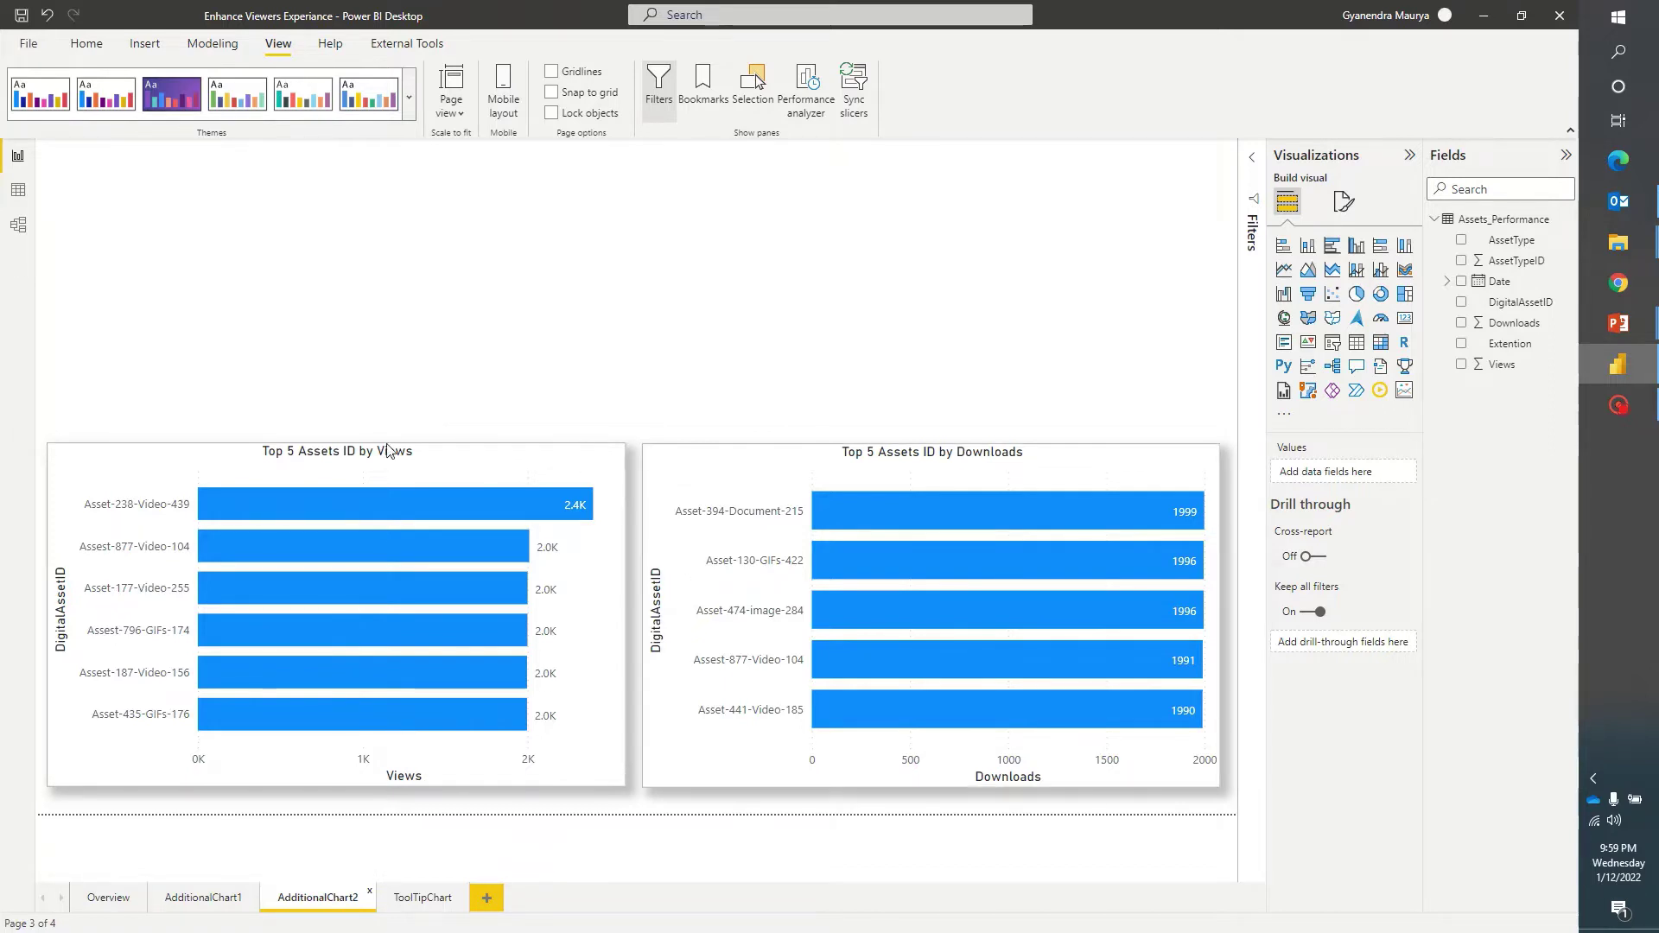
pyautogui.click(1252, 162)
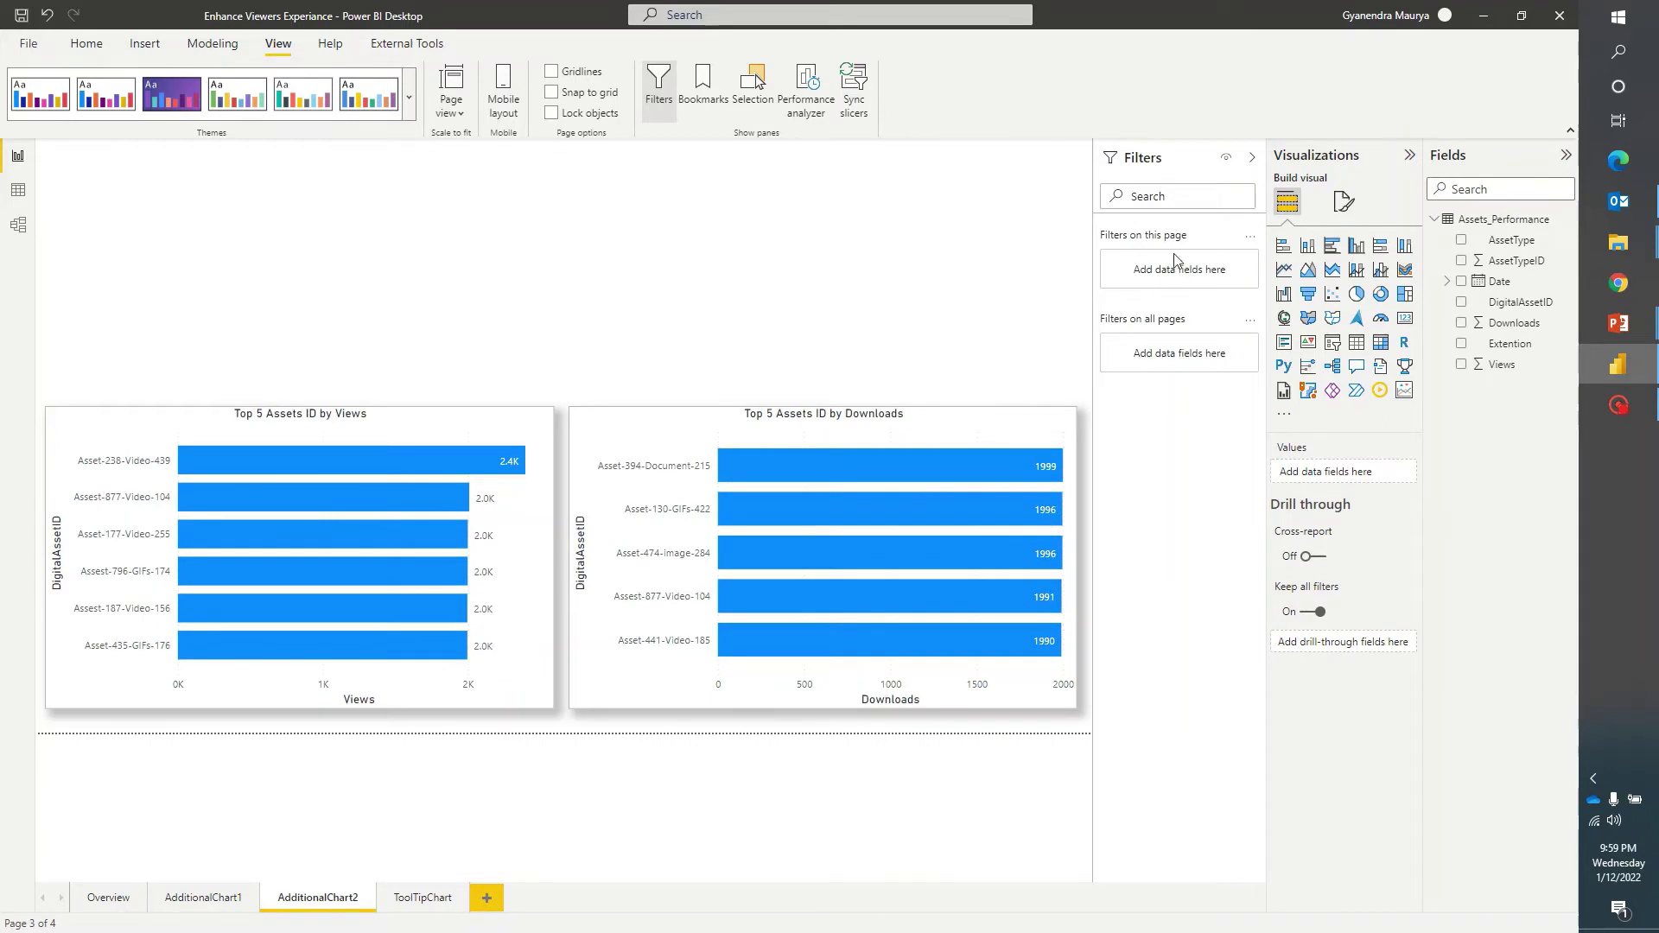
pyautogui.click(624, 416)
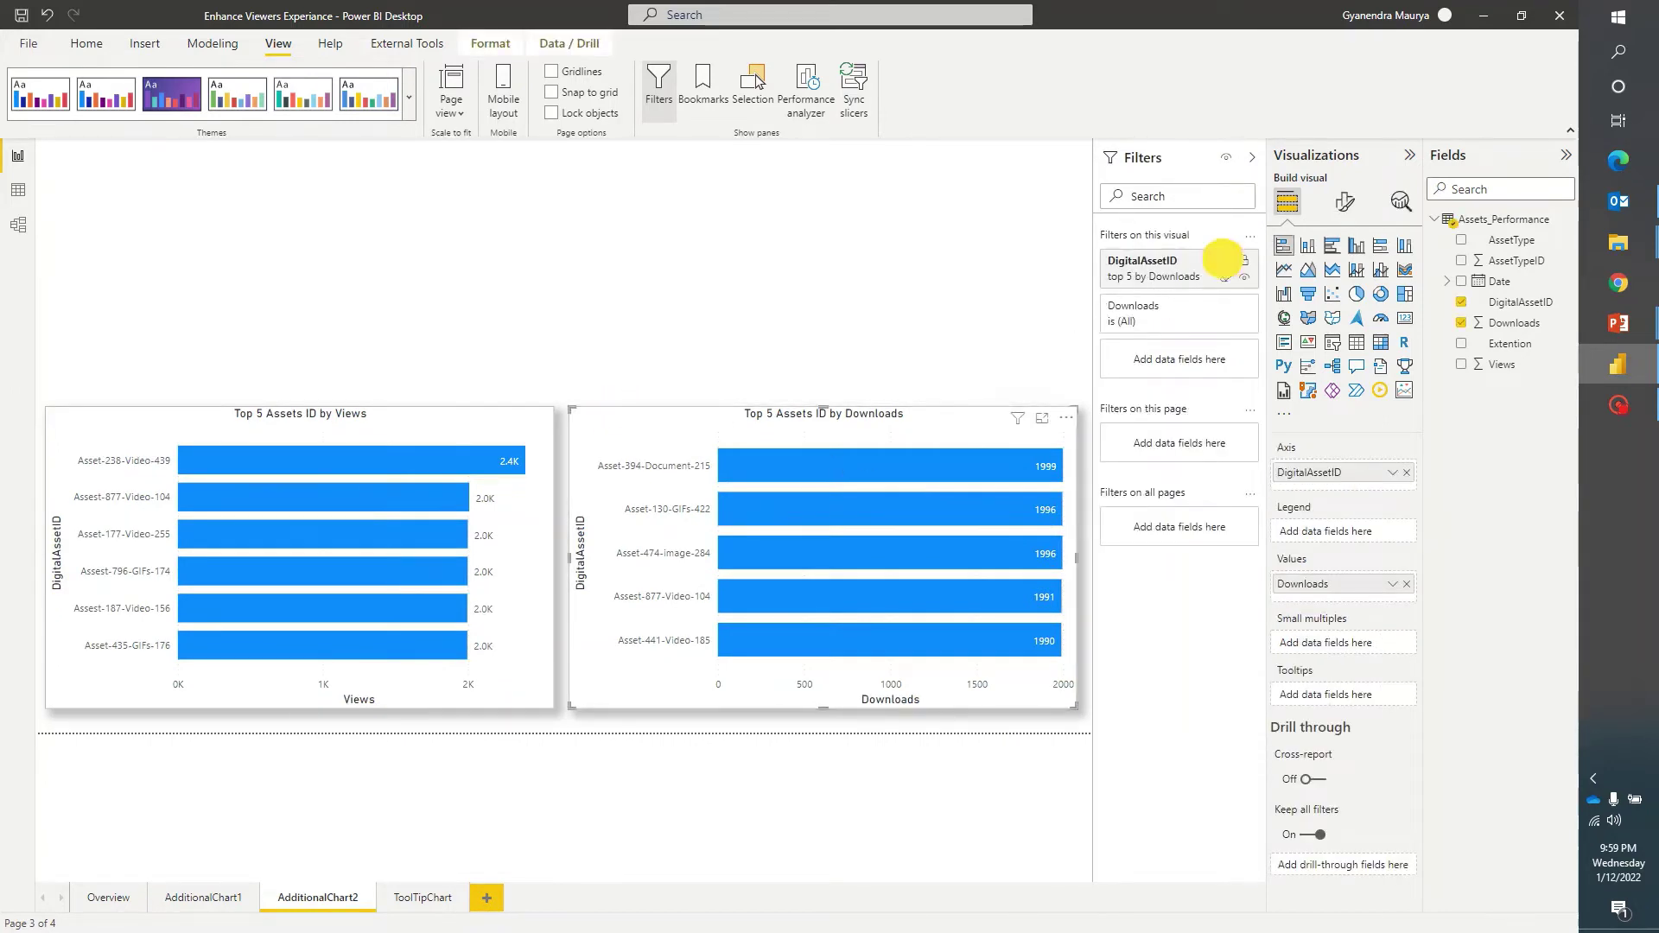
pyautogui.click(1225, 260)
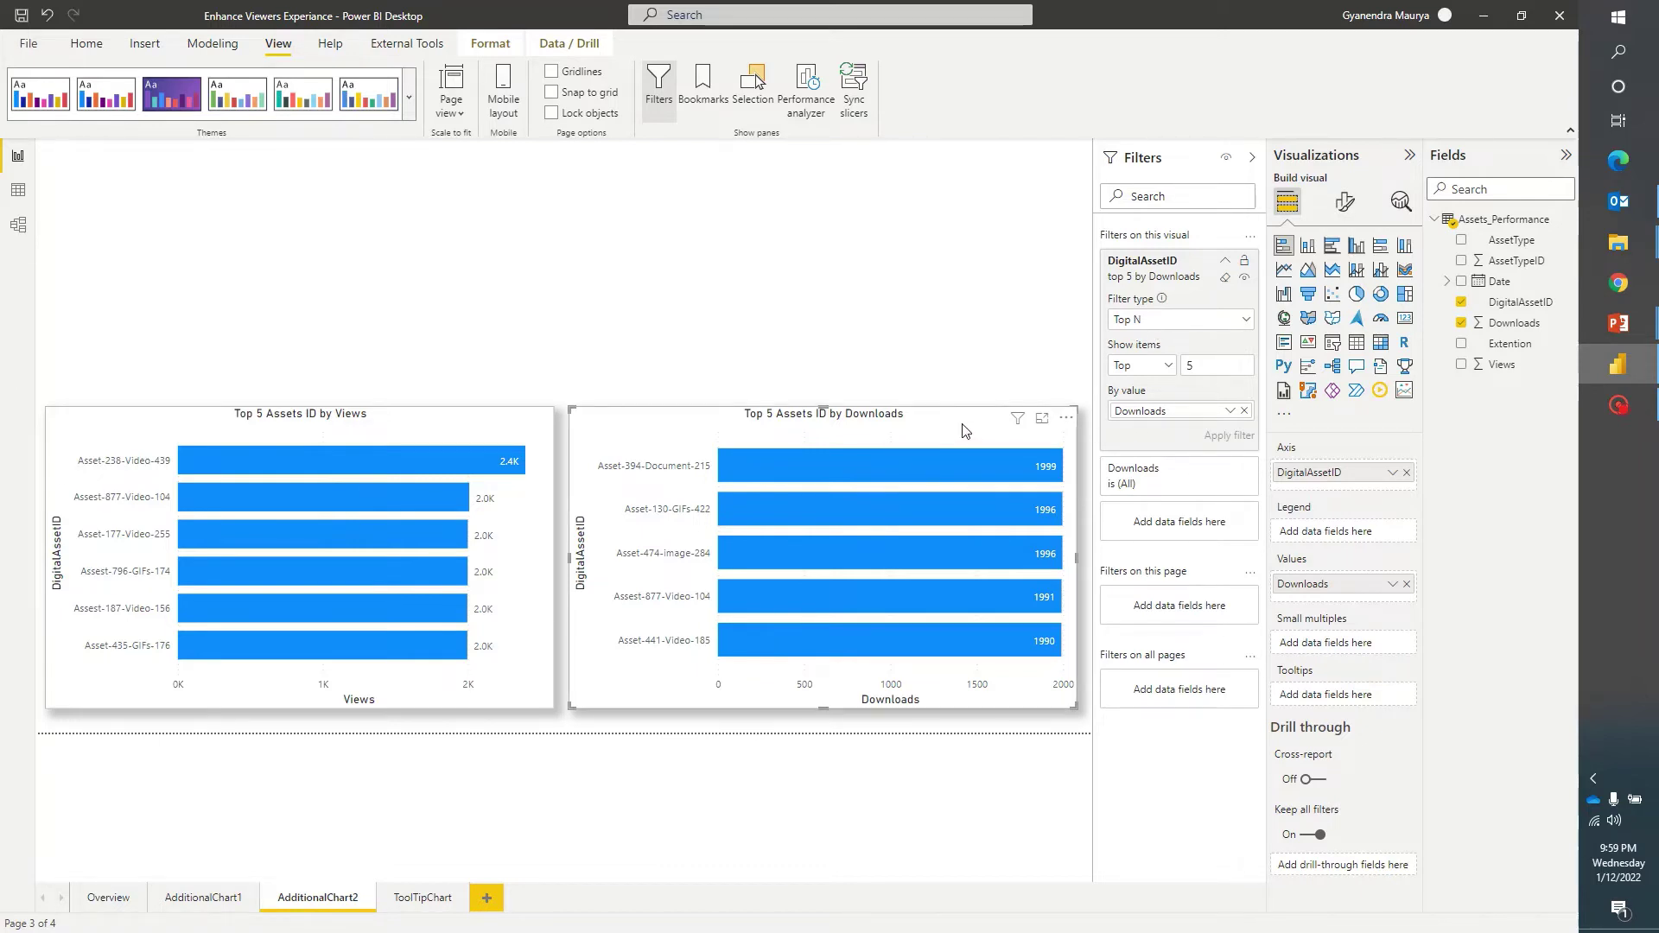
pyautogui.click(395, 433)
pyautogui.click(1224, 261)
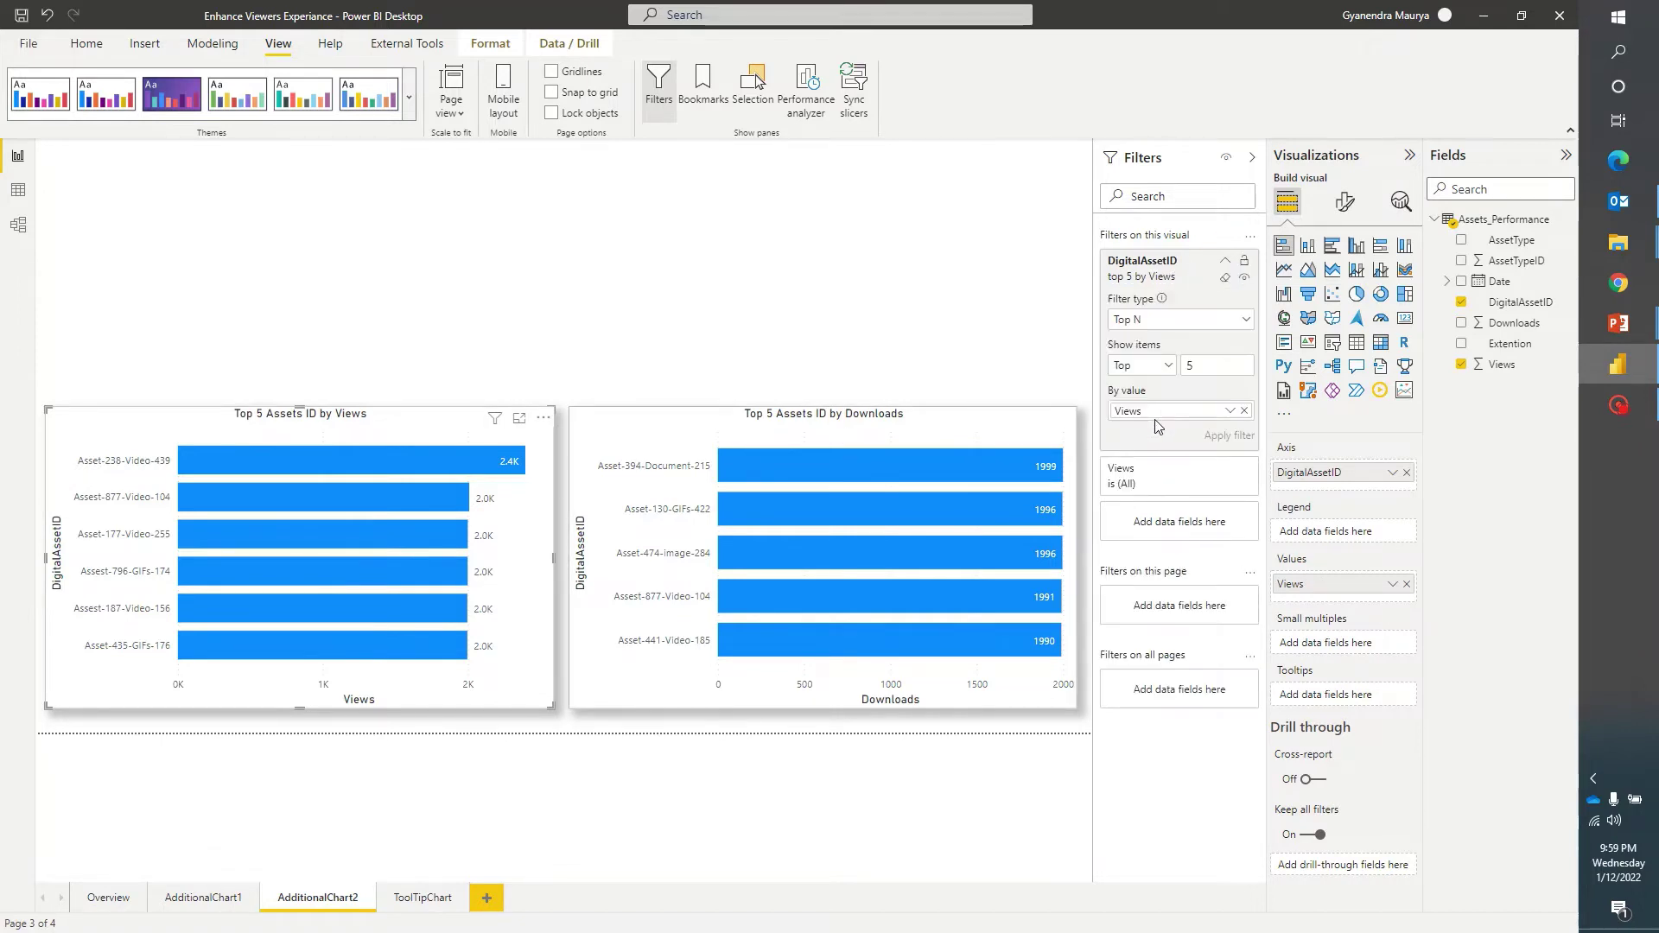
pyautogui.click(1252, 158)
pyautogui.click(867, 289)
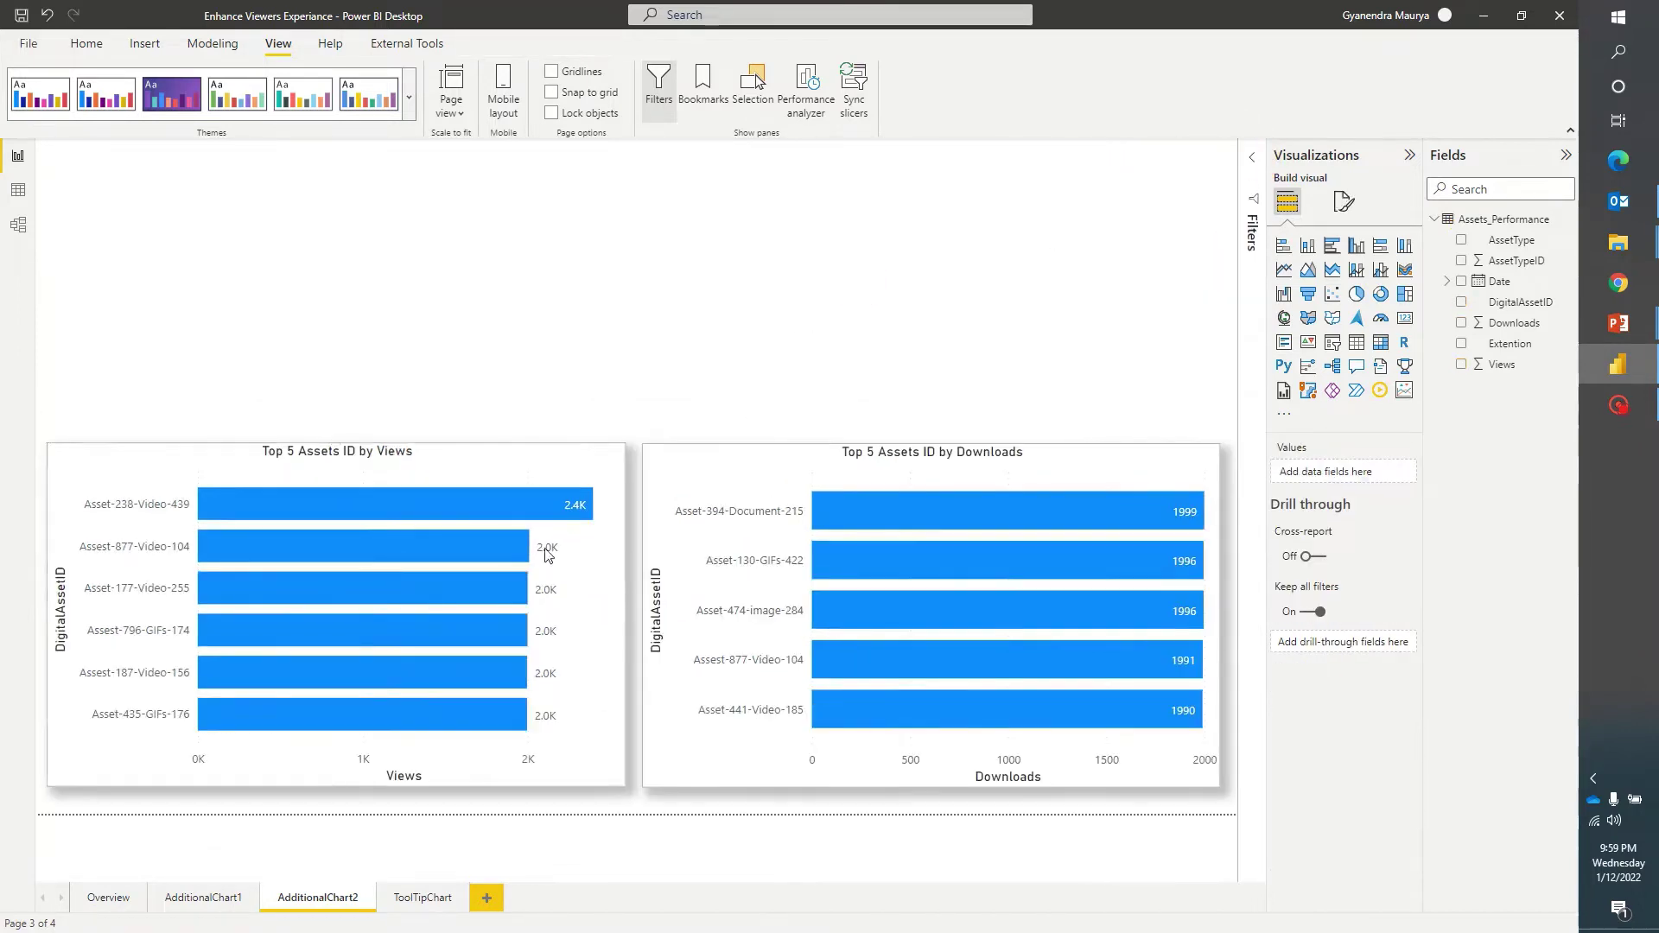
# - Copy the Downloads and Views by Month chart from AdditionalChart1 to the Overview page and place it below the donut charts and cards
pyautogui.click(199, 898)
pyautogui.click(109, 898)
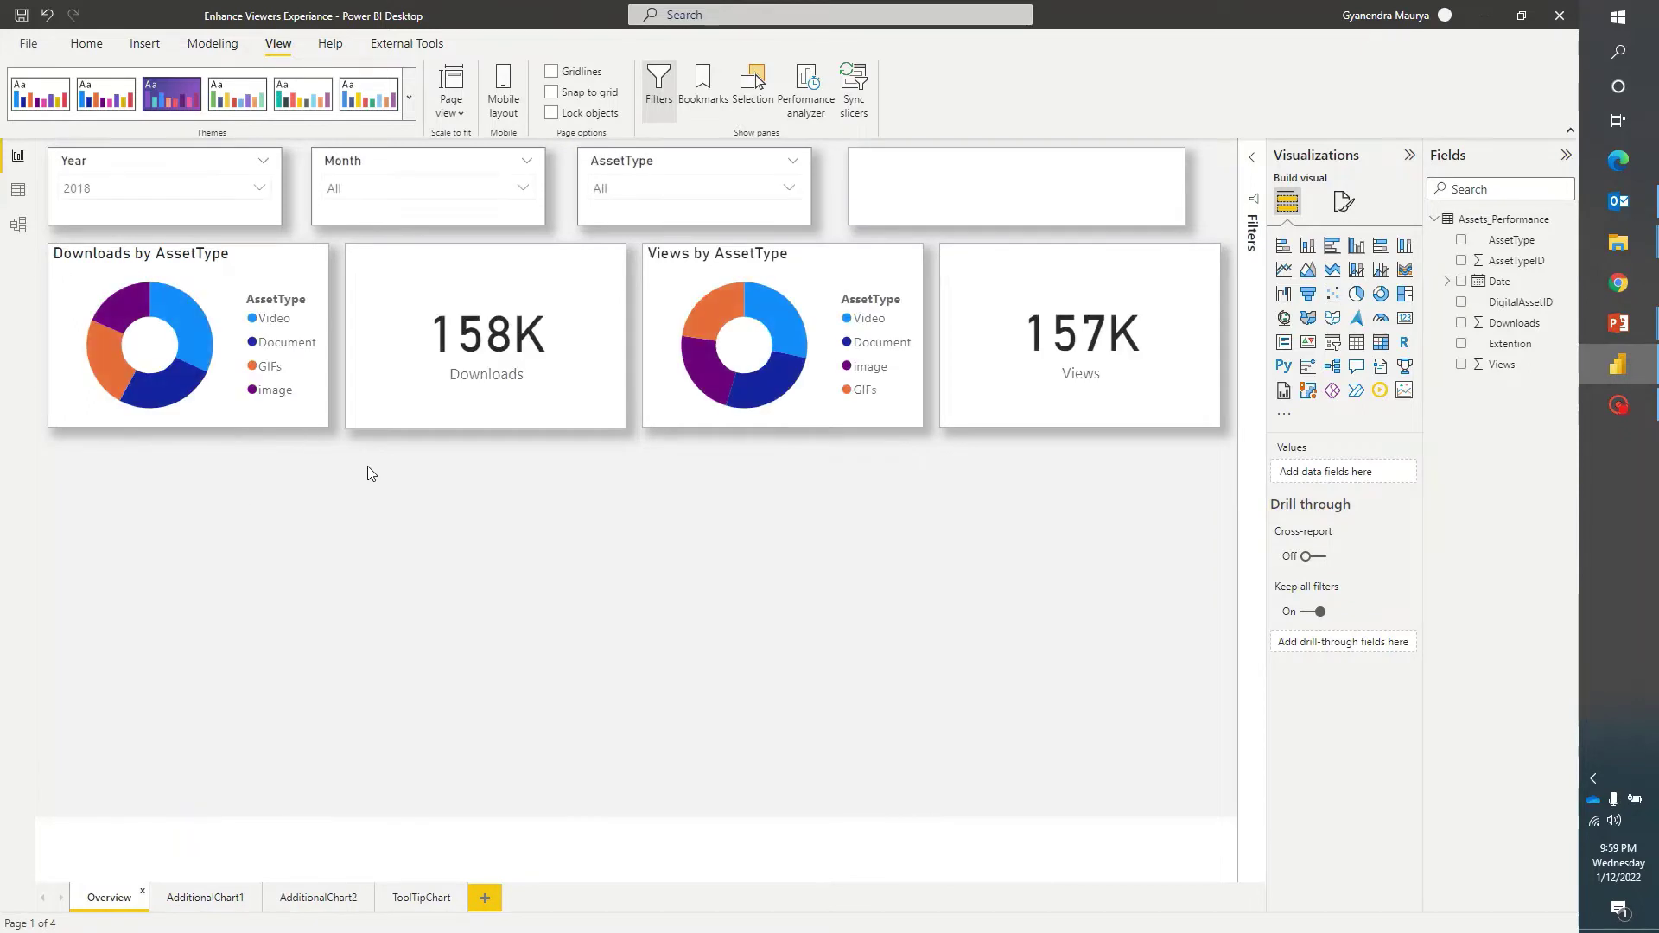
pyautogui.click(204, 898)
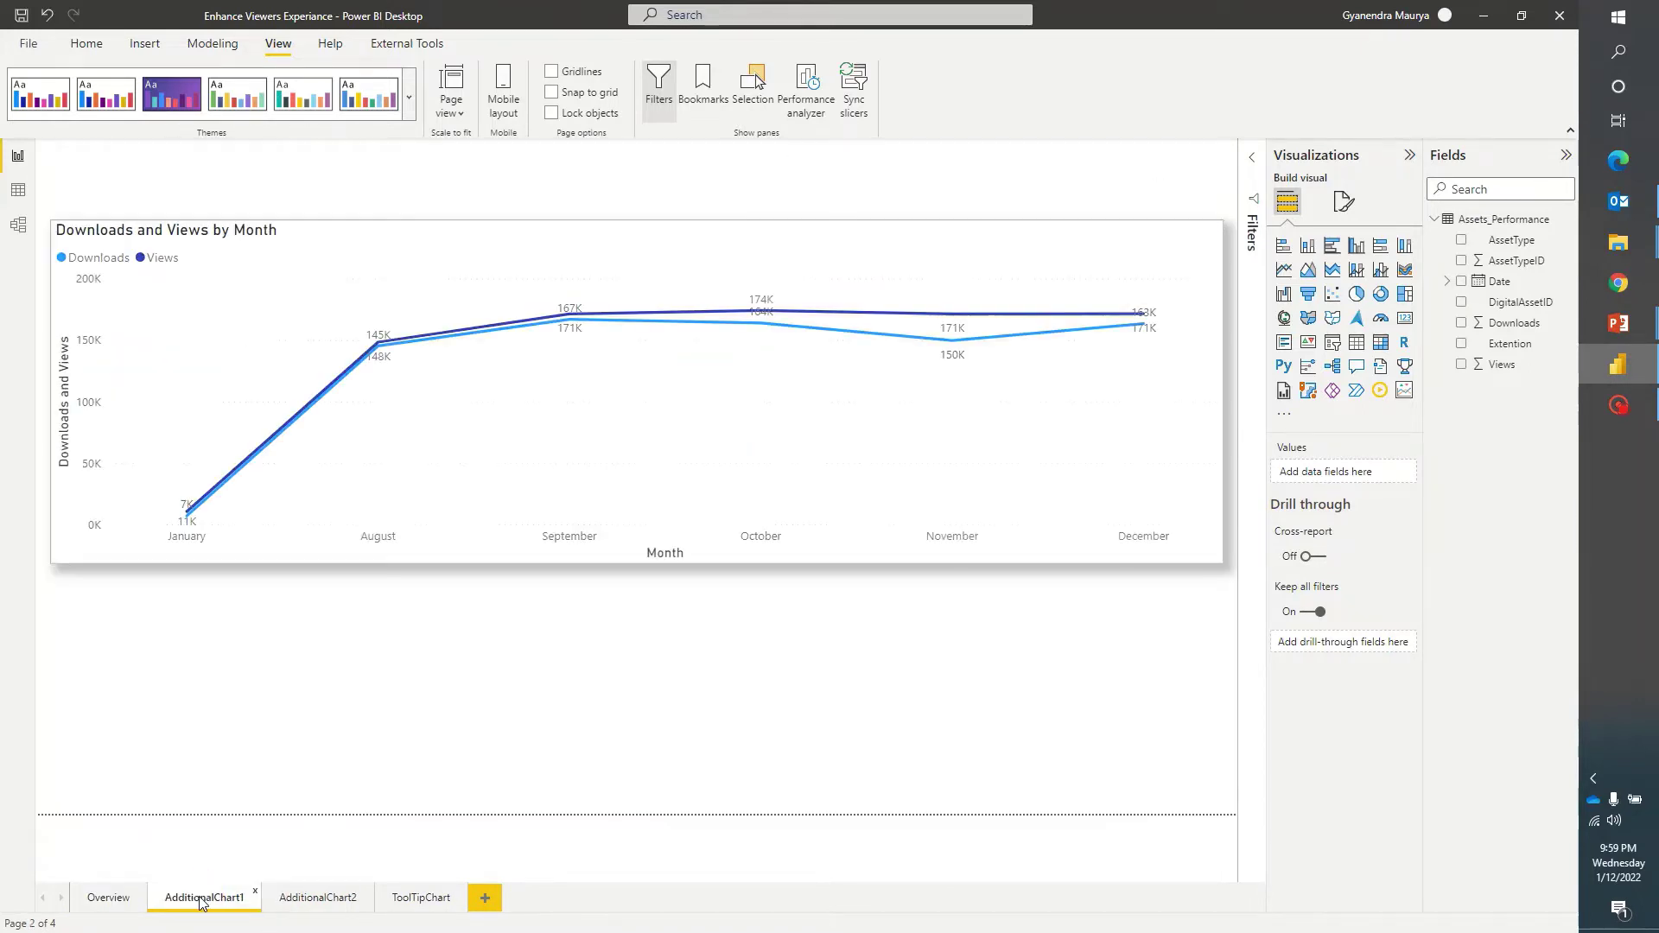
pyautogui.click(349, 245)
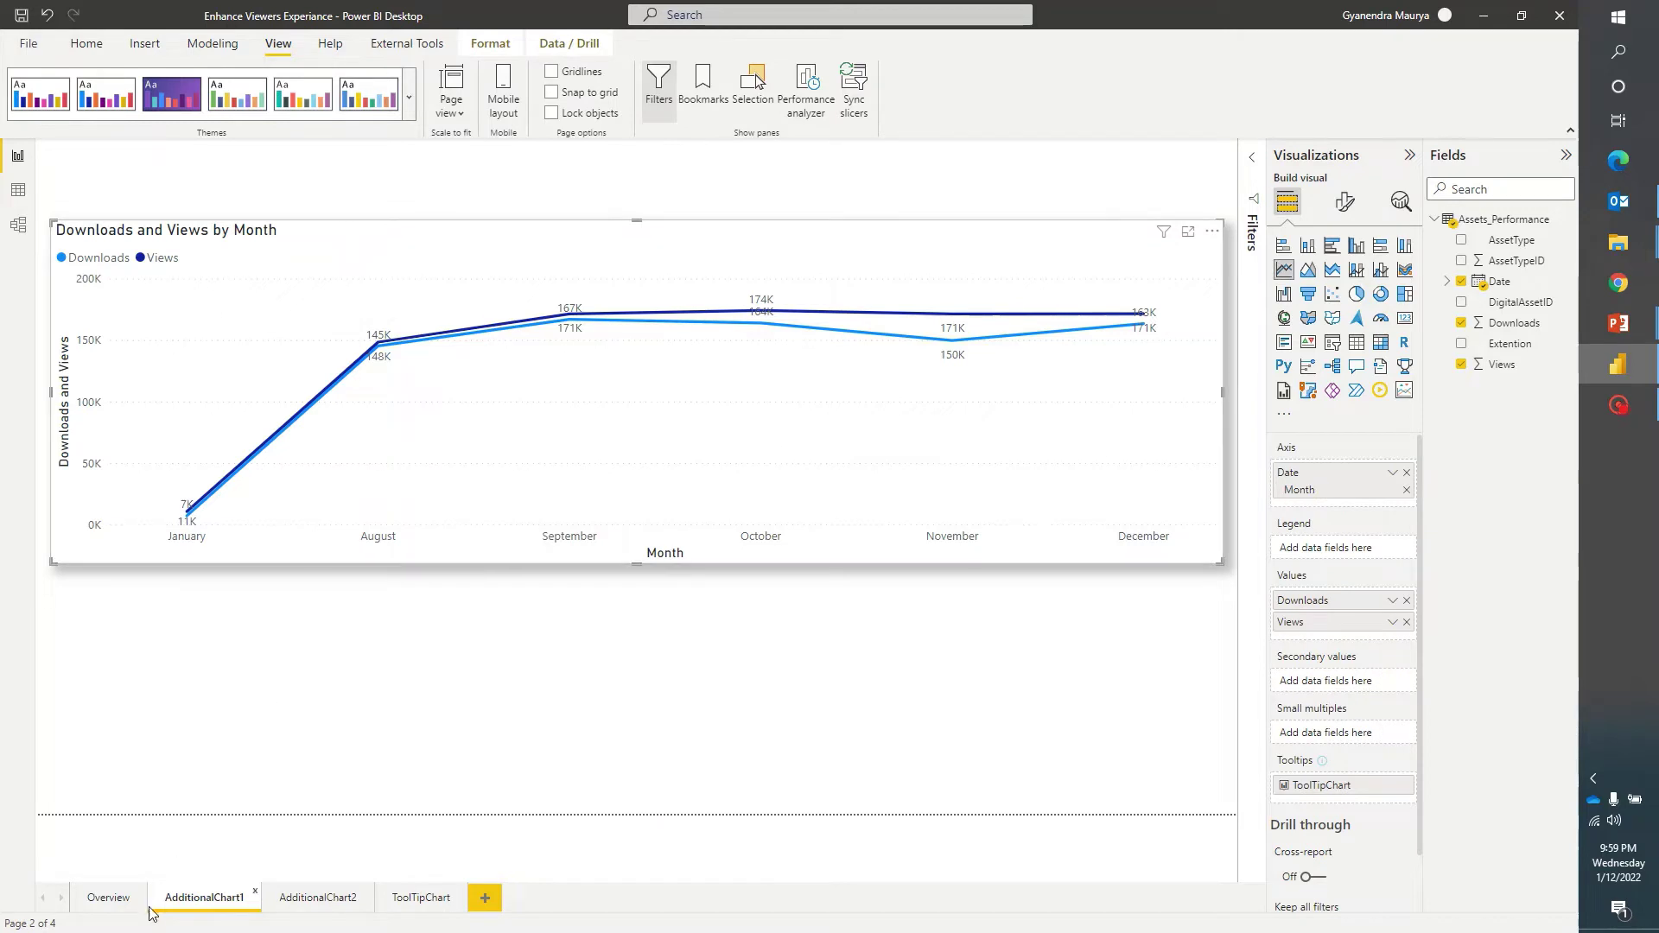
pyautogui.click(109, 898)
pyautogui.hotkey('ctrl', 'v')
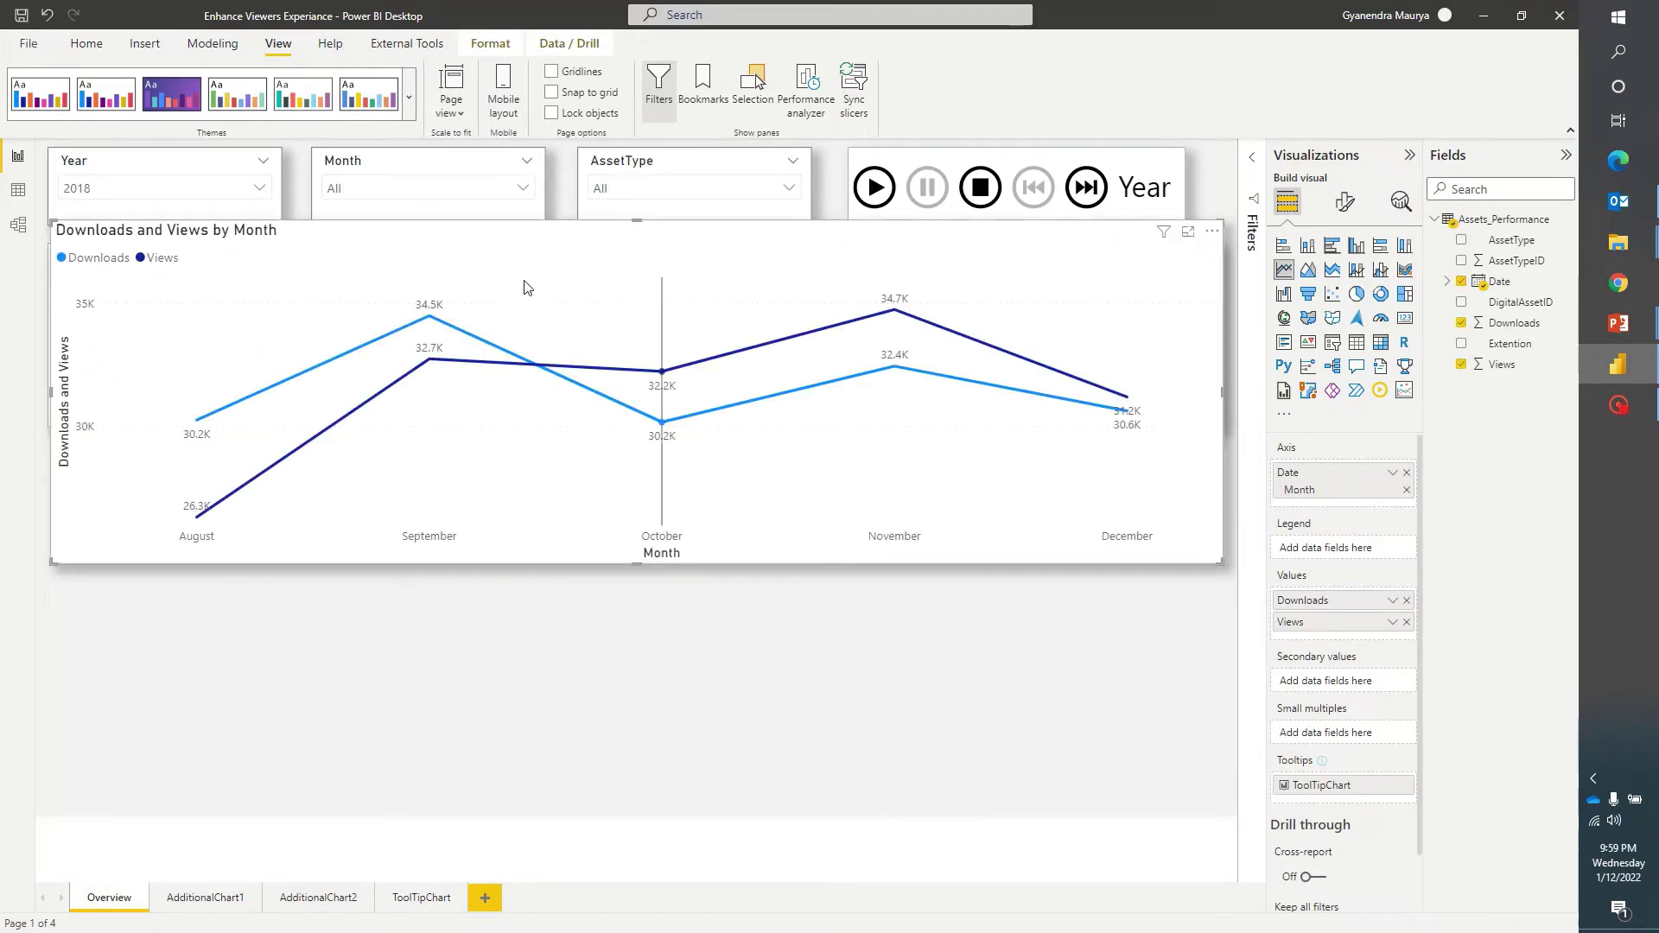
pyautogui.moveTo(542, 233); pyautogui.dragTo(537, 452)
# - Copy both Top 5 Assets charts from AdditionalChart2 onto the Overview page, over the line chart
pyautogui.click(194, 892)
pyautogui.click(318, 899)
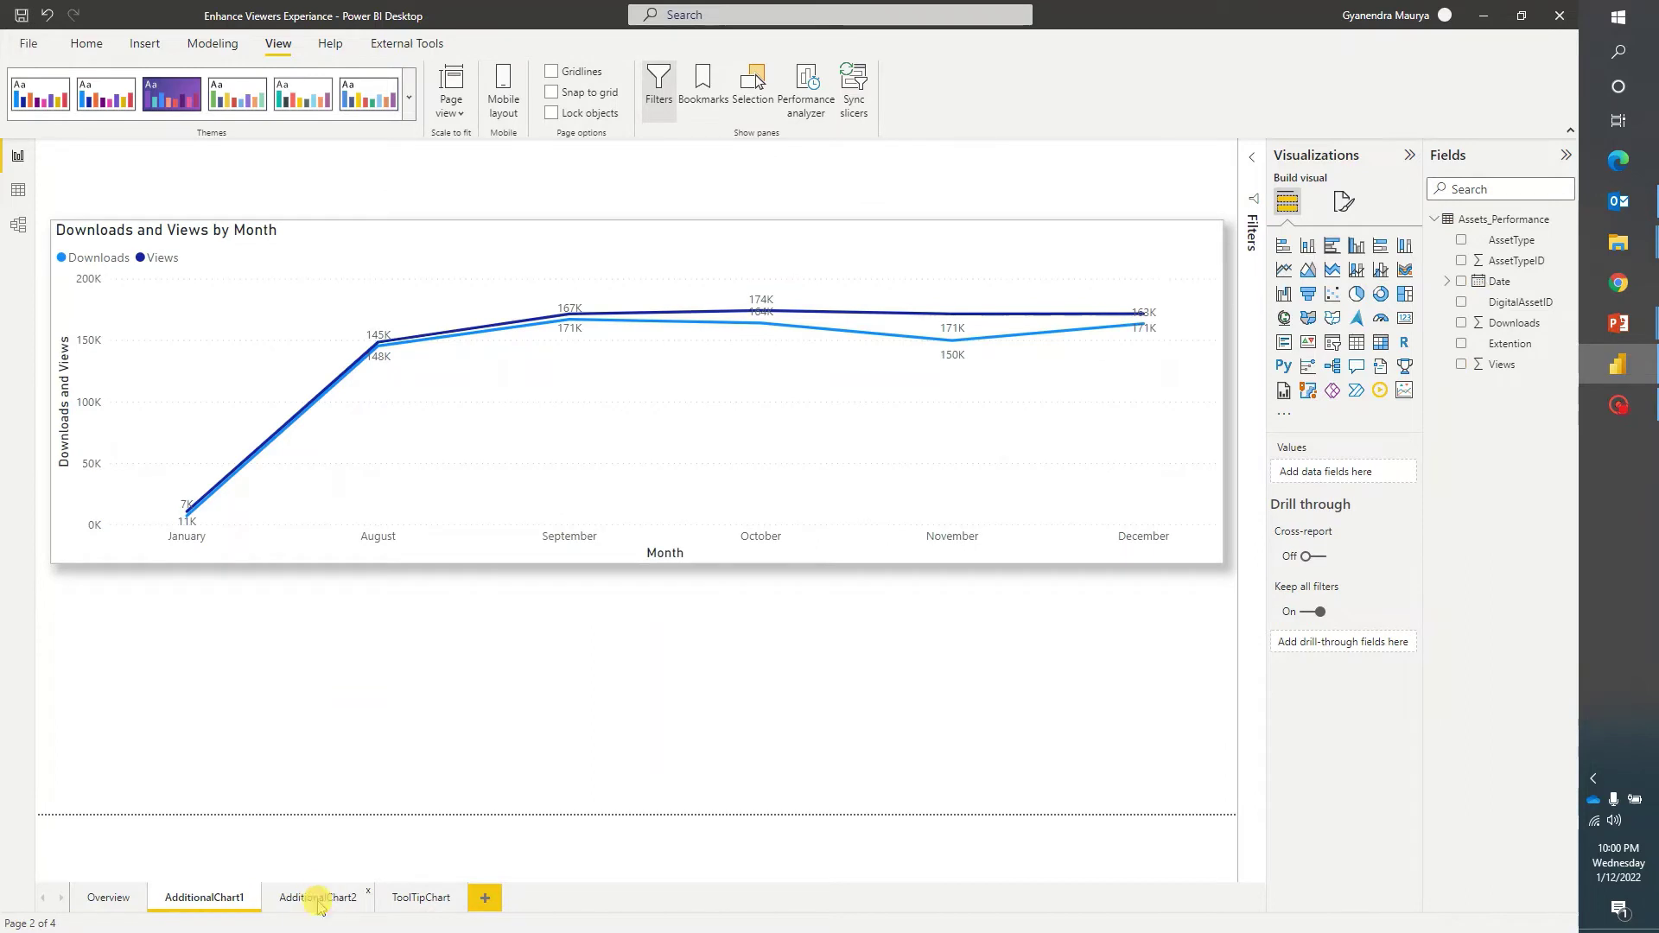
pyautogui.click(426, 455)
pyautogui.click(676, 469)
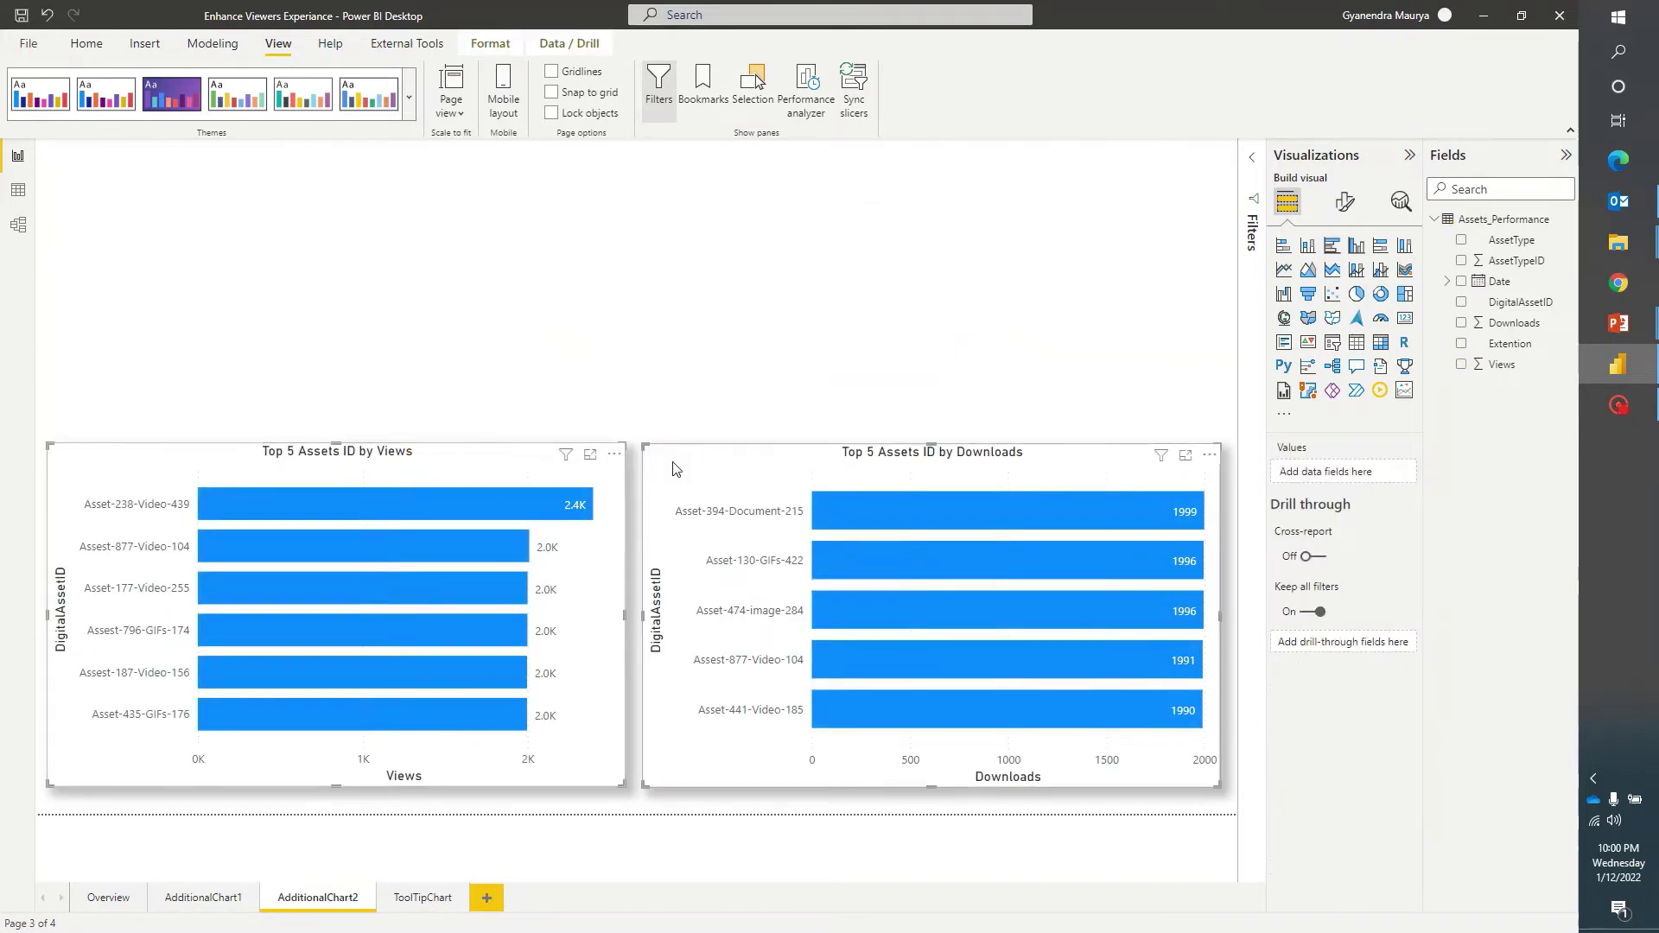
pyautogui.click(108, 897)
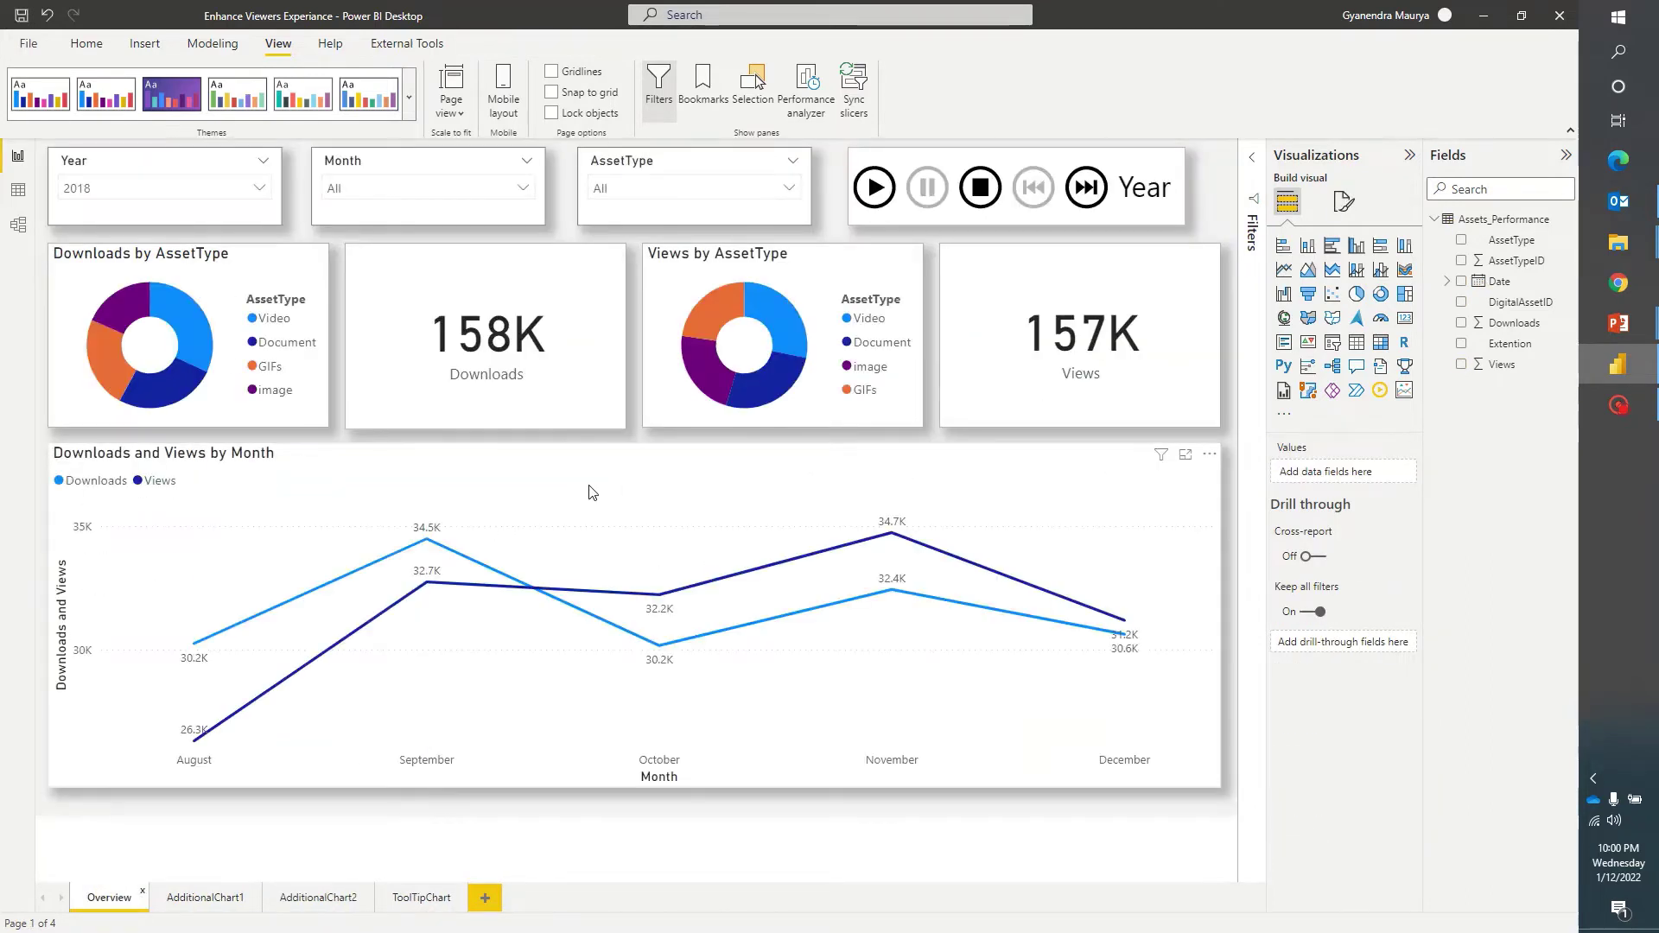
pyautogui.hotkey('ctrl', 'v')
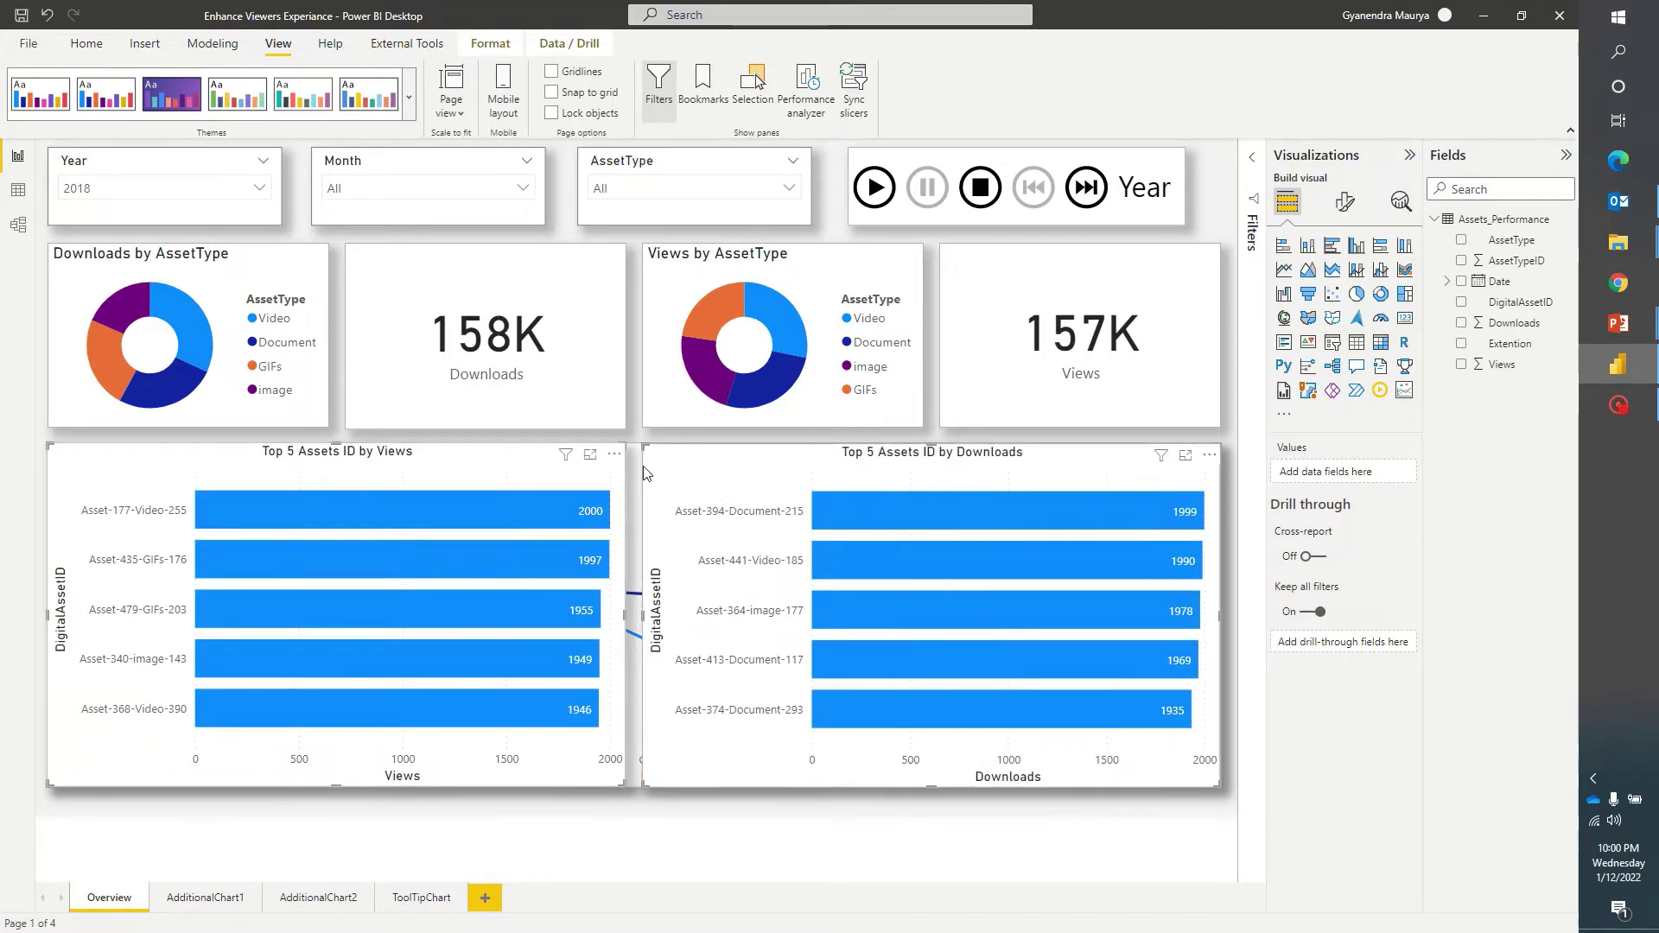
# - Check the size properties of the two Top 5 Assets charts on the Overview page
pyautogui.click(687, 458)
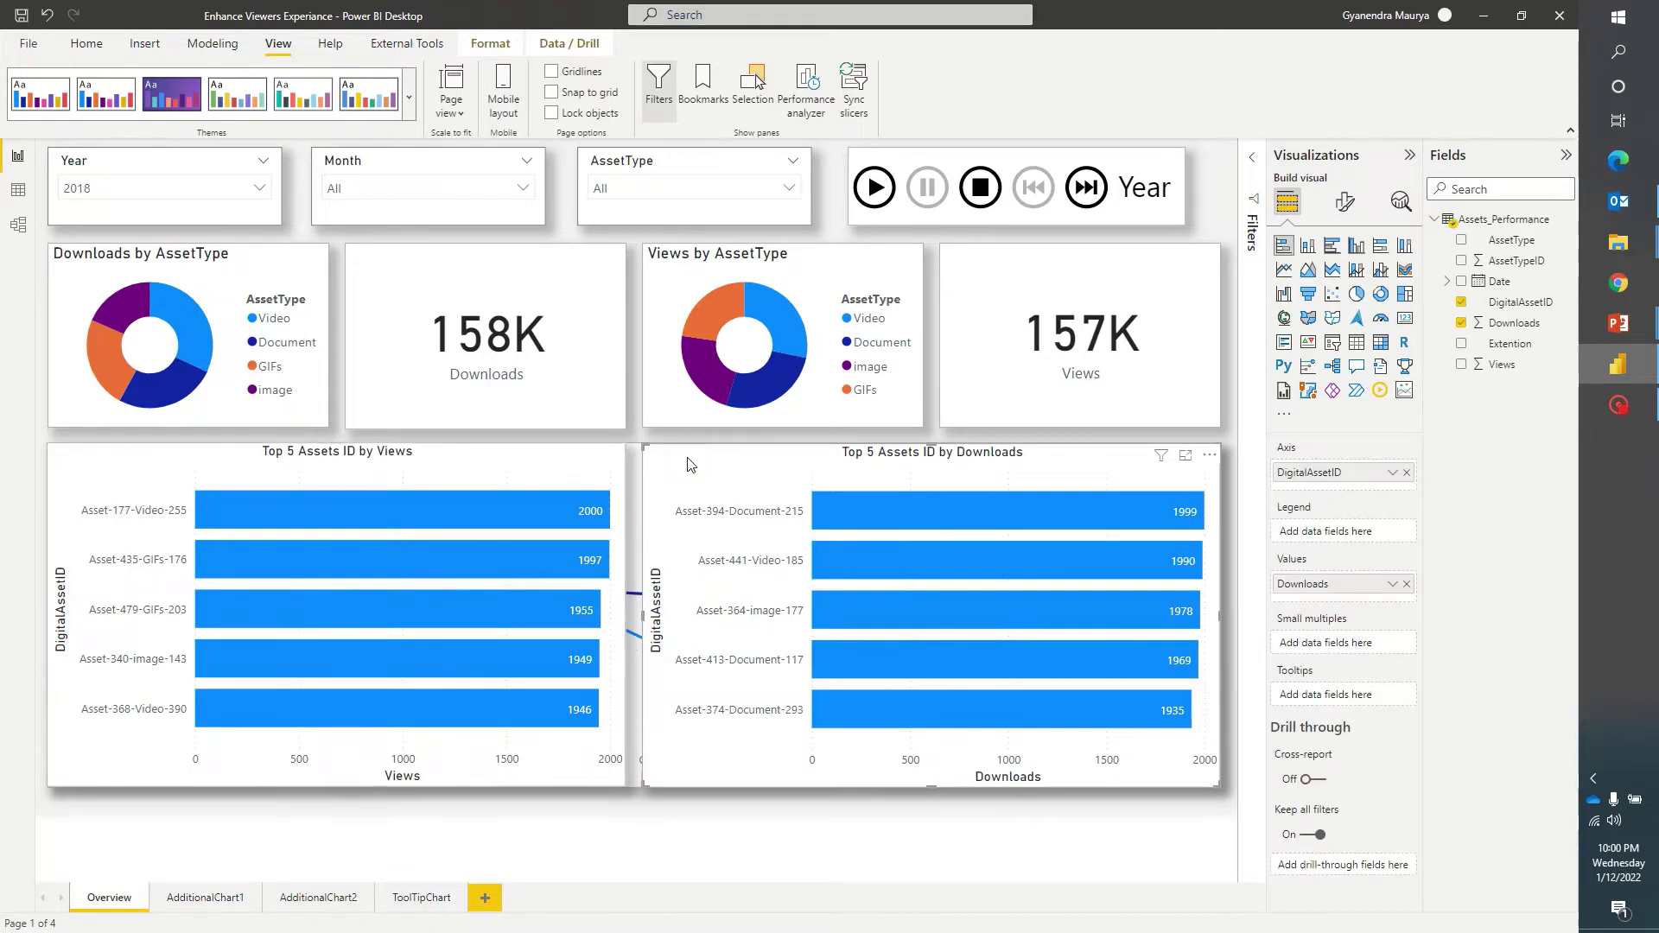
pyautogui.click(1350, 205)
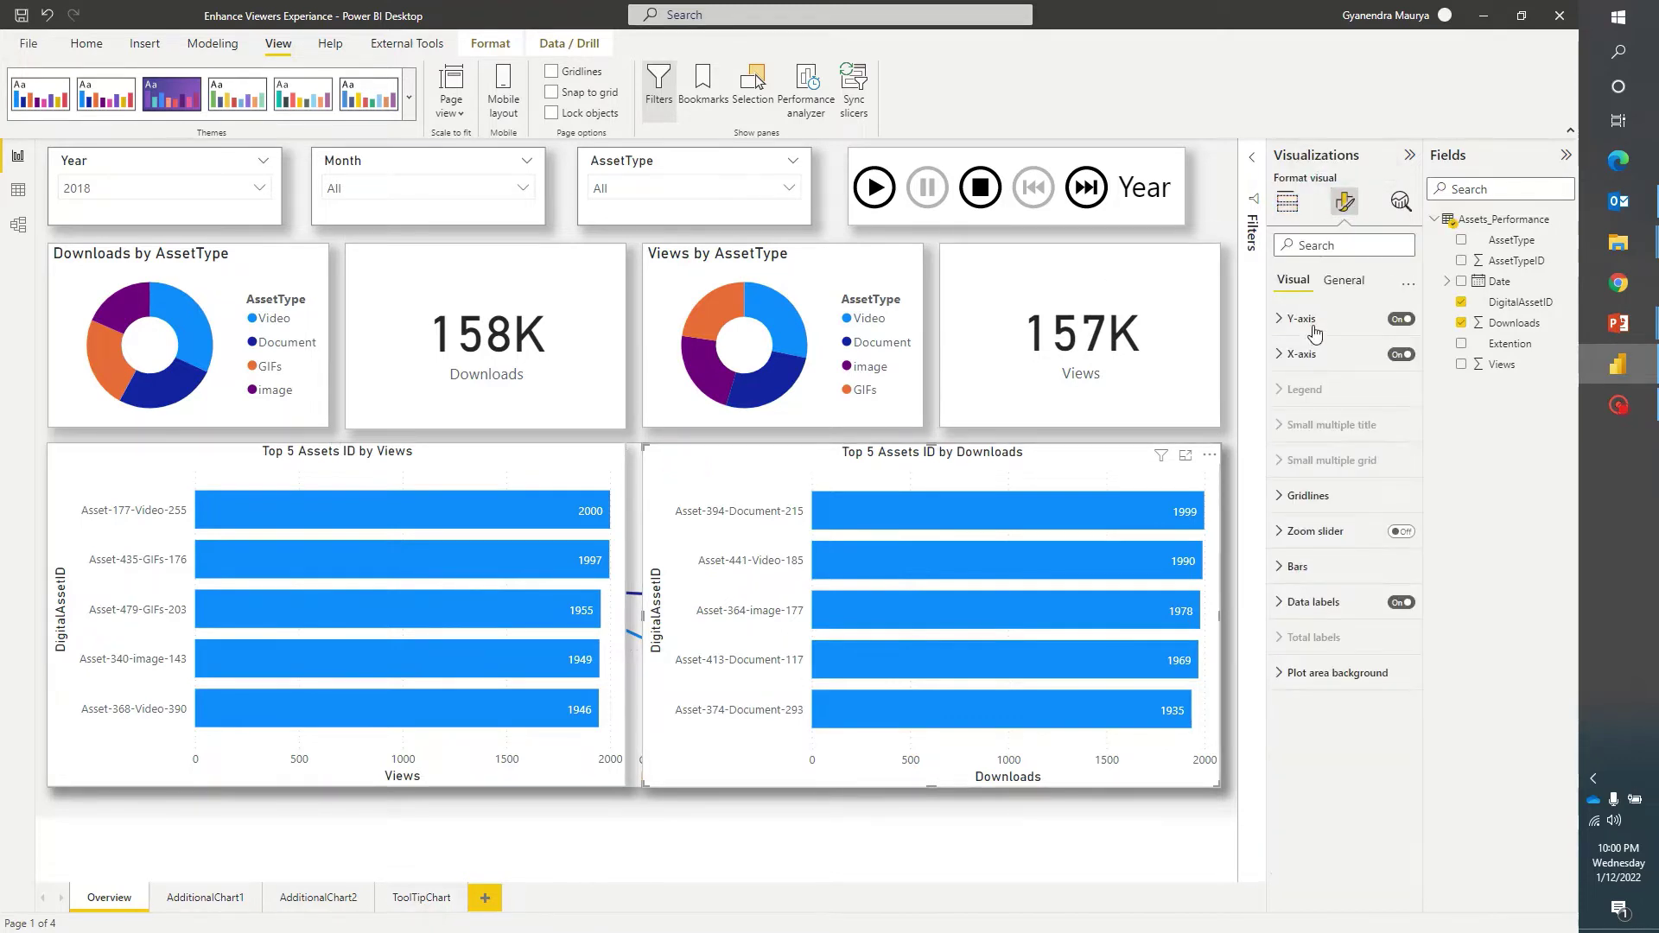
pyautogui.click(1334, 285)
pyautogui.click(1309, 318)
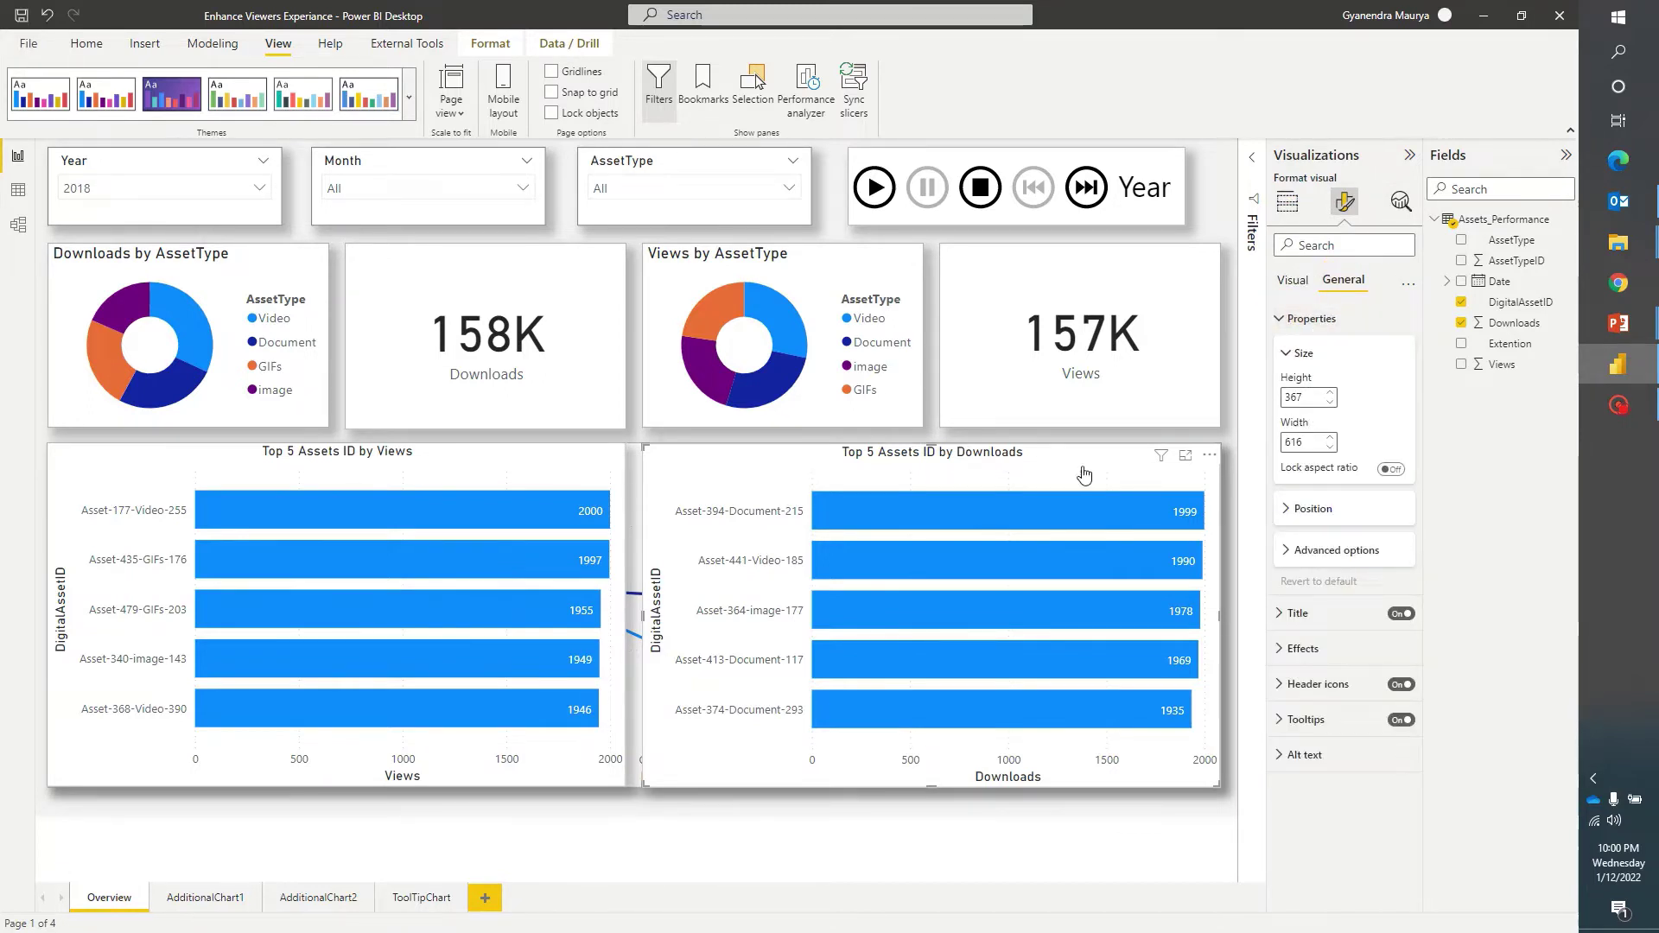
pyautogui.click(618, 474)
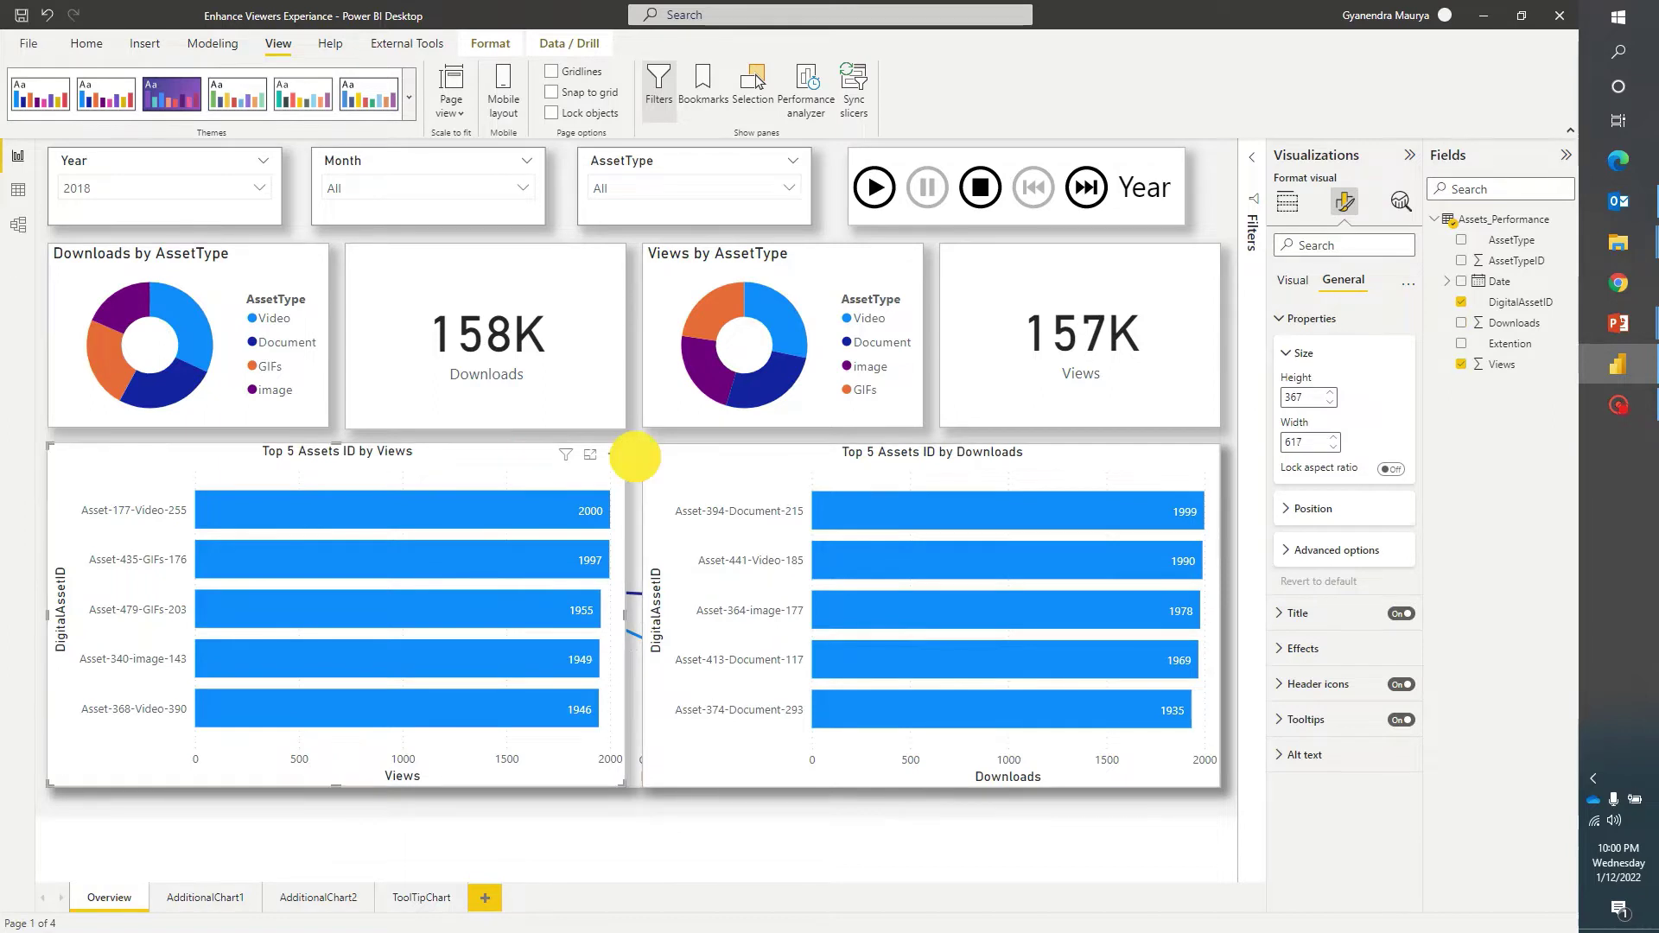
pyautogui.click(637, 456)
pyautogui.click(637, 423)
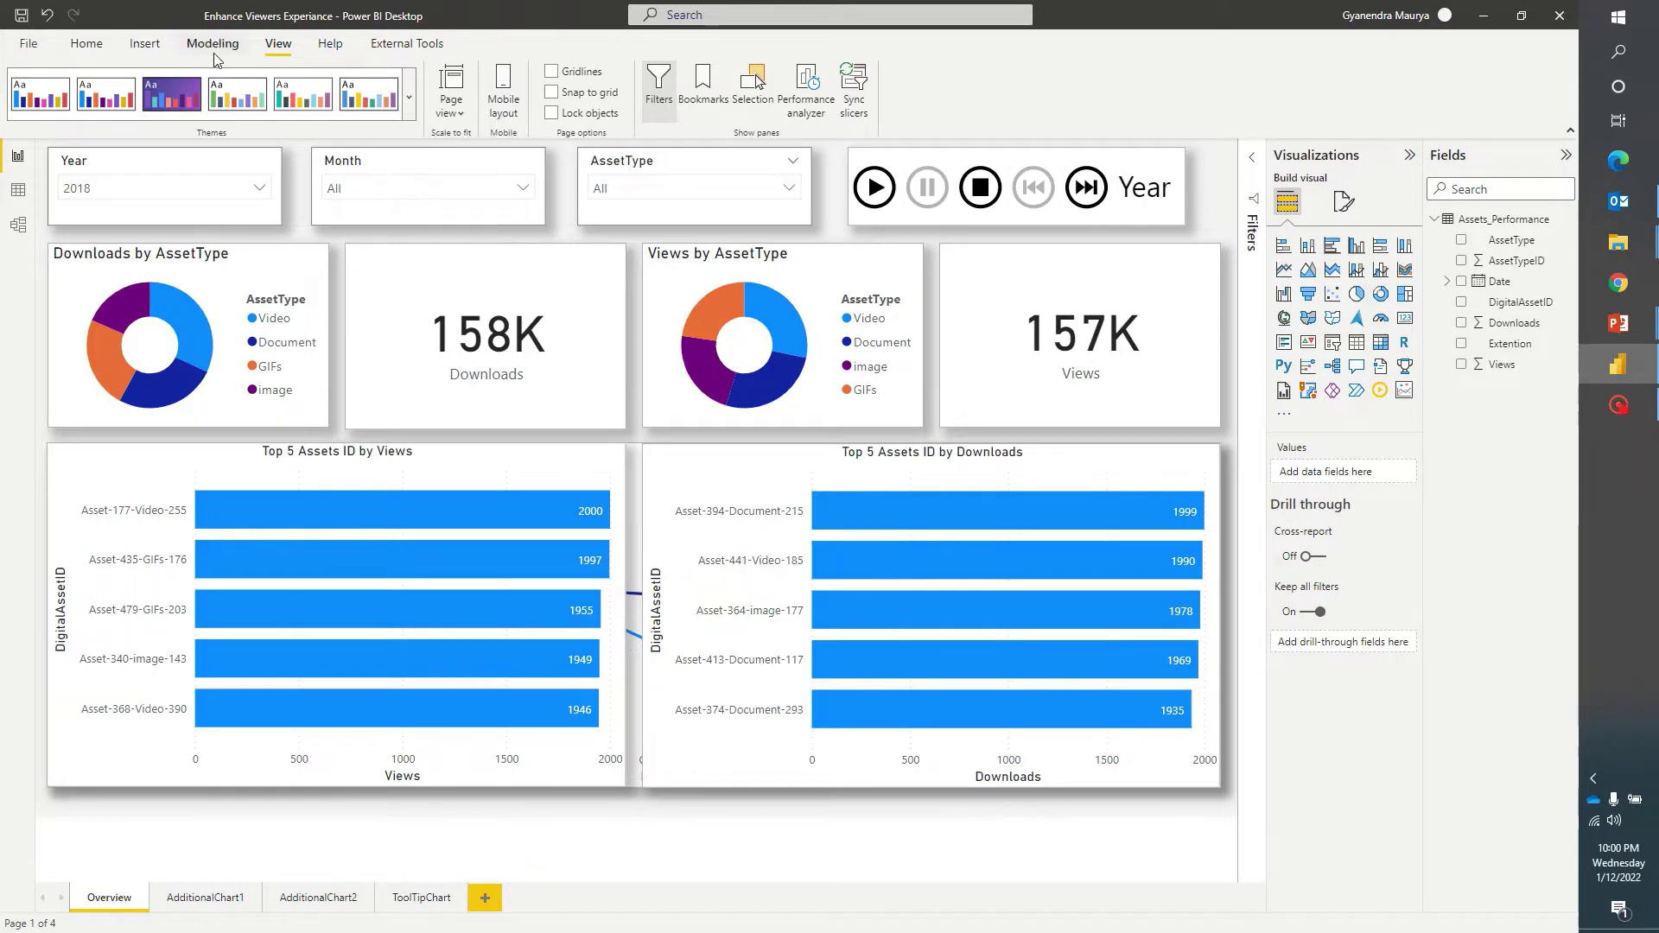
# - Insert an Information button and place it over the upper-left corner of the Top 5 Assets ID by Views chart
pyautogui.click(145, 48)
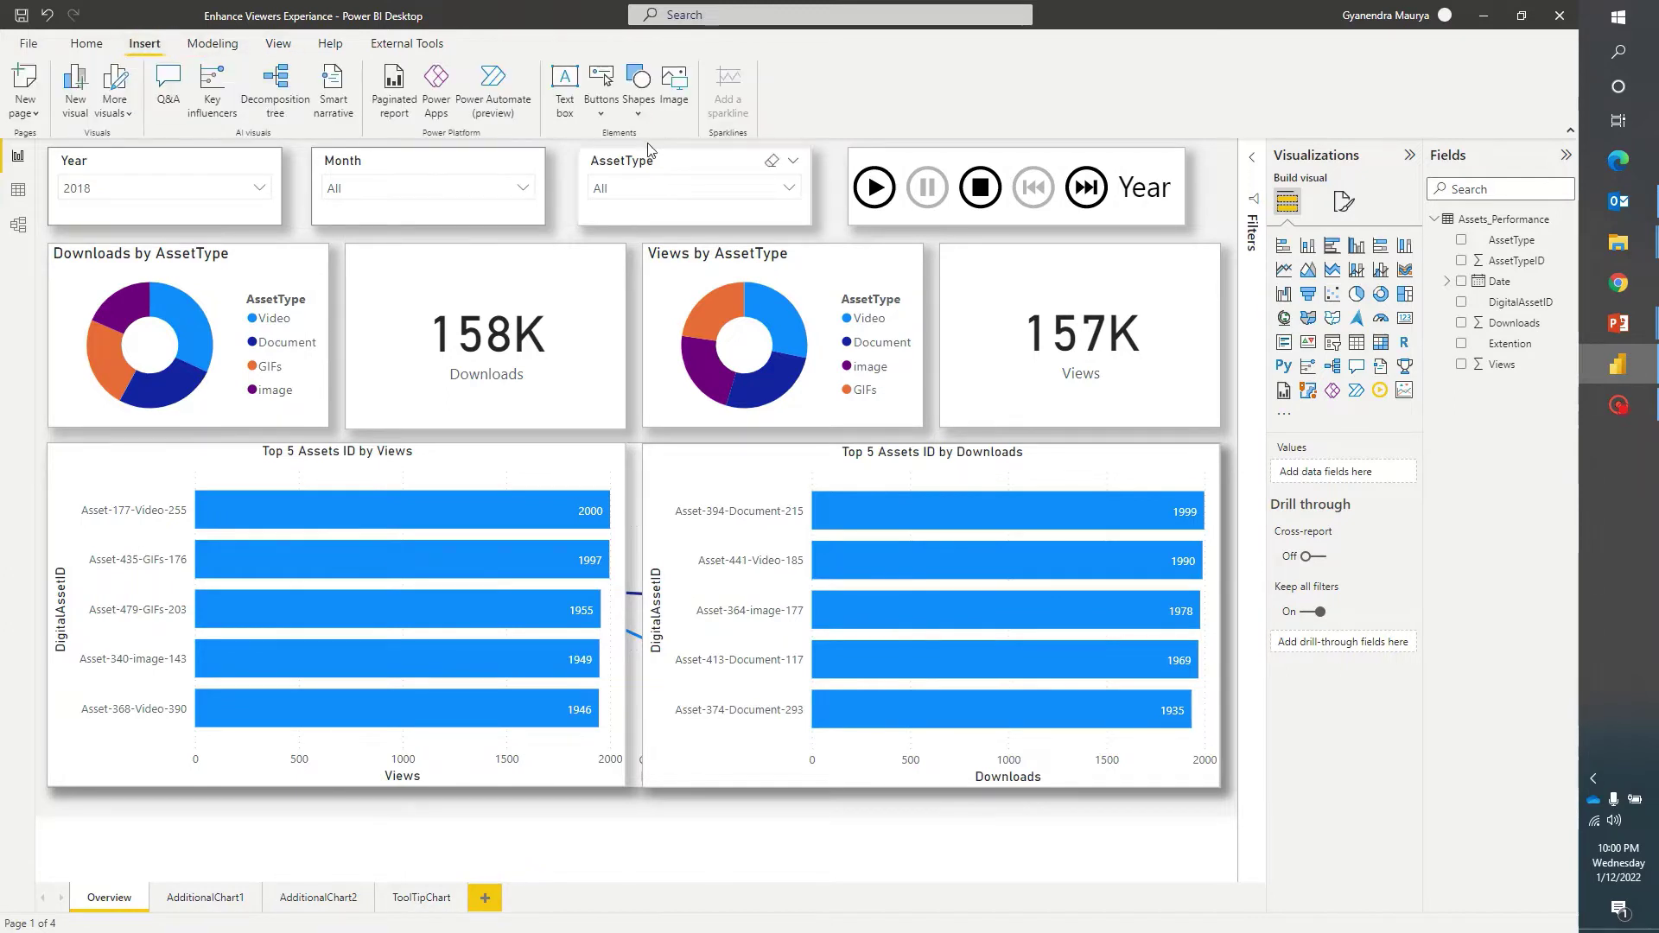
pyautogui.click(597, 117)
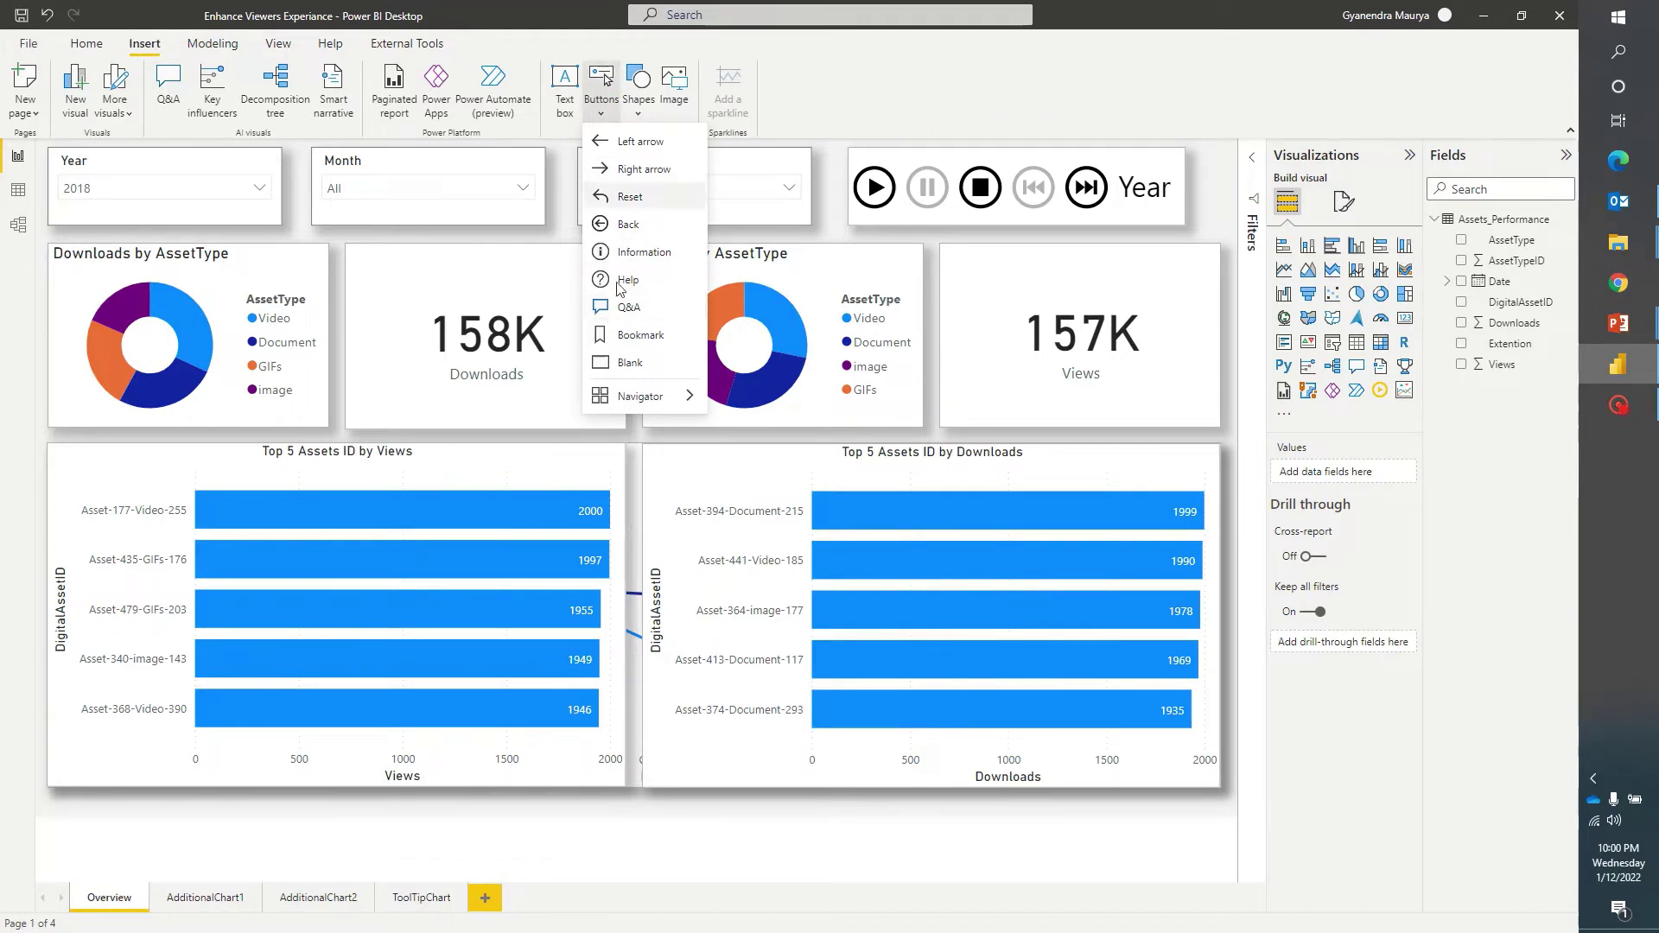
pyautogui.click(638, 113)
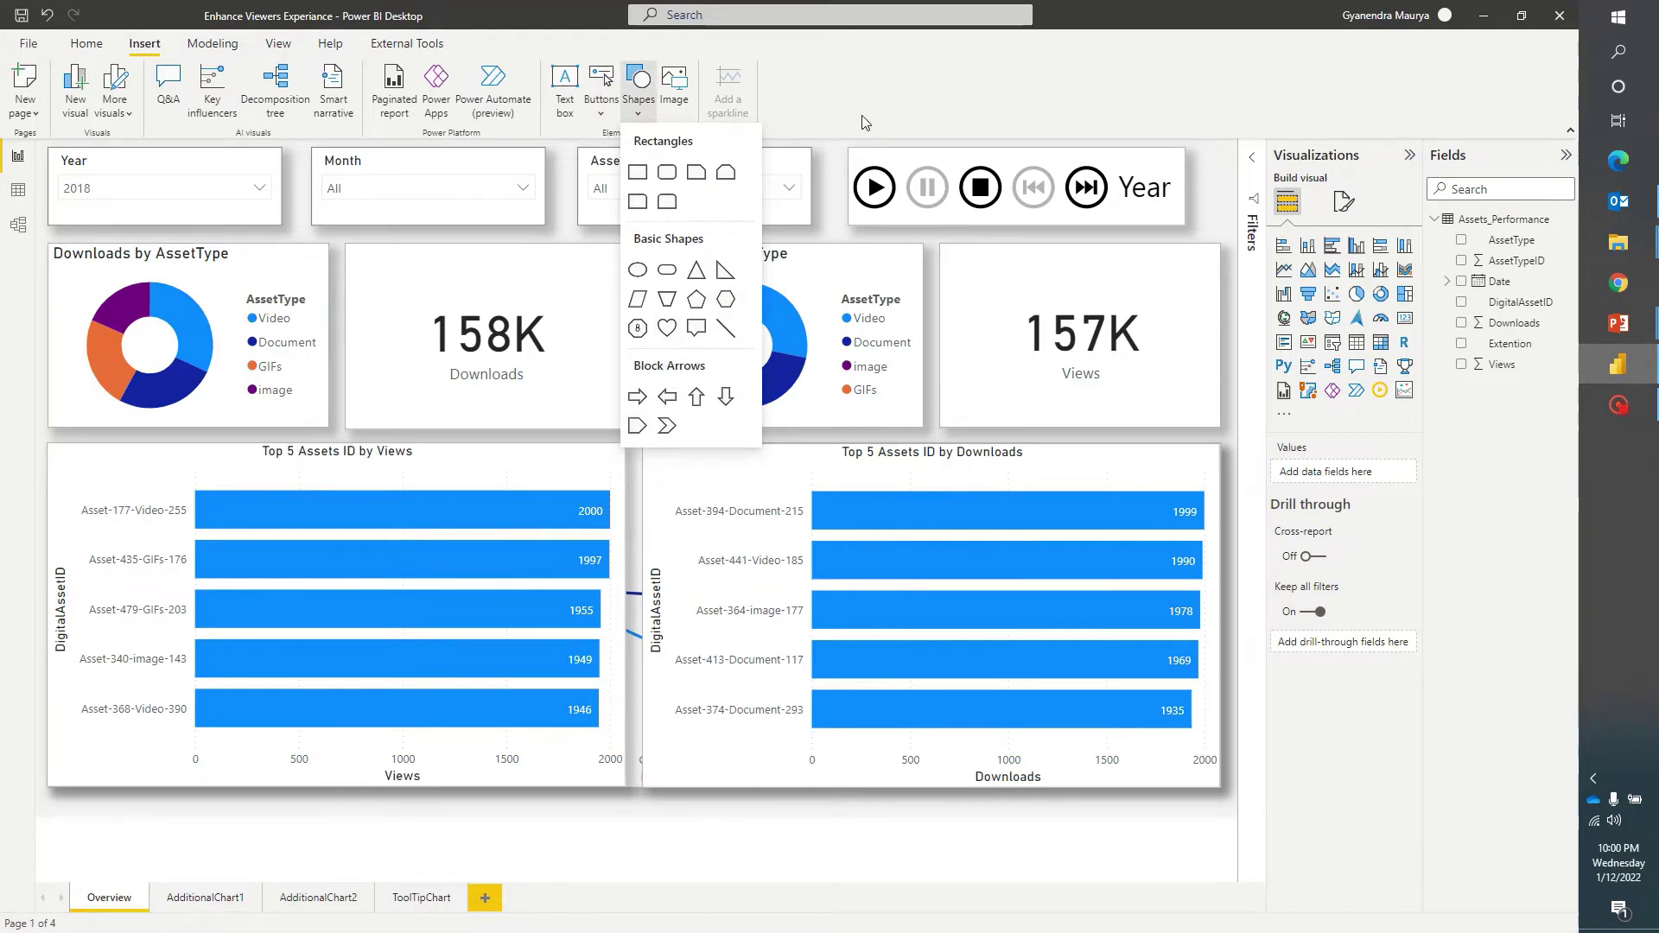
pyautogui.click(607, 79)
pyautogui.click(601, 113)
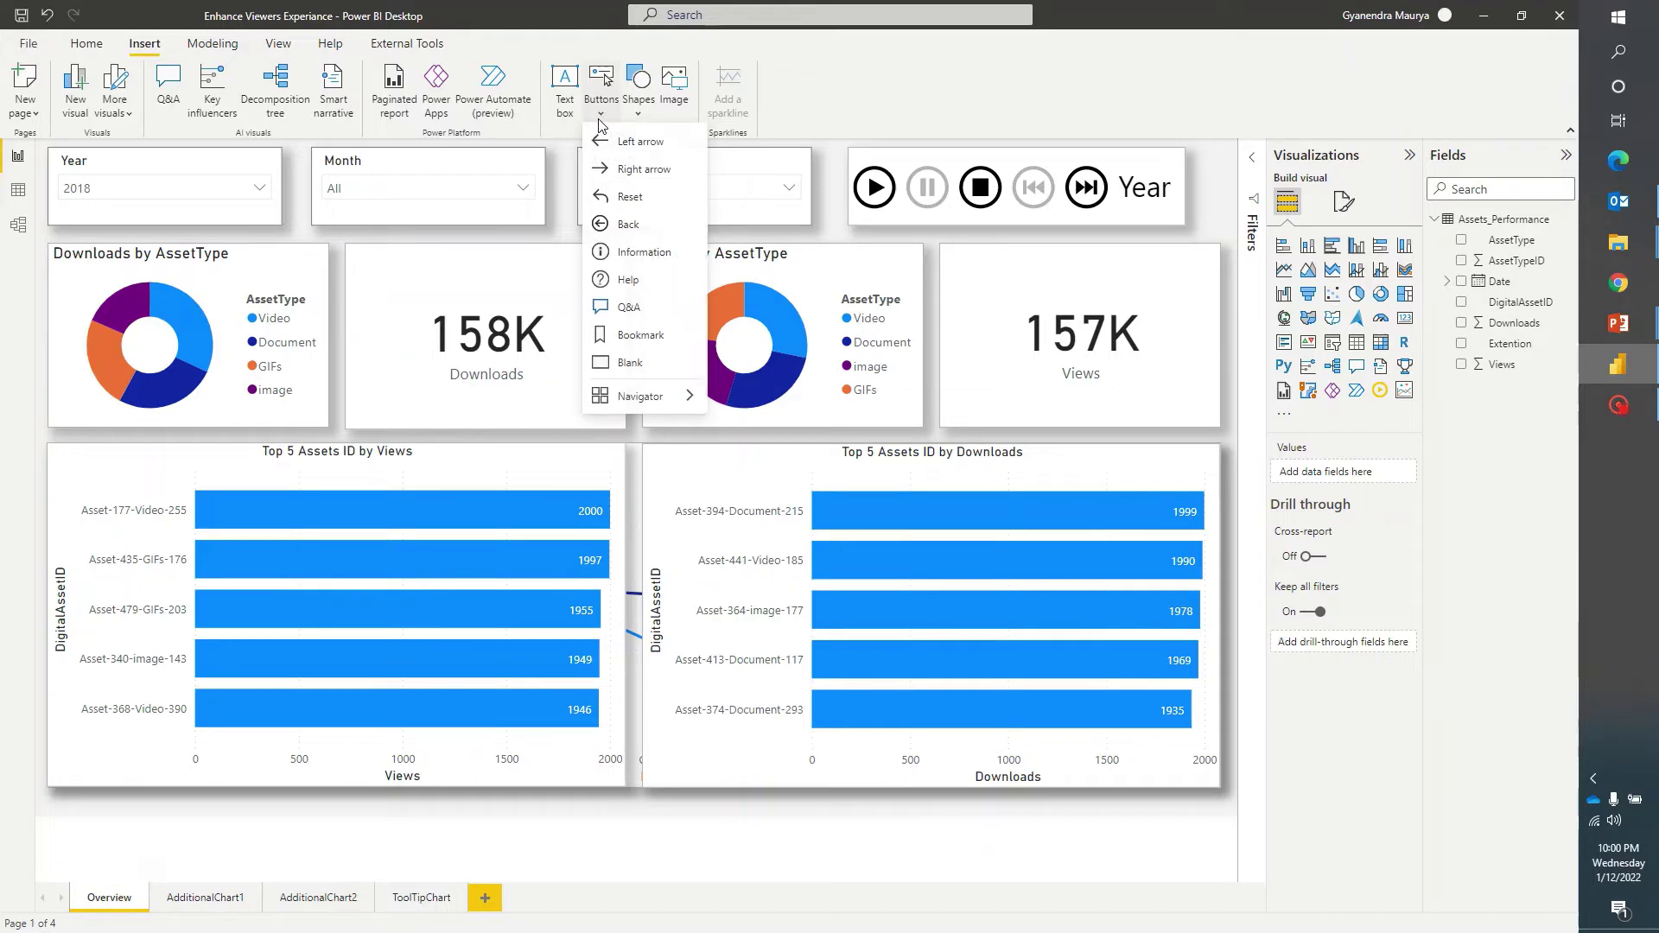
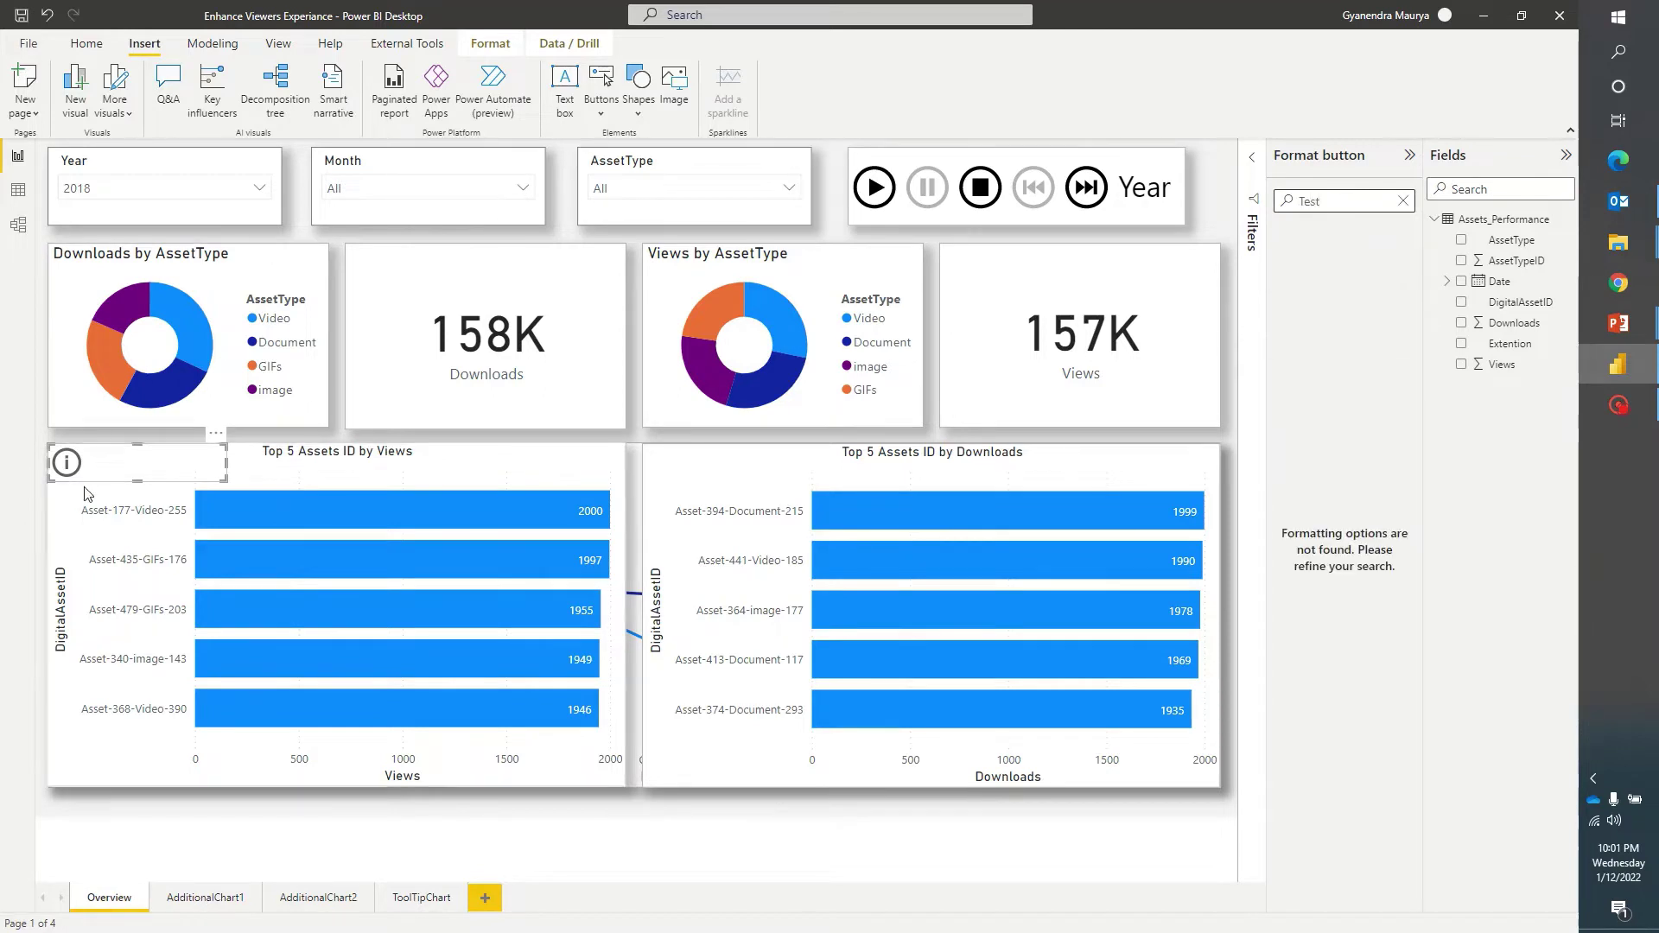
pyautogui.click(120, 455)
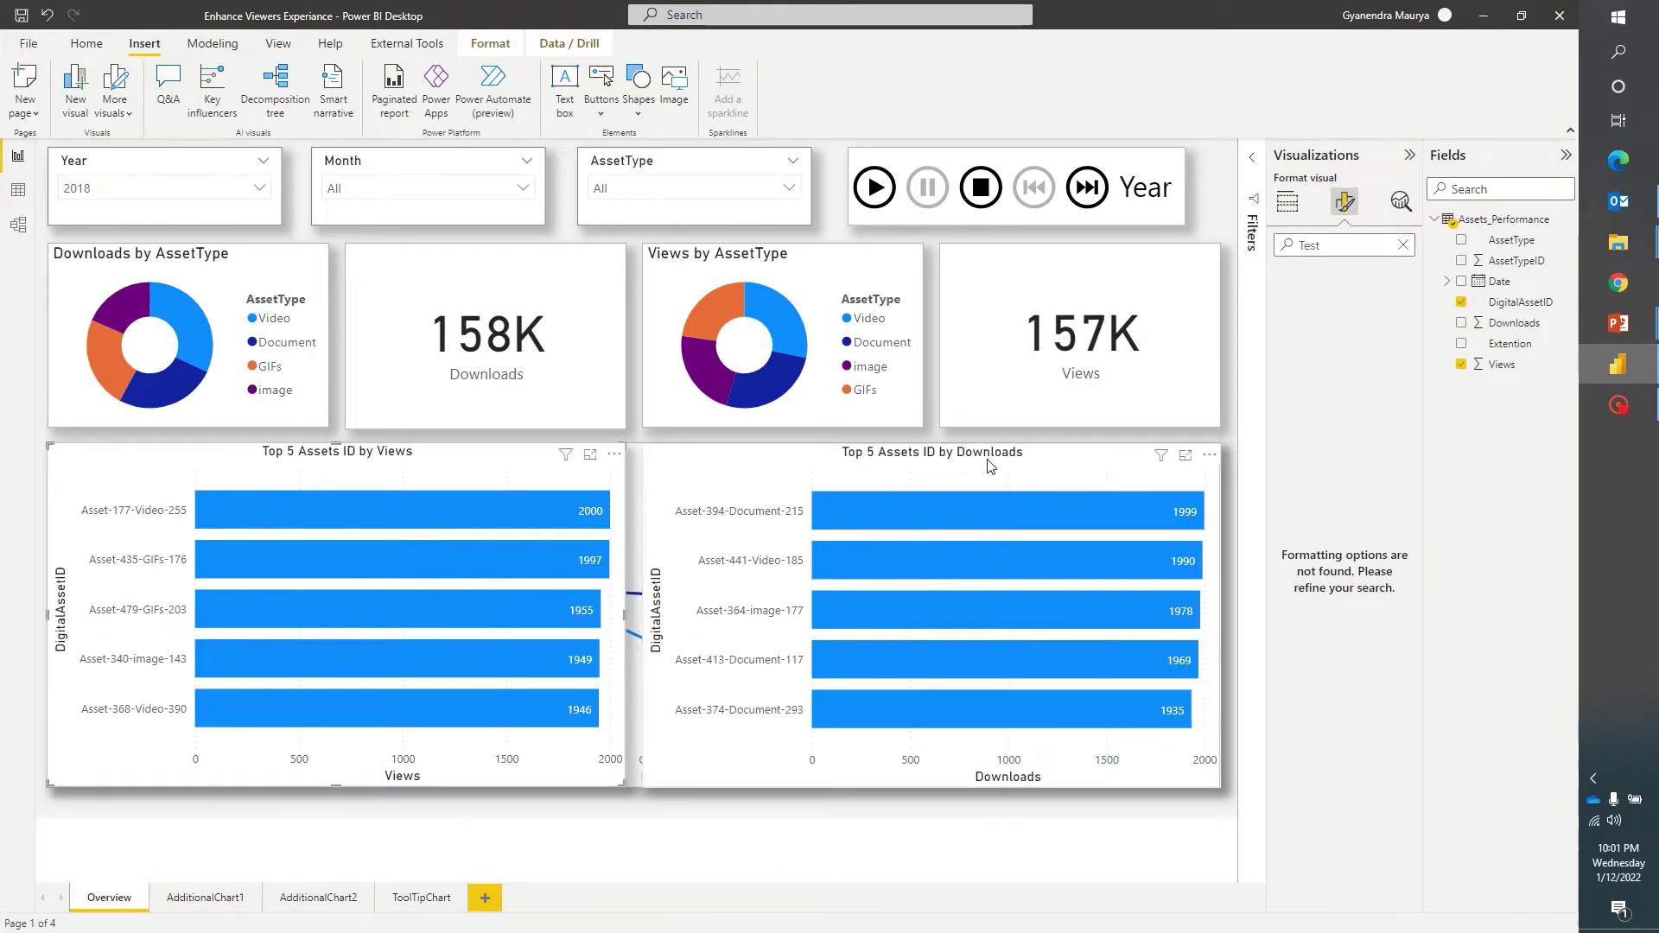
pyautogui.hotkey('ctrl', 'v')
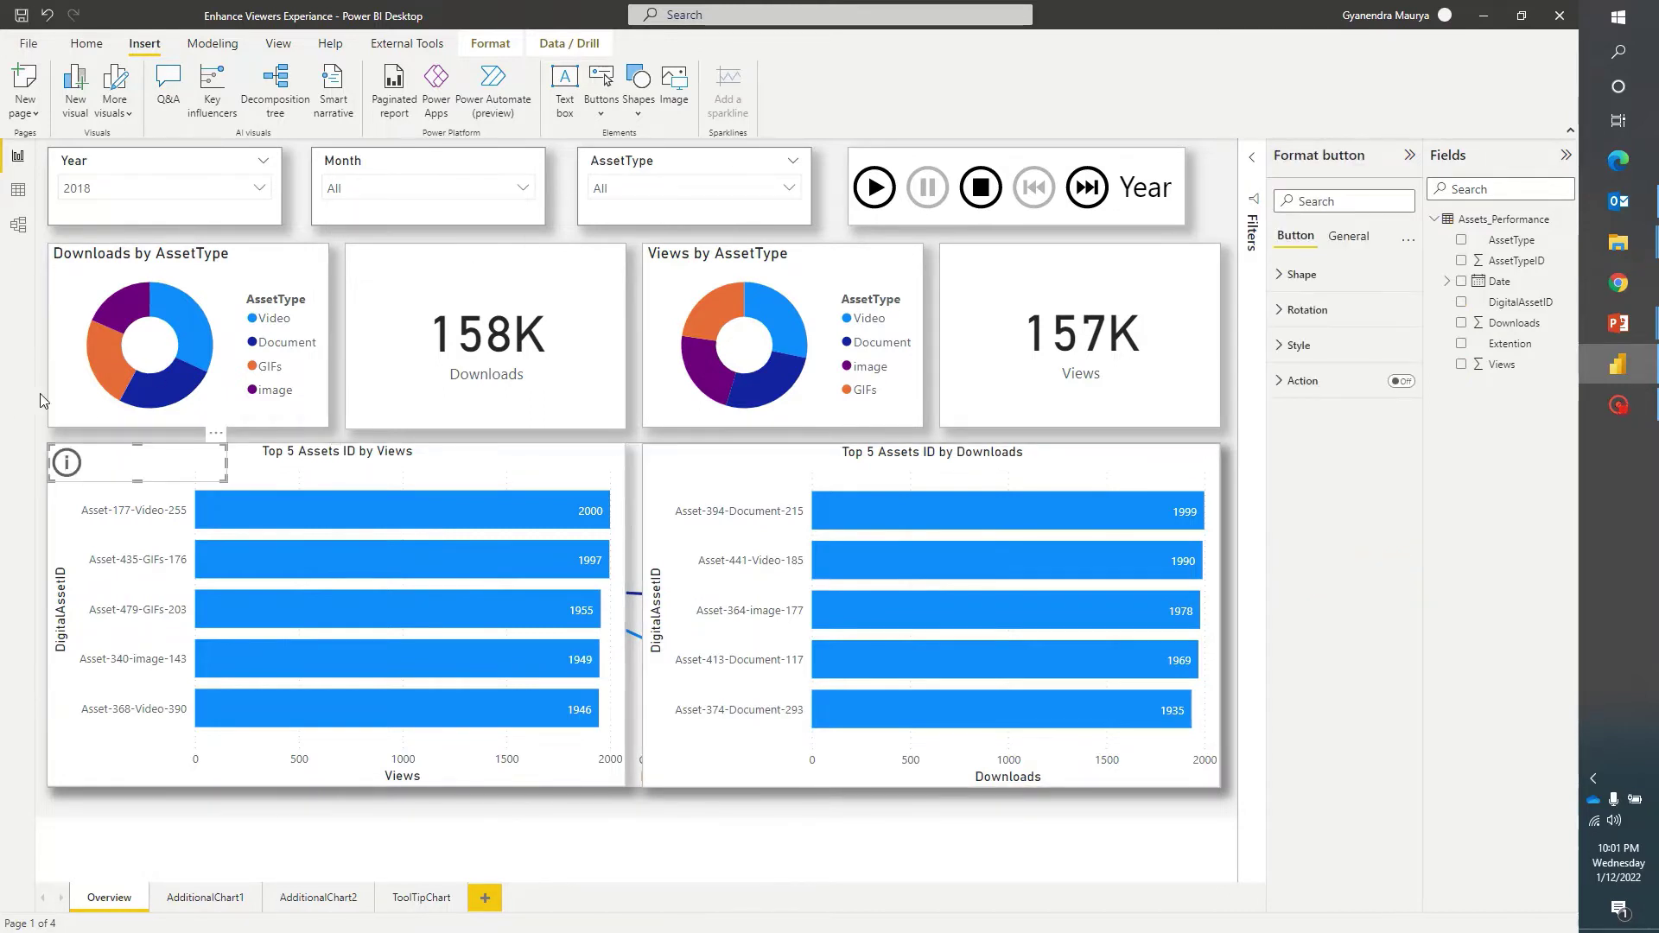
# - Search the Information button's formatting options for Text and turn on the button's text
pyautogui.click(1346, 236)
pyautogui.click(1335, 200)
pyautogui.write('T')
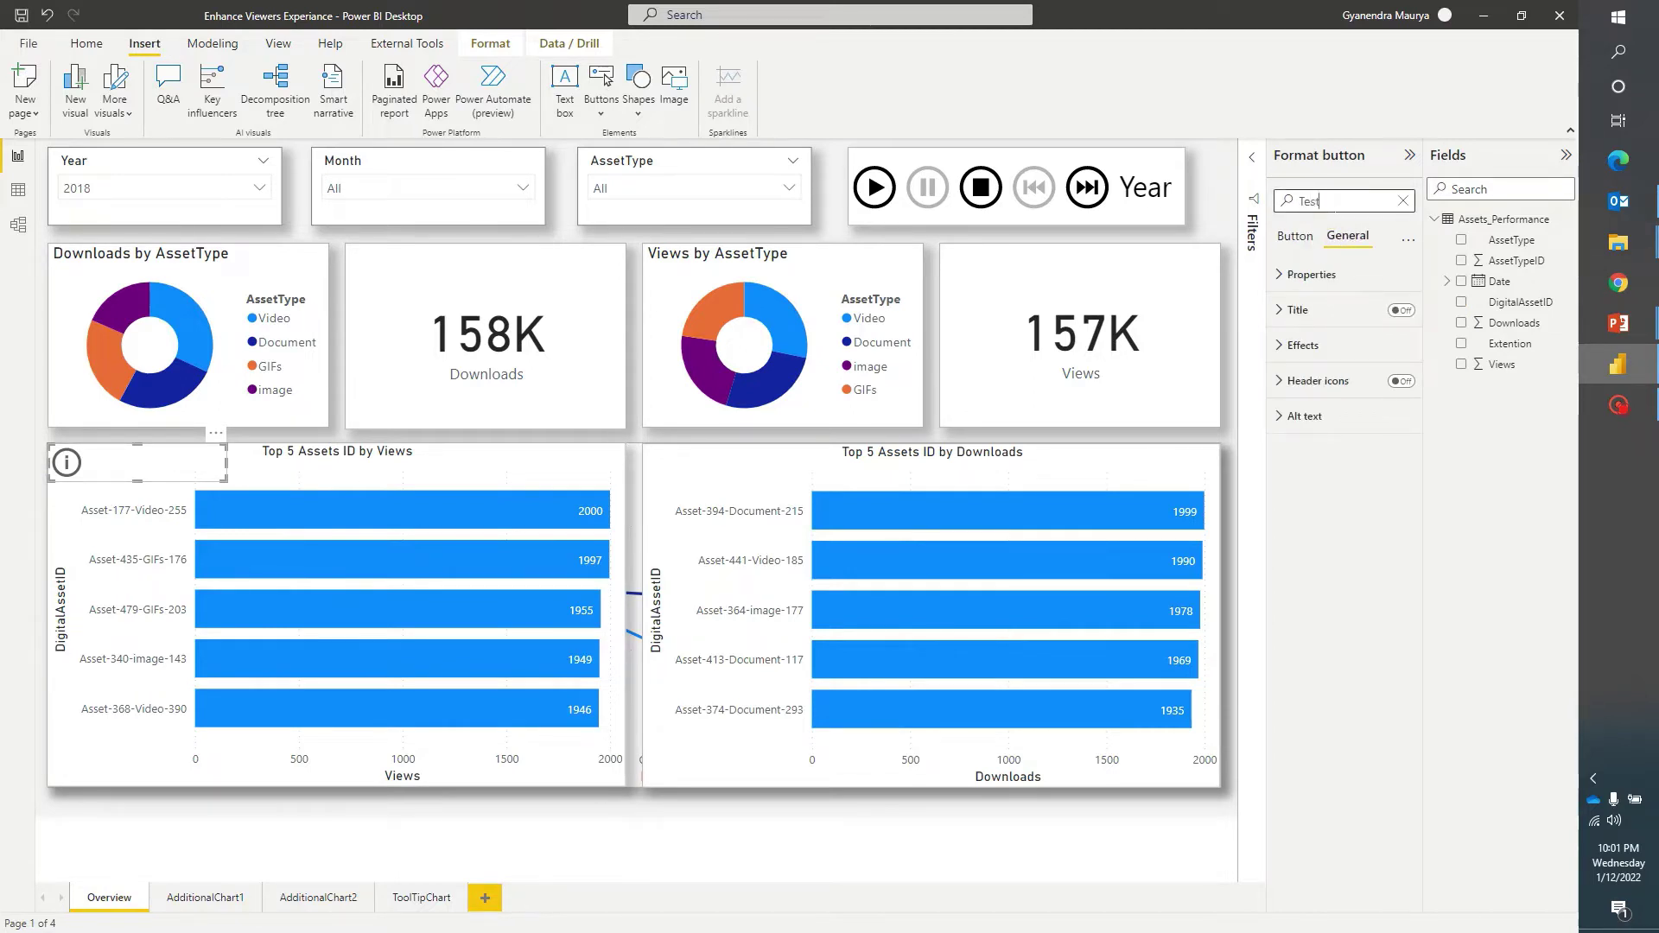
pyautogui.write('est')
pyautogui.press('BackSpace')
pyautogui.press('BackSpace')
pyautogui.write('xt')
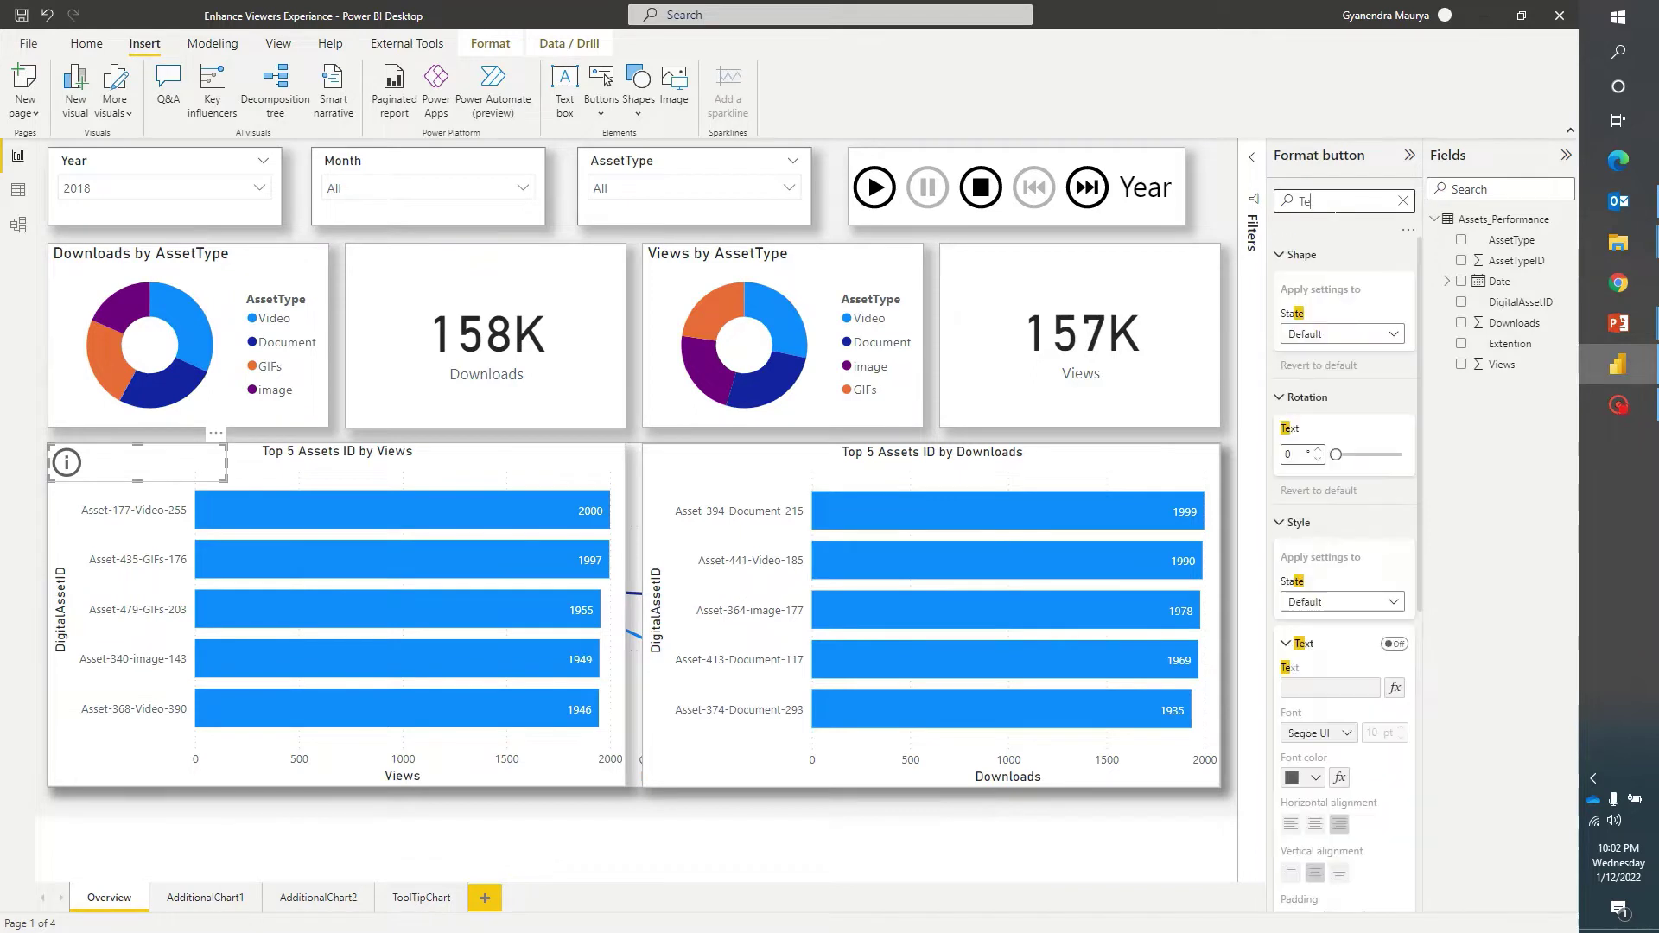
pyautogui.click(1394, 401)
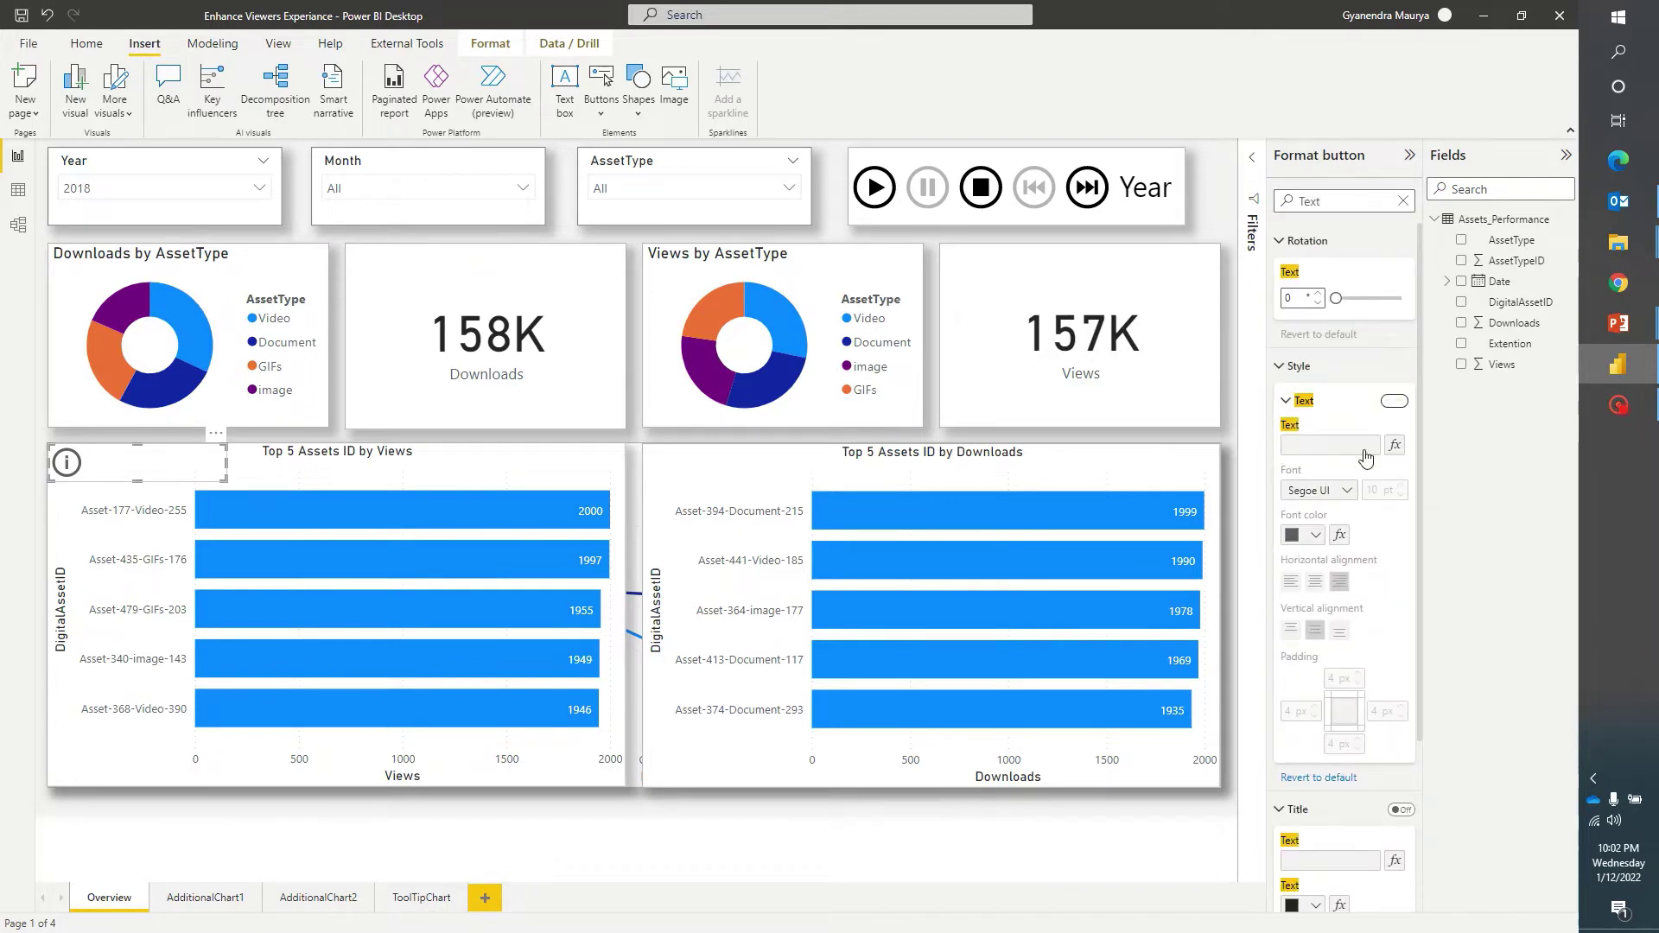
# - Set the Information button's text to "All views and Downloads"
pyautogui.click(1318, 445)
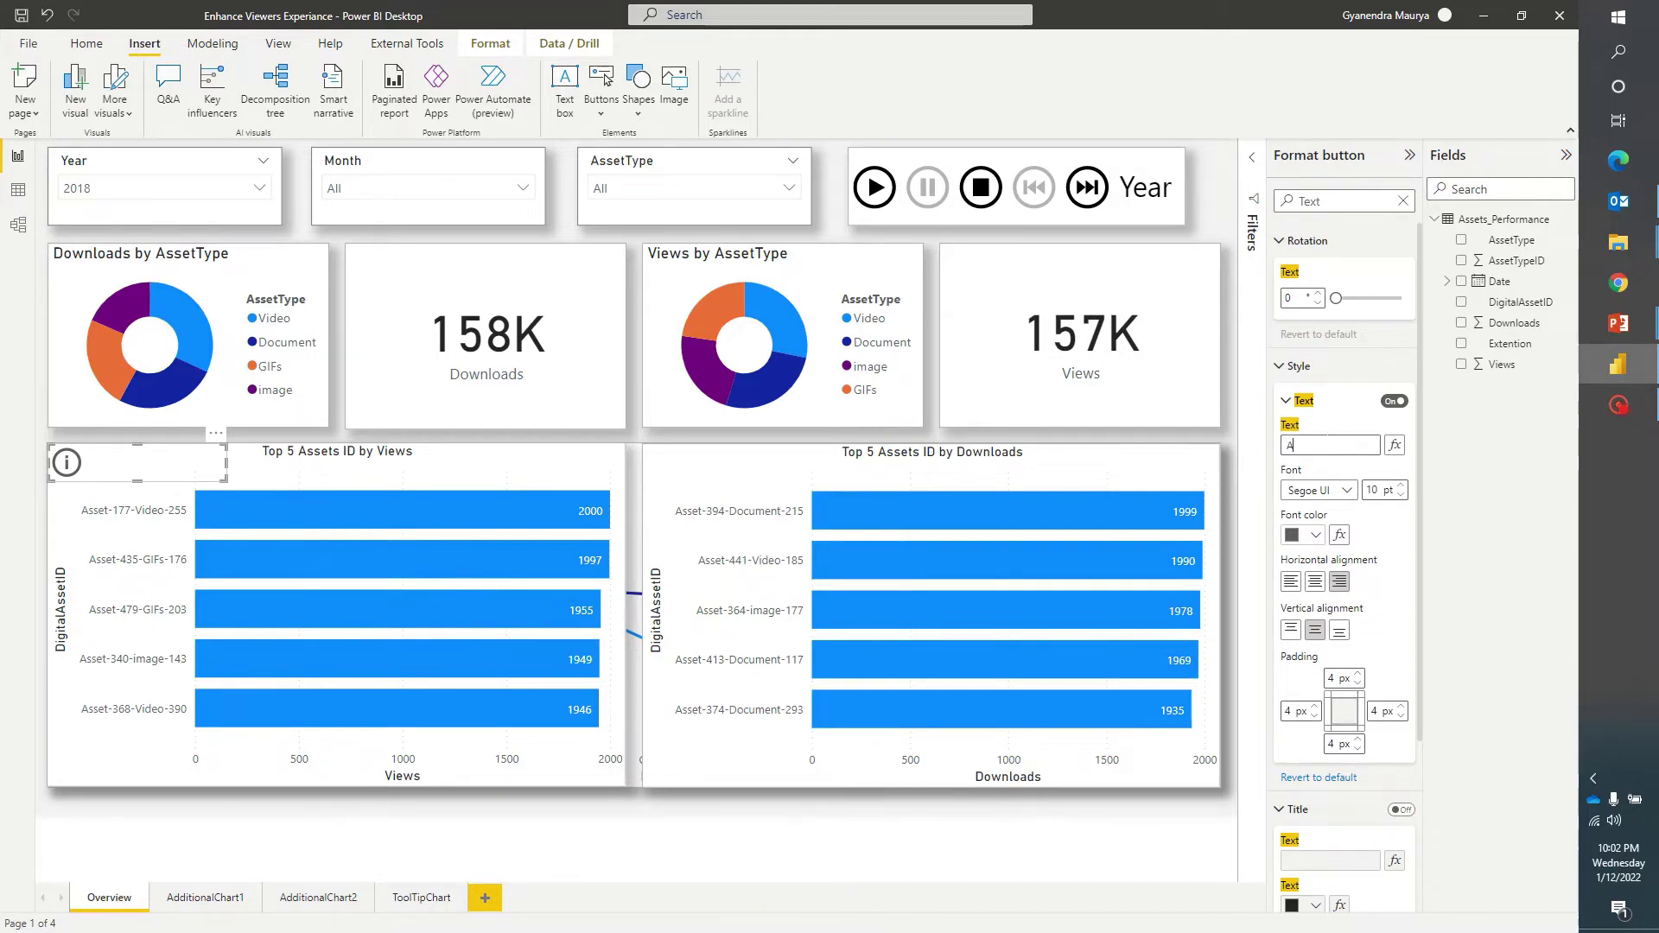
pyautogui.write('Vi')
pyautogui.write('s')
pyautogui.press('BackSpace')
pyautogui.write('wes a')
pyautogui.press('BackSpace')
pyautogui.press('BackSpace')
pyautogui.press('BackSpace')
pyautogui.press('BackSpace')
pyautogui.press('BackSpace')
pyautogui.press('BackSpace')
pyautogui.press('BackSpace')
pyautogui.press('BackSpace')
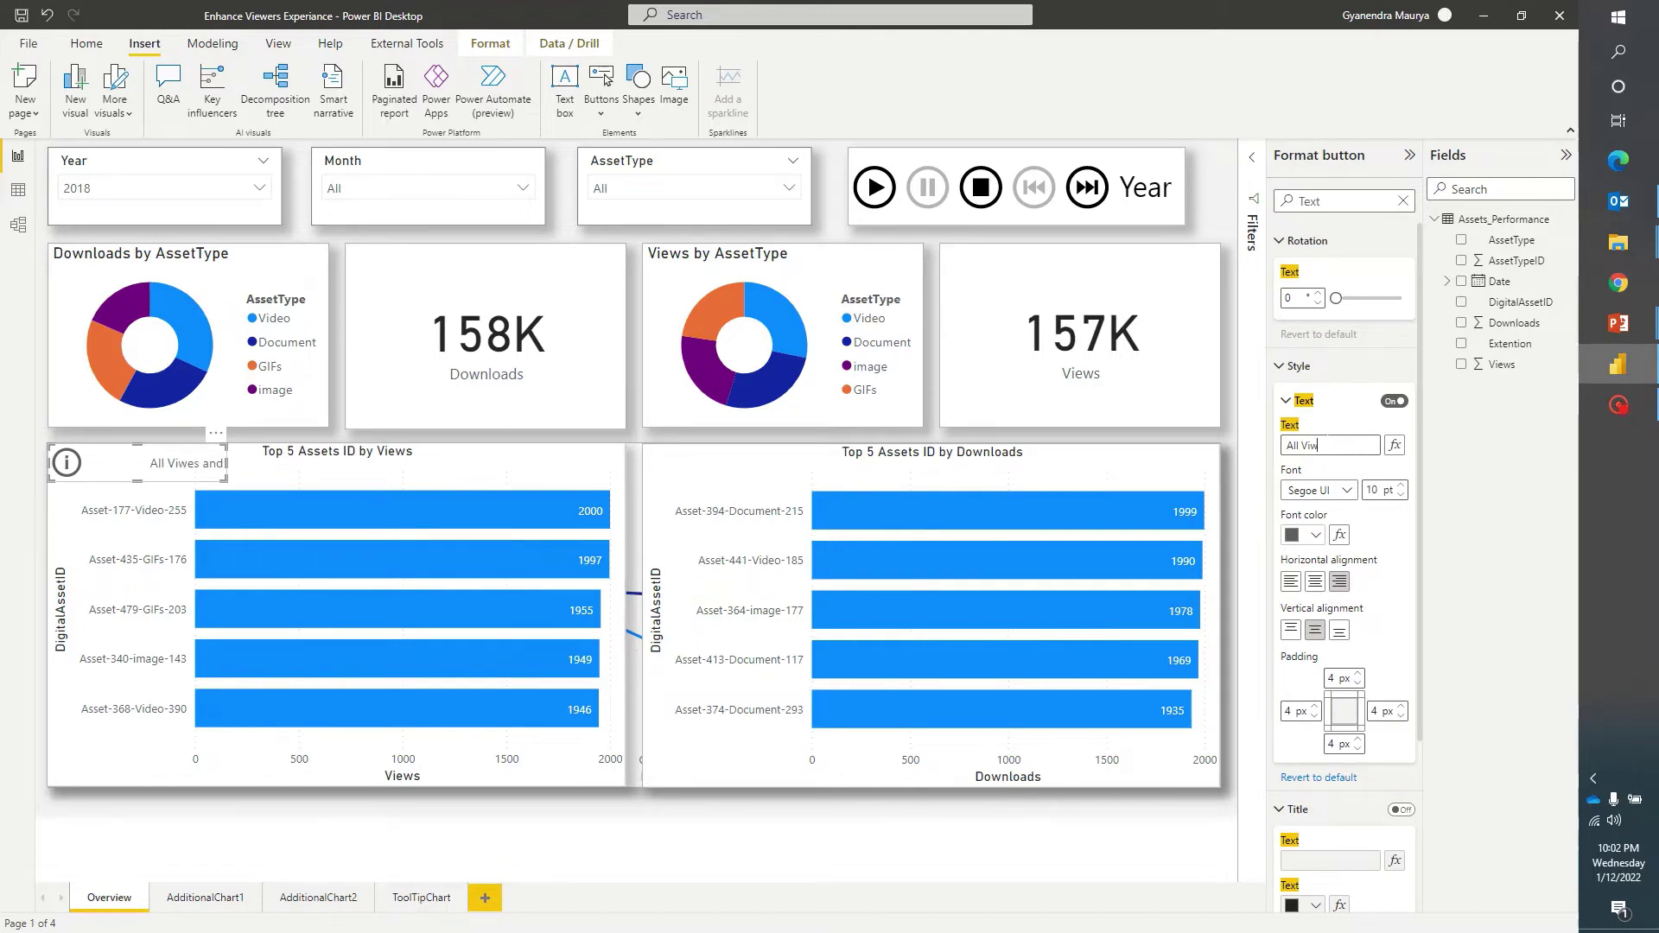
pyautogui.press('BackSpace')
pyautogui.press('BackSpace')
pyautogui.write('views and Downloads')
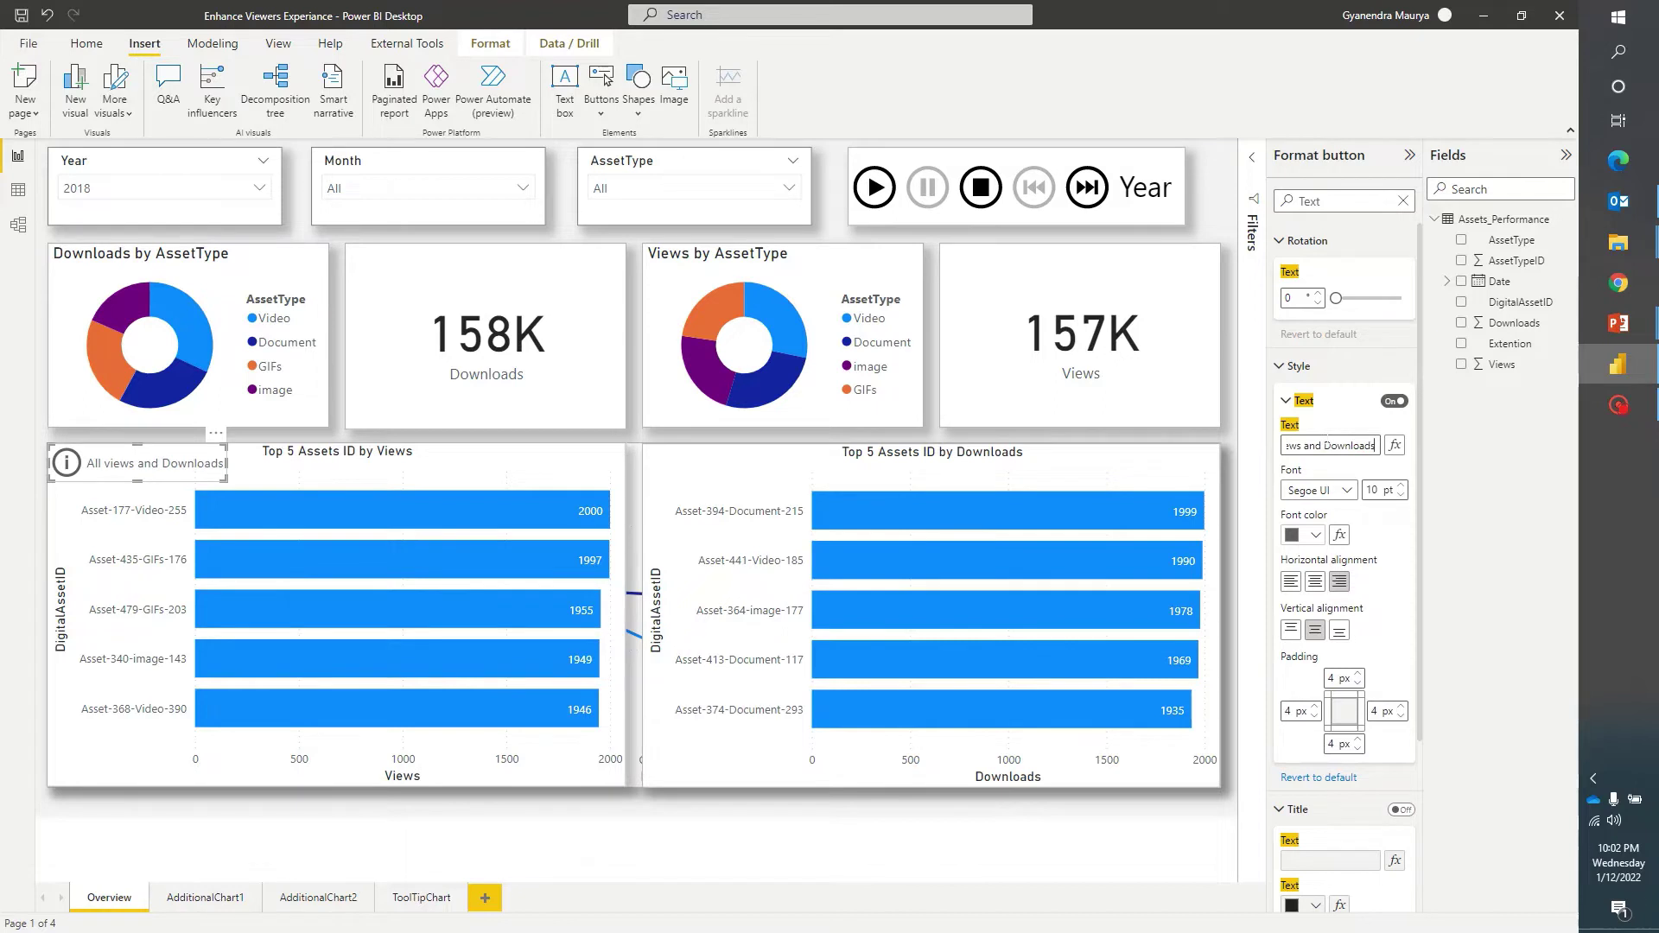
pyautogui.click(134, 467)
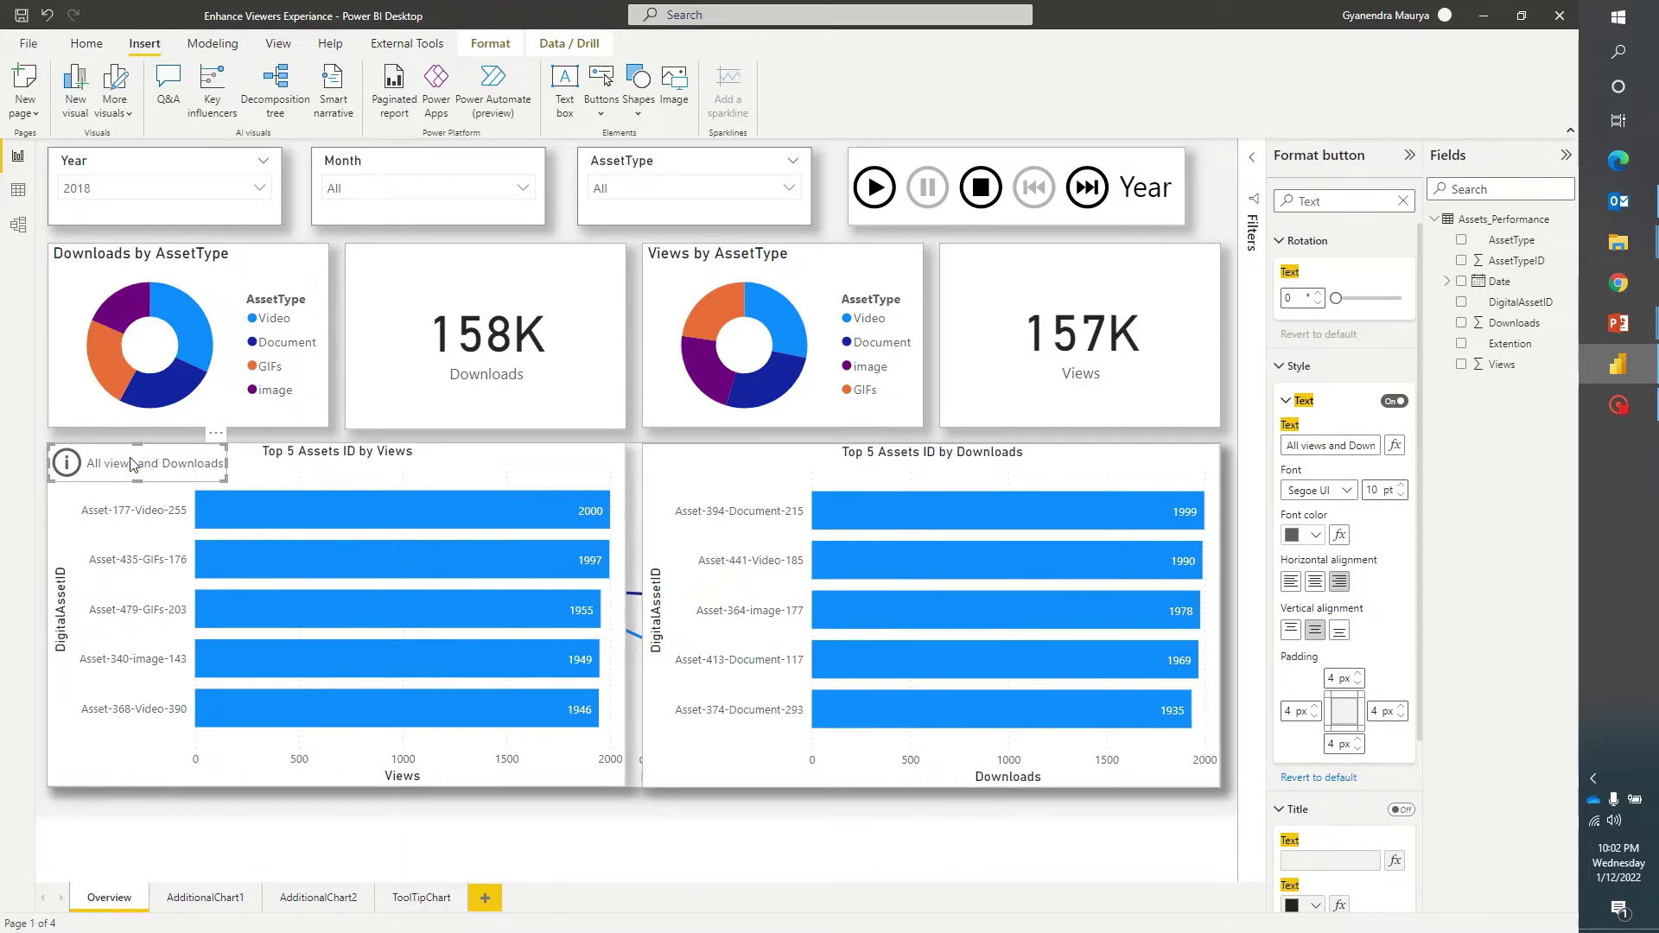
# - Set the font color of the button's text to black
pyautogui.click(1301, 249)
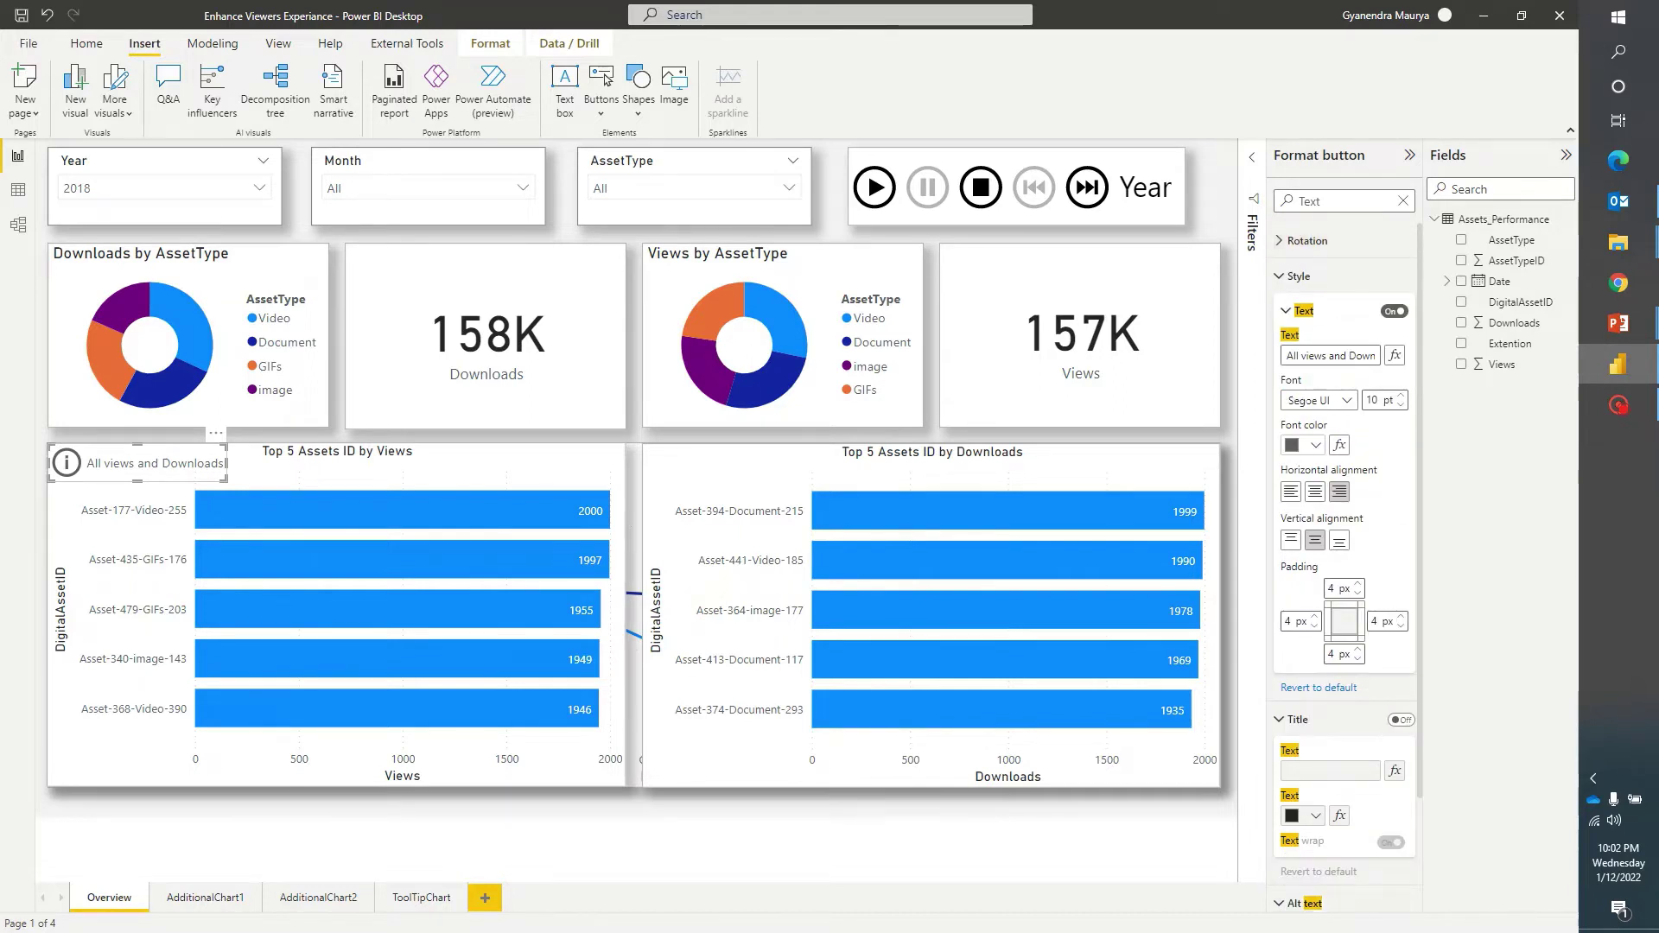
pyautogui.click(1283, 276)
pyautogui.click(1284, 275)
pyautogui.click(1315, 445)
pyautogui.click(1329, 507)
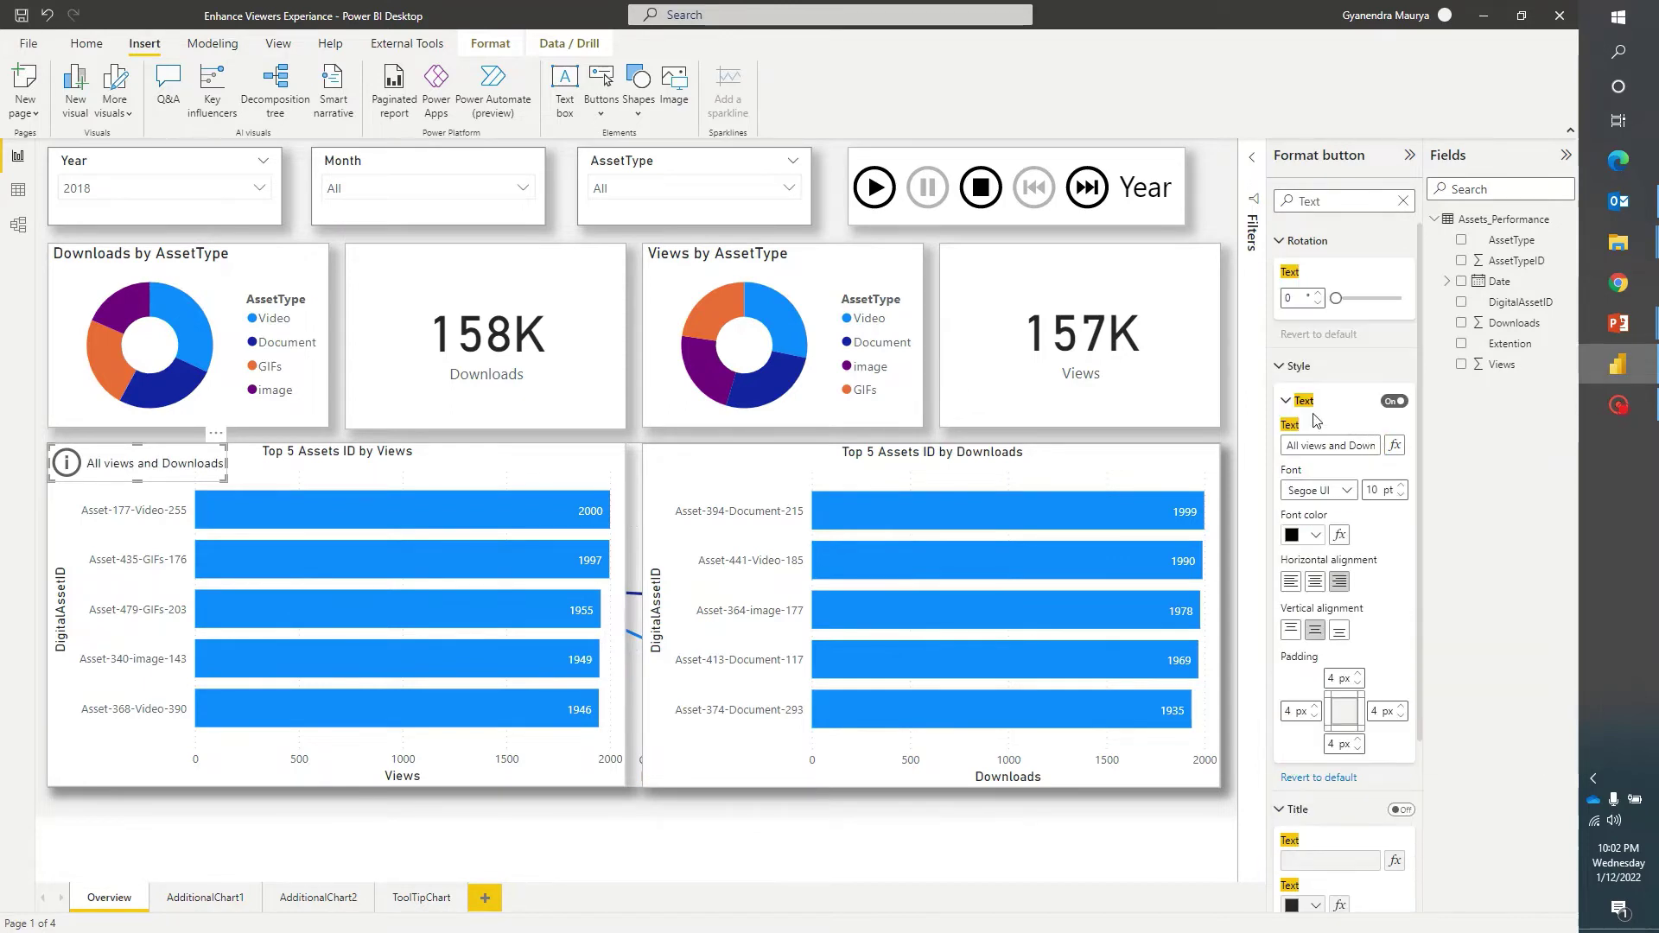
pyautogui.scroll(-3, 1317, 483)
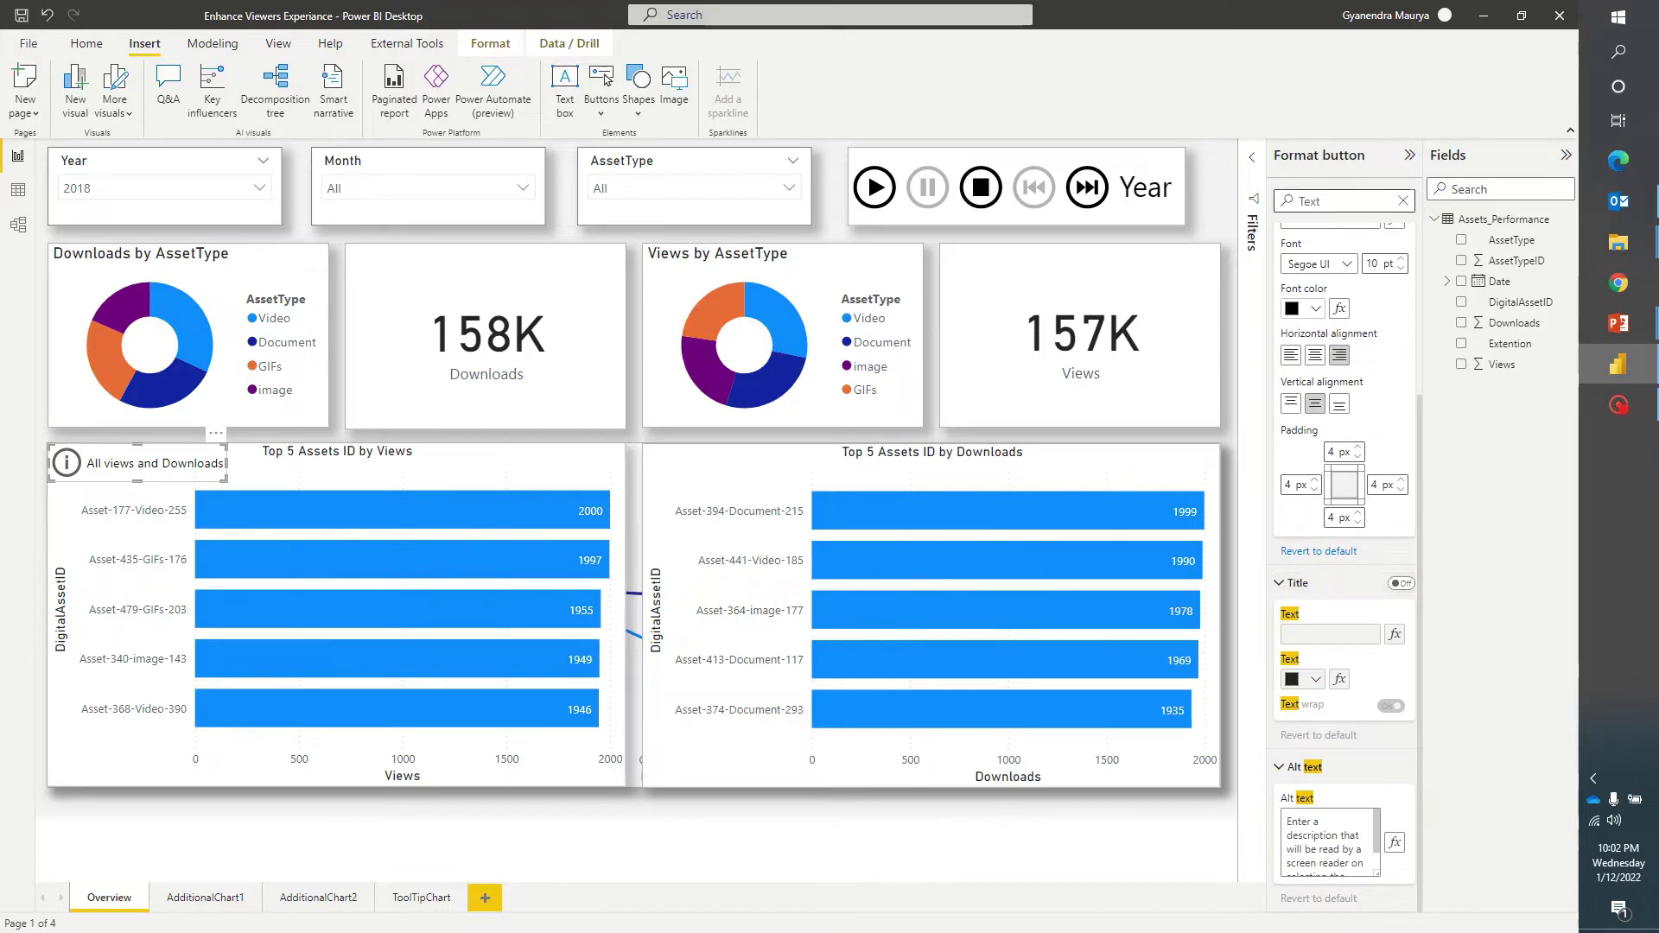
# - Clear the formatting search, then give the button a visual border in light gray
pyautogui.click(1403, 202)
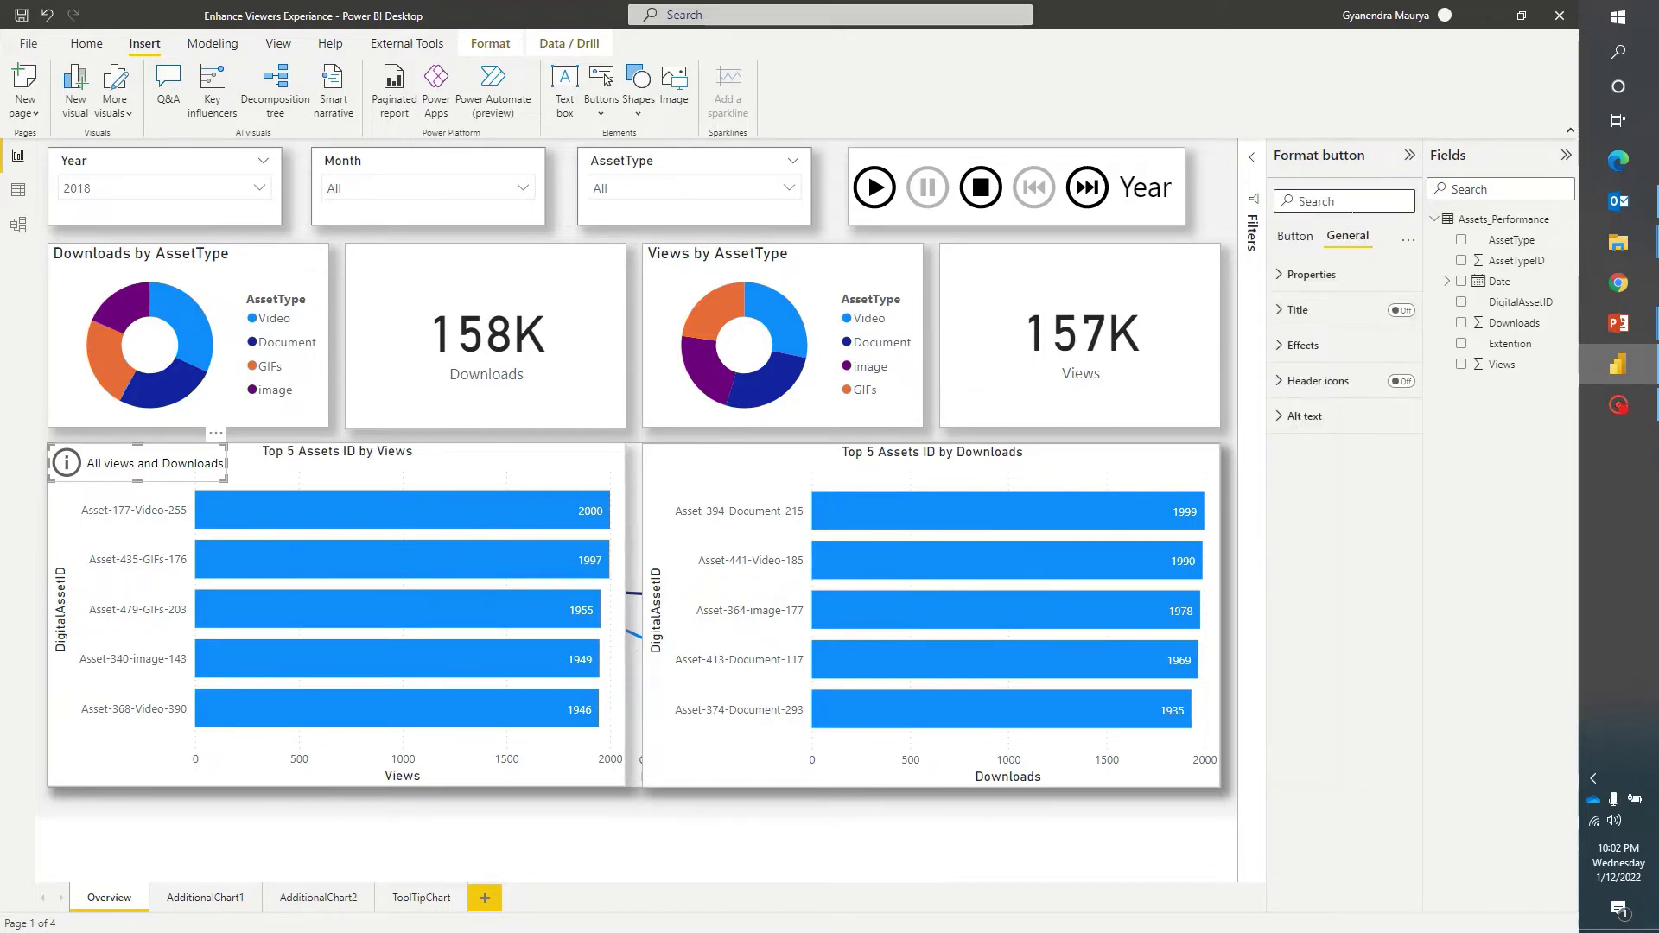
pyautogui.click(1283, 347)
pyautogui.click(1285, 310)
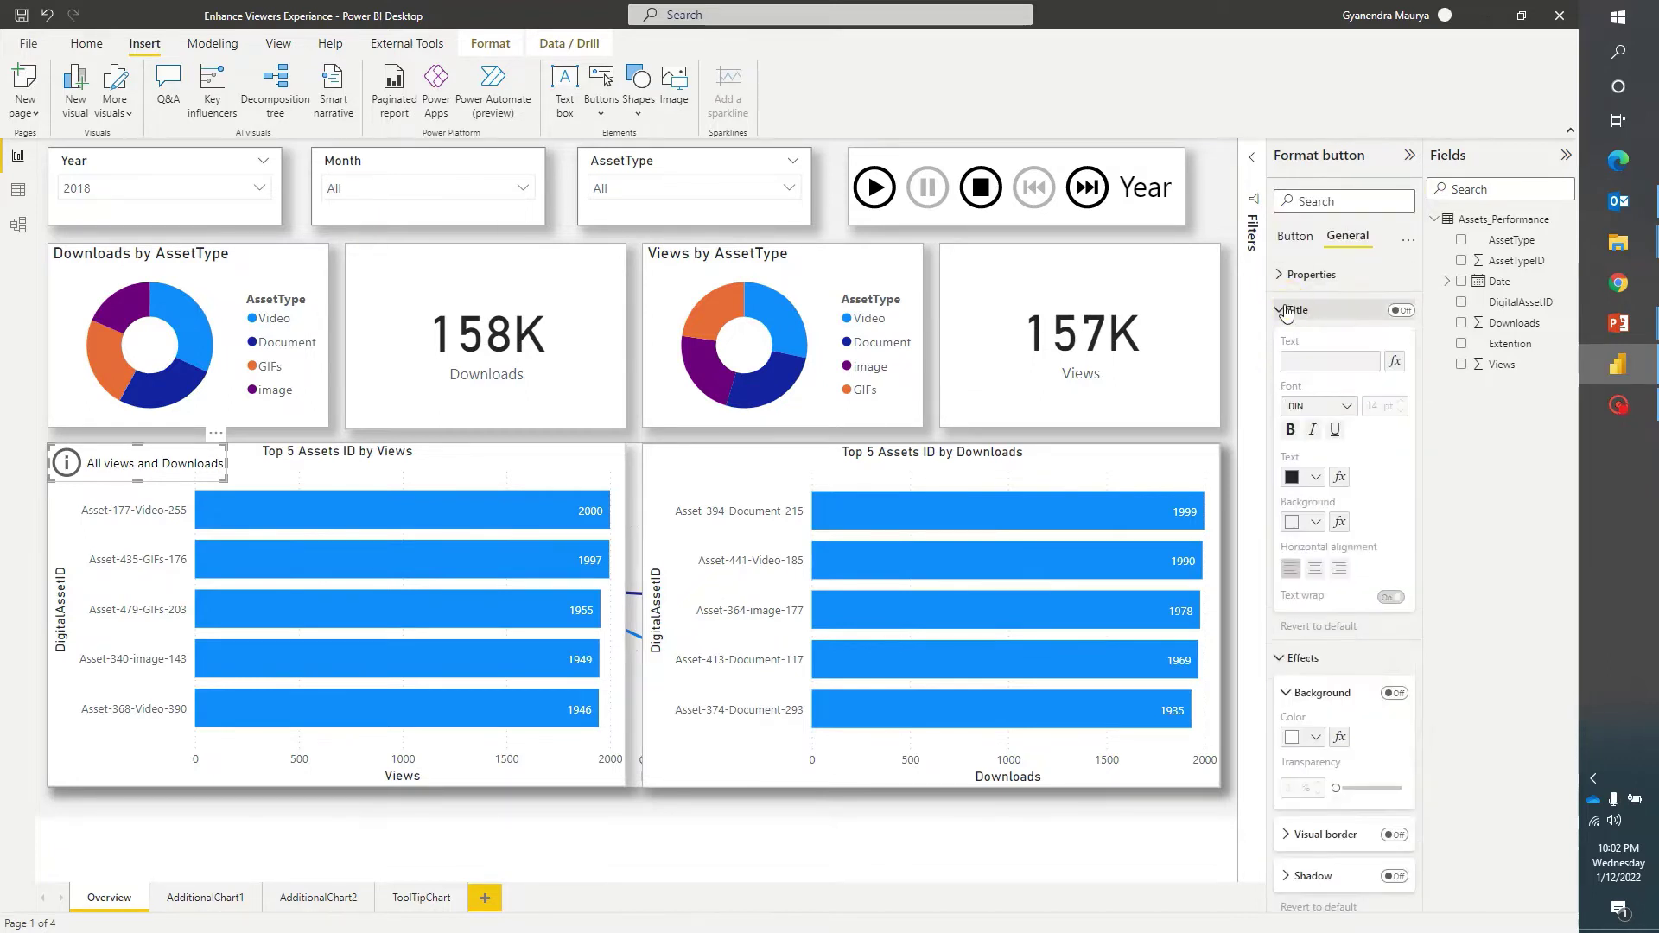
pyautogui.click(1285, 273)
pyautogui.click(1285, 273)
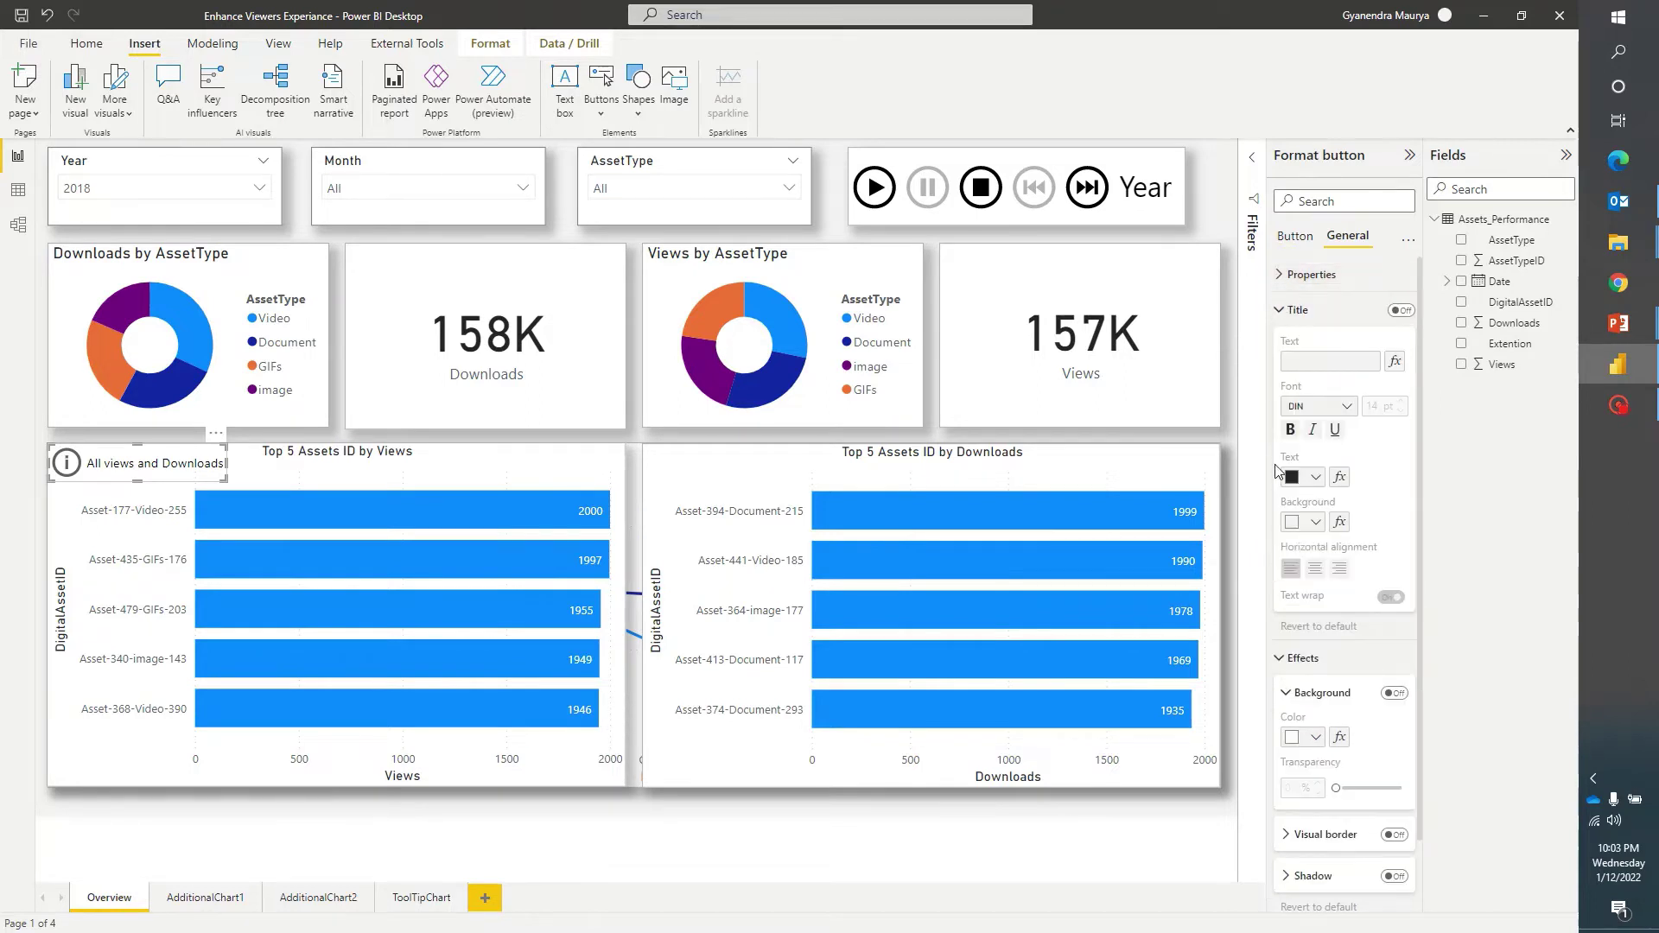
pyautogui.scroll(-1, 1285, 273)
pyautogui.click(1305, 755)
pyautogui.scroll(-1, 1314, 674)
pyautogui.click(1315, 700)
pyautogui.click(1394, 655)
pyautogui.click(1313, 699)
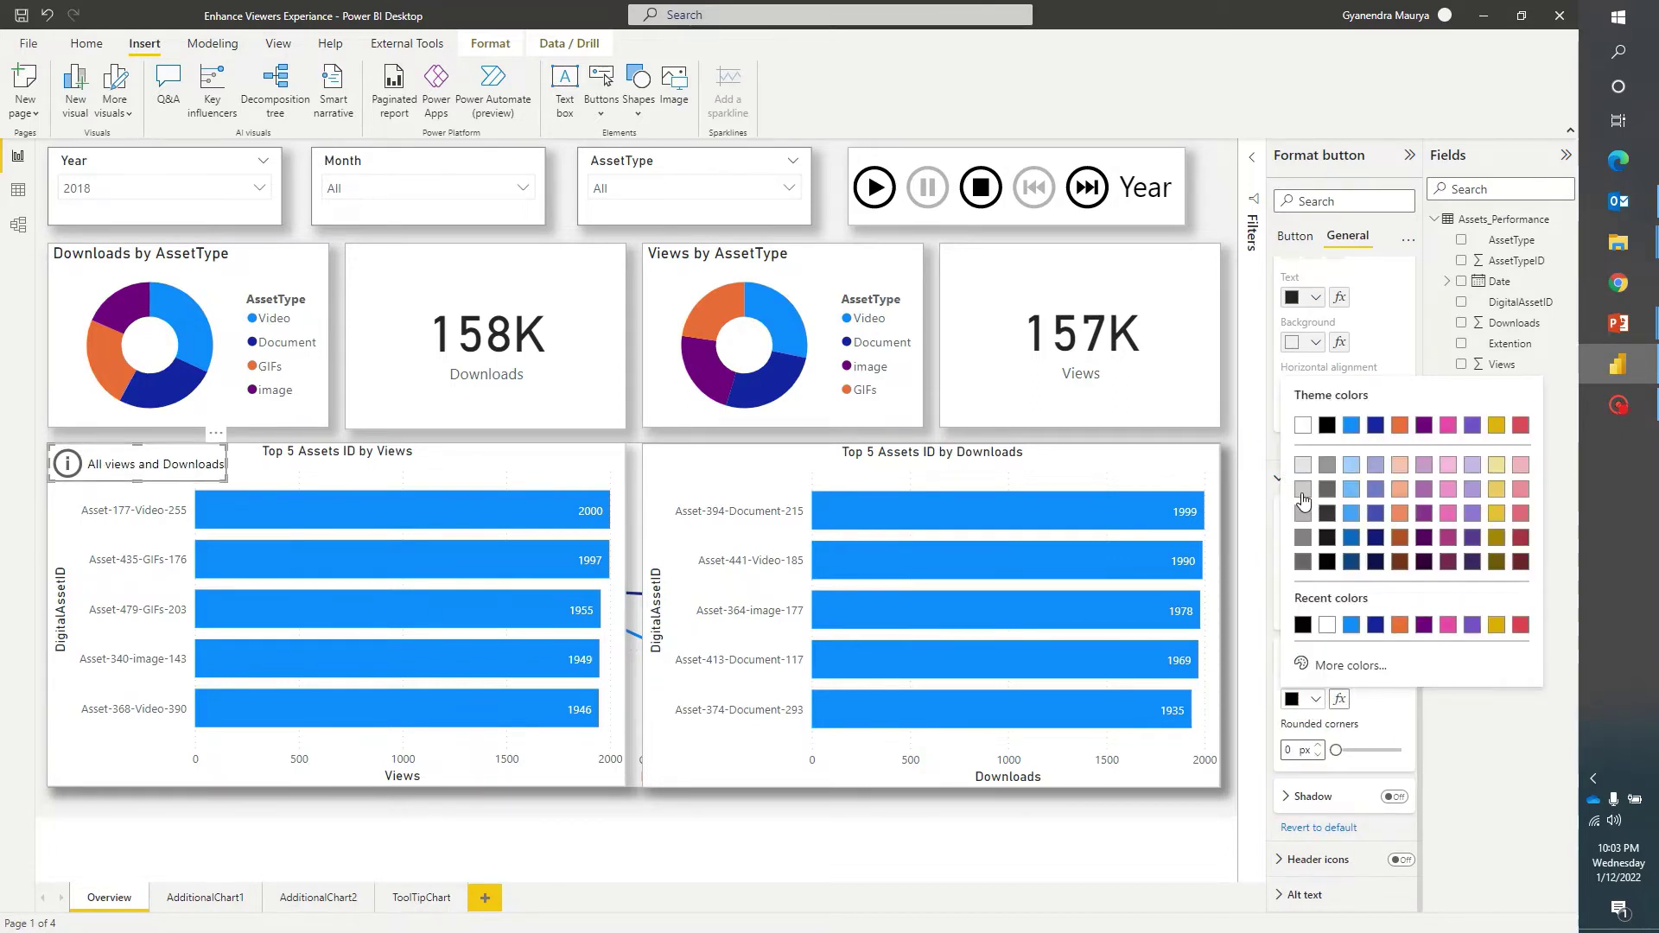
pyautogui.click(1303, 491)
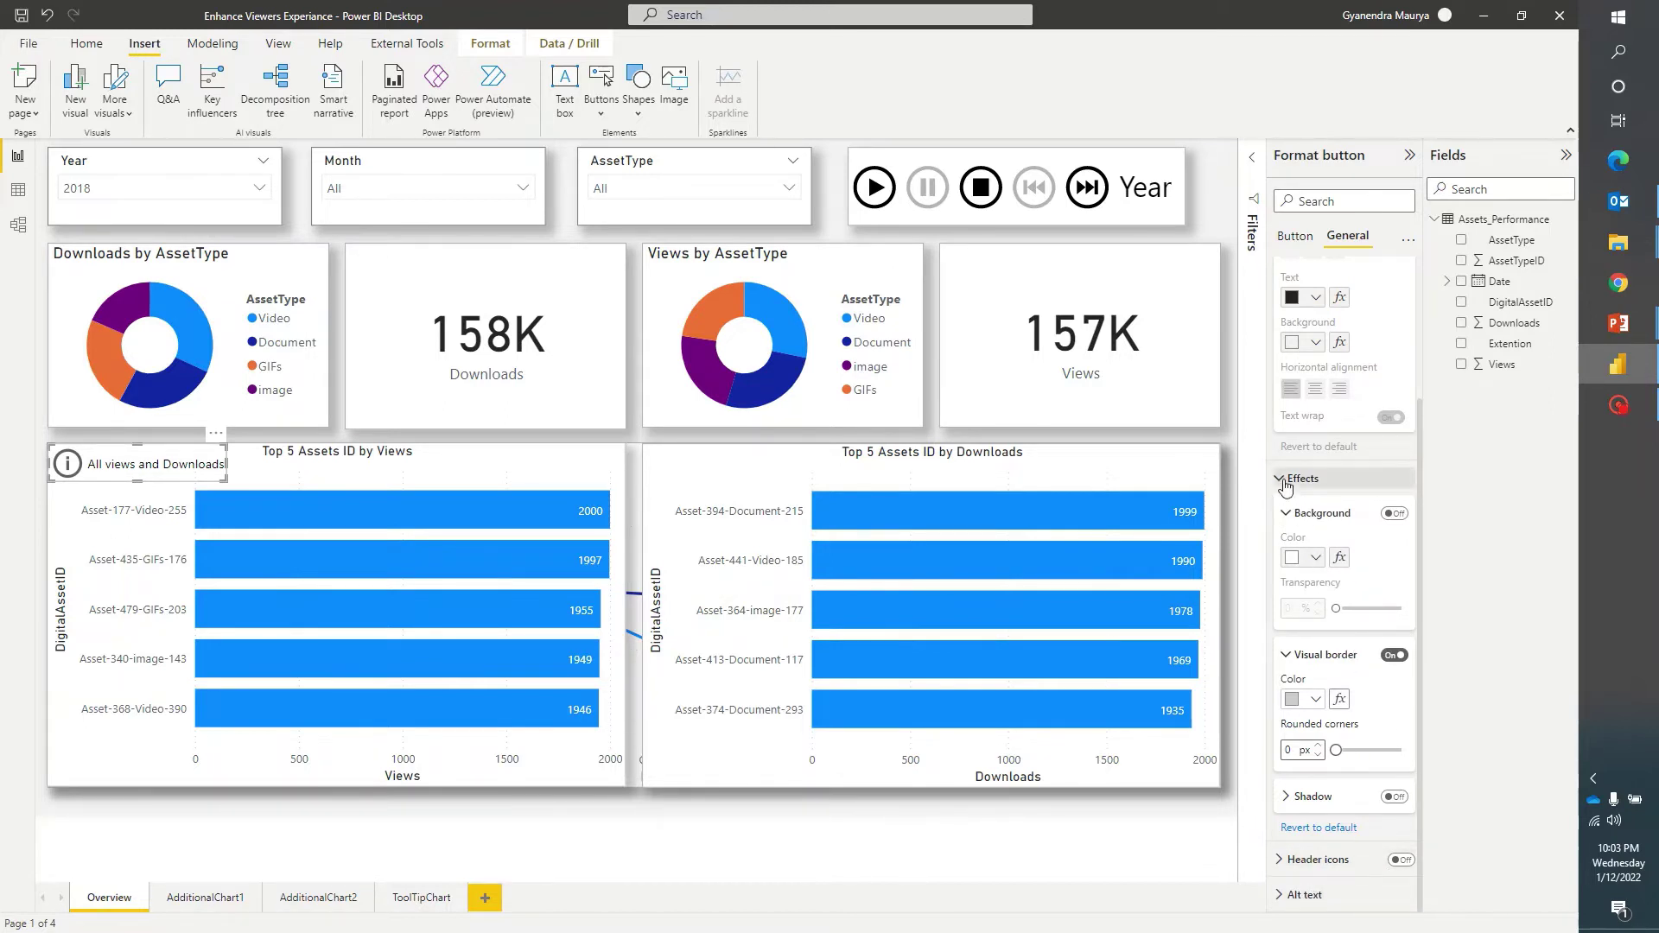
# - Switch the button's style settings to the On hover state and set its text size to 9 pt
pyautogui.scroll(2, 1286, 486)
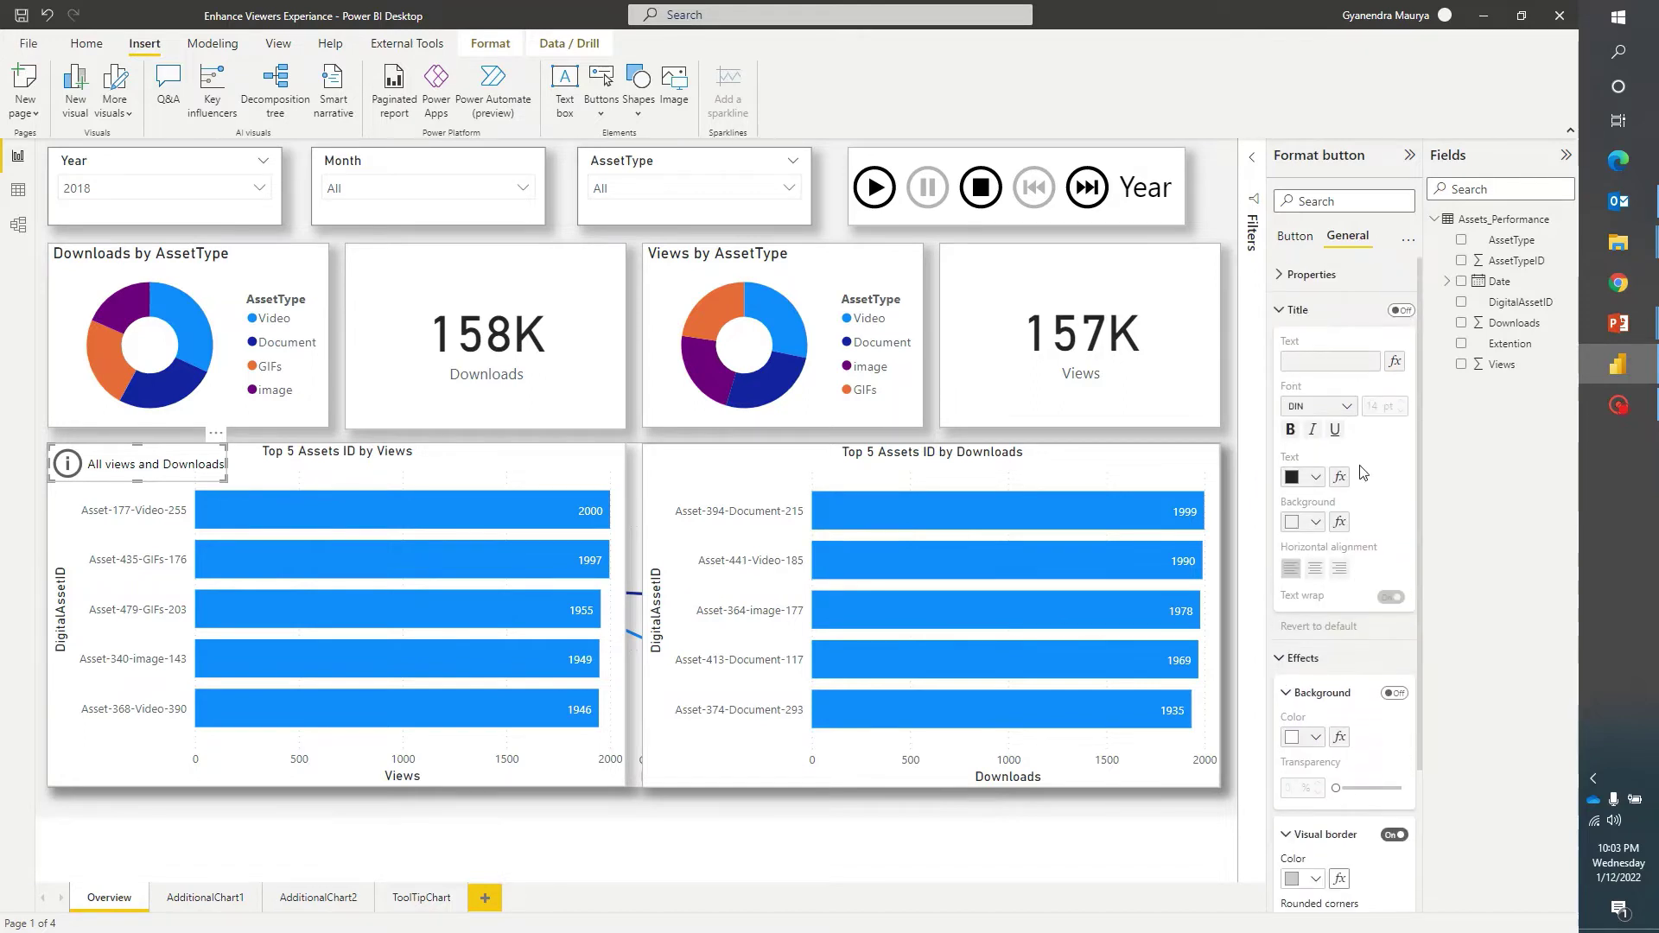
pyautogui.click(1295, 236)
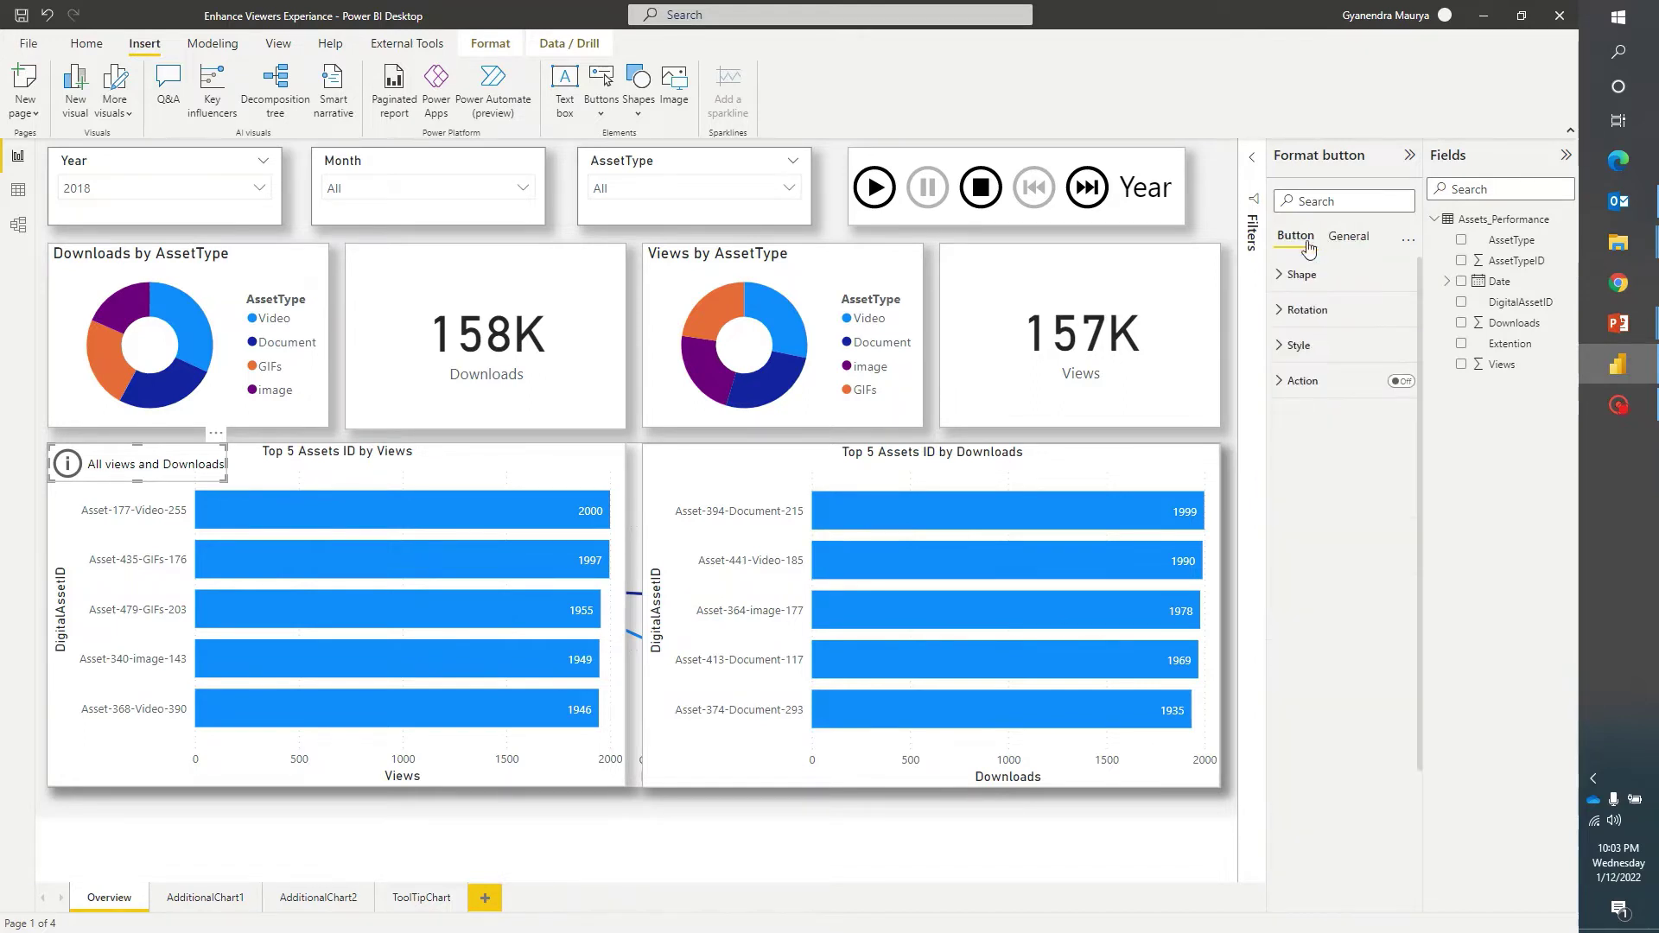
pyautogui.click(1292, 345)
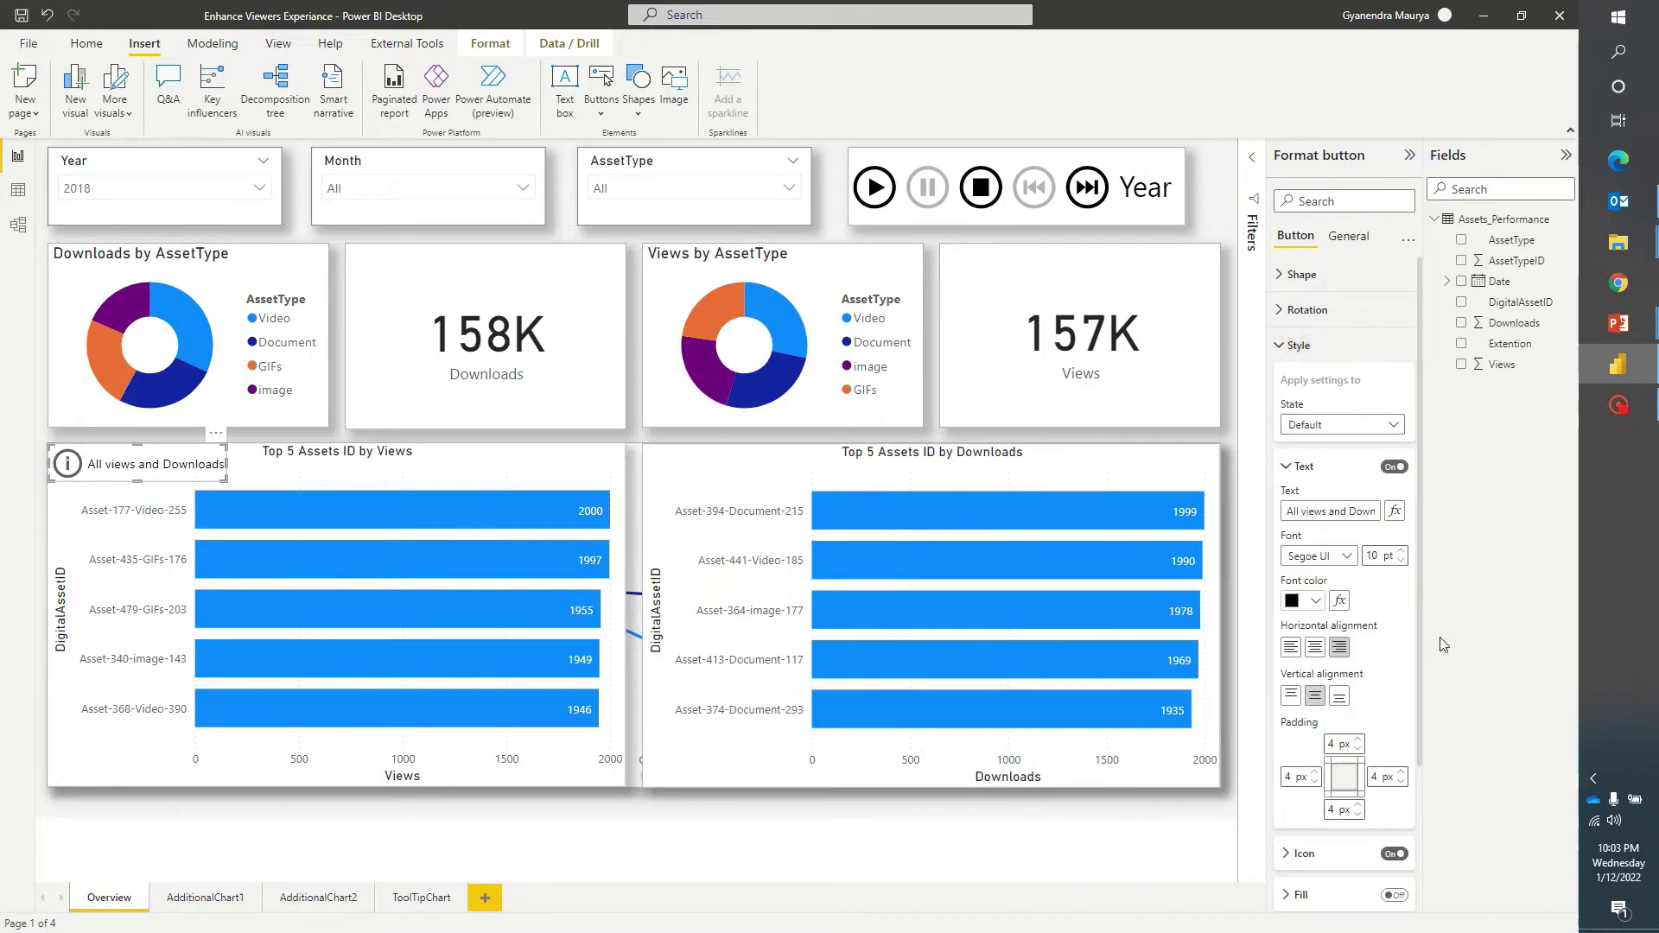
pyautogui.scroll(-2, 1319, 702)
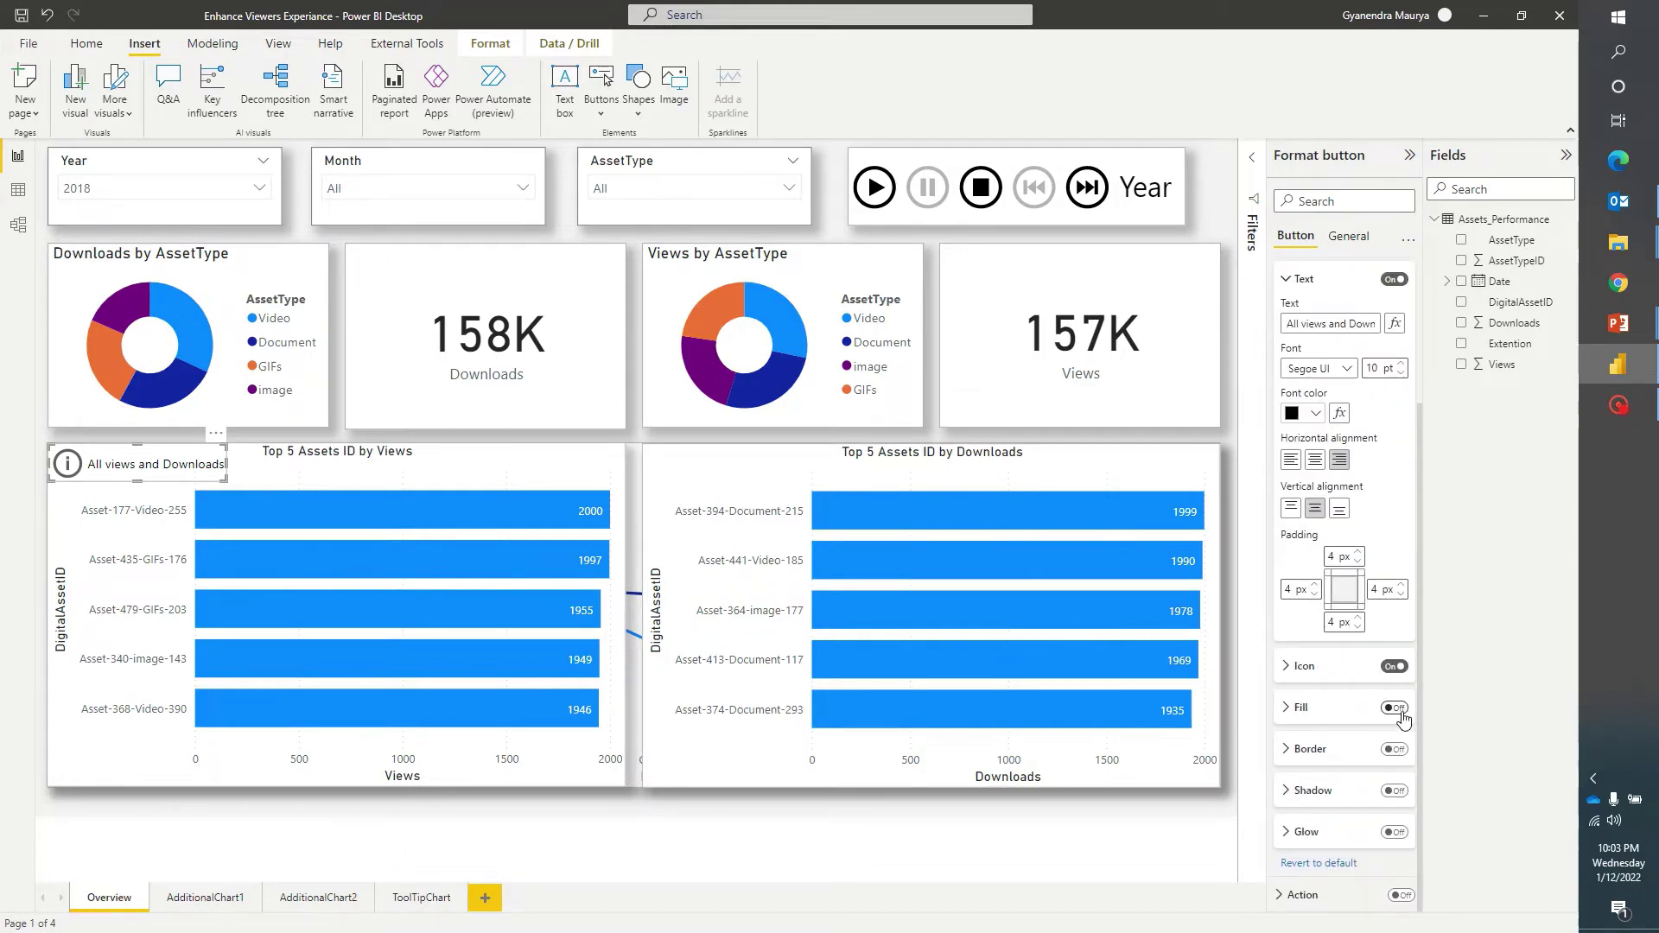
pyautogui.scroll(2, 1355, 549)
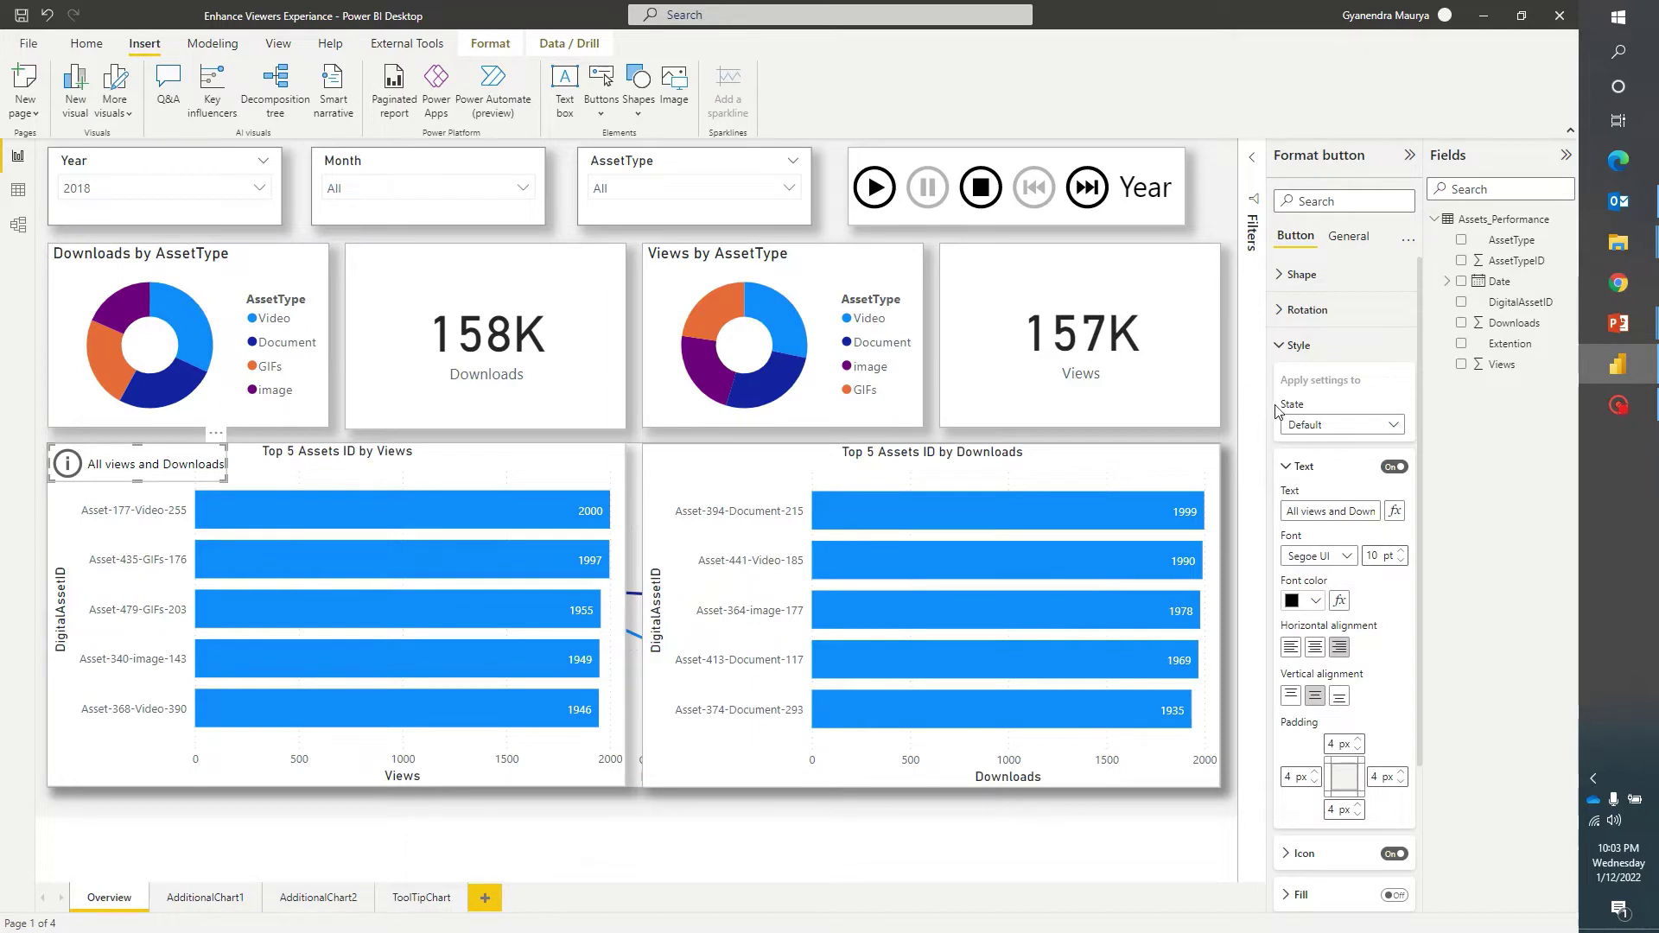
pyautogui.click(1322, 424)
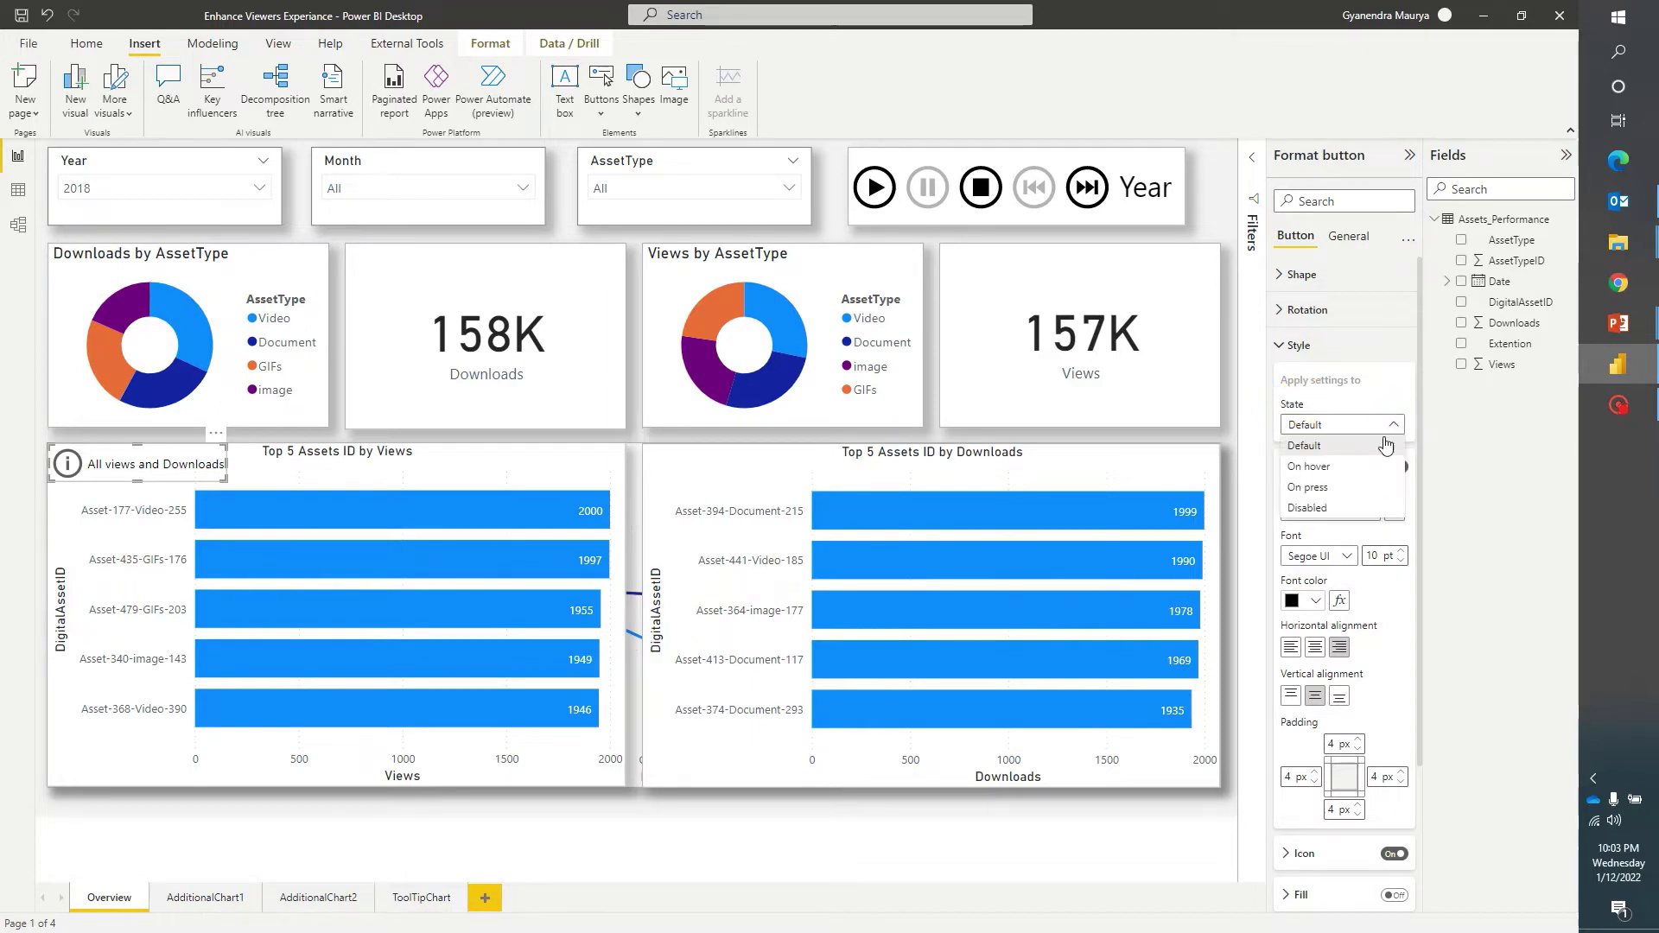
pyautogui.click(1336, 468)
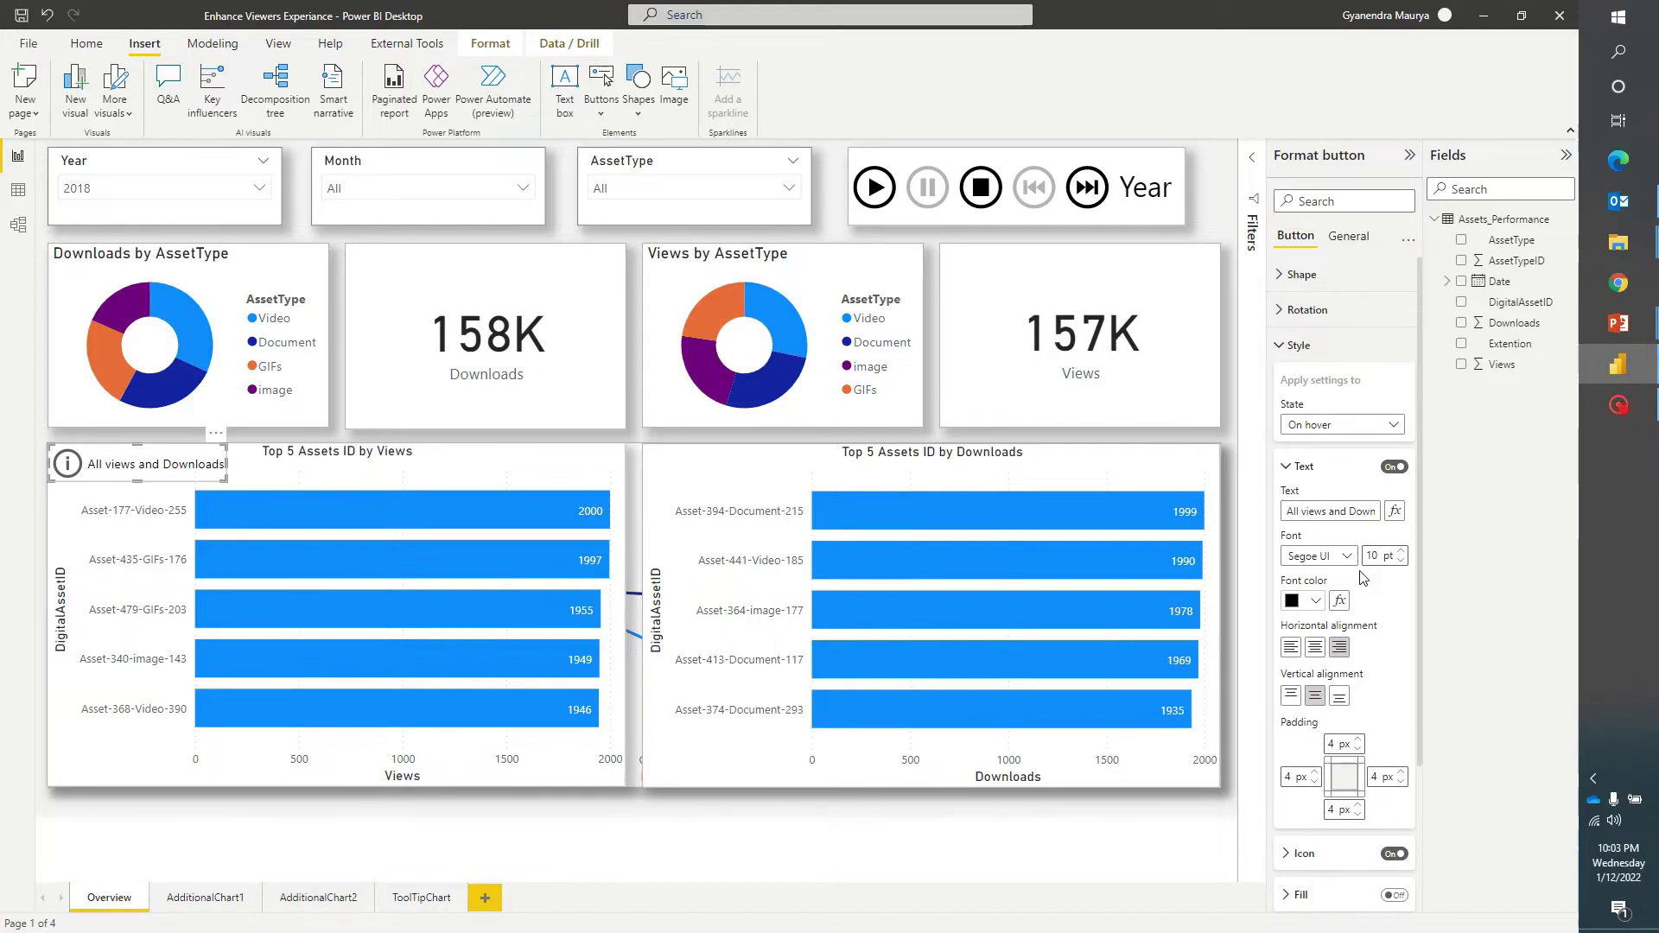
pyautogui.scroll(-1, 1382, 648)
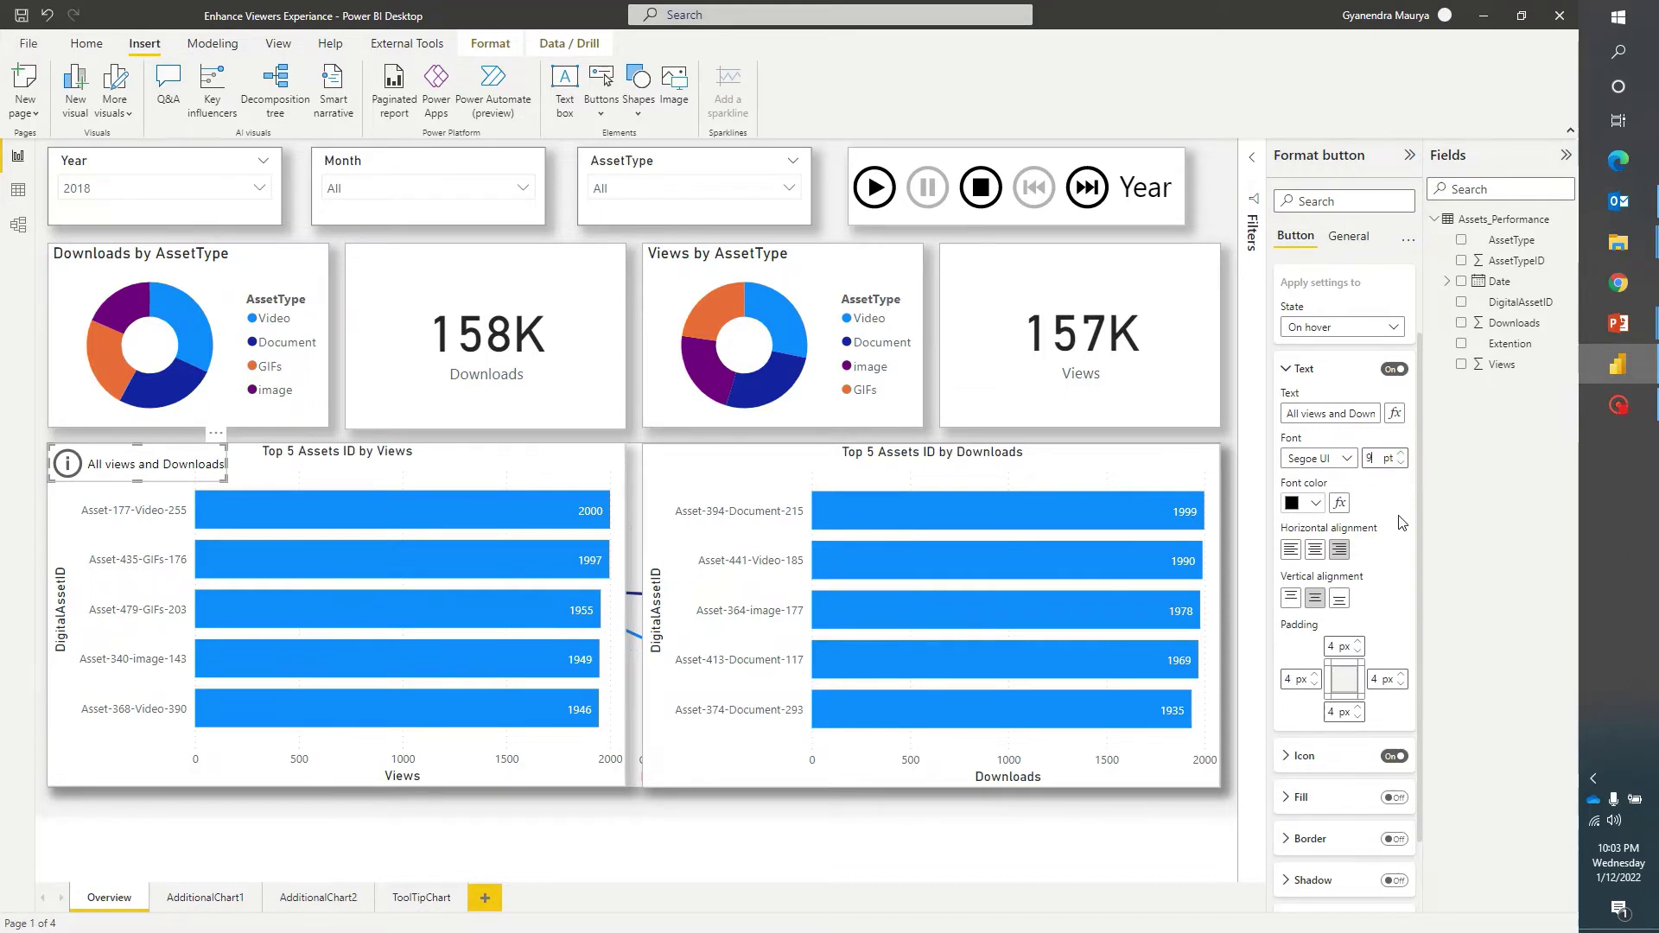
pyautogui.scroll(-1, 1400, 523)
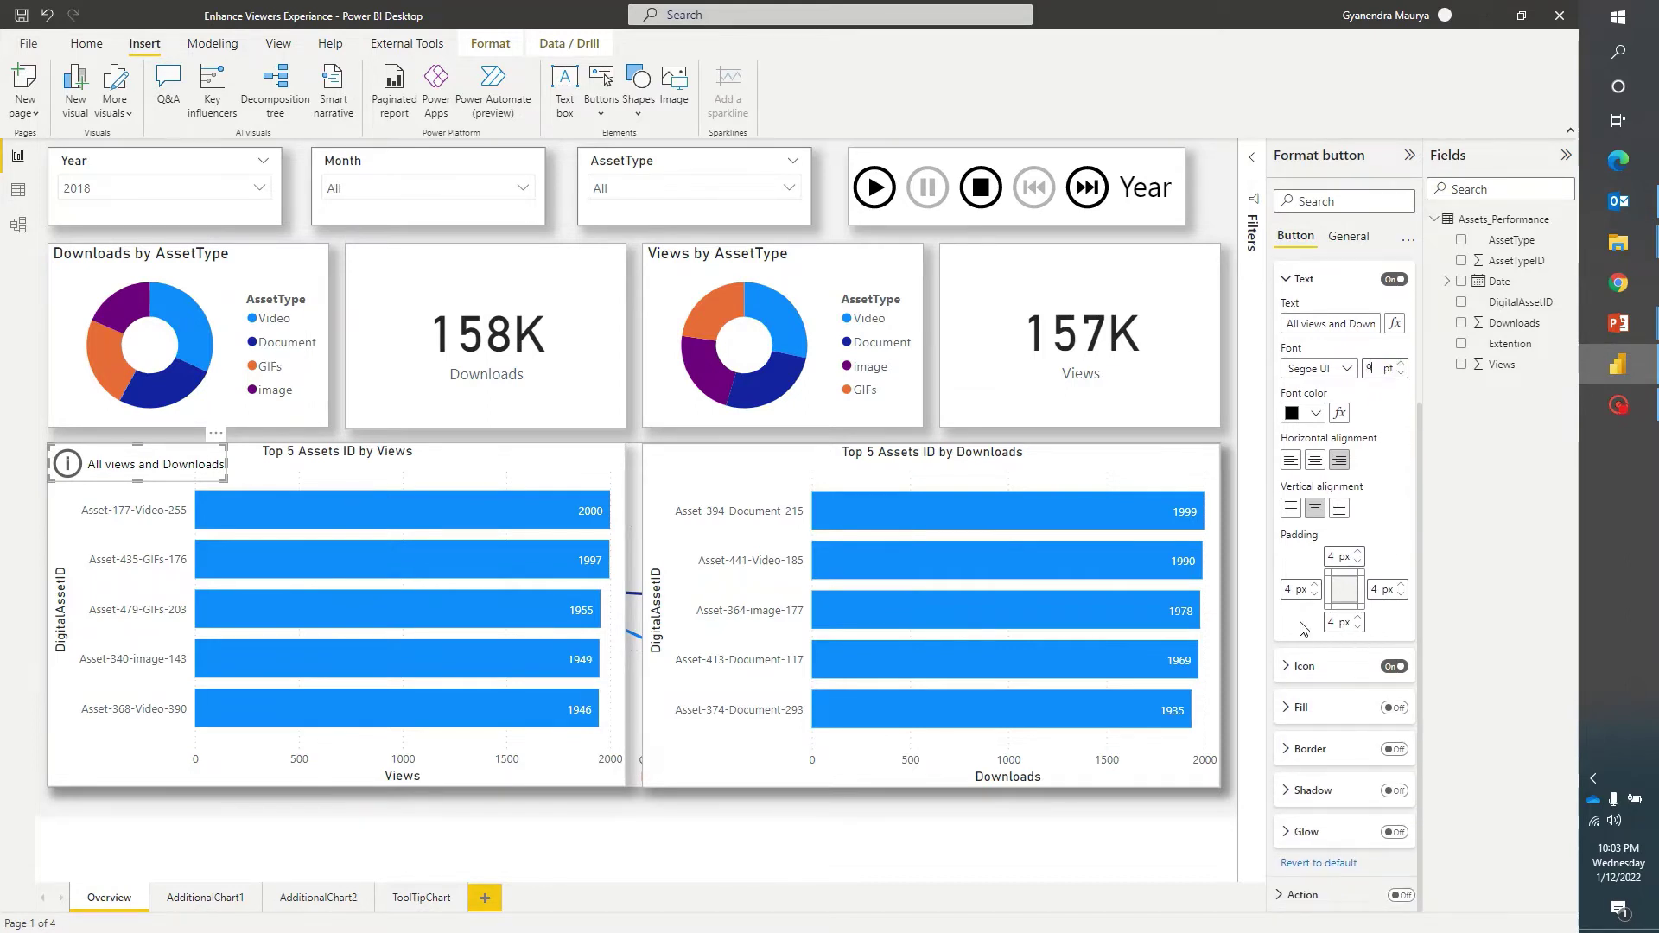
# - Turn on the button's fill for the On hover state and color it light blue
pyautogui.click(1393, 708)
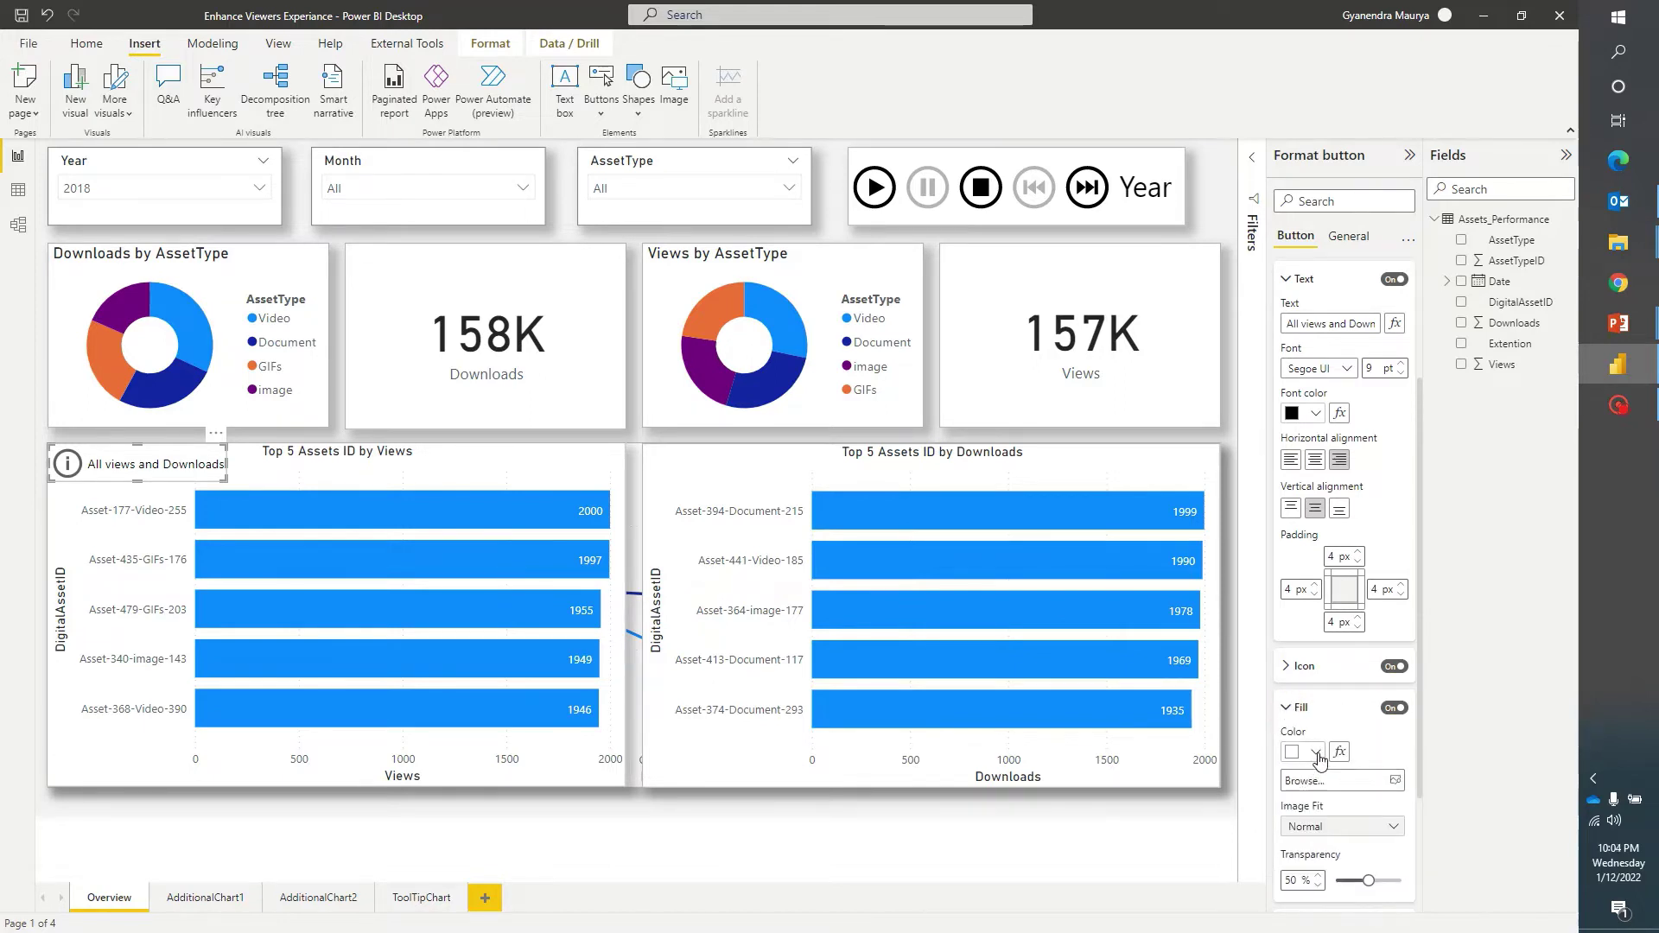
pyautogui.click(1318, 753)
pyautogui.click(1342, 529)
# - Turn on the button's border for the On hover state and color it dark blue
pyautogui.scroll(-2, 1353, 737)
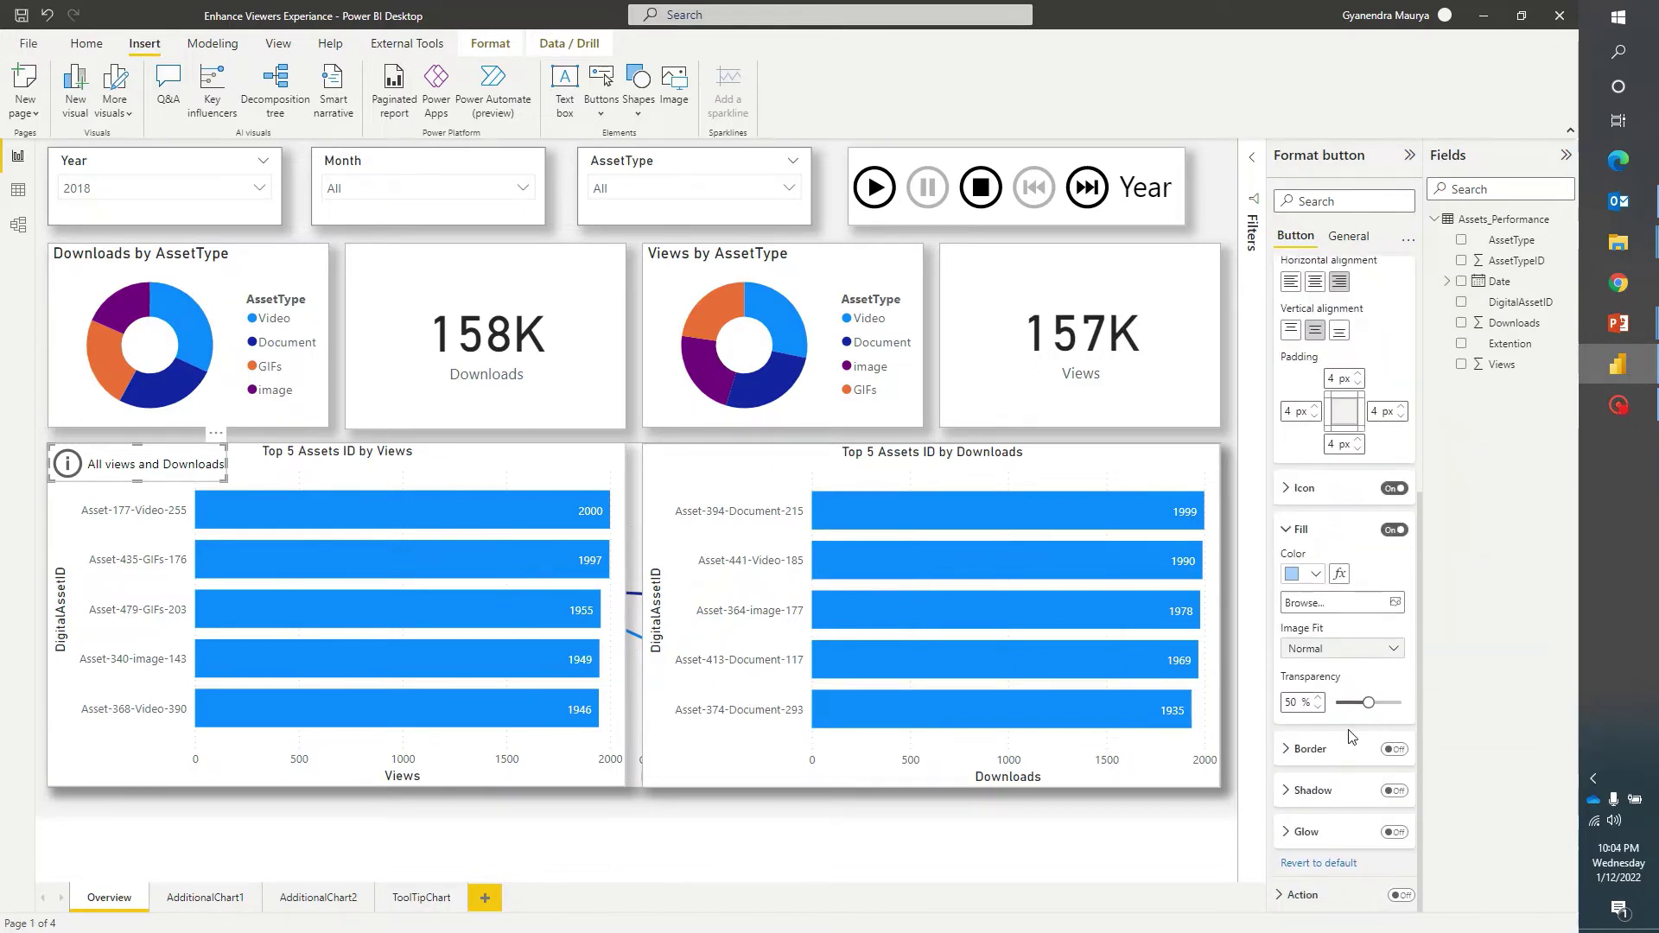
pyautogui.click(1293, 749)
pyautogui.click(1393, 749)
pyautogui.click(1317, 794)
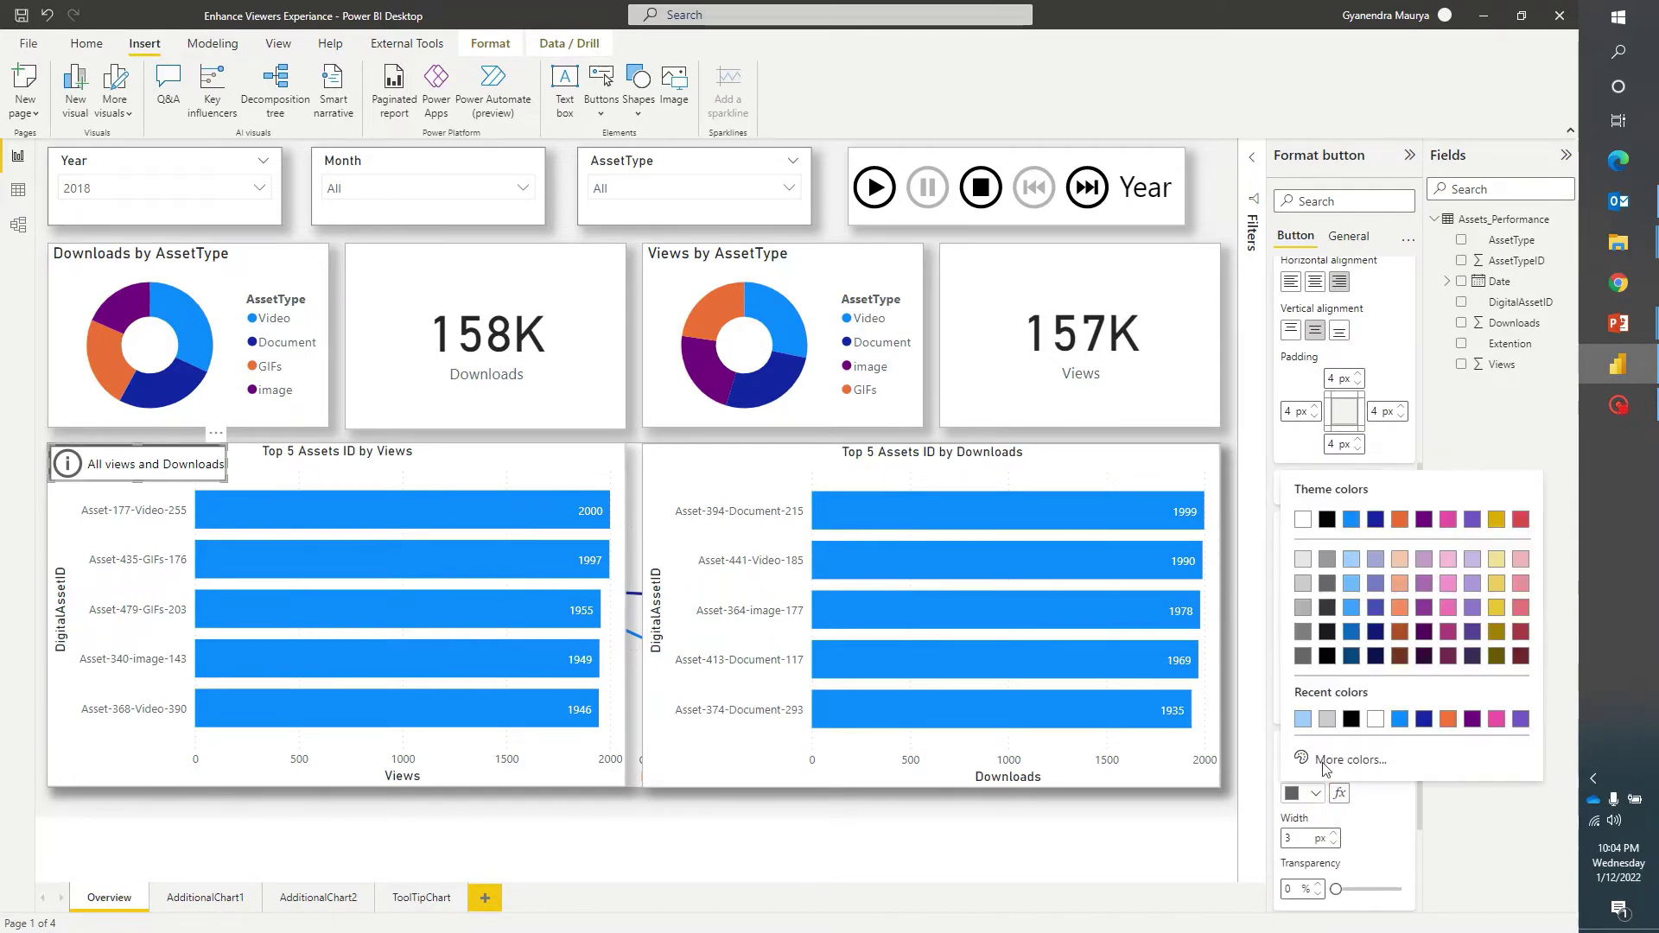
pyautogui.click(1352, 633)
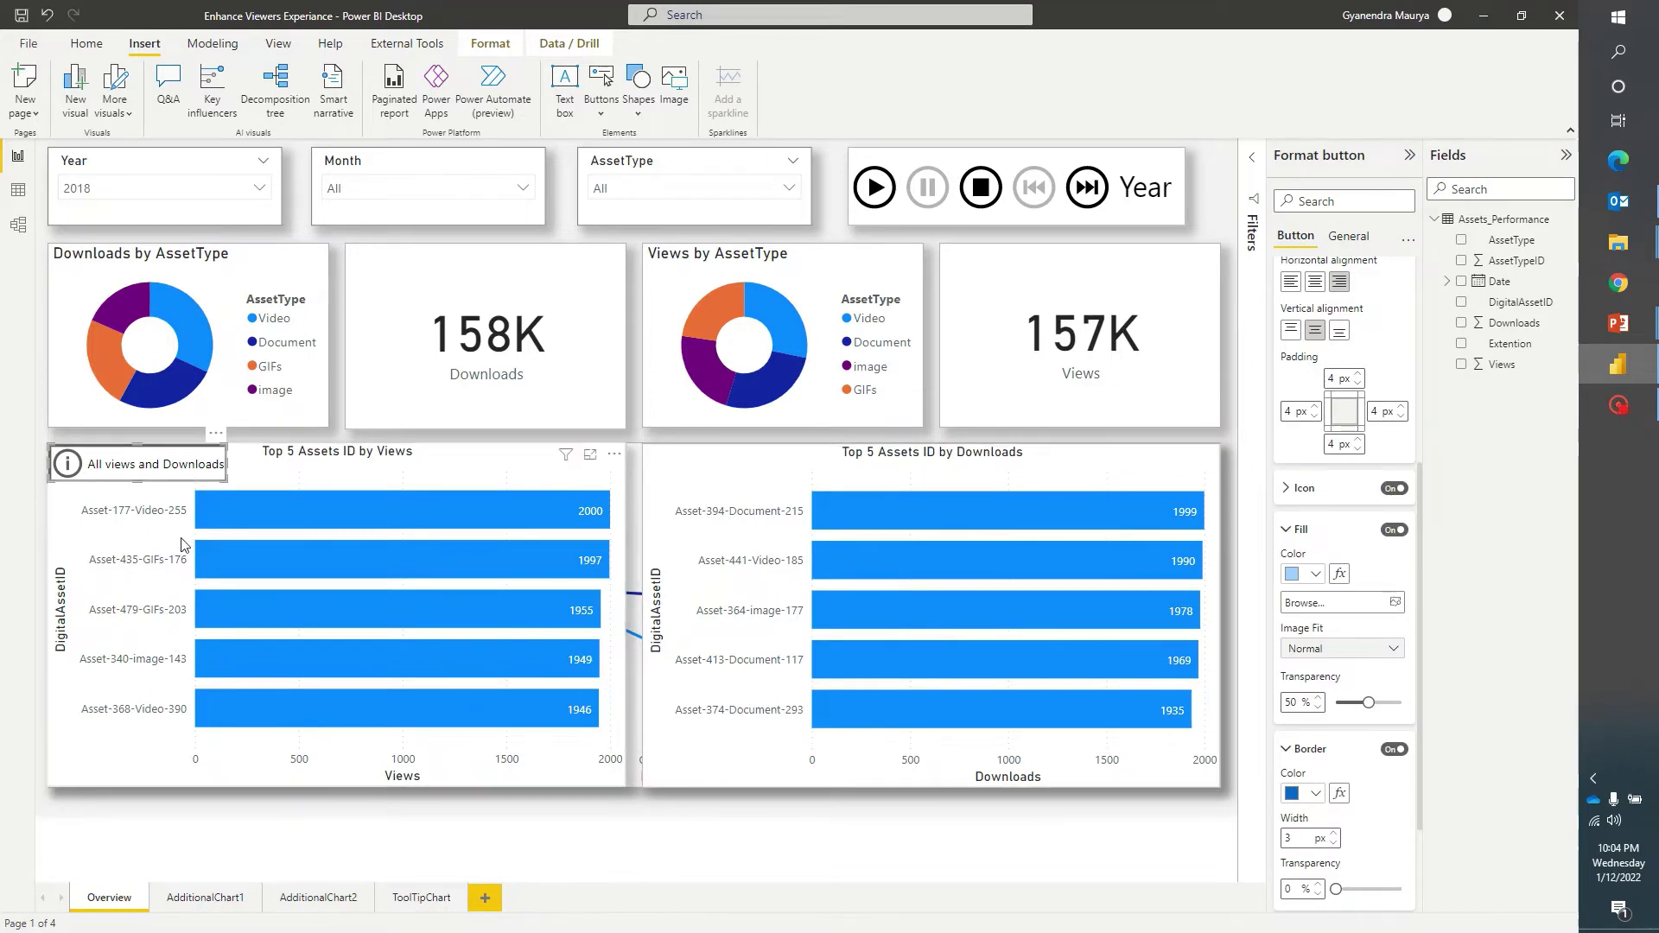
# - Deselect the All views and Downloads button and check its hover styling on the page
pyautogui.click(125, 485)
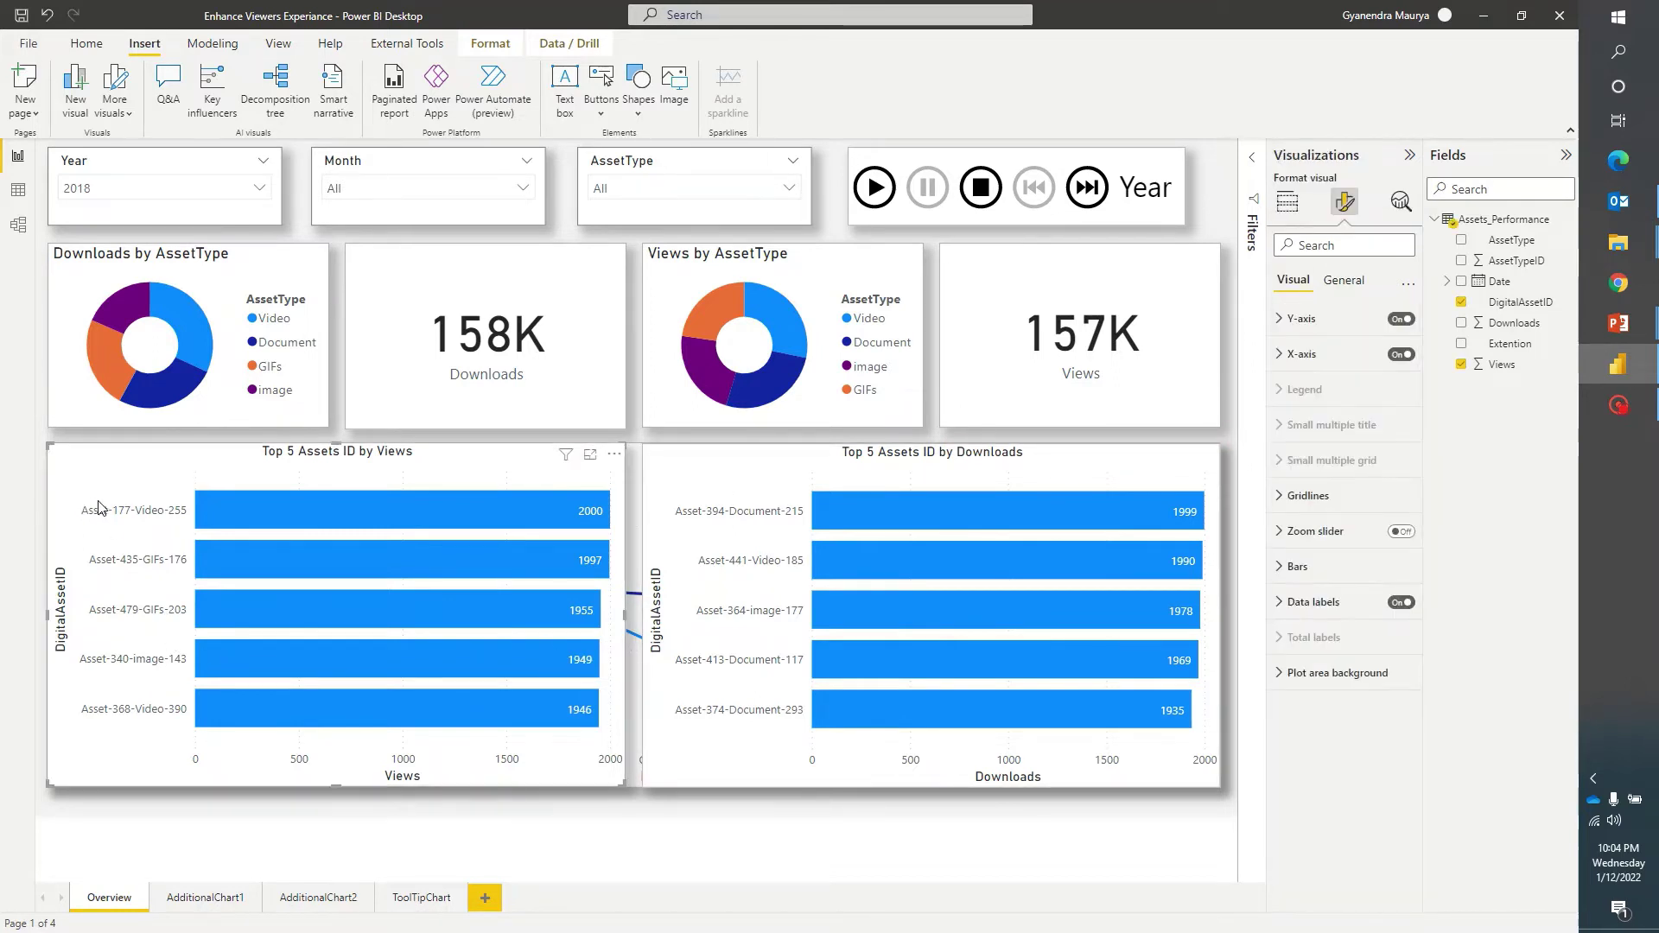
pyautogui.click(186, 422)
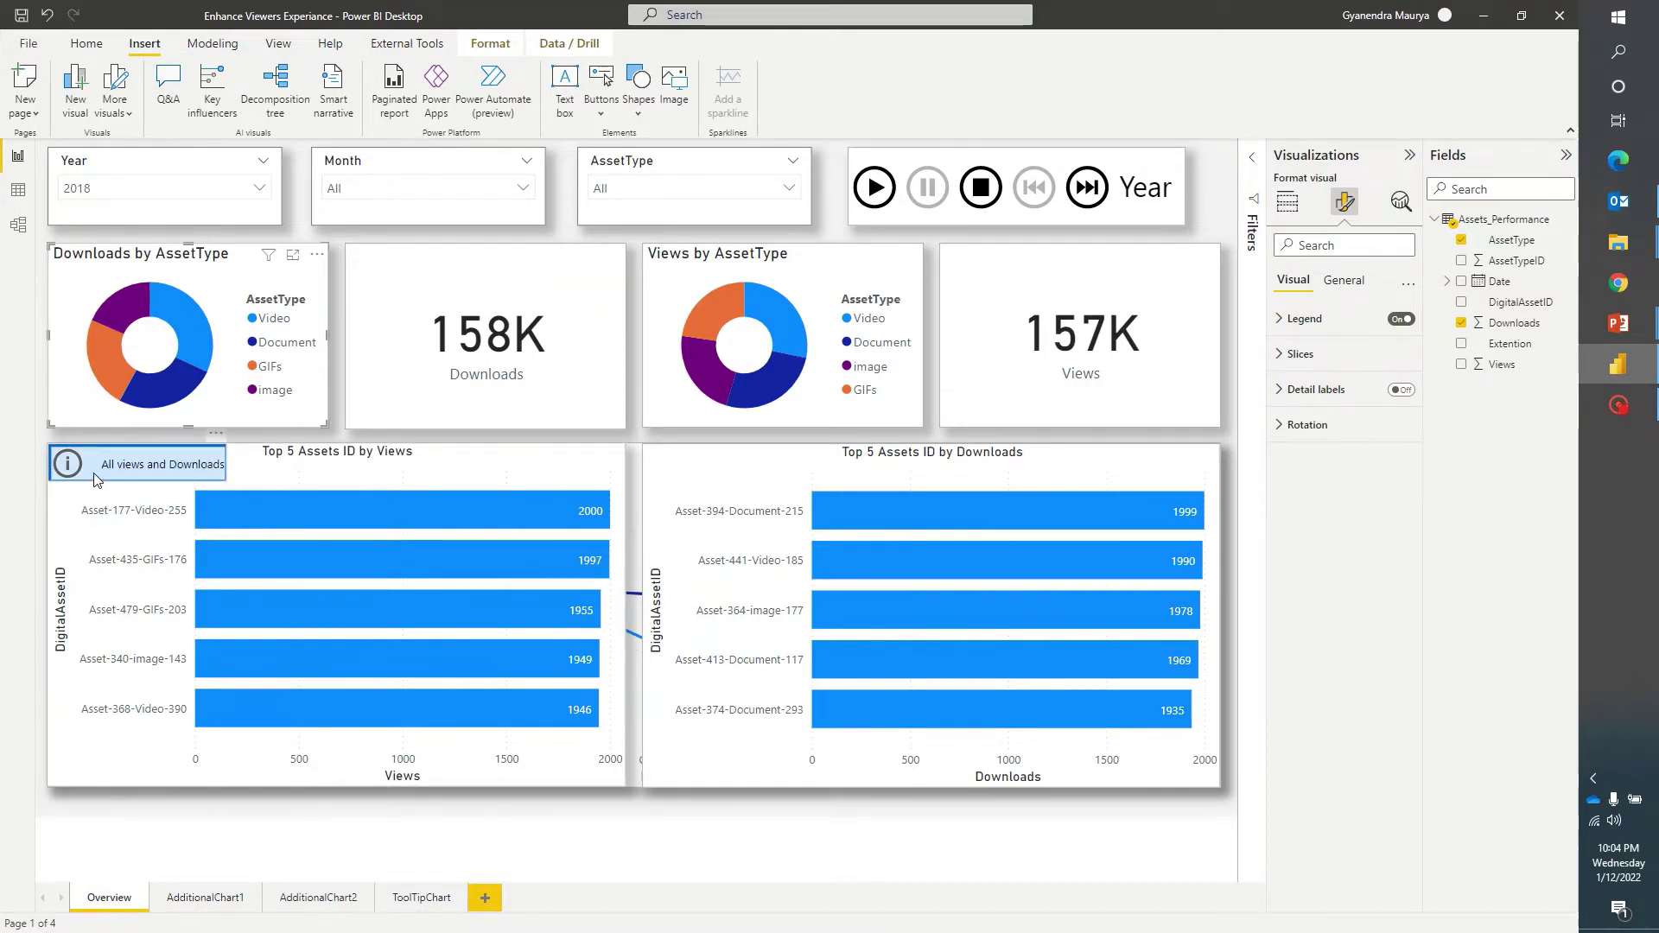
pyautogui.click(340, 346)
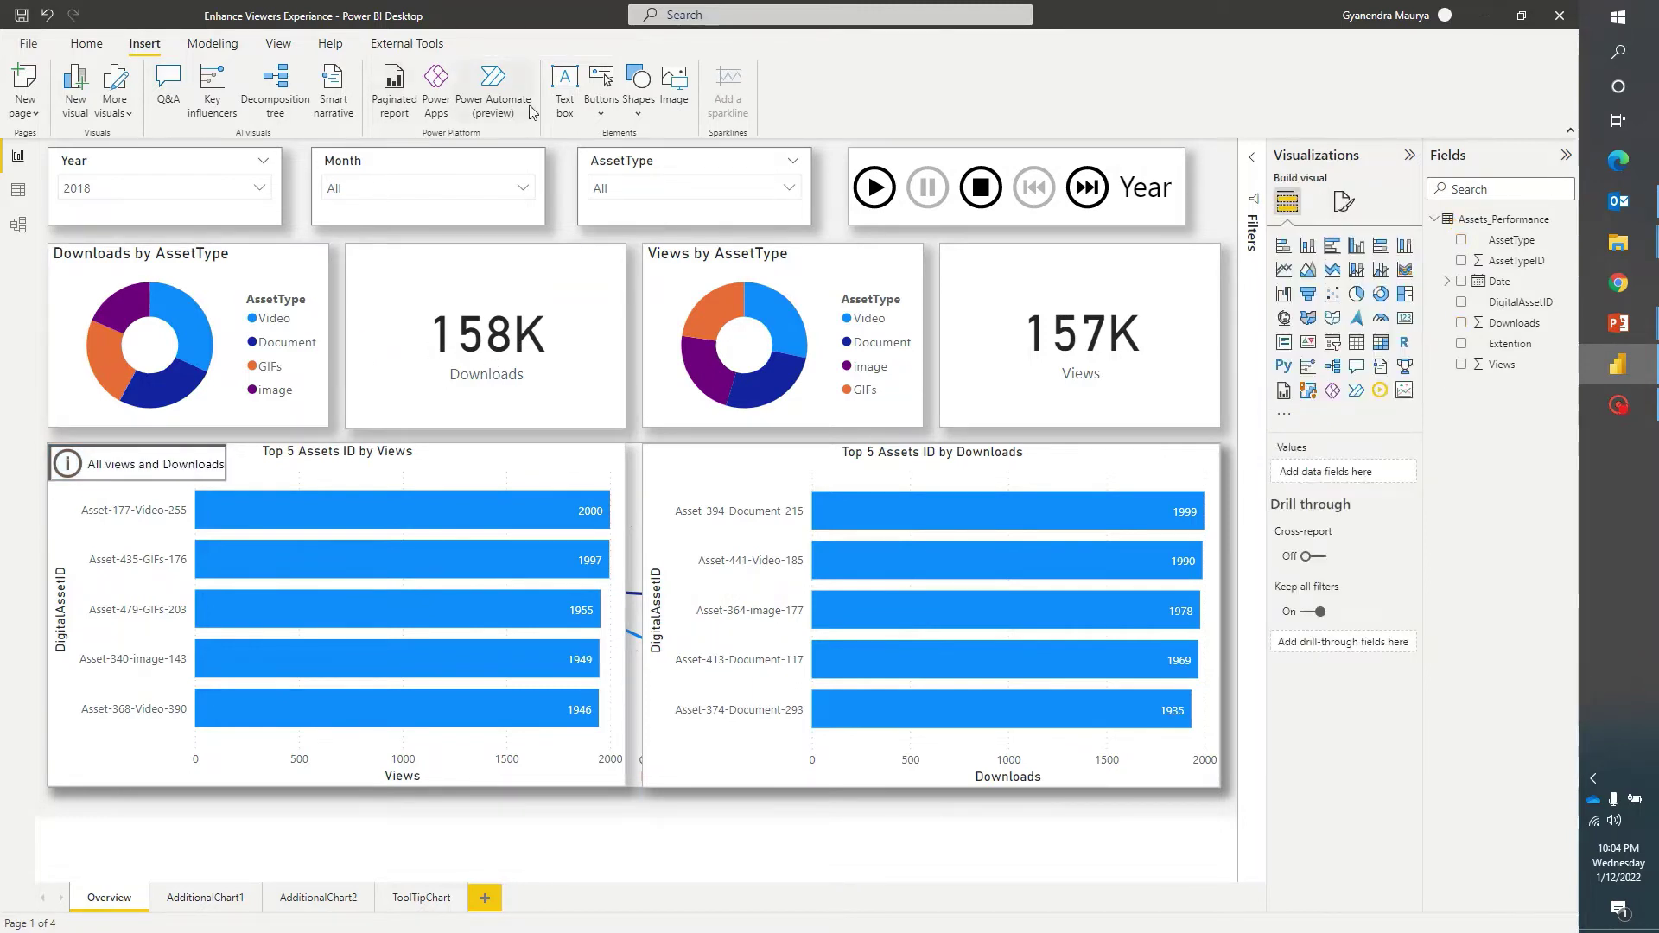
# - Insert a Back button and place it over the upper-right corner of the Top 5 Assets ID by Downloads chart
pyautogui.click(609, 112)
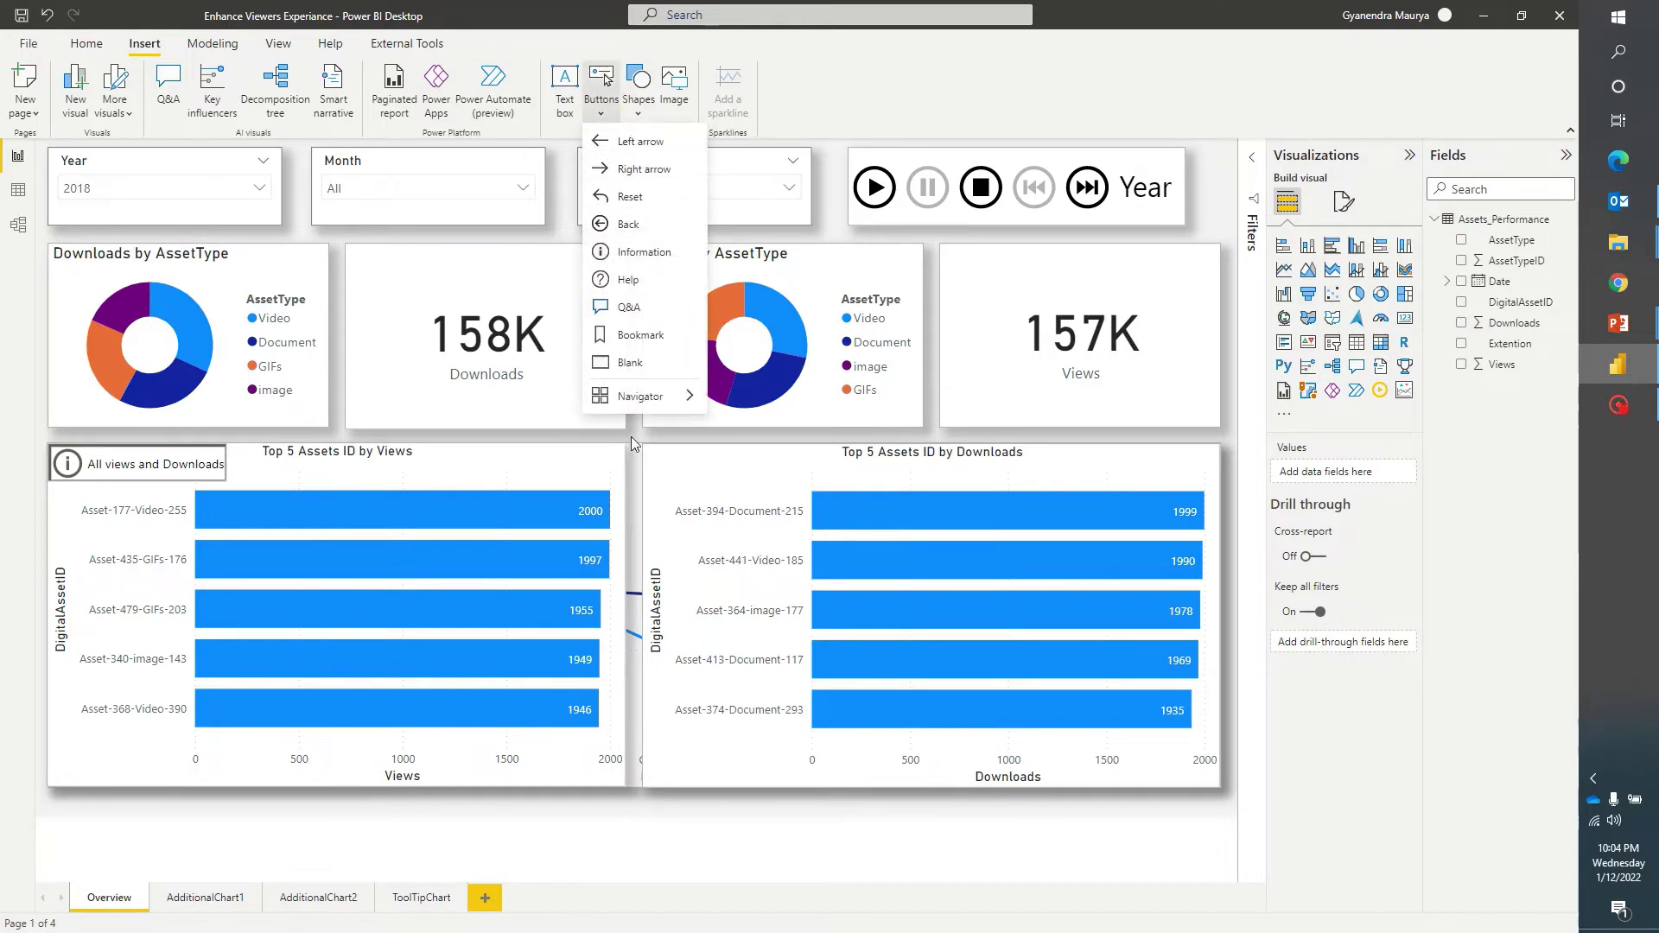
pyautogui.click(930, 372)
pyautogui.click(607, 112)
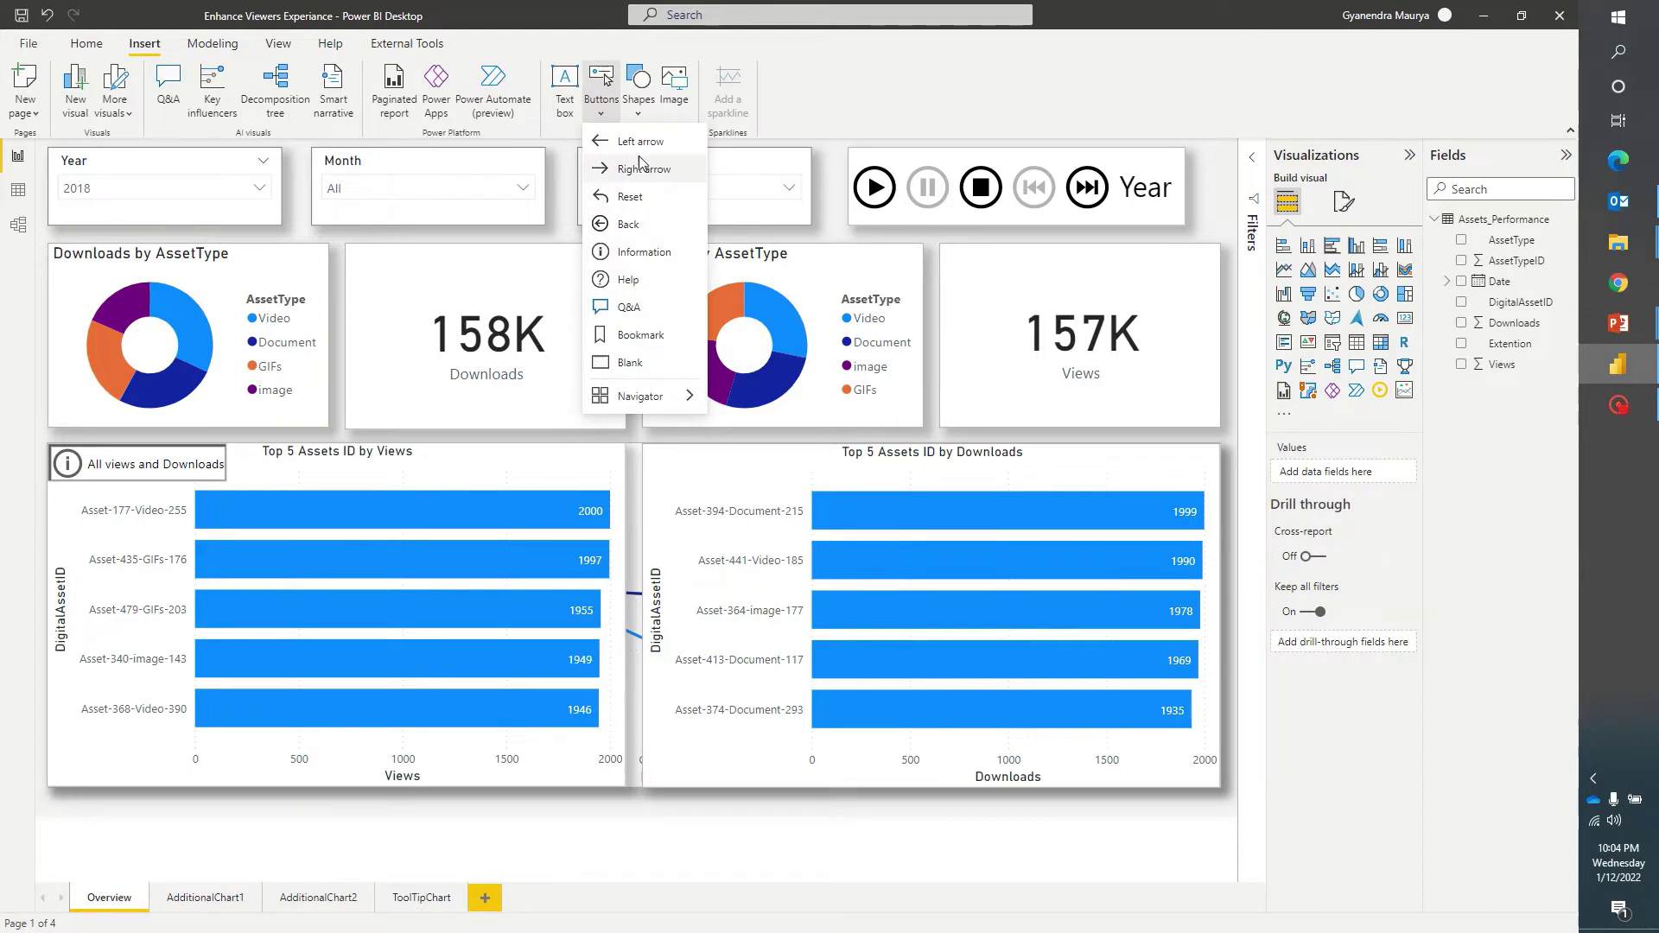
pyautogui.click(634, 226)
pyautogui.moveTo(90, 158); pyautogui.dragTo(1213, 477)
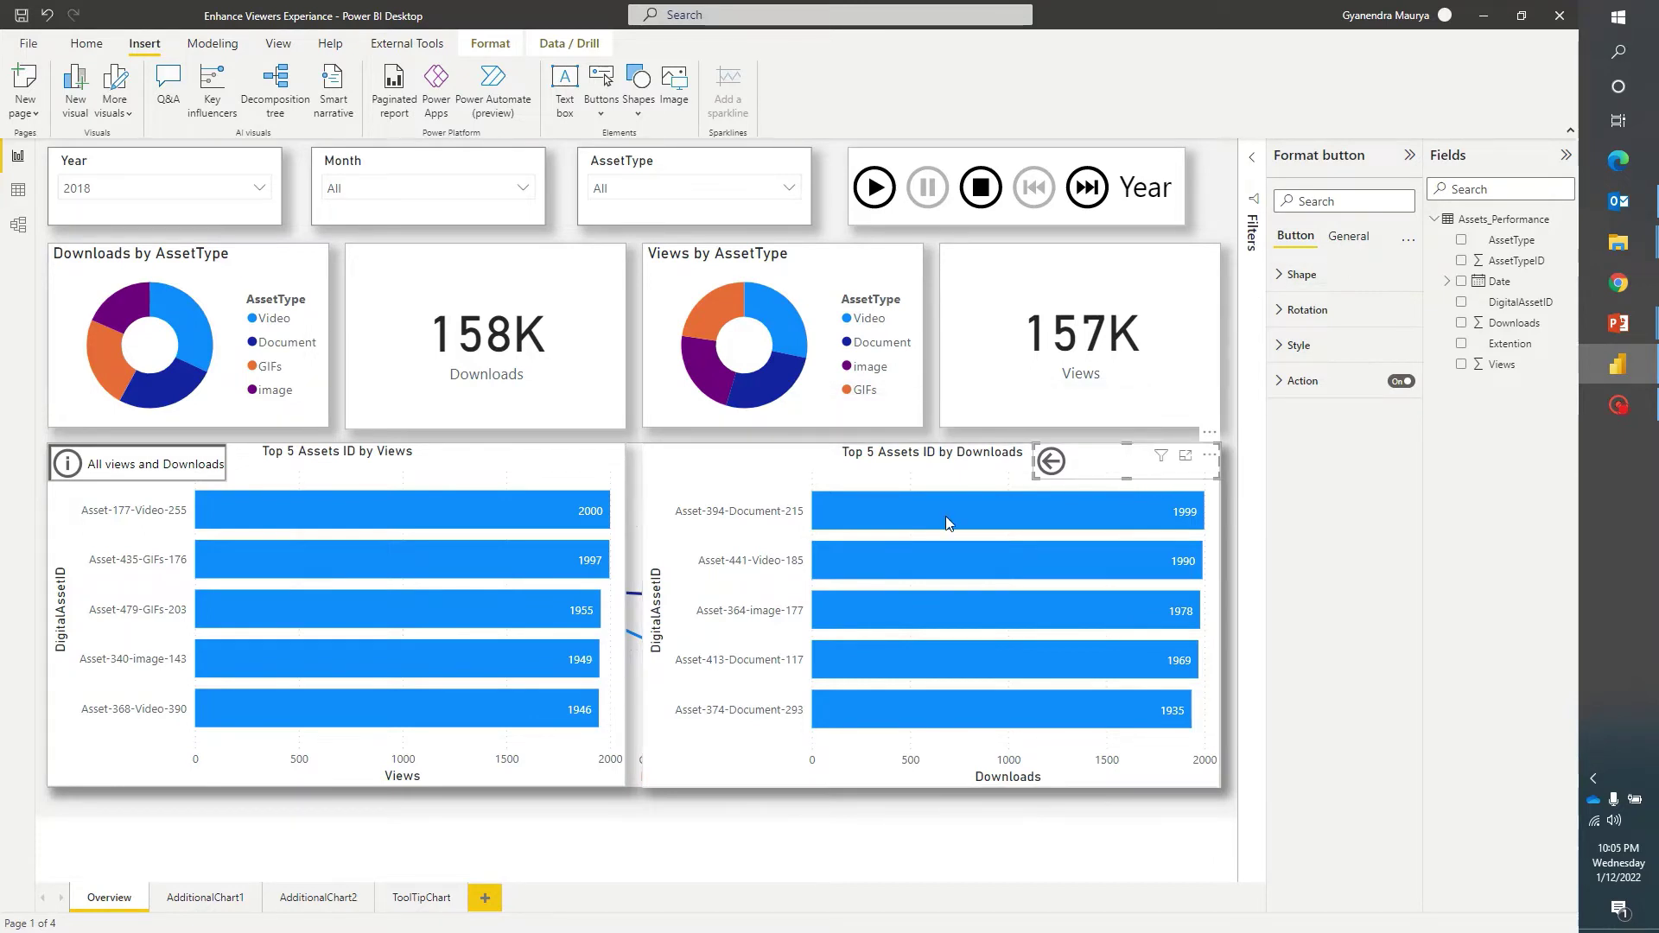
# - Turn on the Back button's text, label it "Top Performers", and narrow the button to fit the label
pyautogui.click(1348, 236)
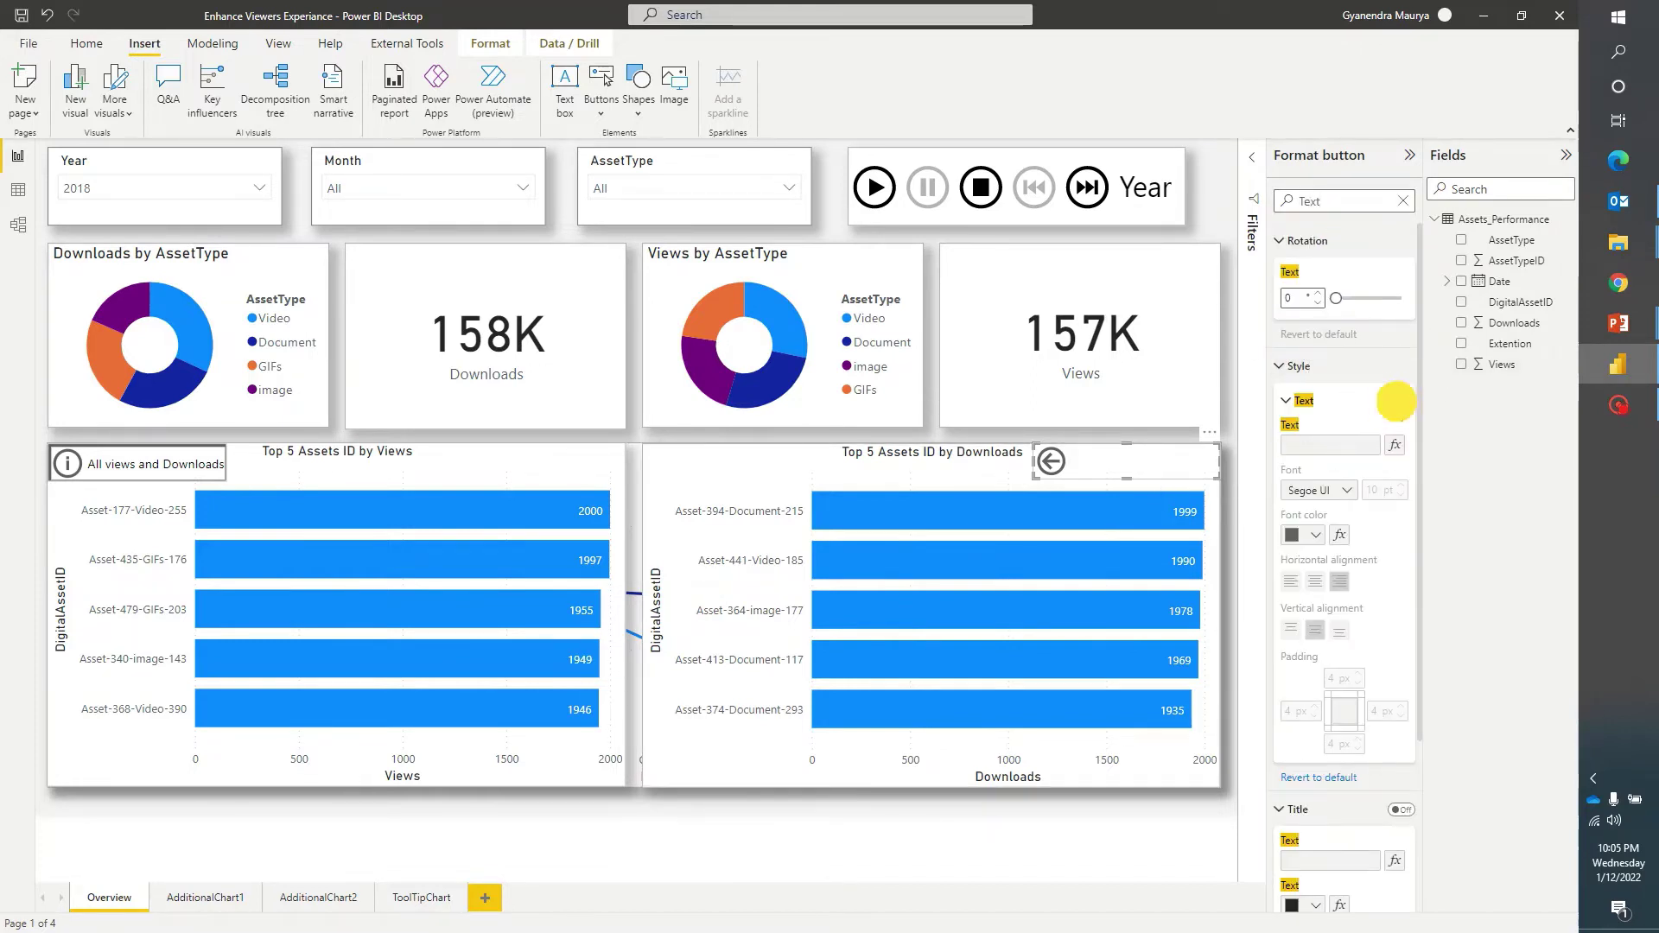
pyautogui.click(1394, 401)
pyautogui.write('Top Performers')
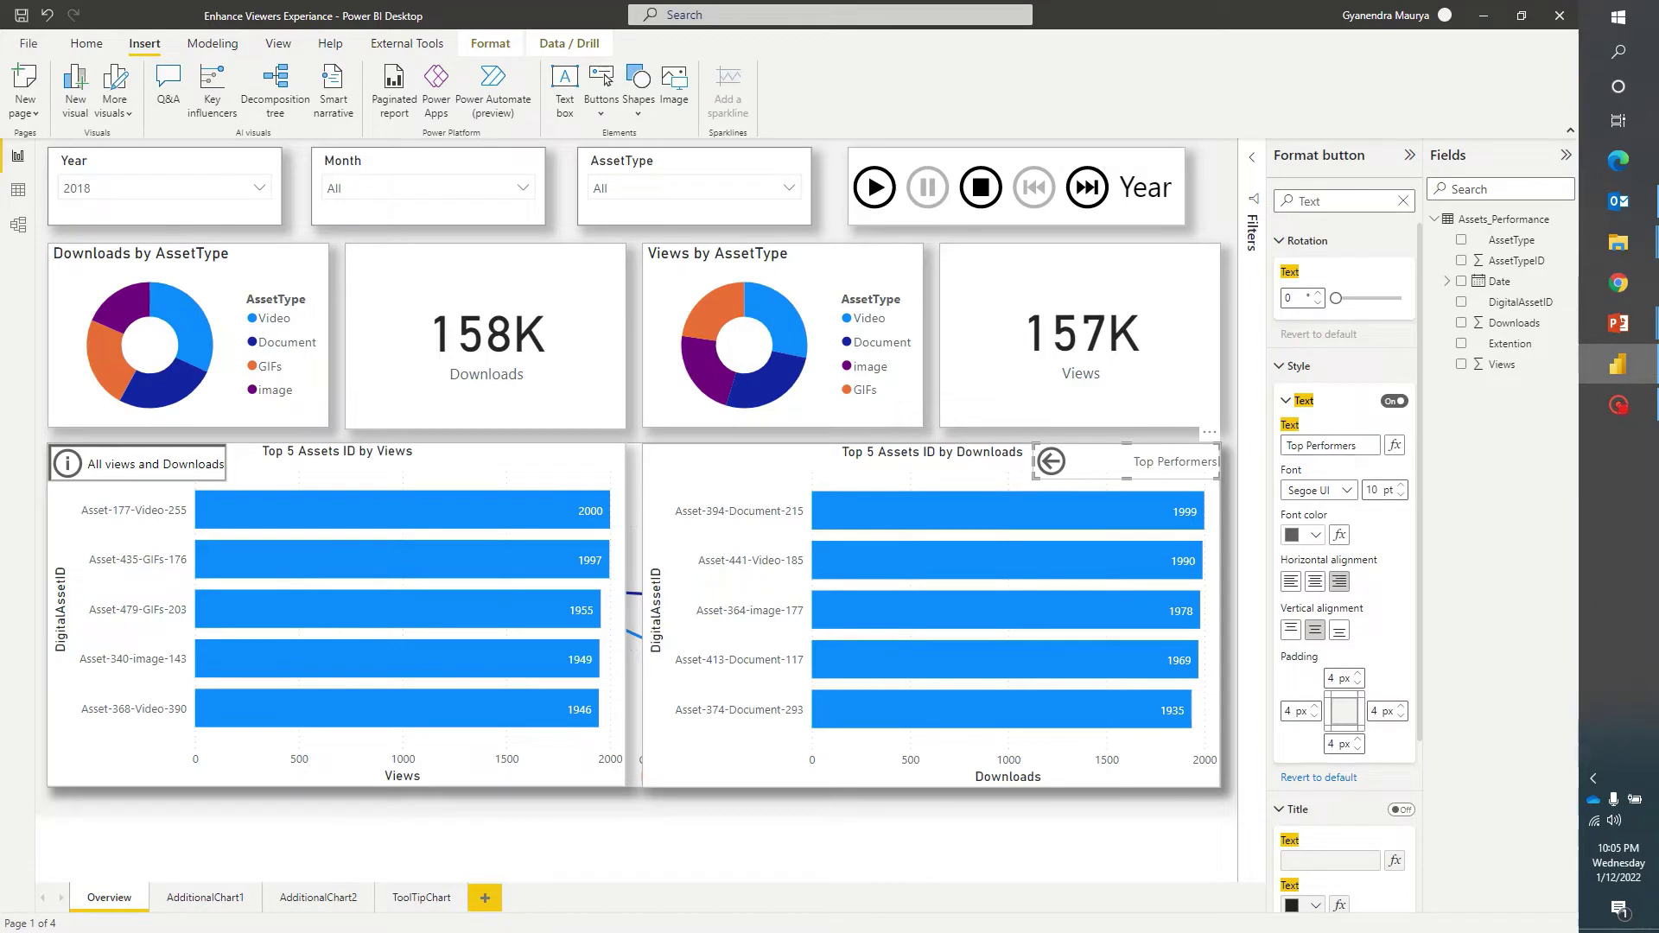
pyautogui.moveTo(1031, 459); pyautogui.dragTo(1097, 458)
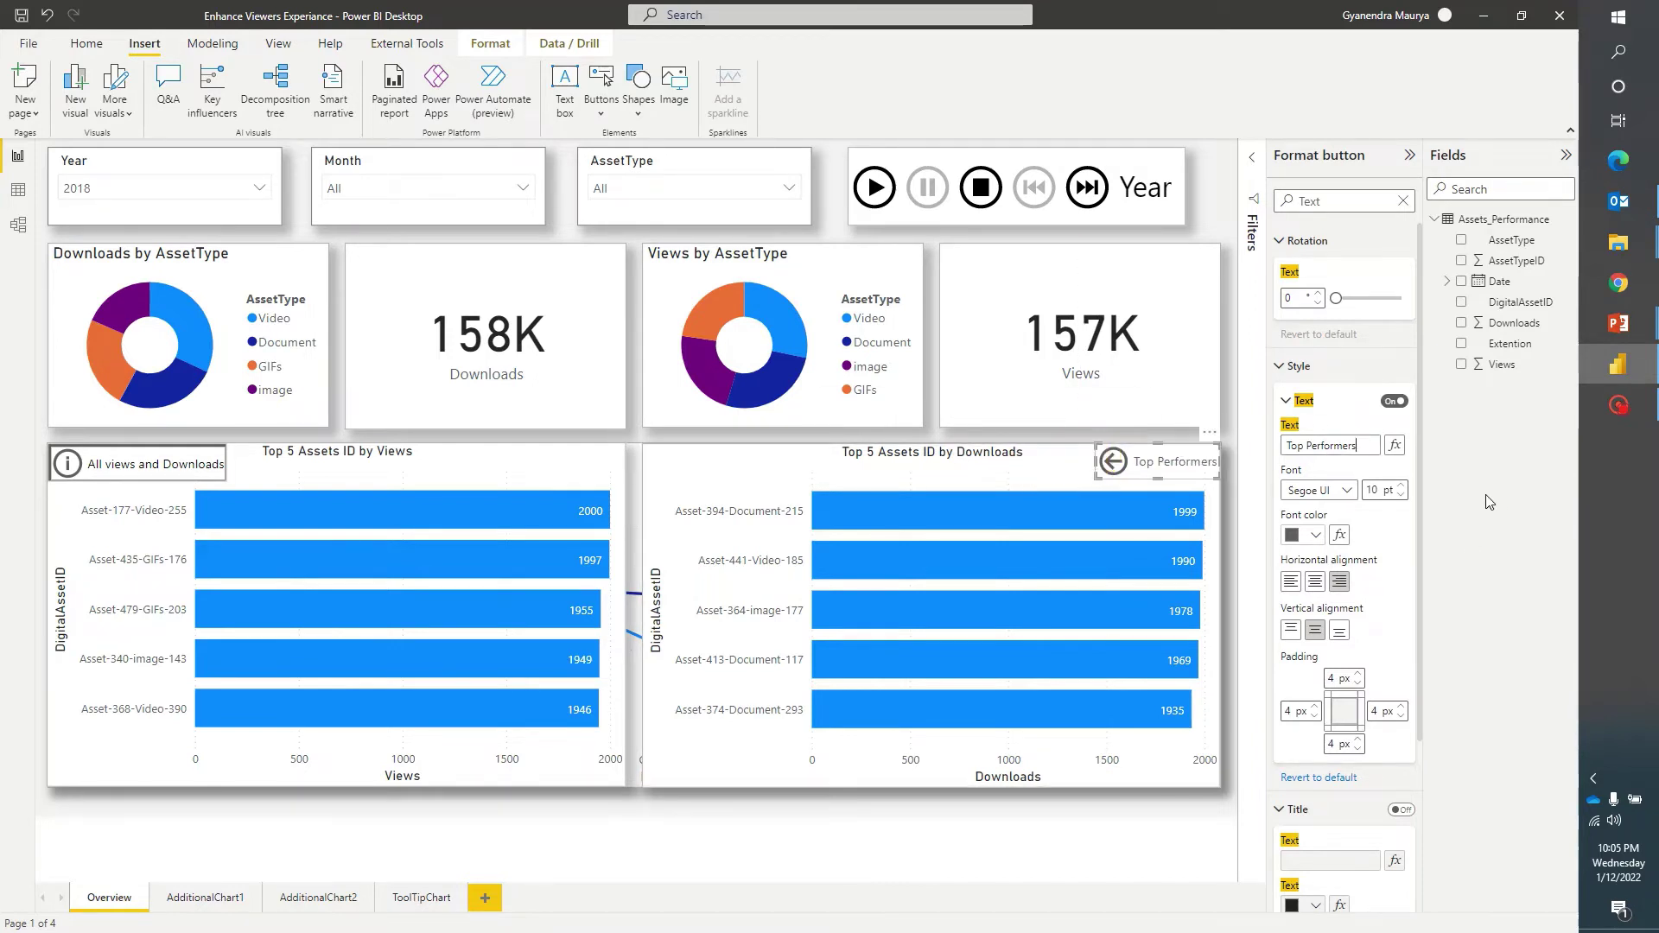
# - Set the Top Performers button's font color to black and clear the formatting search
pyautogui.scroll(-2, 1339, 484)
pyautogui.click(1317, 432)
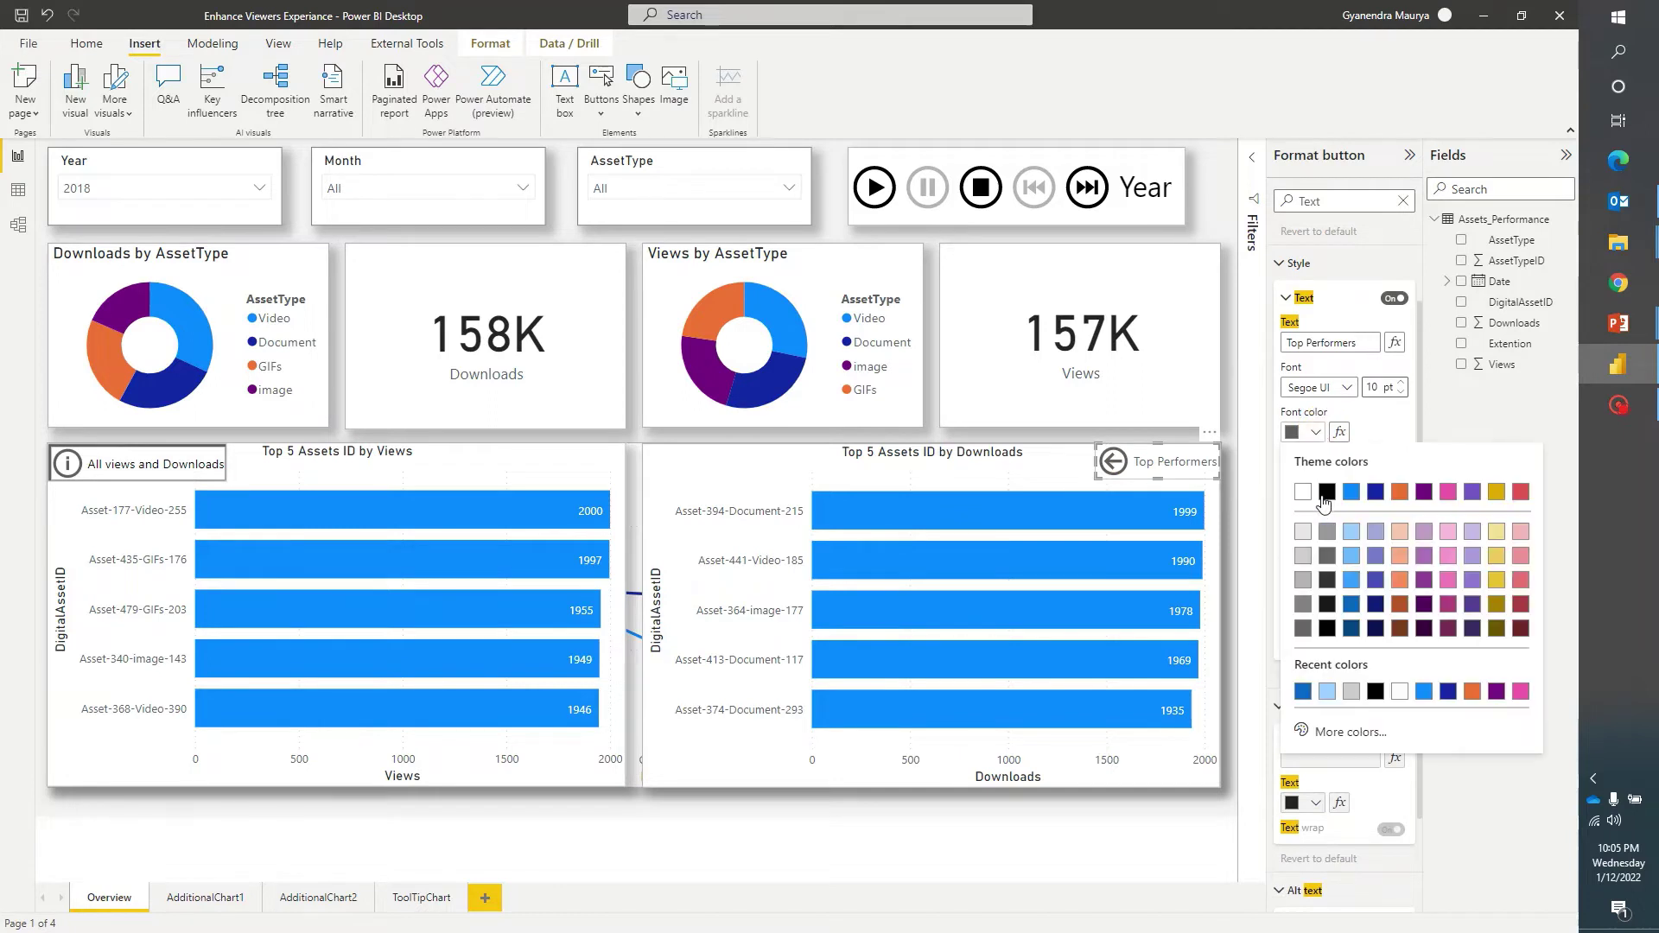
pyautogui.click(1326, 493)
pyautogui.scroll(-3, 1346, 717)
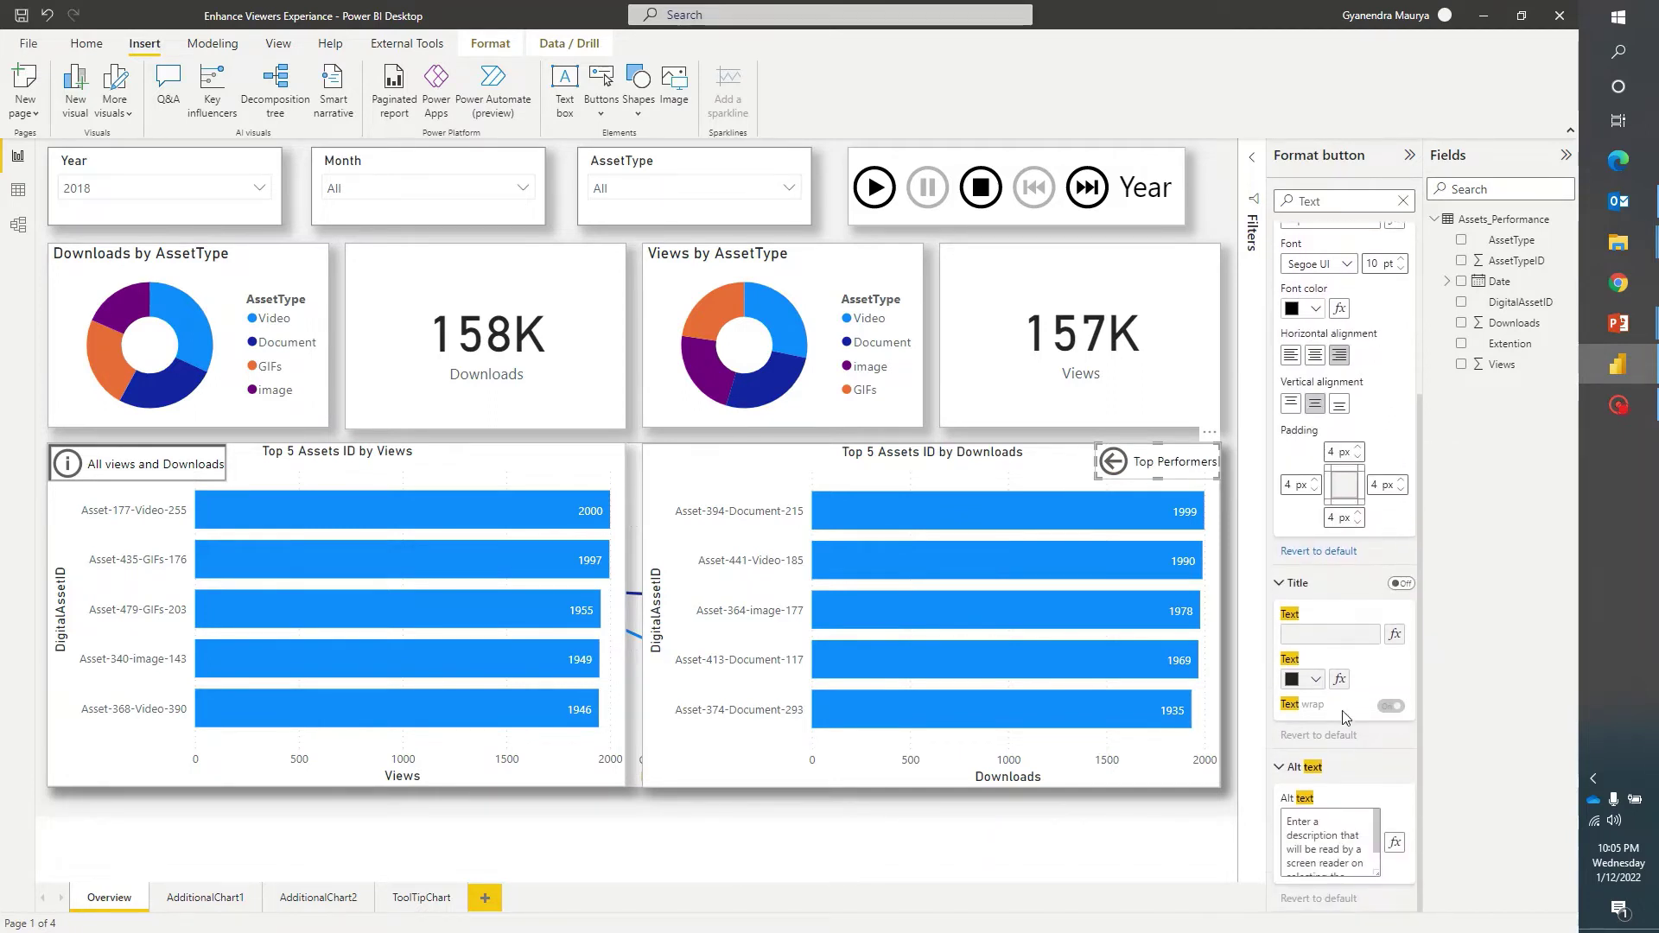
pyautogui.click(1285, 587)
pyautogui.scroll(2, 1344, 518)
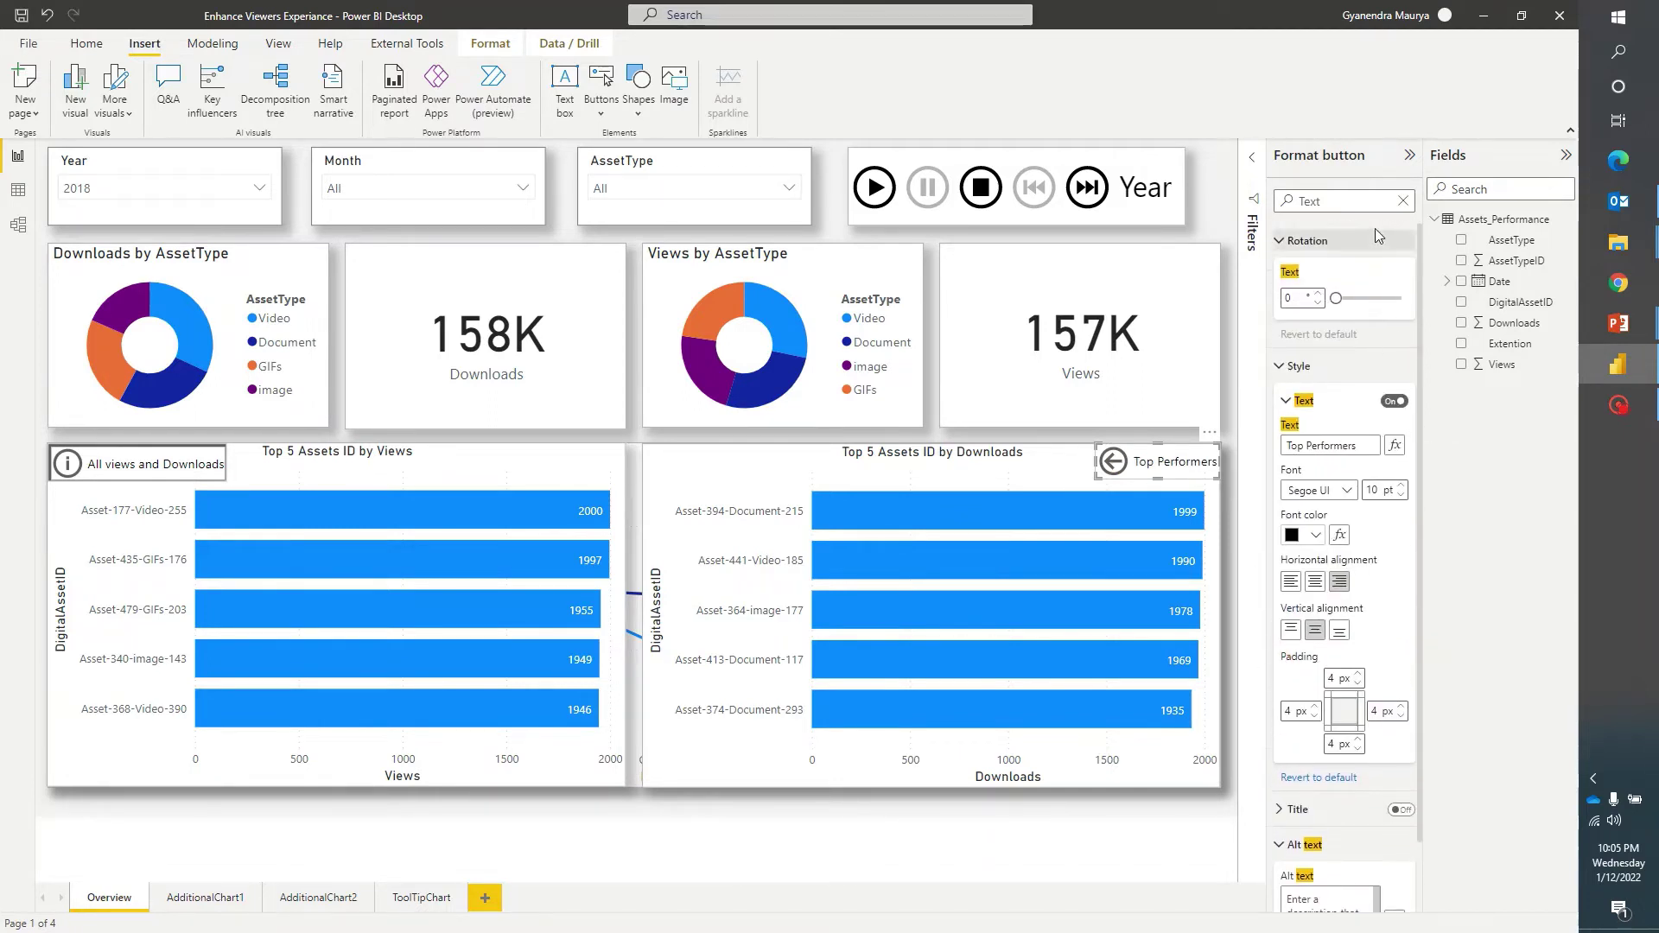
pyautogui.click(1402, 201)
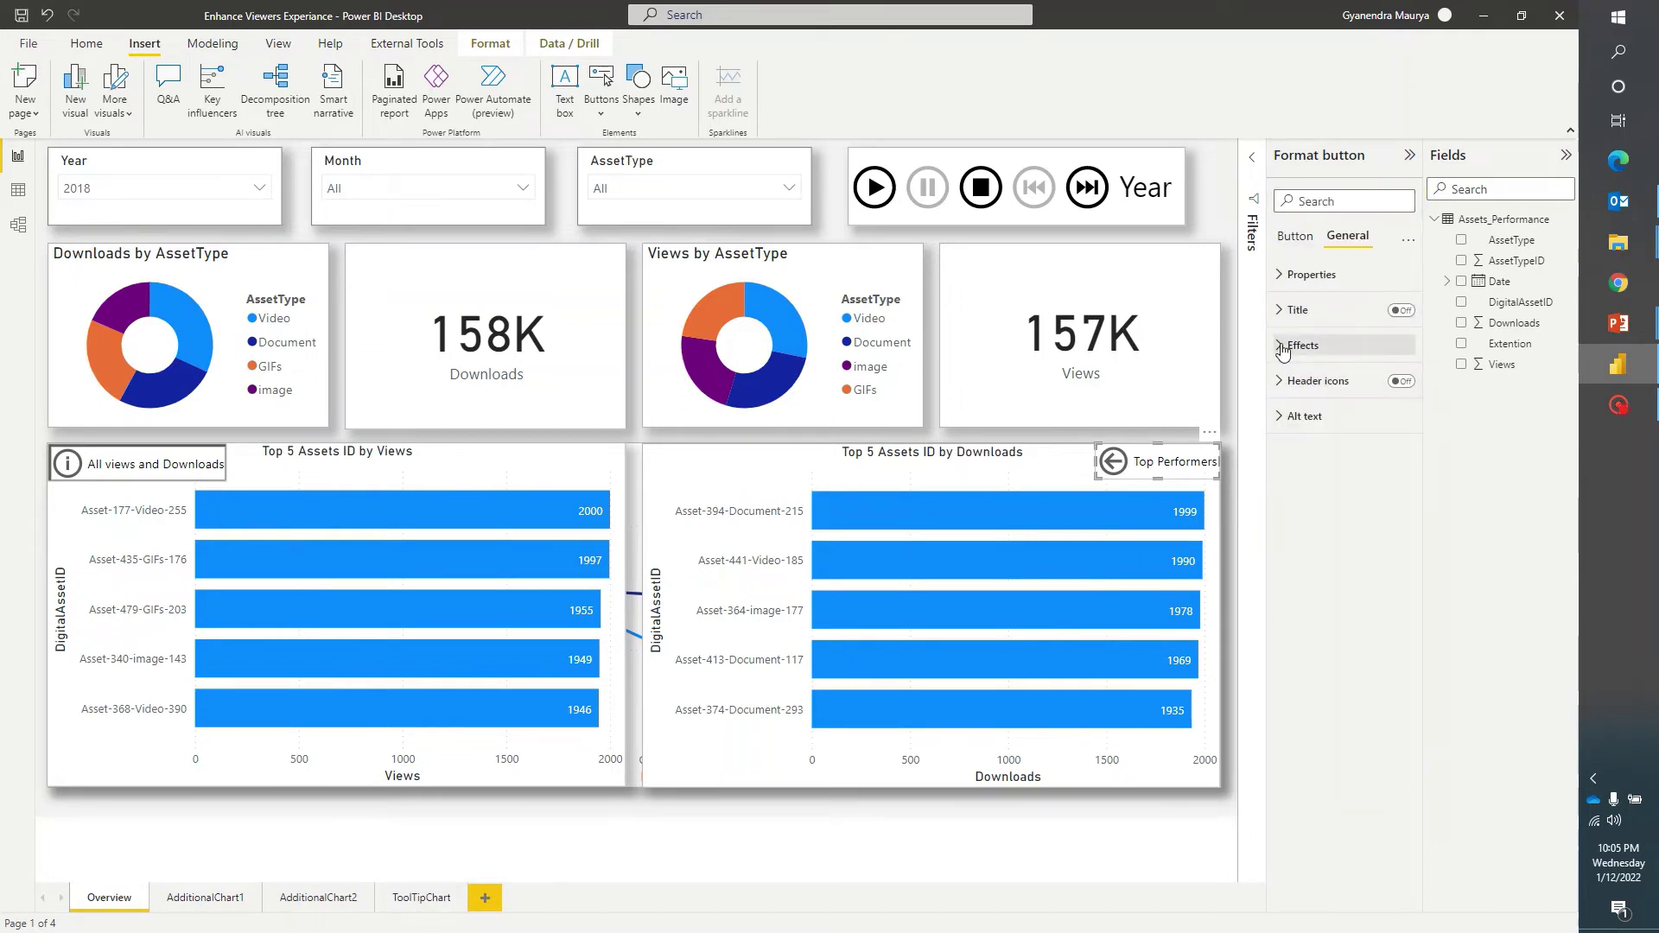
# - Turn on the Top Performers button's border in its default style and color it gray
pyautogui.click(1295, 235)
pyautogui.click(1279, 345)
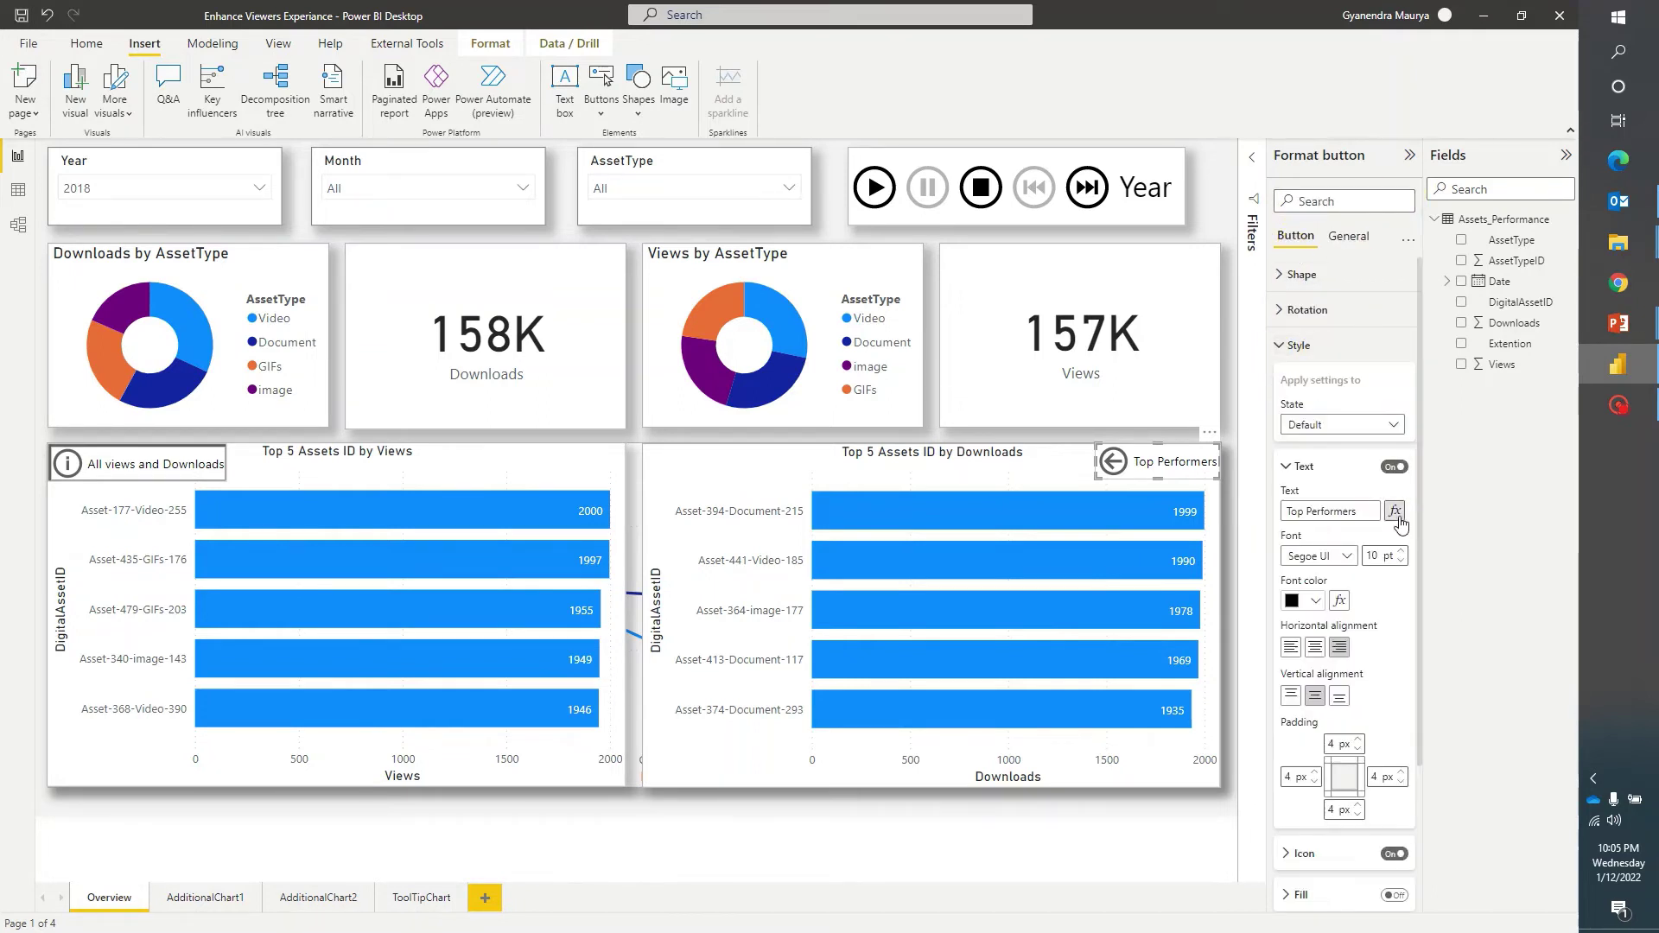
pyautogui.scroll(-2, 1397, 621)
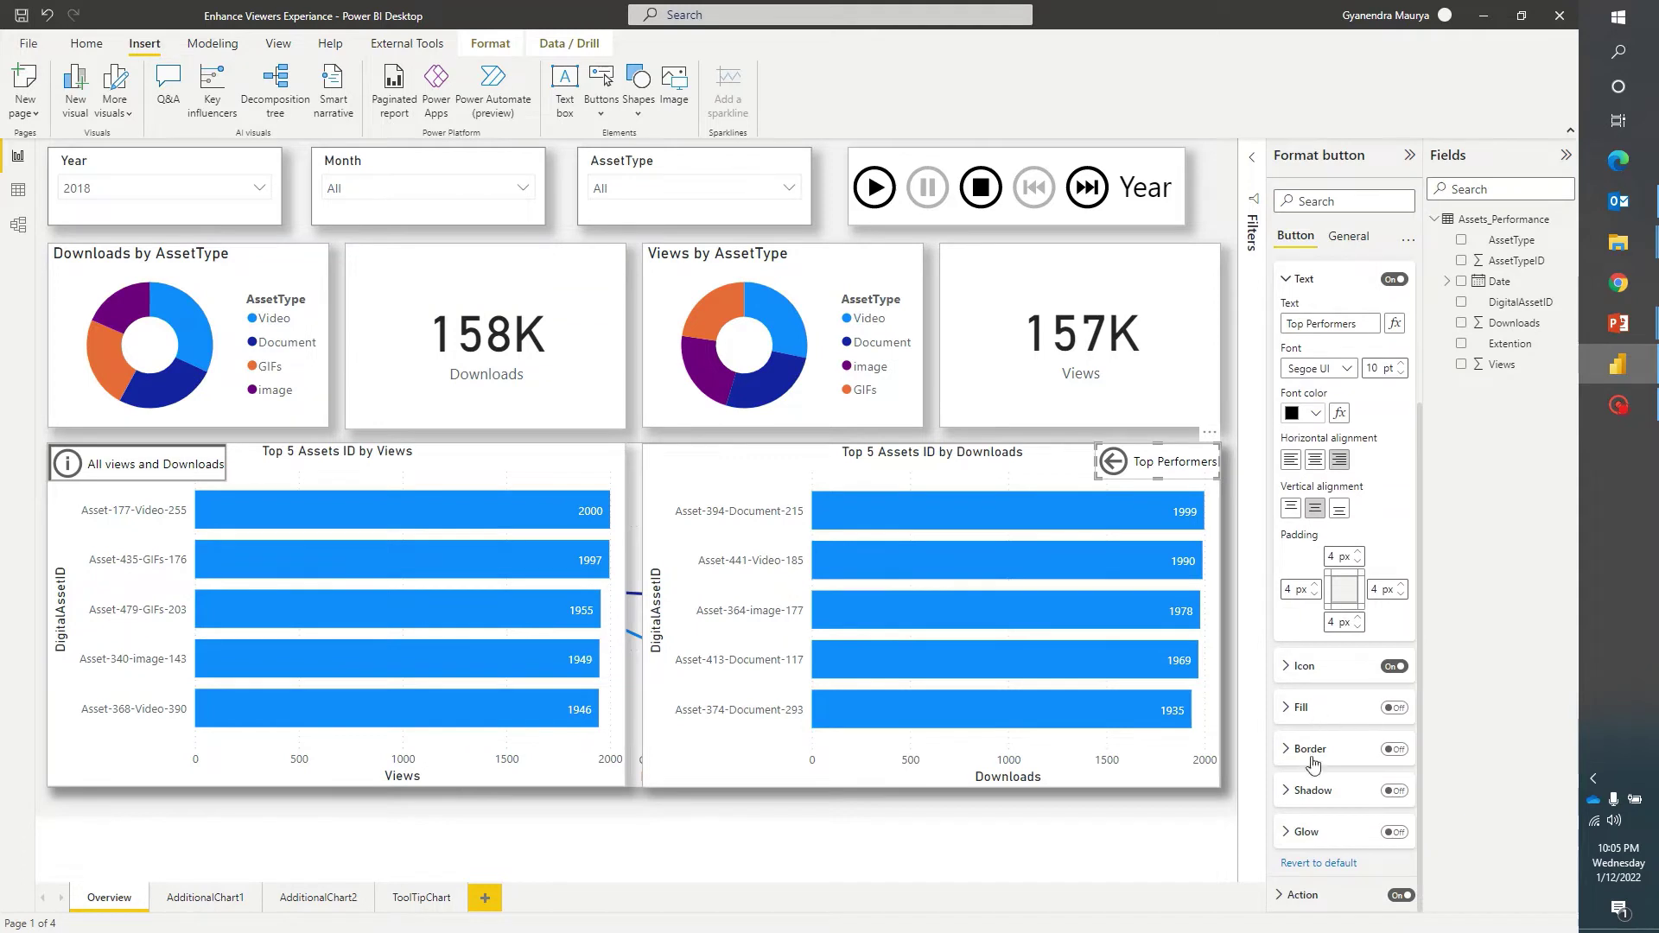
pyautogui.click(1396, 750)
pyautogui.click(1286, 750)
pyautogui.scroll(-2, 1322, 656)
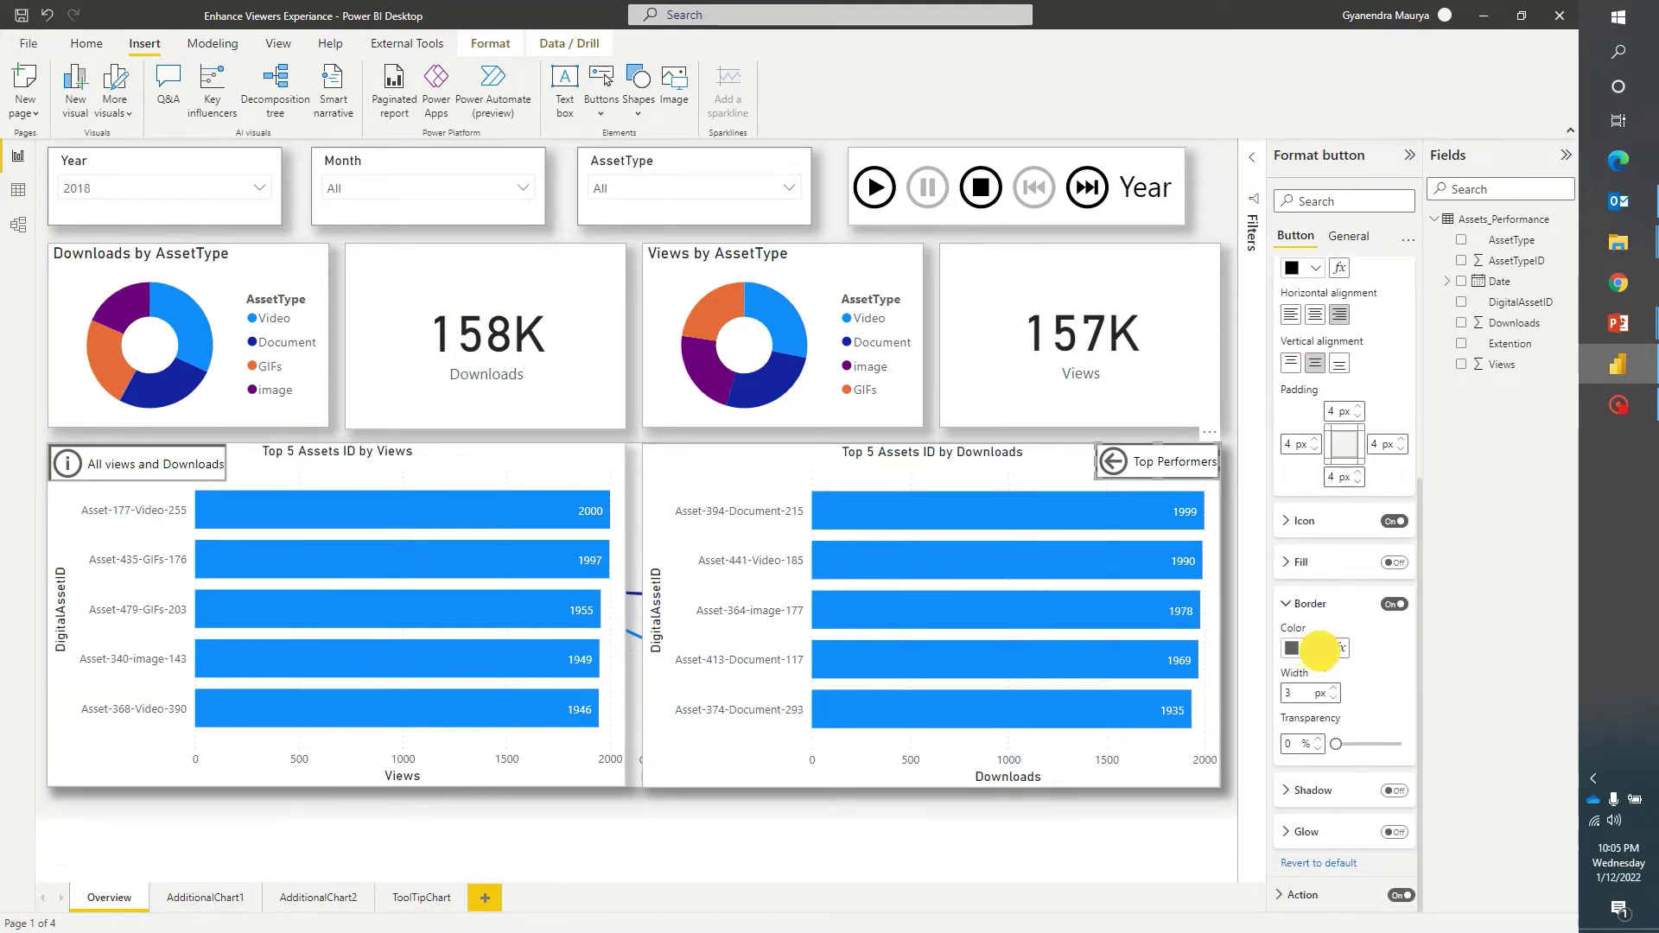
pyautogui.click(1319, 650)
pyautogui.click(1310, 522)
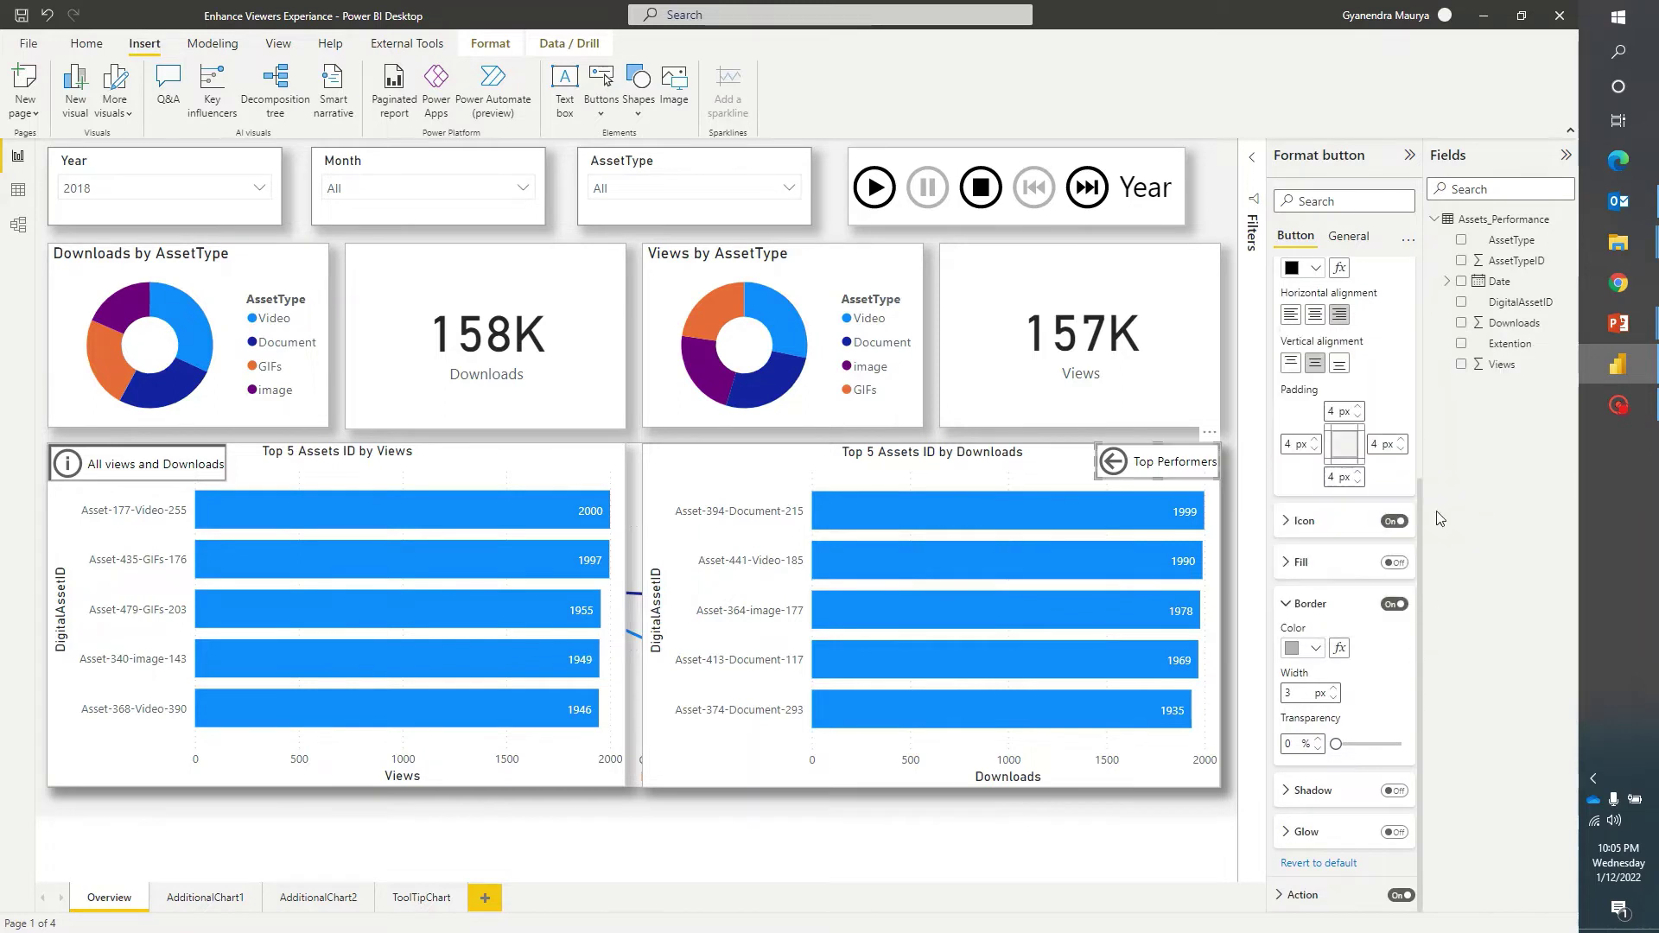
# - Switch the Top Performers button's style settings to the On hover state and lower its text size
pyautogui.scroll(4, 1348, 519)
pyautogui.click(1342, 424)
pyautogui.click(1318, 466)
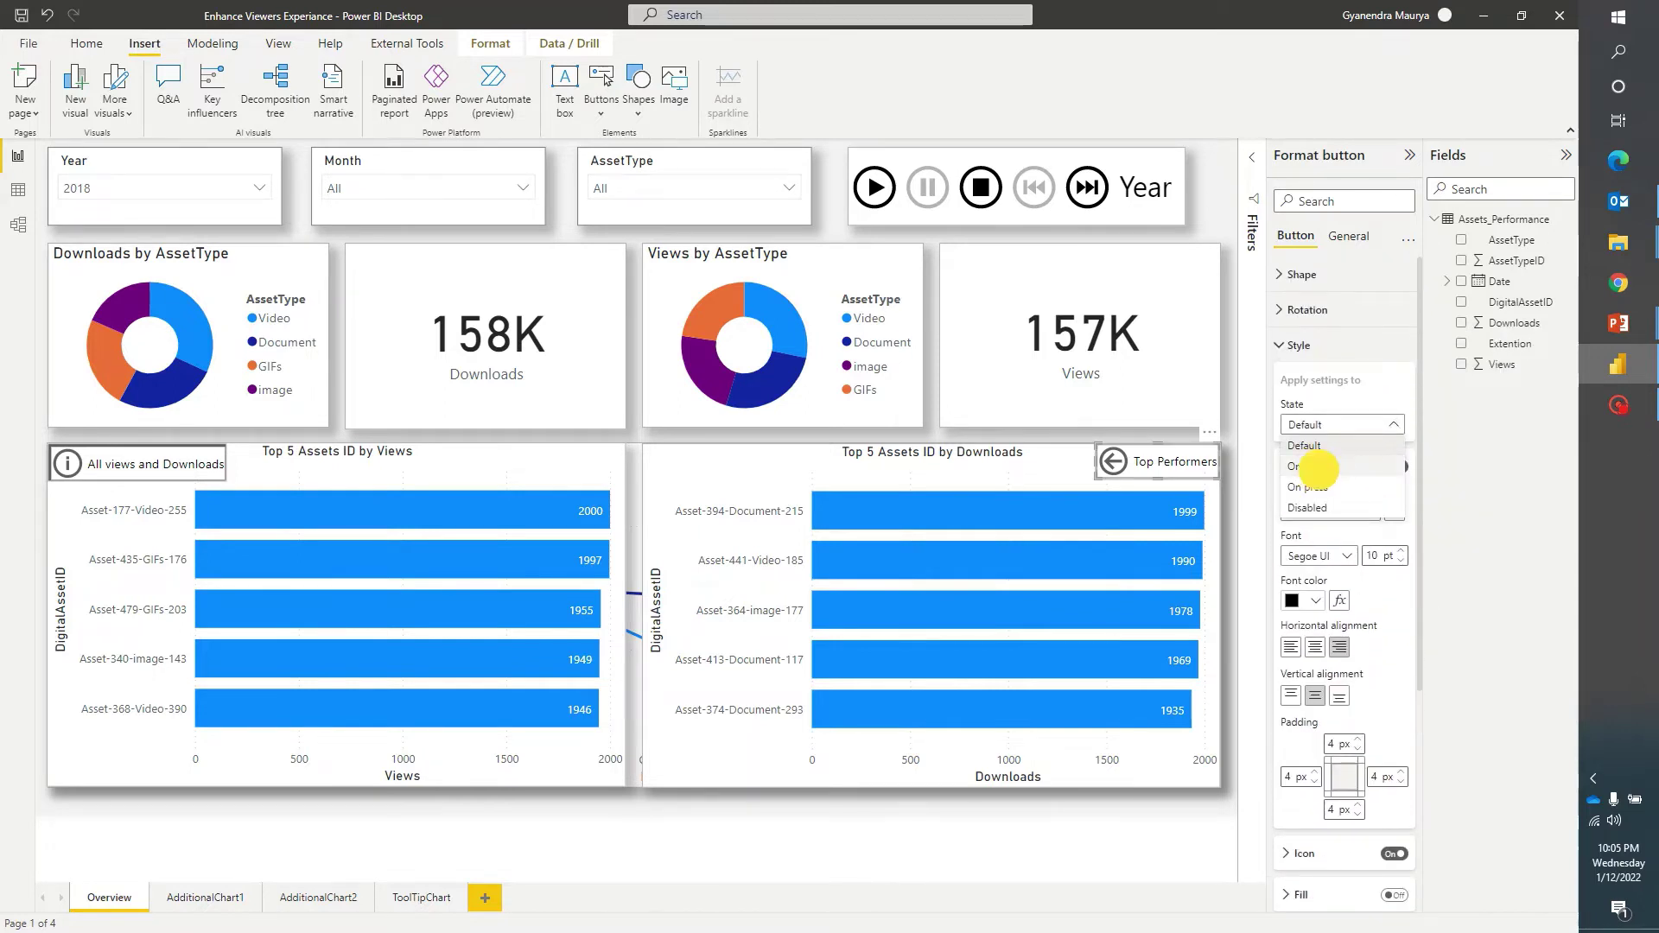
pyautogui.click(1402, 560)
# - Turn on the Top Performers button's hover fill and color it light blue
pyautogui.moveTo(1419, 577); pyautogui.dragTo(1422, 810)
pyautogui.click(1393, 562)
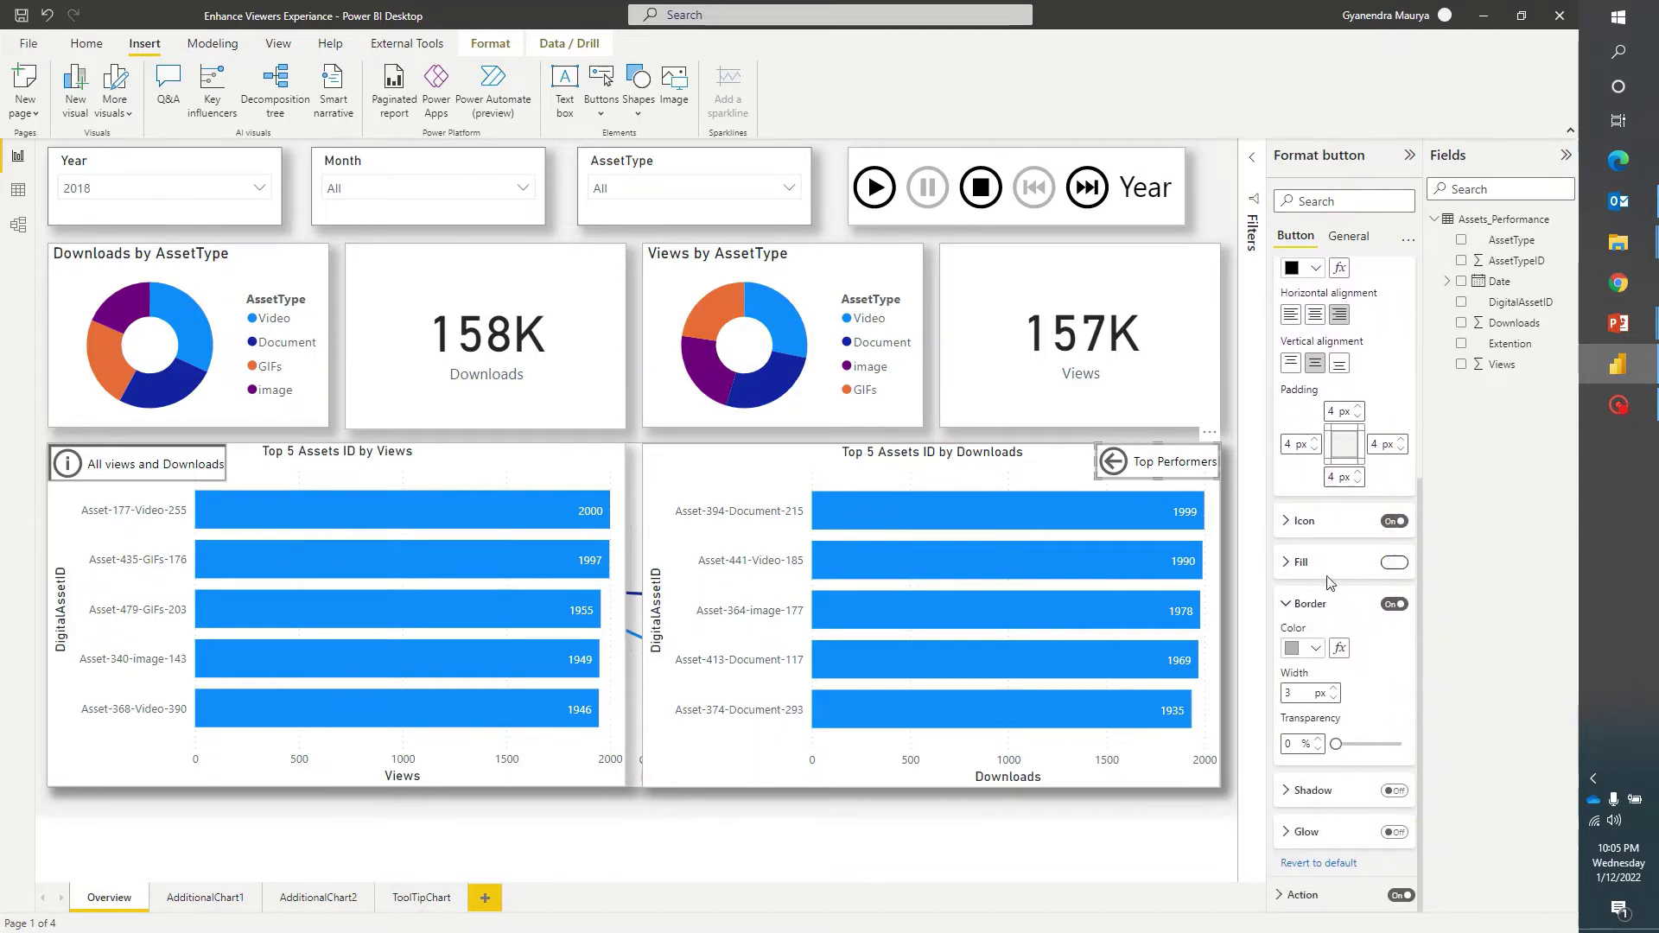
pyautogui.click(1296, 562)
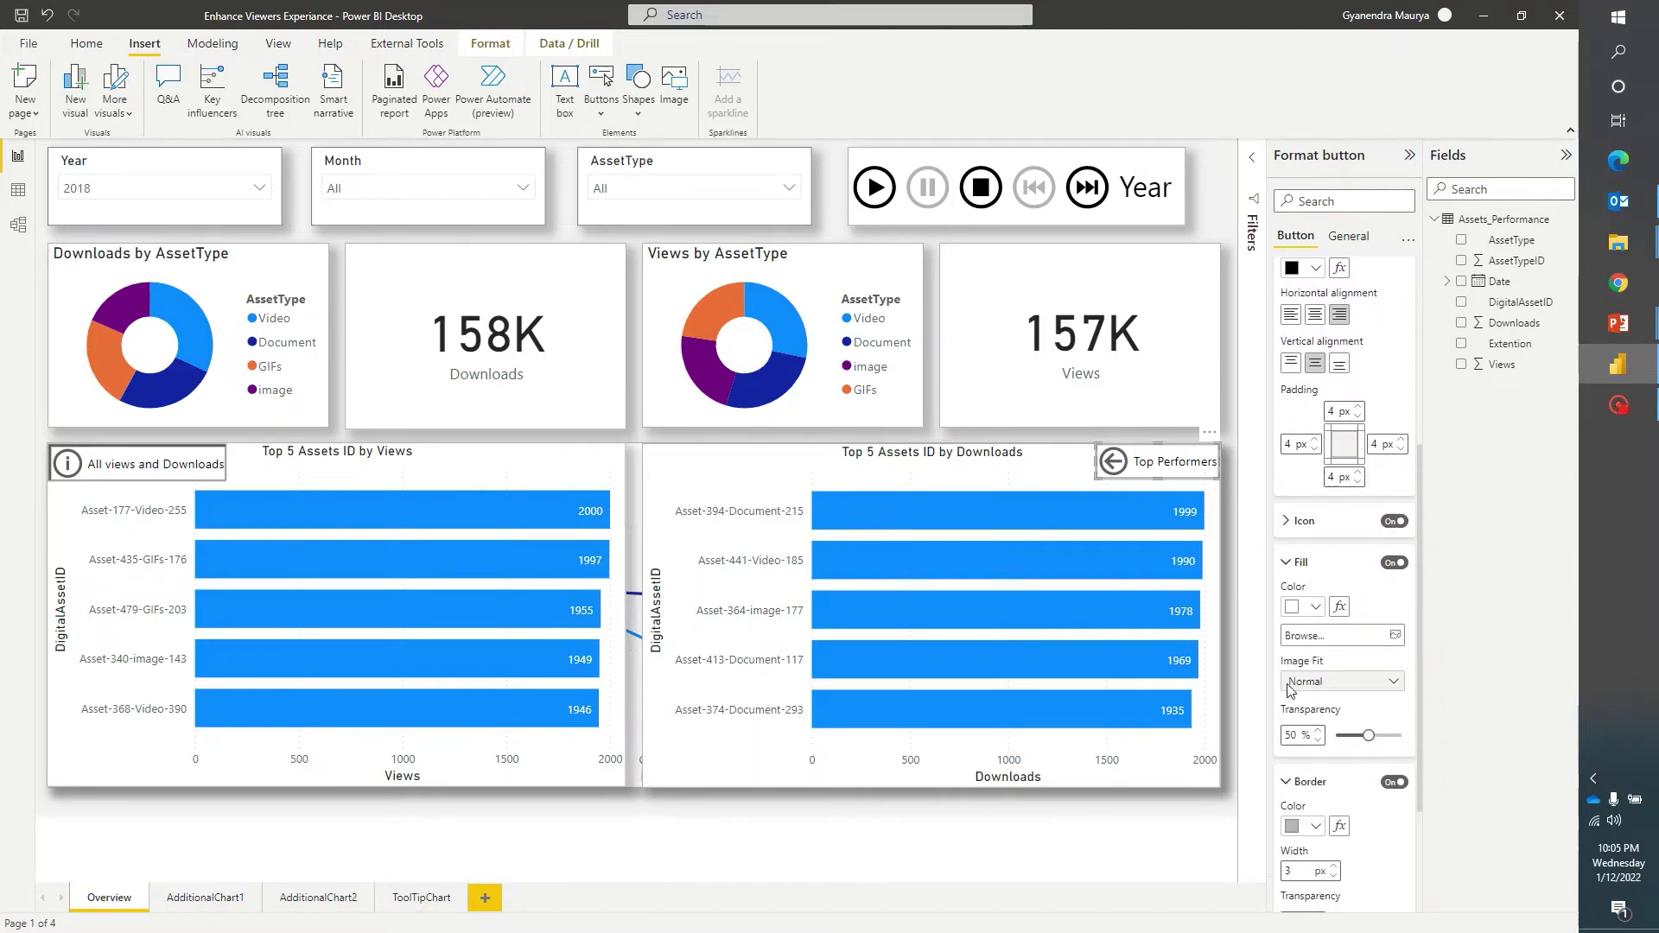
pyautogui.click(1315, 607)
pyautogui.click(1351, 694)
pyautogui.click(1294, 566)
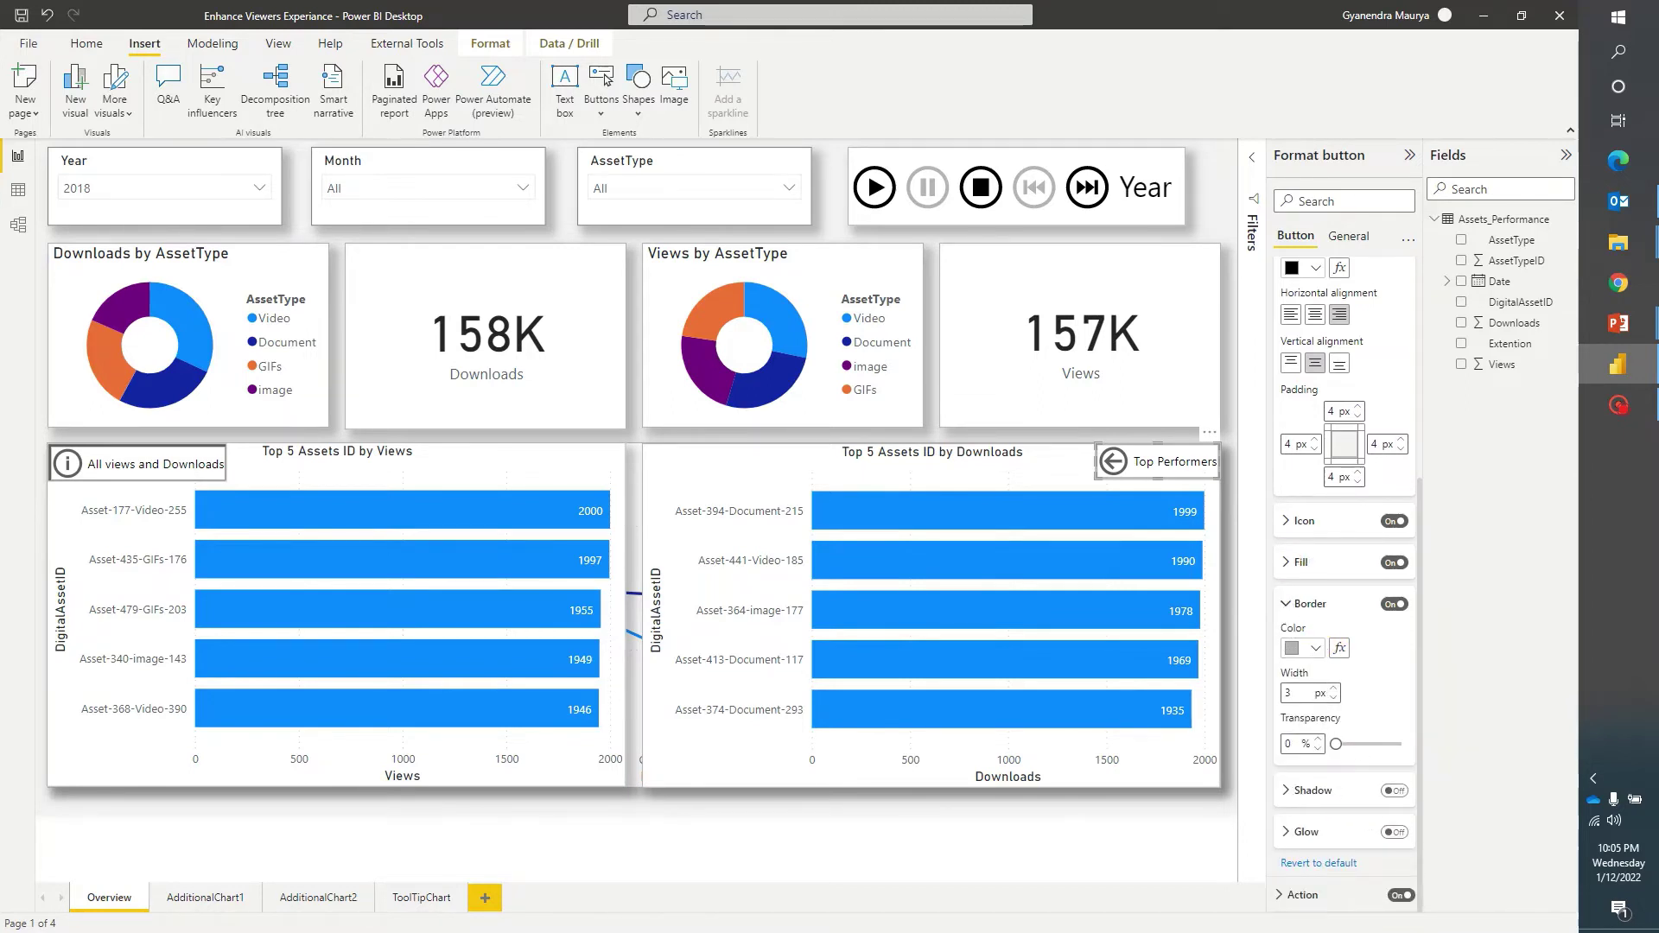
# - Color the Top Performers button's hover border dark blue (#0d6abf, Theme color 1, 25% darker) and deselect the button
pyautogui.click(1314, 648)
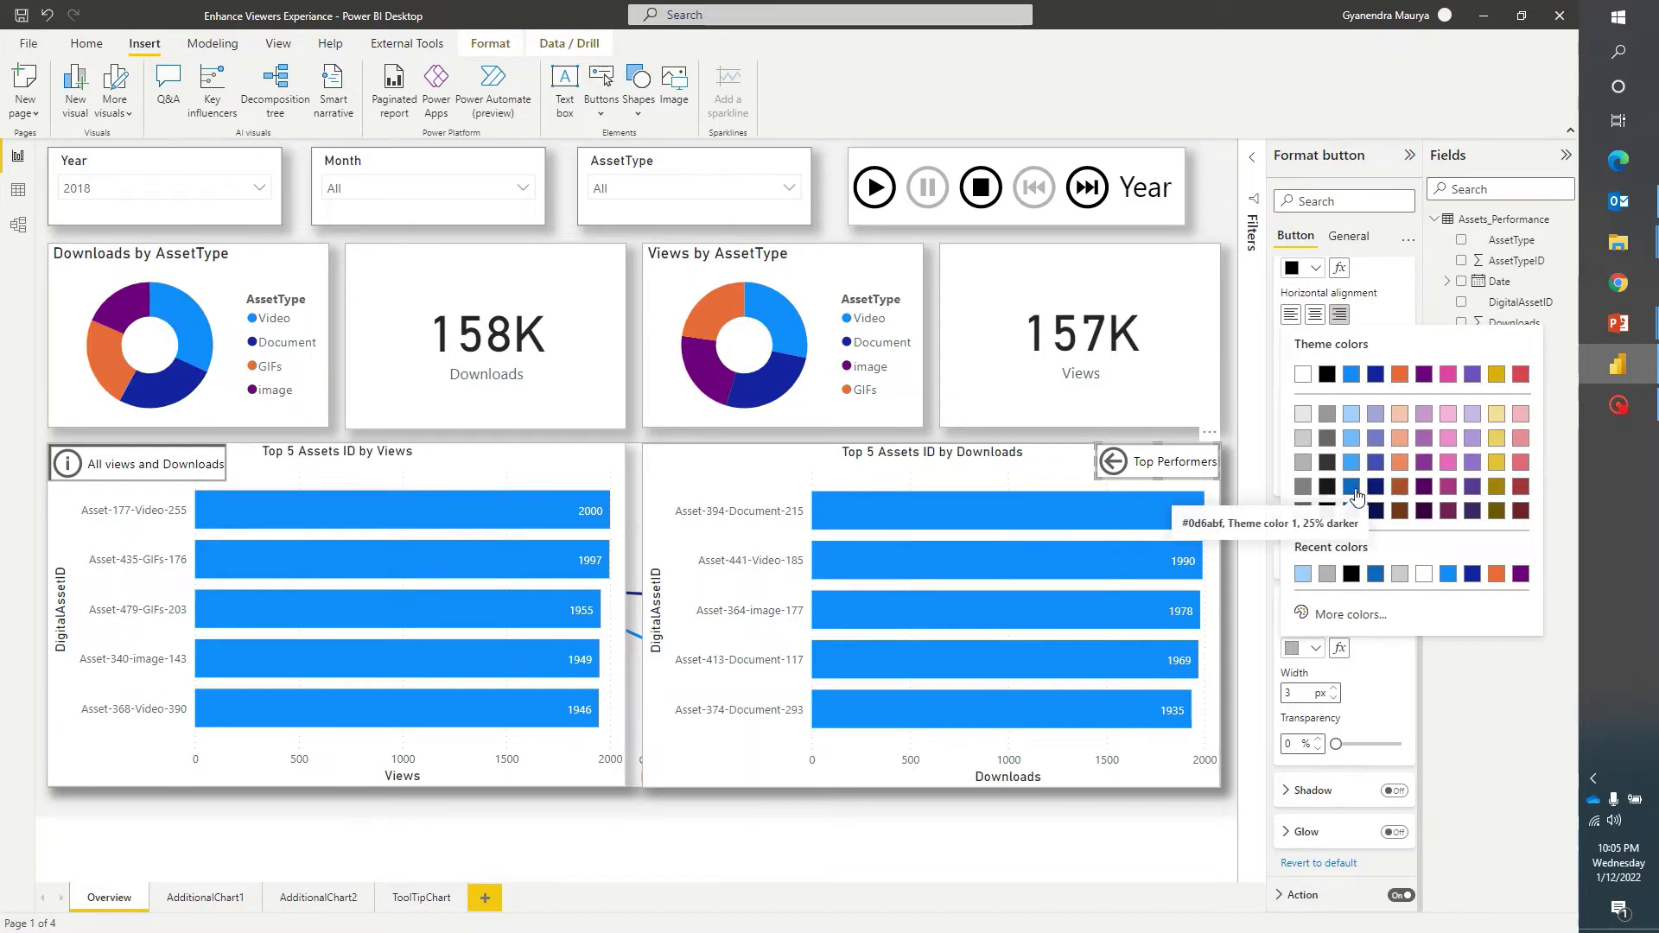
pyautogui.click(1355, 494)
pyautogui.click(1048, 435)
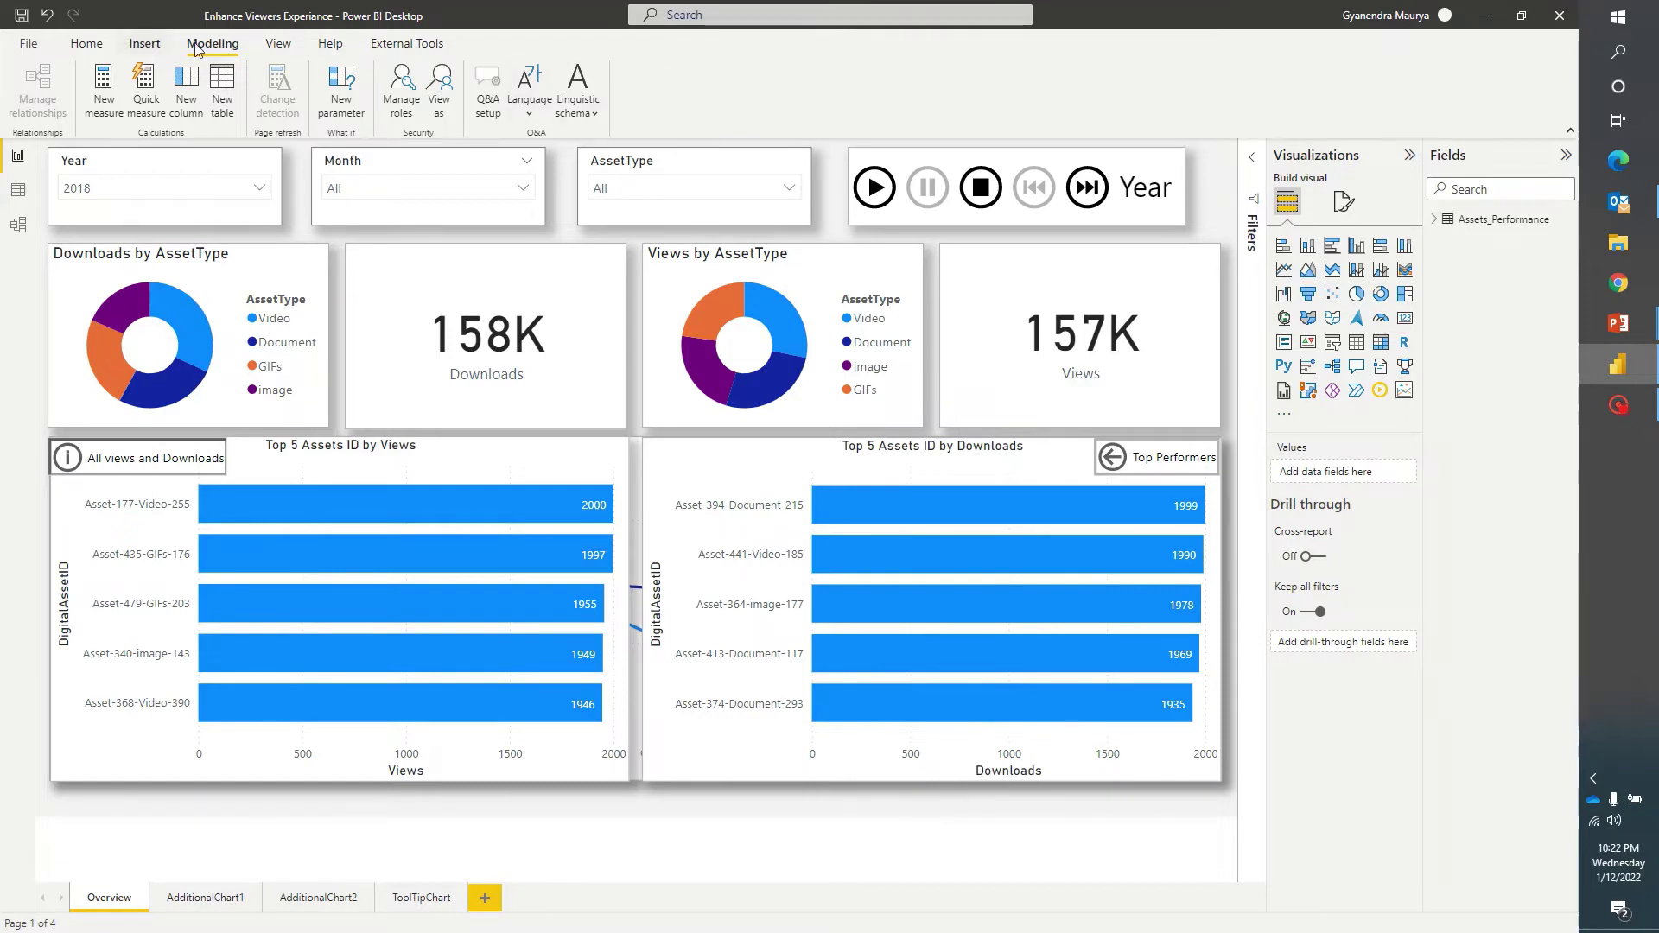
# - Show the Bookmarks and Selection panes, and collapse the Visualizations and Fields panes to free up space
pyautogui.click(277, 43)
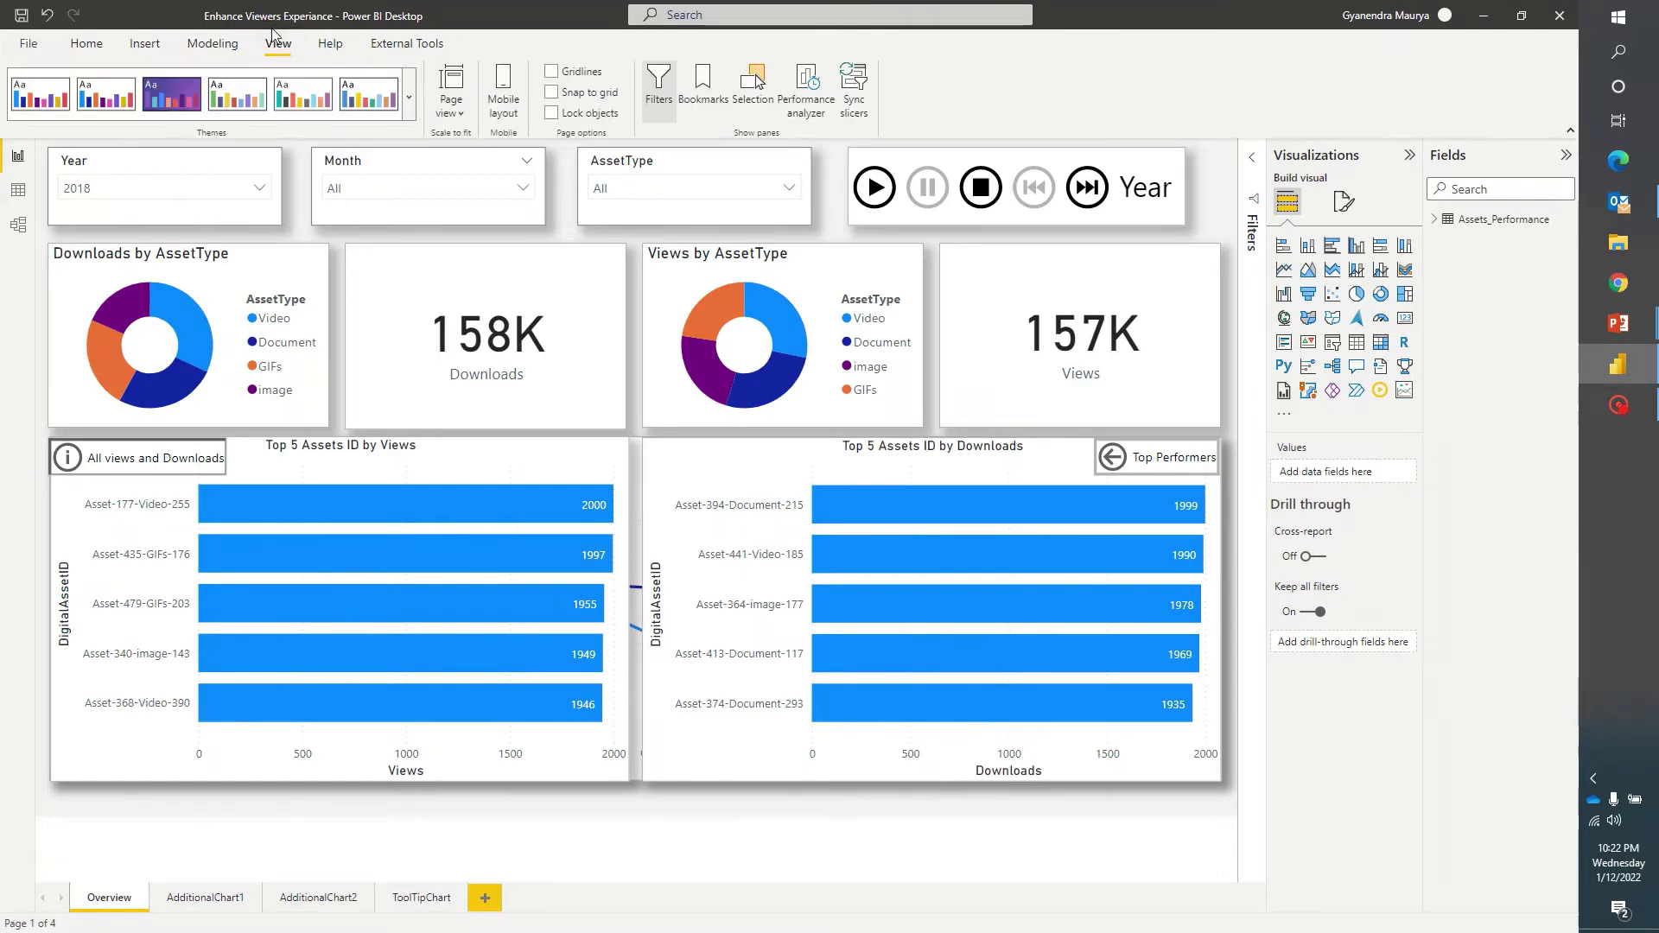
pyautogui.click(695, 93)
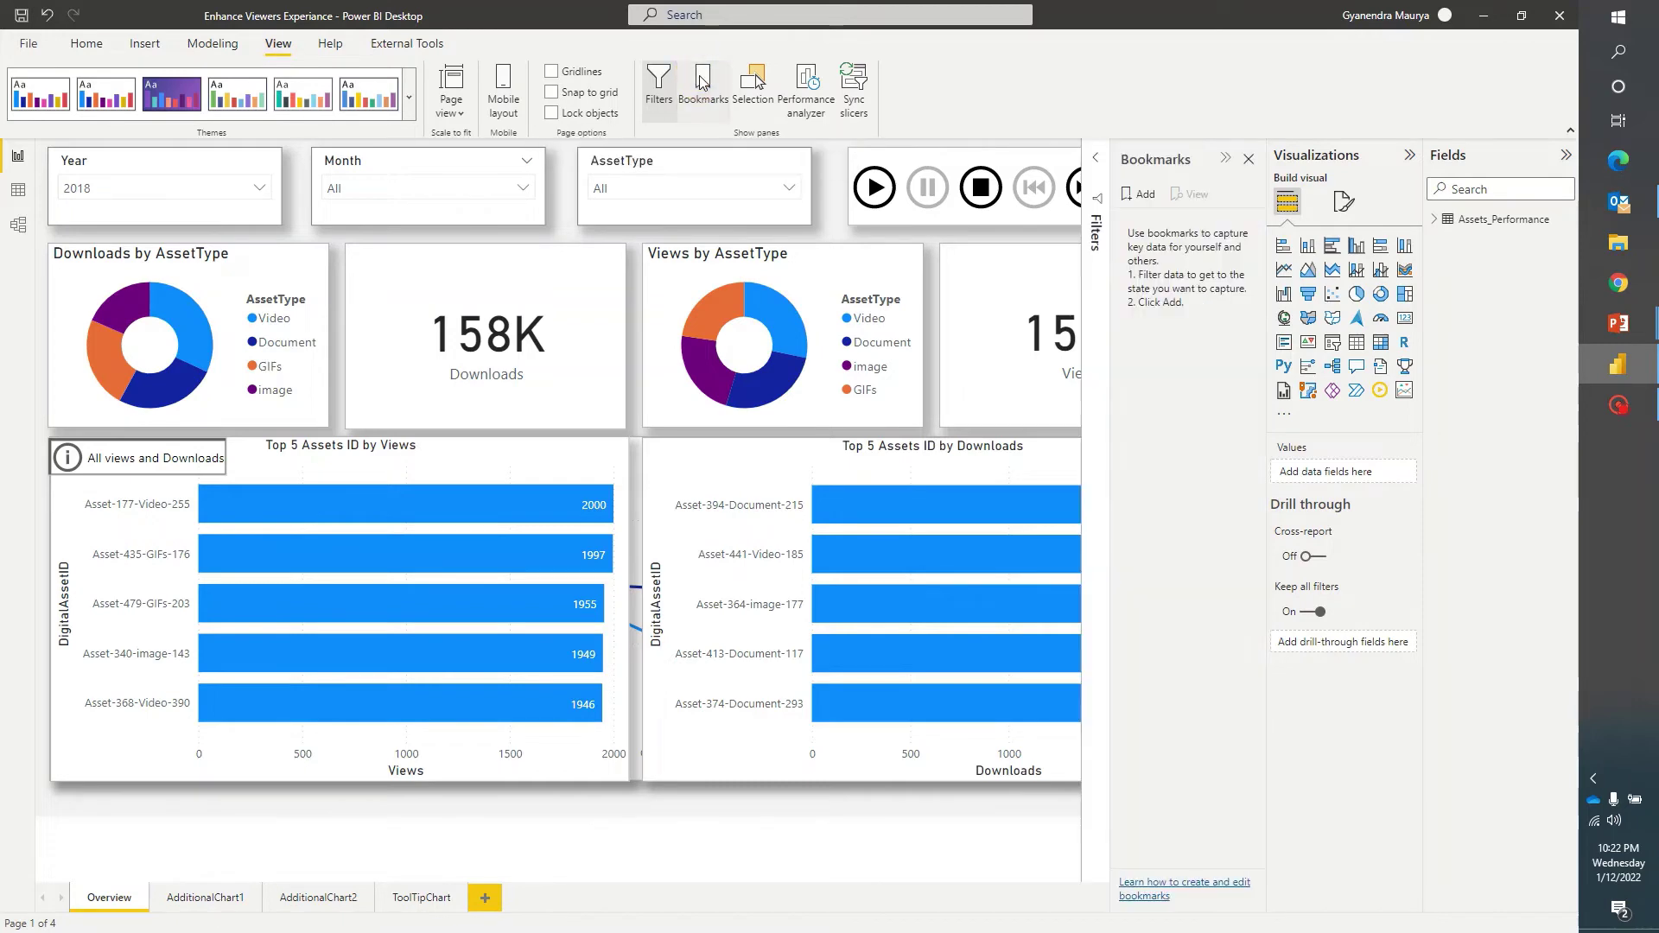
pyautogui.click(754, 90)
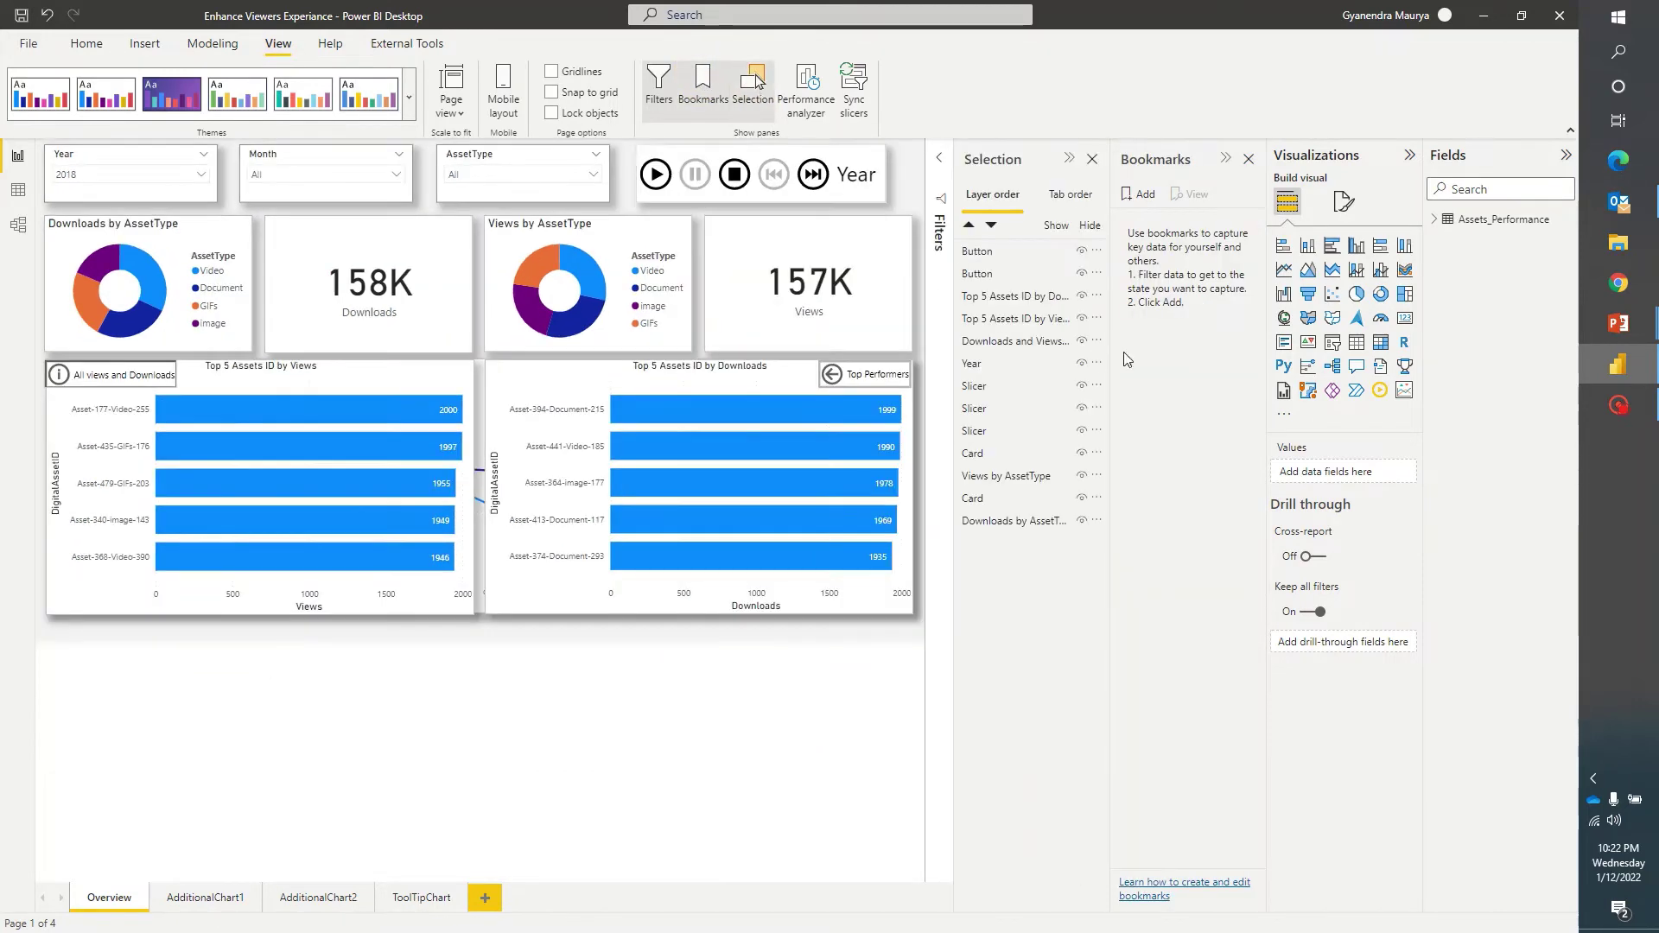
pyautogui.click(1412, 156)
pyautogui.click(1564, 156)
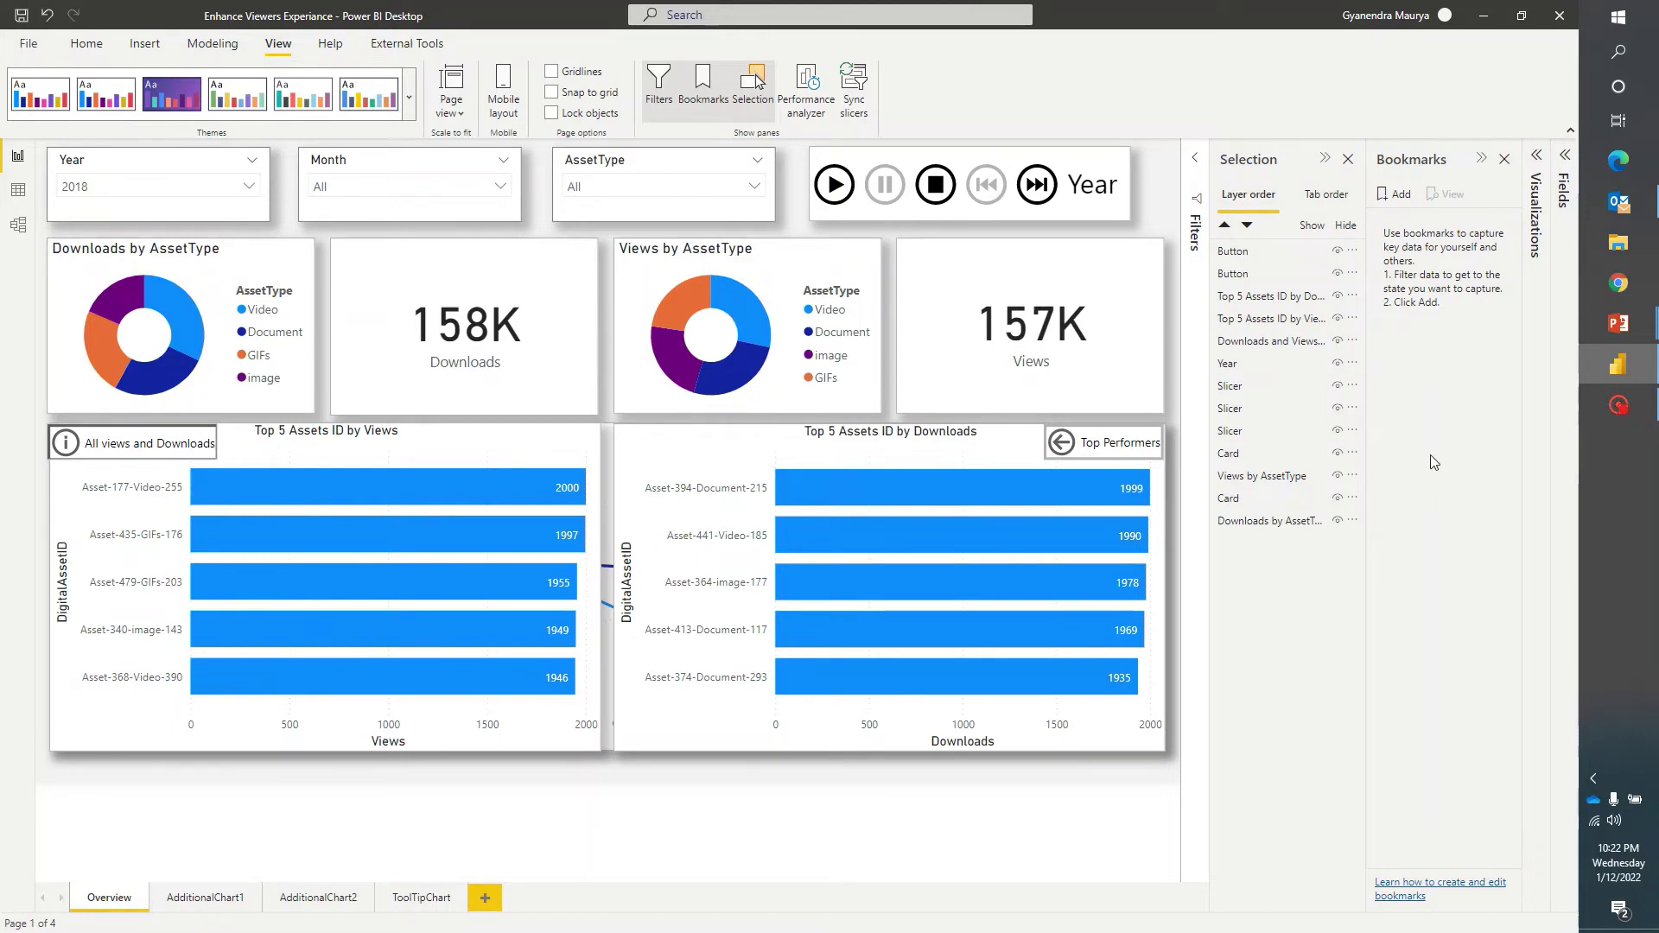
# - Hide the Top 5 Assets ID by Downloads chart, and show it again
pyautogui.click(697, 446)
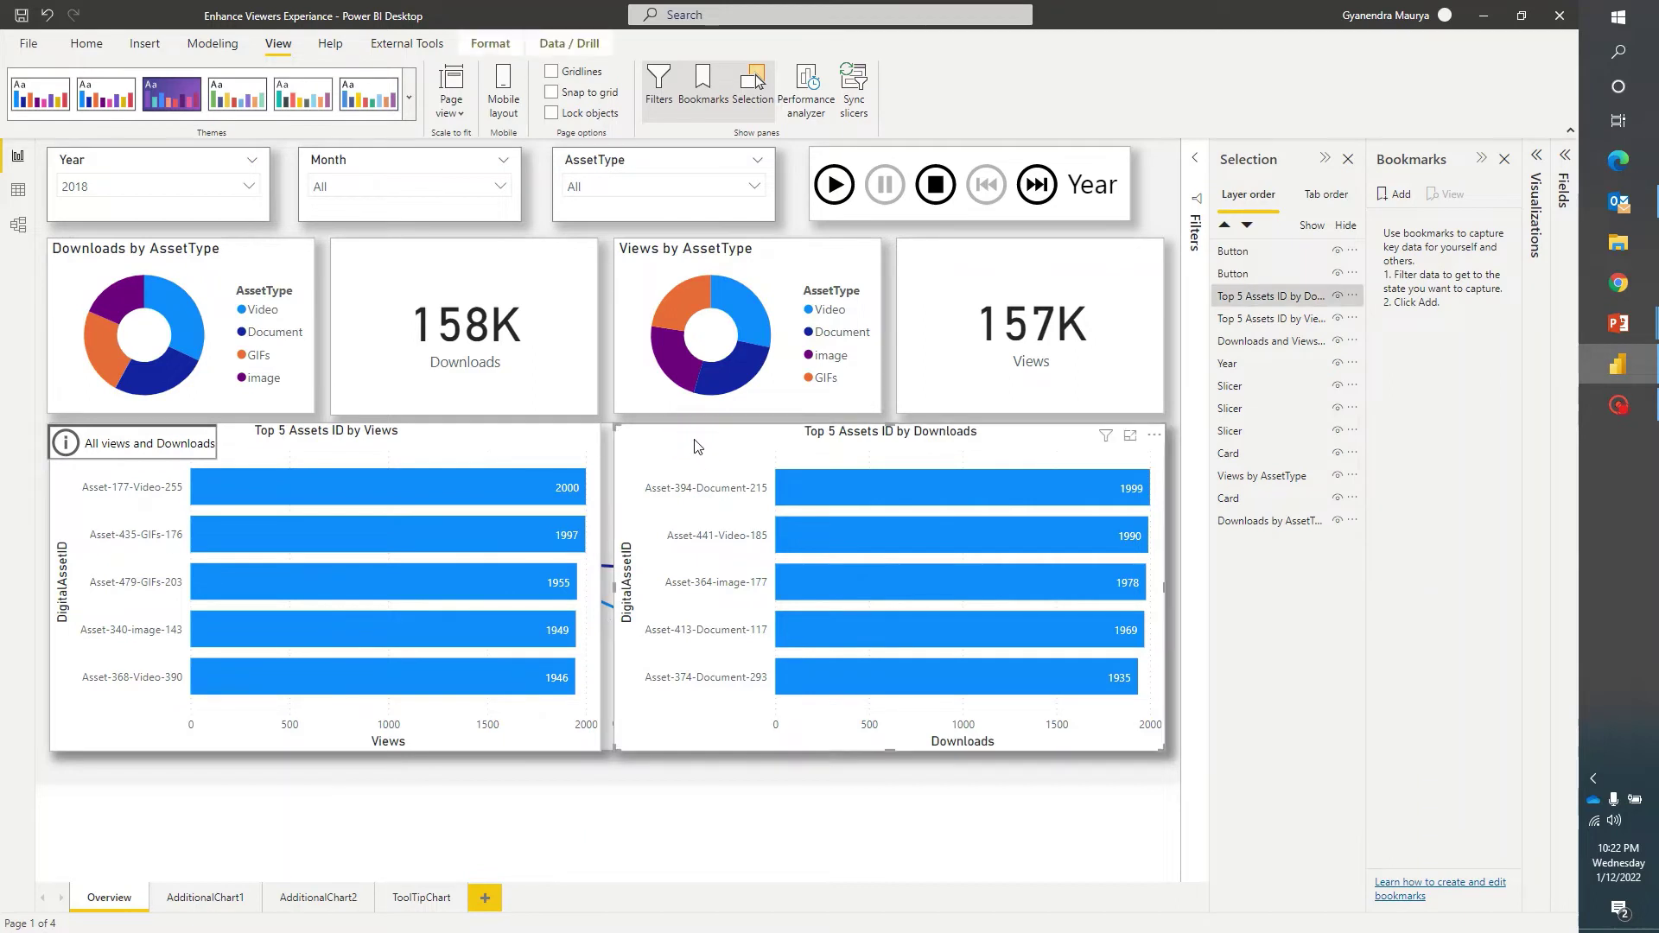
pyautogui.click(1339, 299)
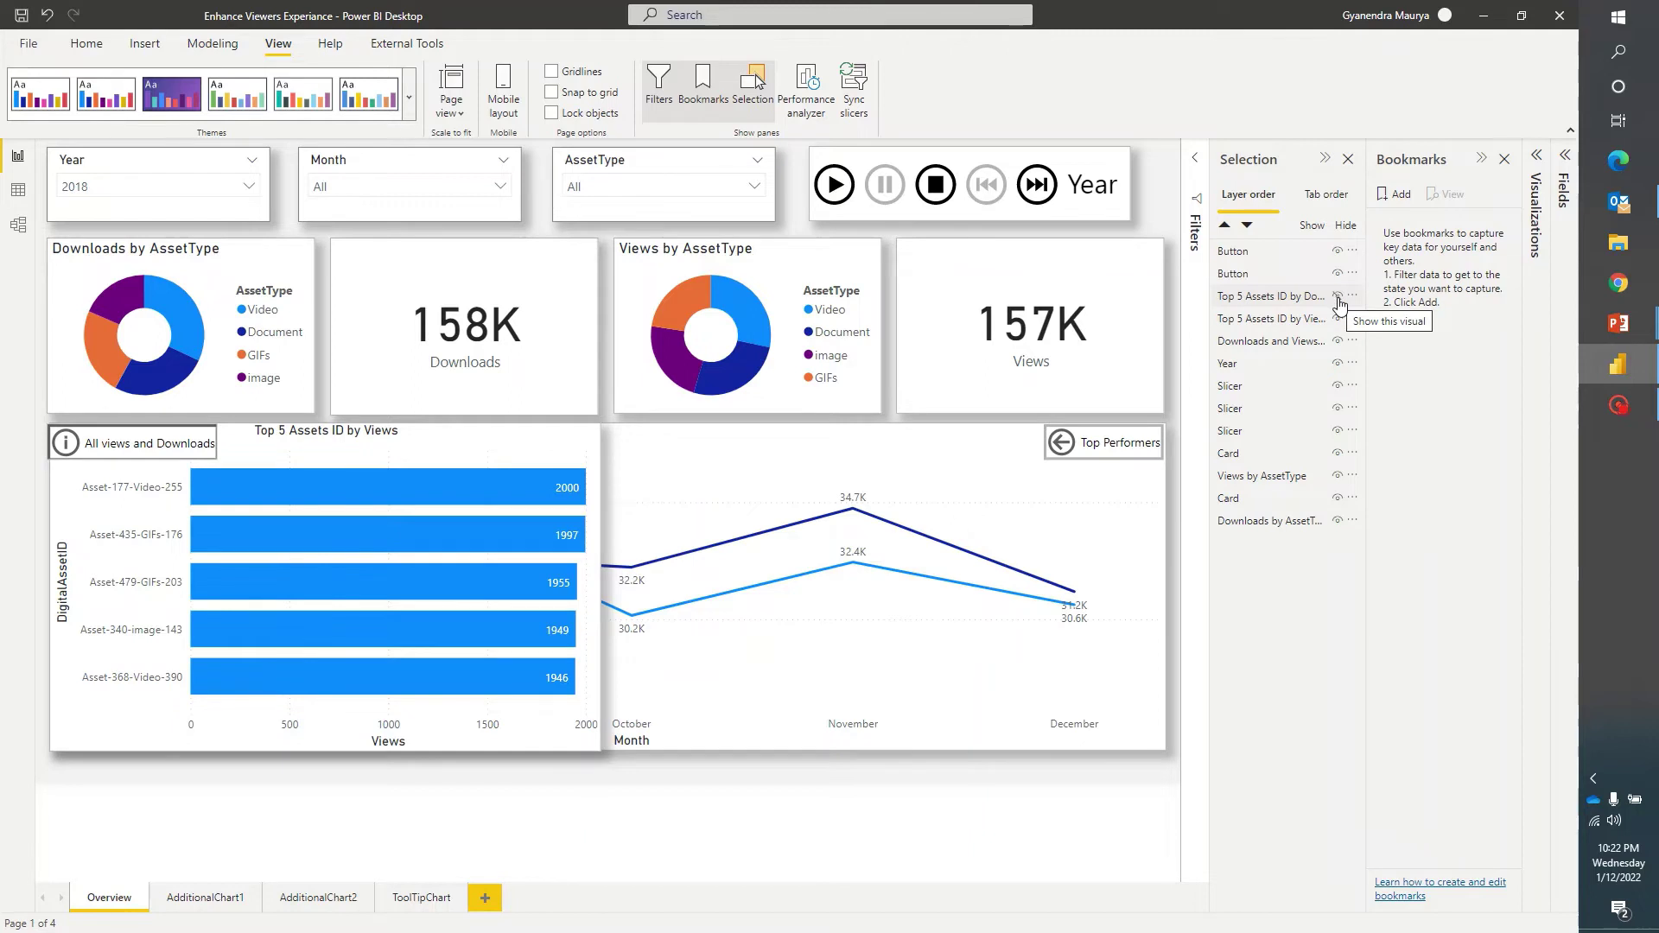
pyautogui.click(1337, 298)
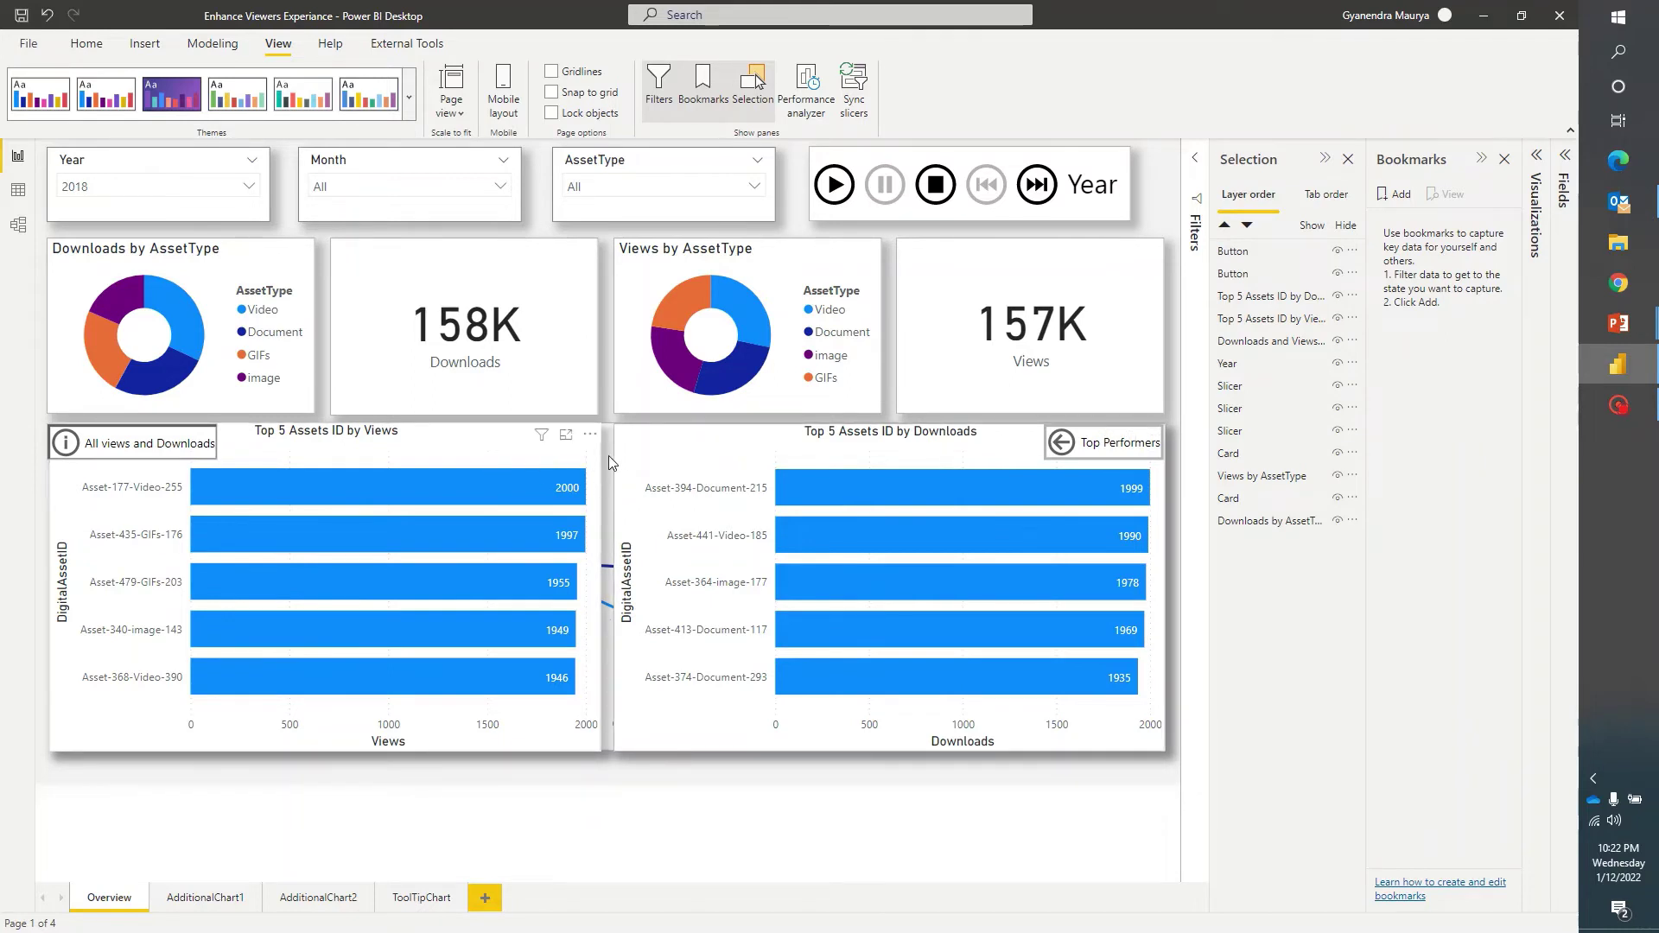
# - Select both buttons, both Top 5 charts and the monthly line chart, and add a bookmark named TopPerformer
pyautogui.click(1233, 250)
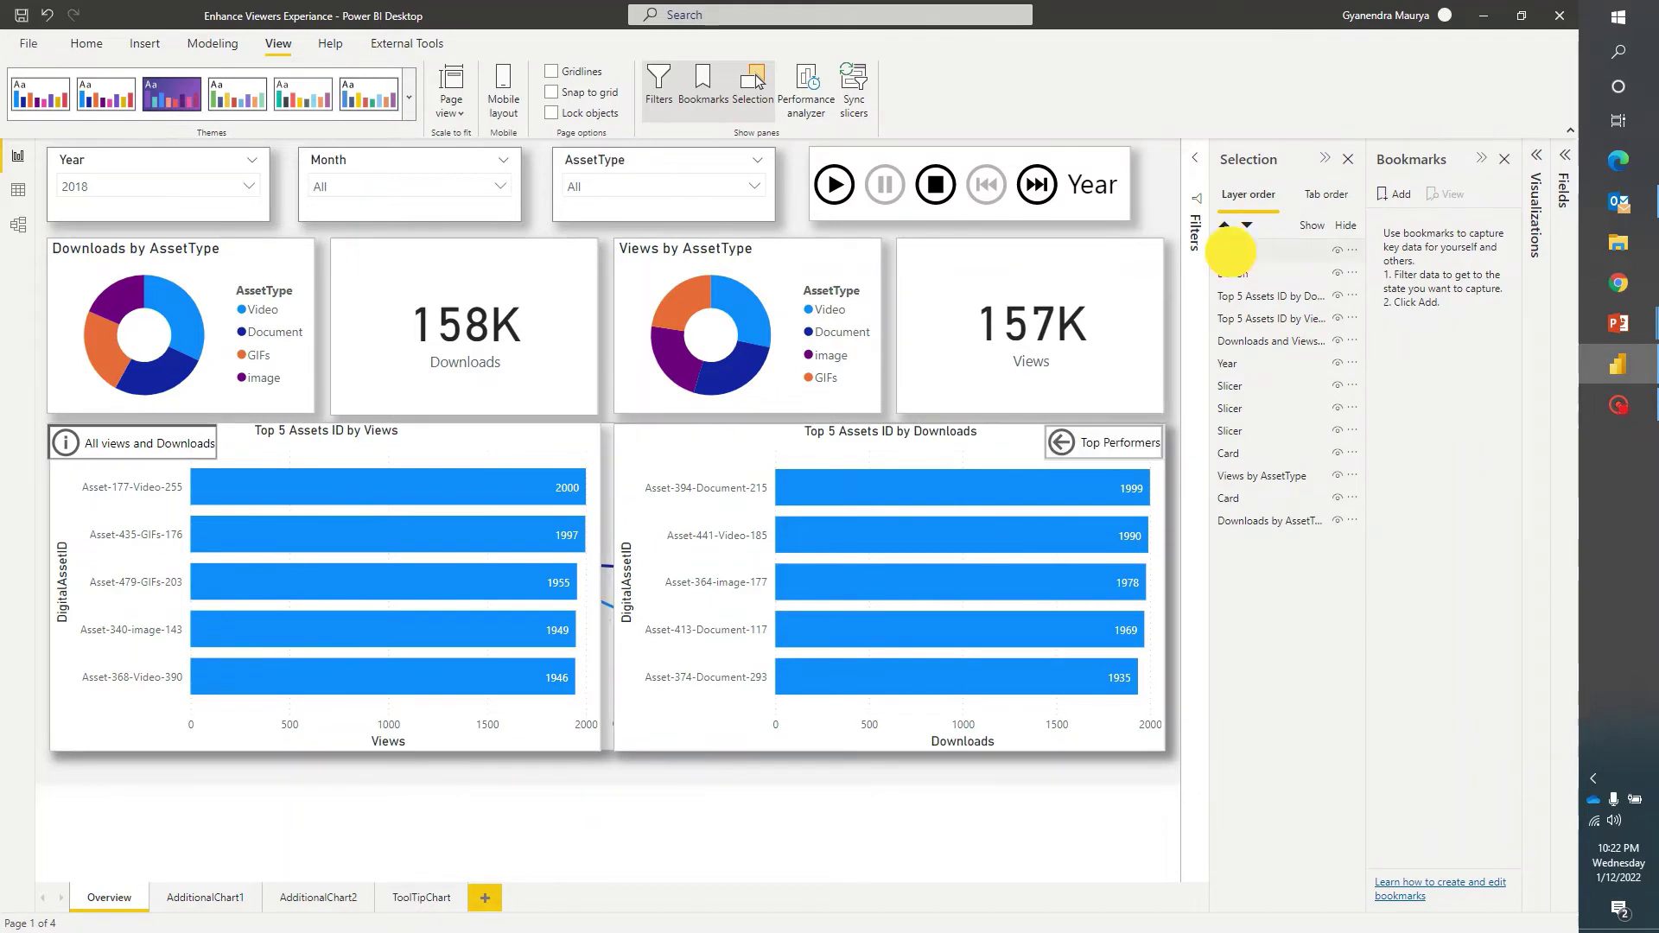
pyautogui.keyDown('ctrl'); pyautogui.click(1228, 274); pyautogui.keyUp('ctrl')
pyautogui.keyDown('ctrl'); pyautogui.click(1238, 297); pyautogui.keyUp('ctrl')
pyautogui.keyDown('ctrl'); pyautogui.click(1242, 319); pyautogui.keyUp('ctrl')
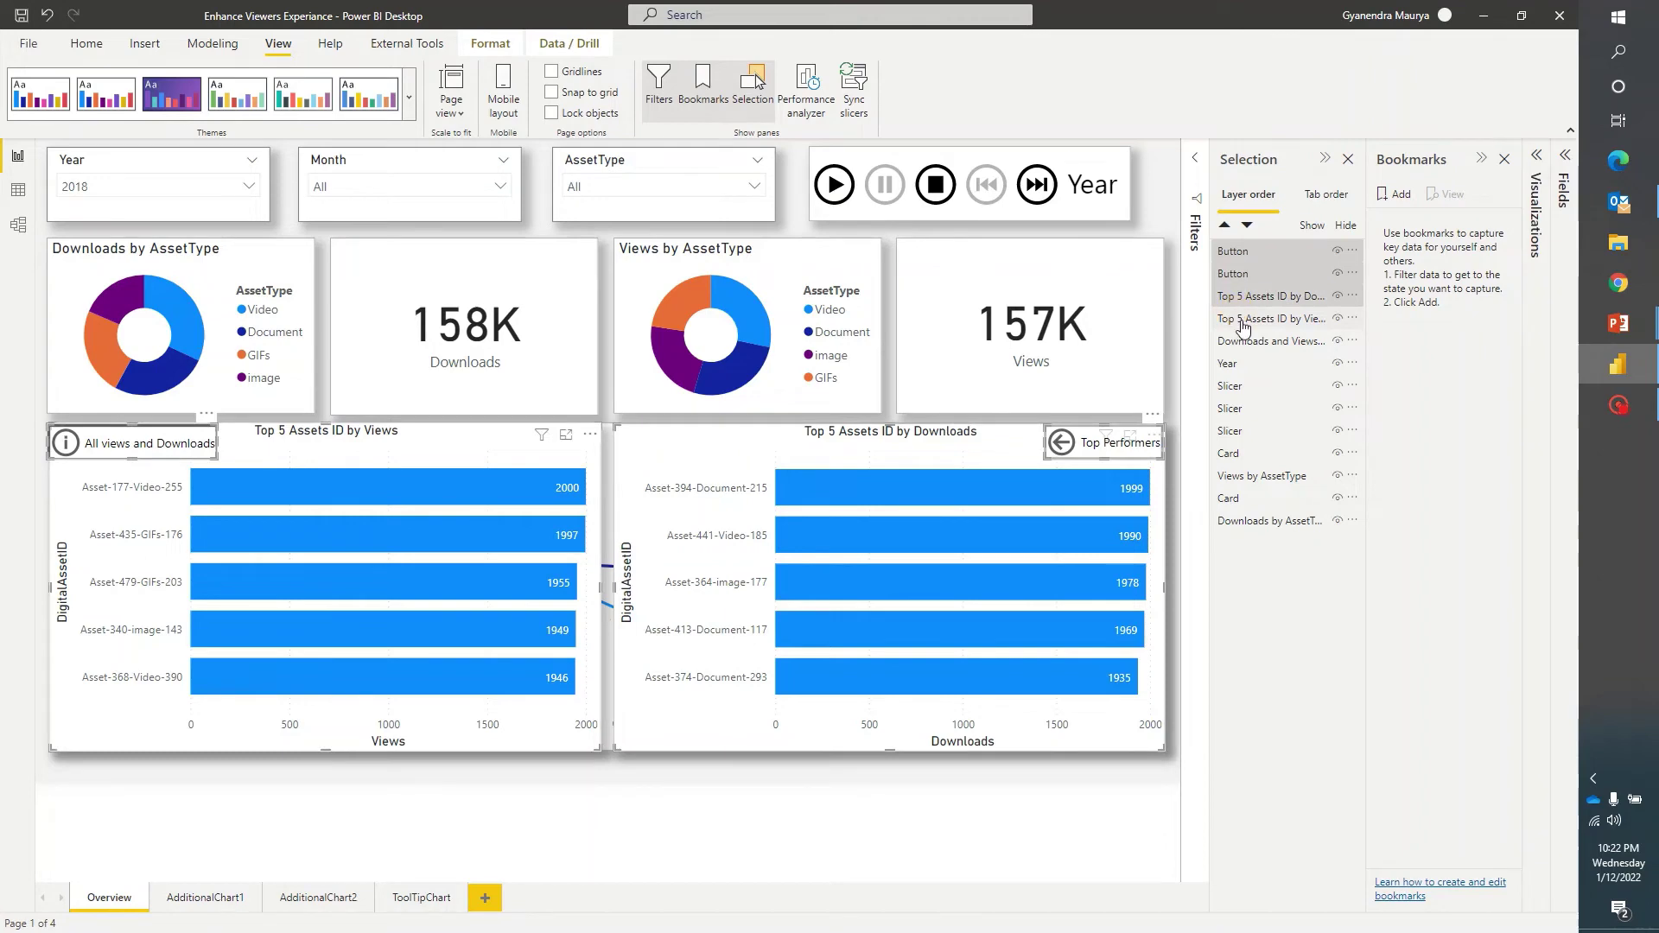
pyautogui.keyDown('ctrl'); pyautogui.click(1245, 342); pyautogui.keyUp('ctrl')
pyautogui.keyDown('ctrl'); pyautogui.click(1259, 319); pyautogui.keyUp('ctrl')
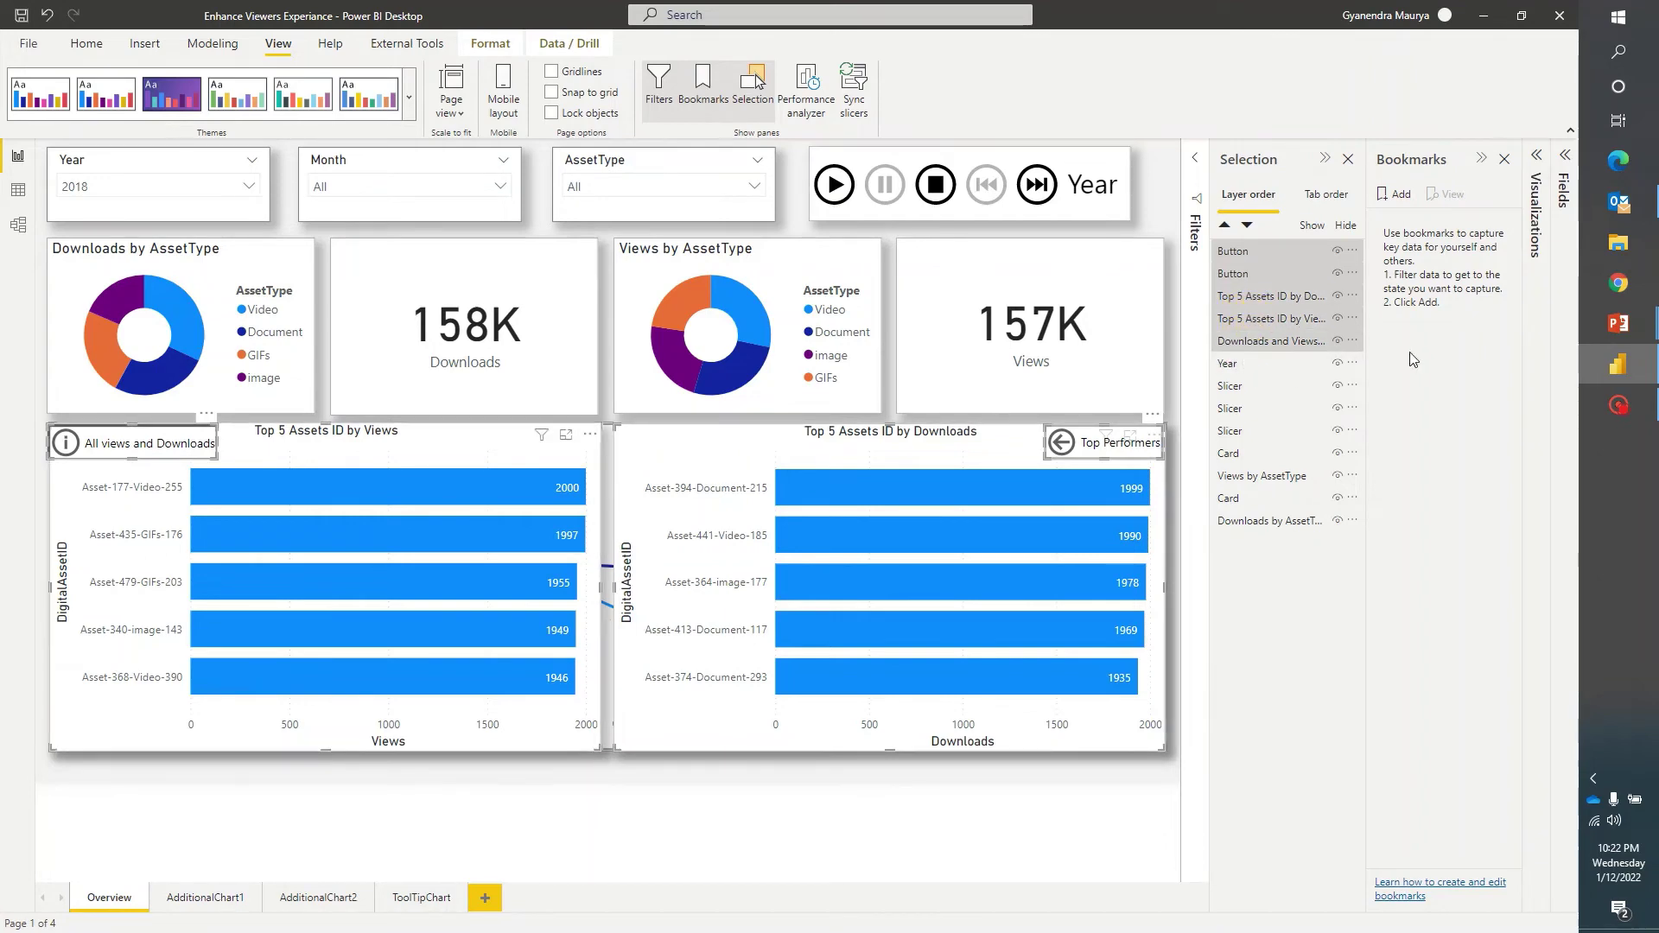
pyautogui.click(1398, 194)
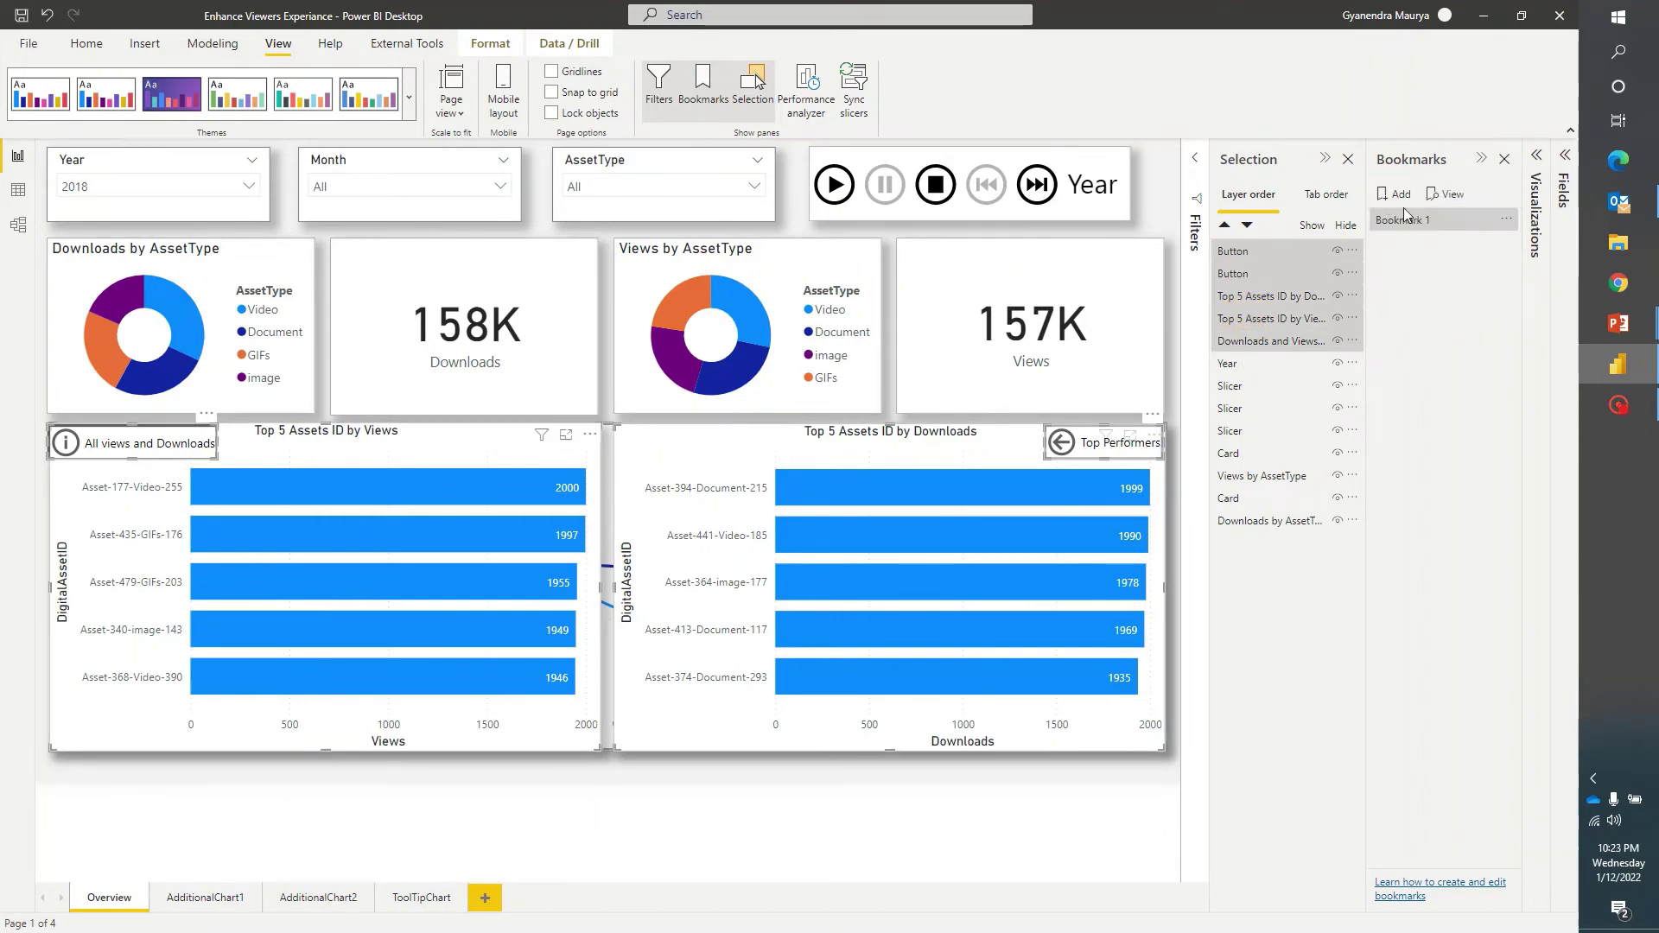
pyautogui.click(1510, 226)
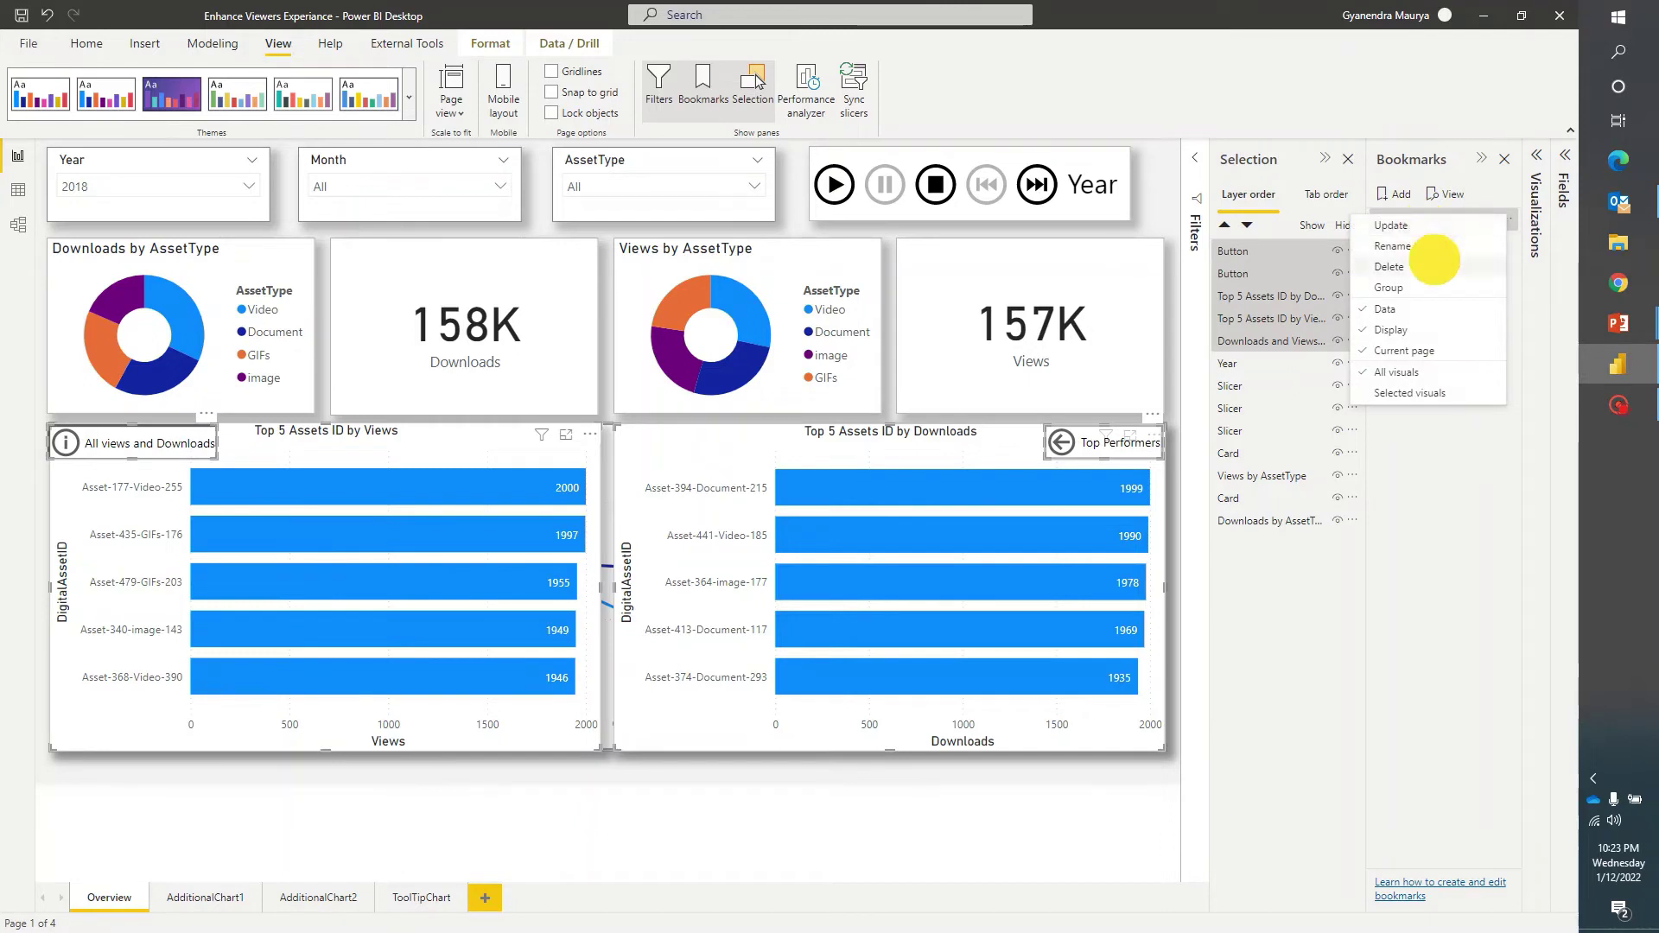
pyautogui.click(1417, 246)
pyautogui.write('TopP')
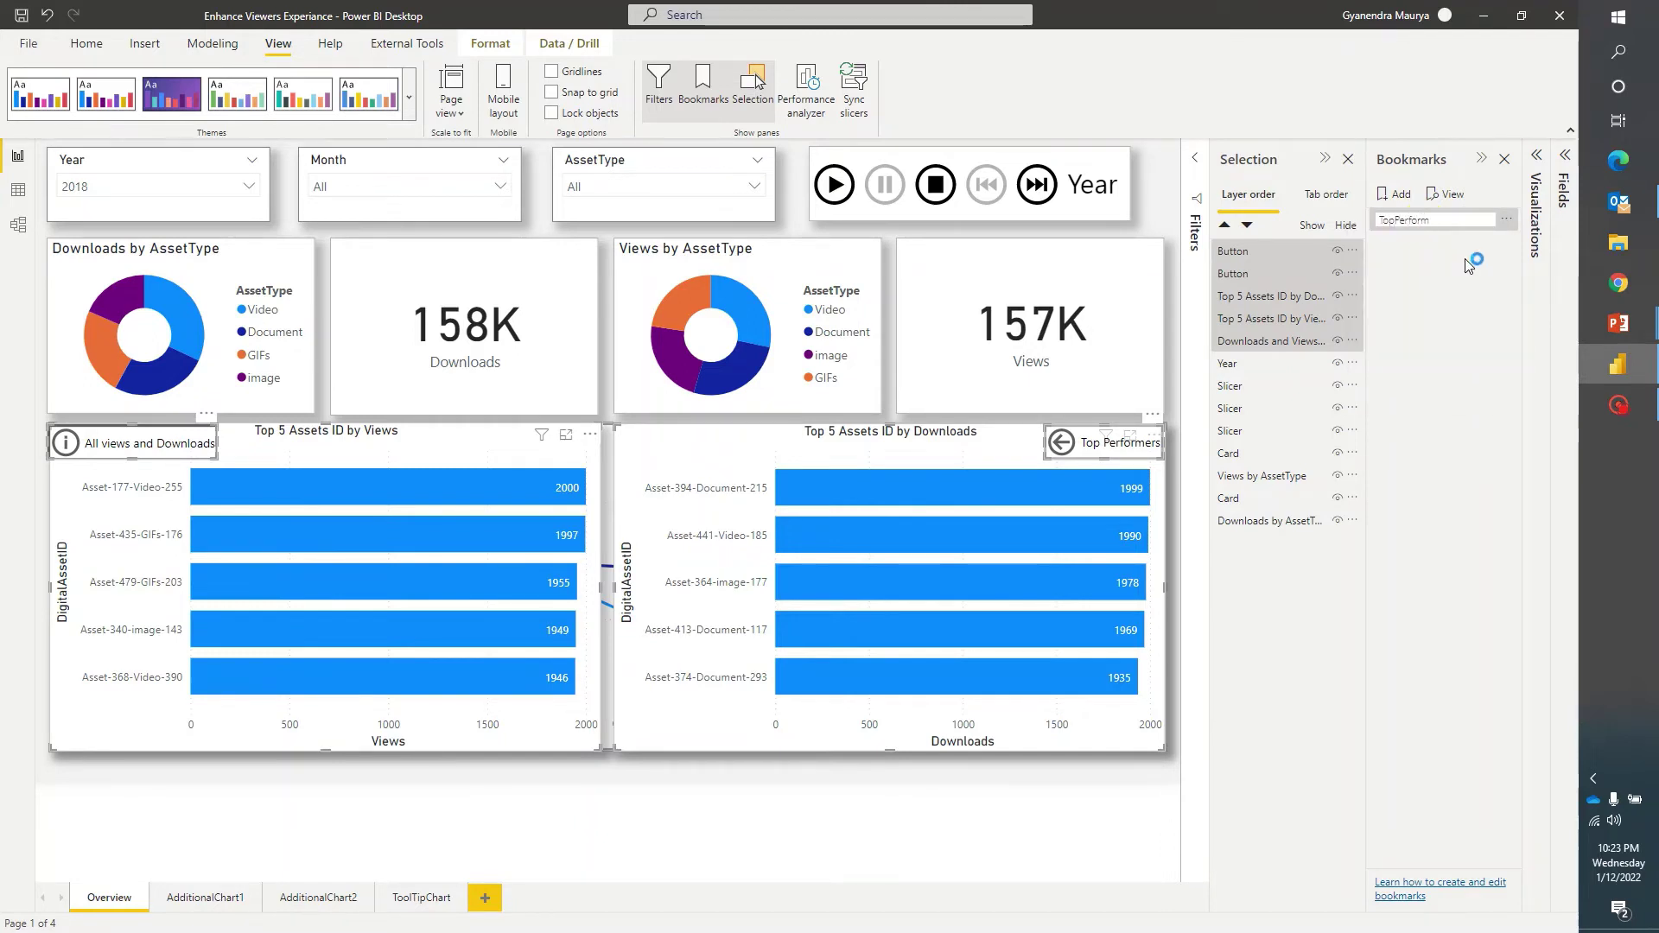
pyautogui.write('er')
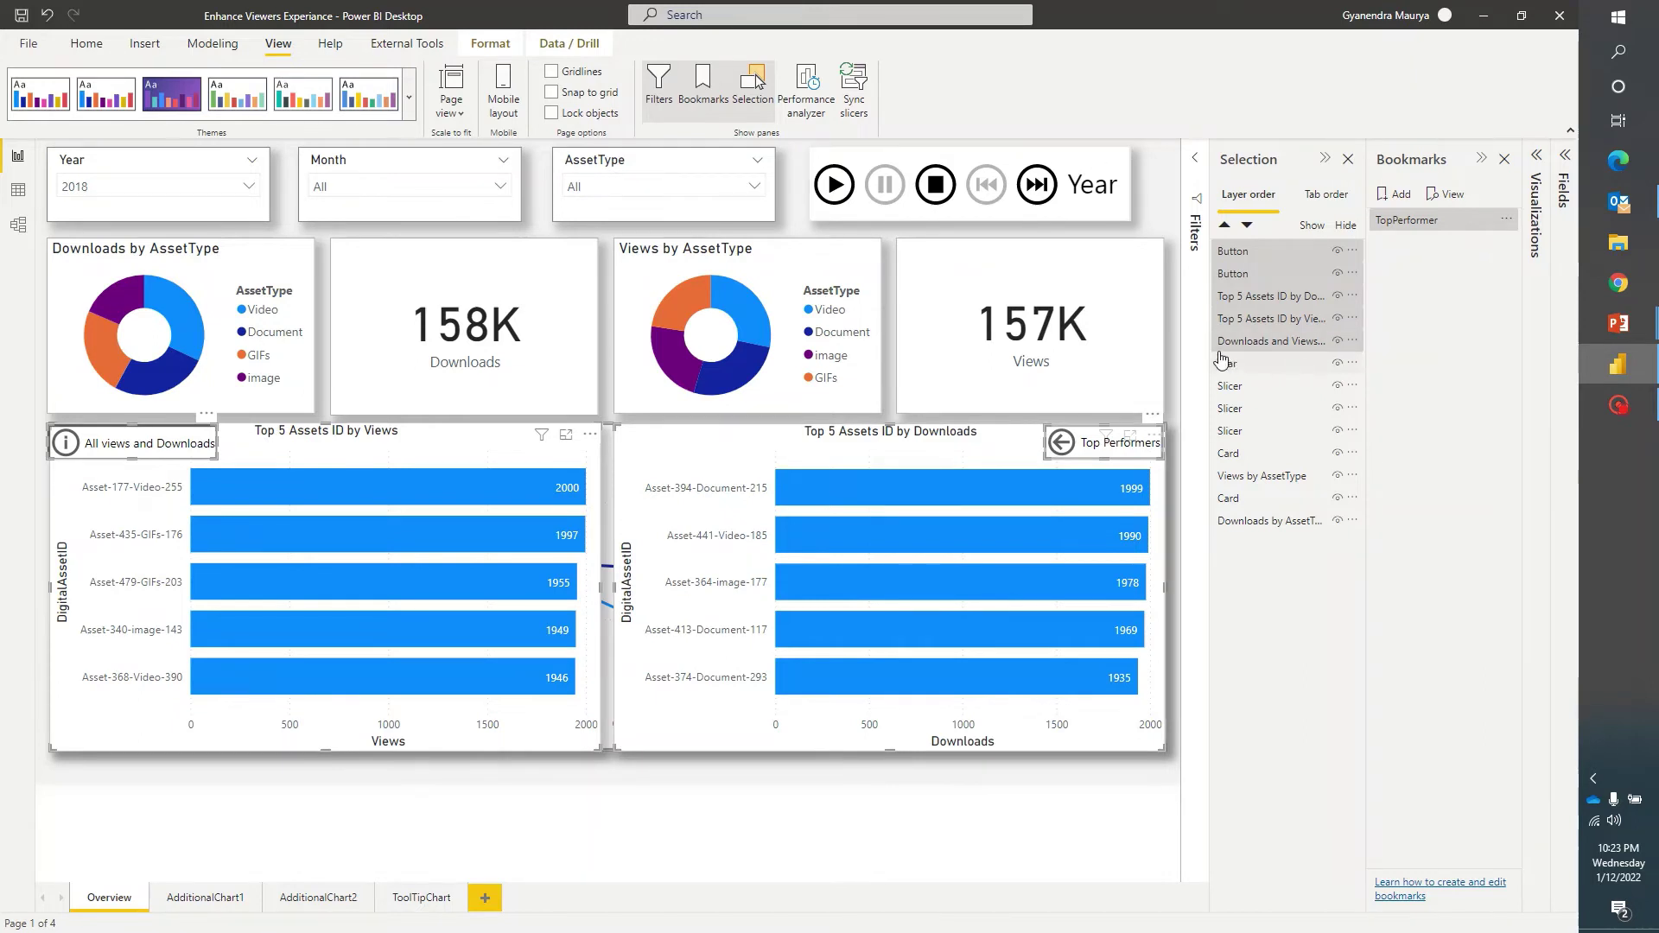
# - Hide the Downloads and Views by Month line chart on the Overview page
pyautogui.keyDown('ctrl'); pyautogui.click(1270, 344); pyautogui.keyUp('ctrl')
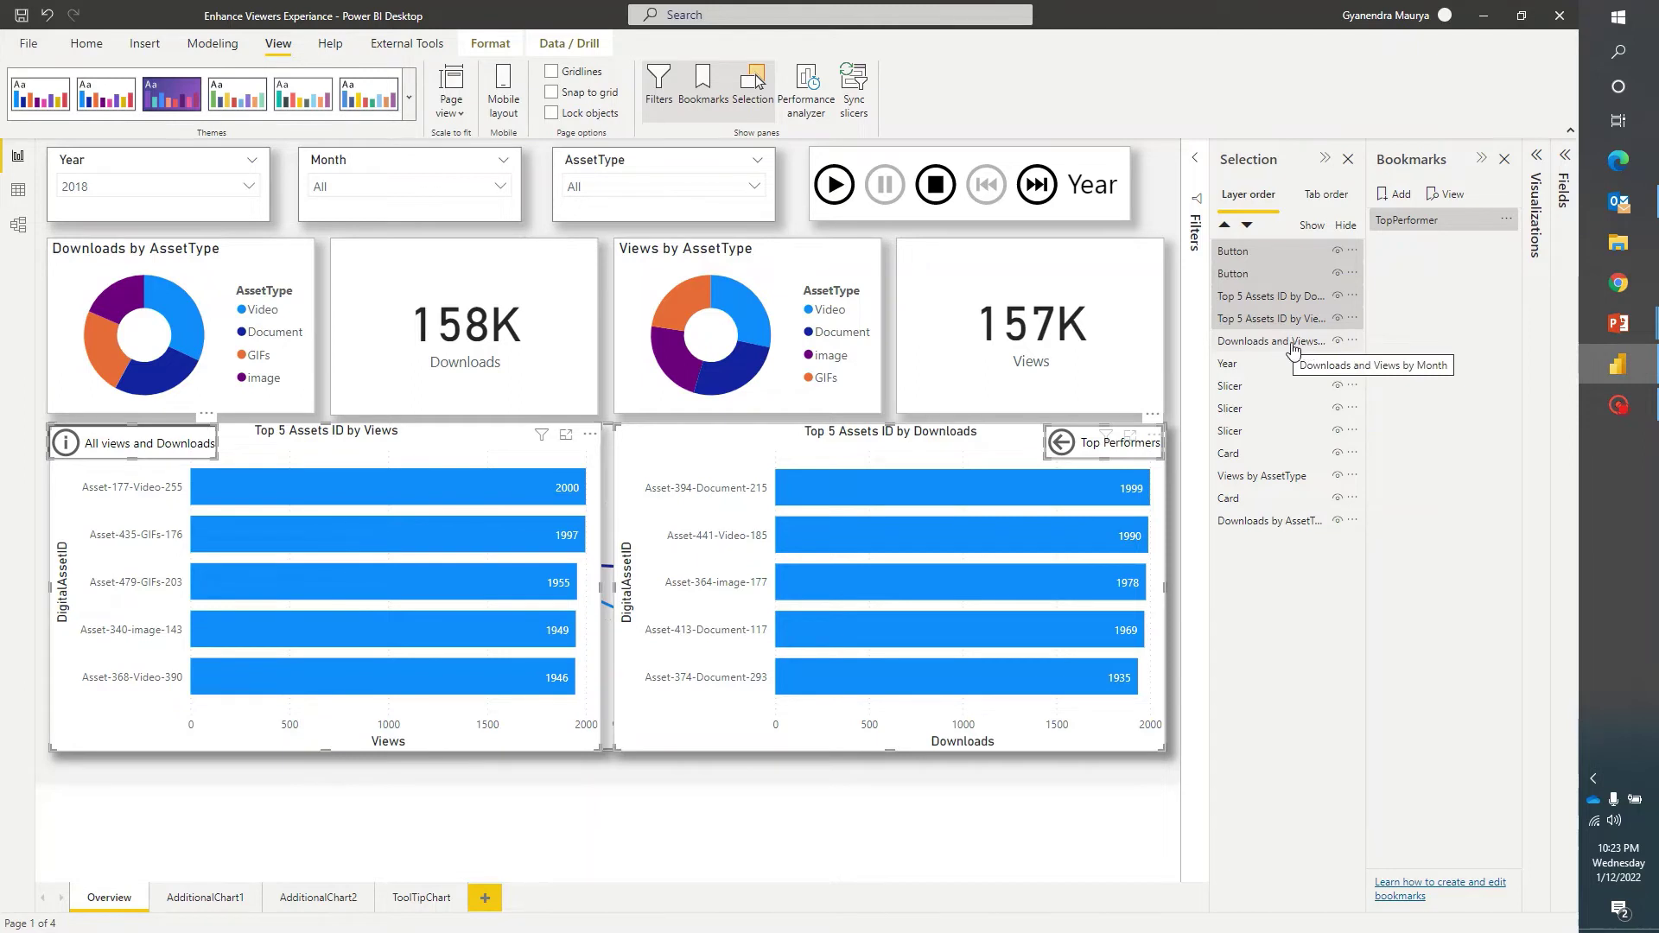
pyautogui.keyDown('ctrl'); pyautogui.click(1294, 345); pyautogui.keyUp('ctrl')
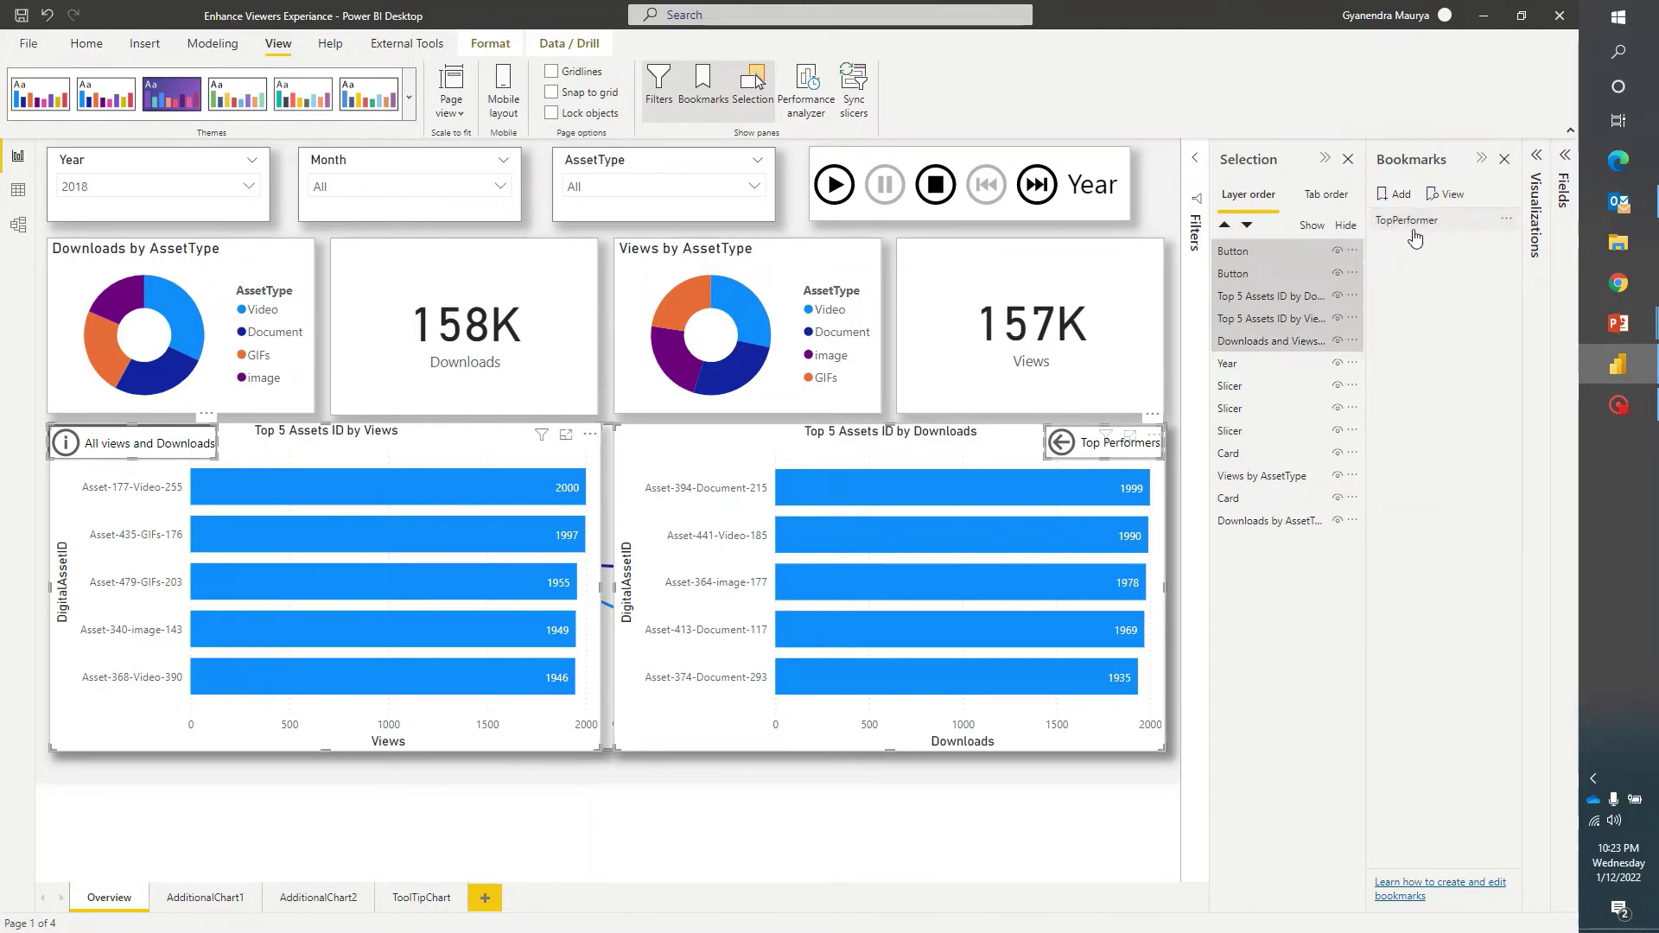
pyautogui.click(1415, 238)
pyautogui.keyDown('ctrl'); pyautogui.click(1337, 342); pyautogui.keyUp('ctrl')
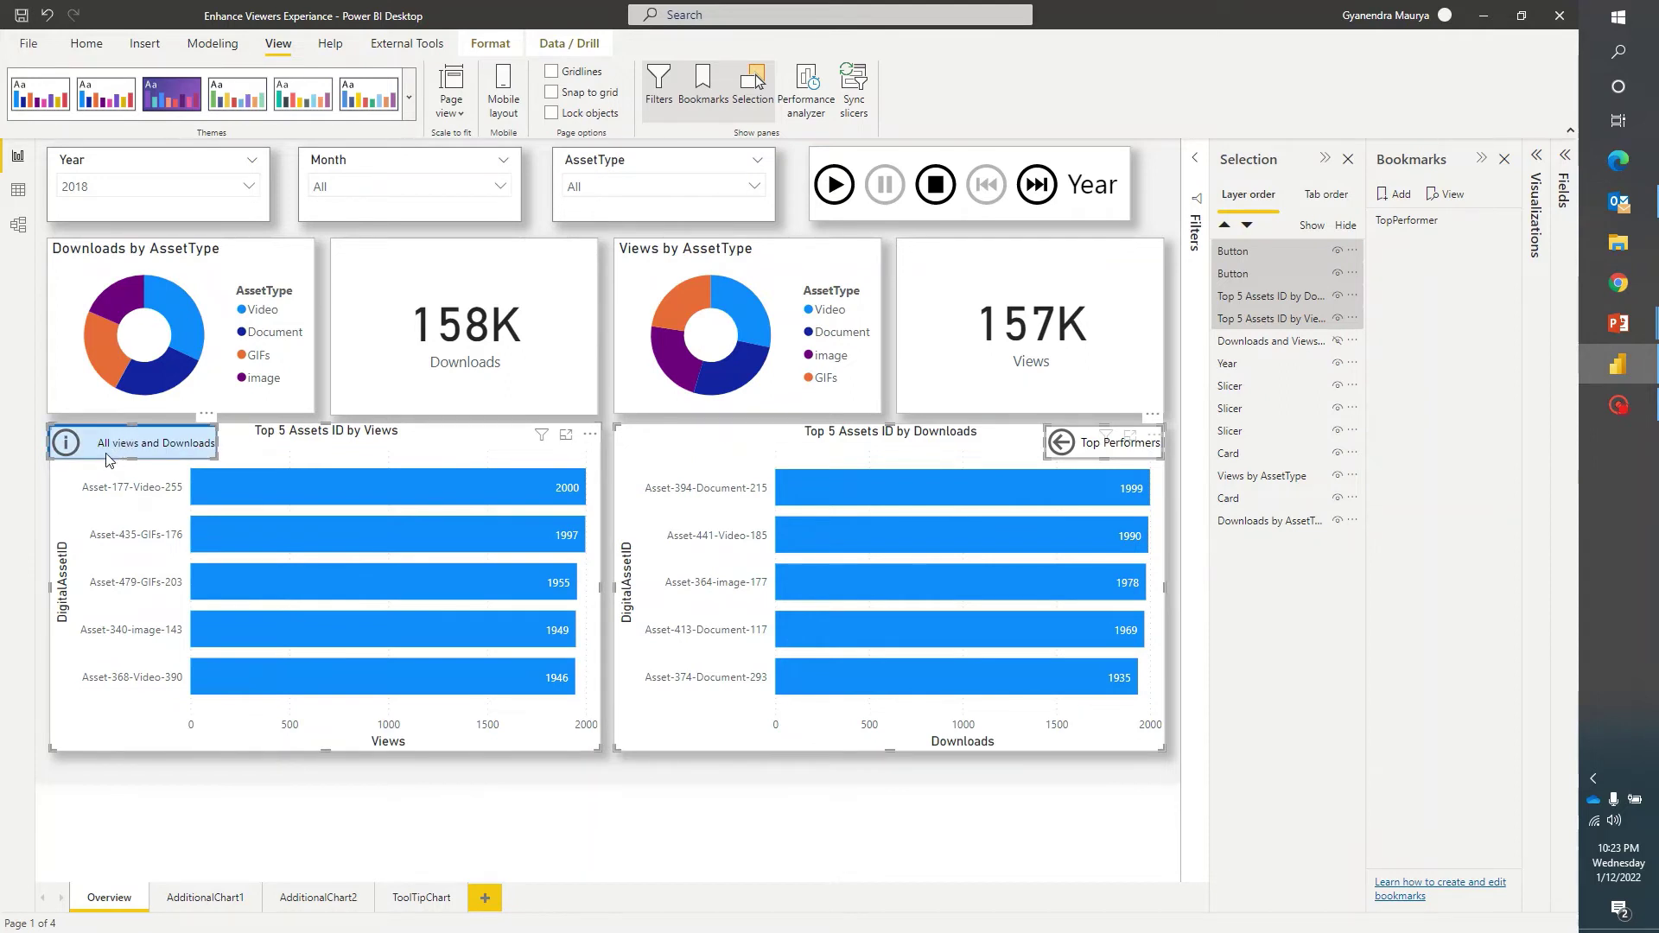
# - Hide and show the All views and Downloads button to identify it, and hide the Top Performers button
pyautogui.click(1000, 434)
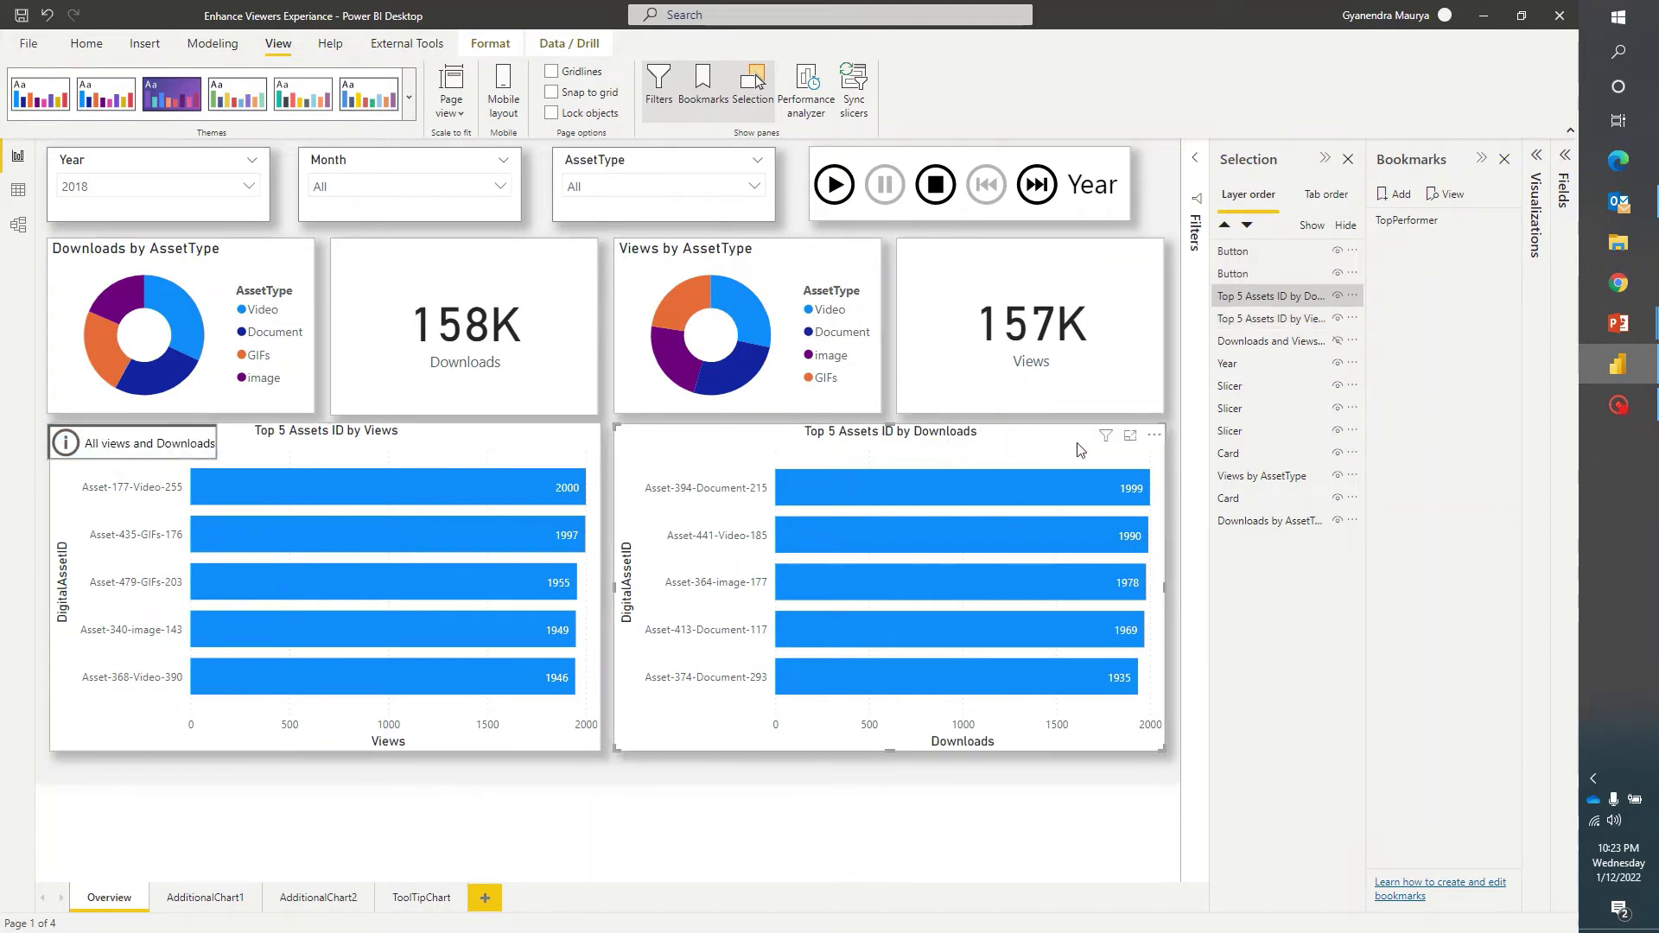
pyautogui.click(1254, 275)
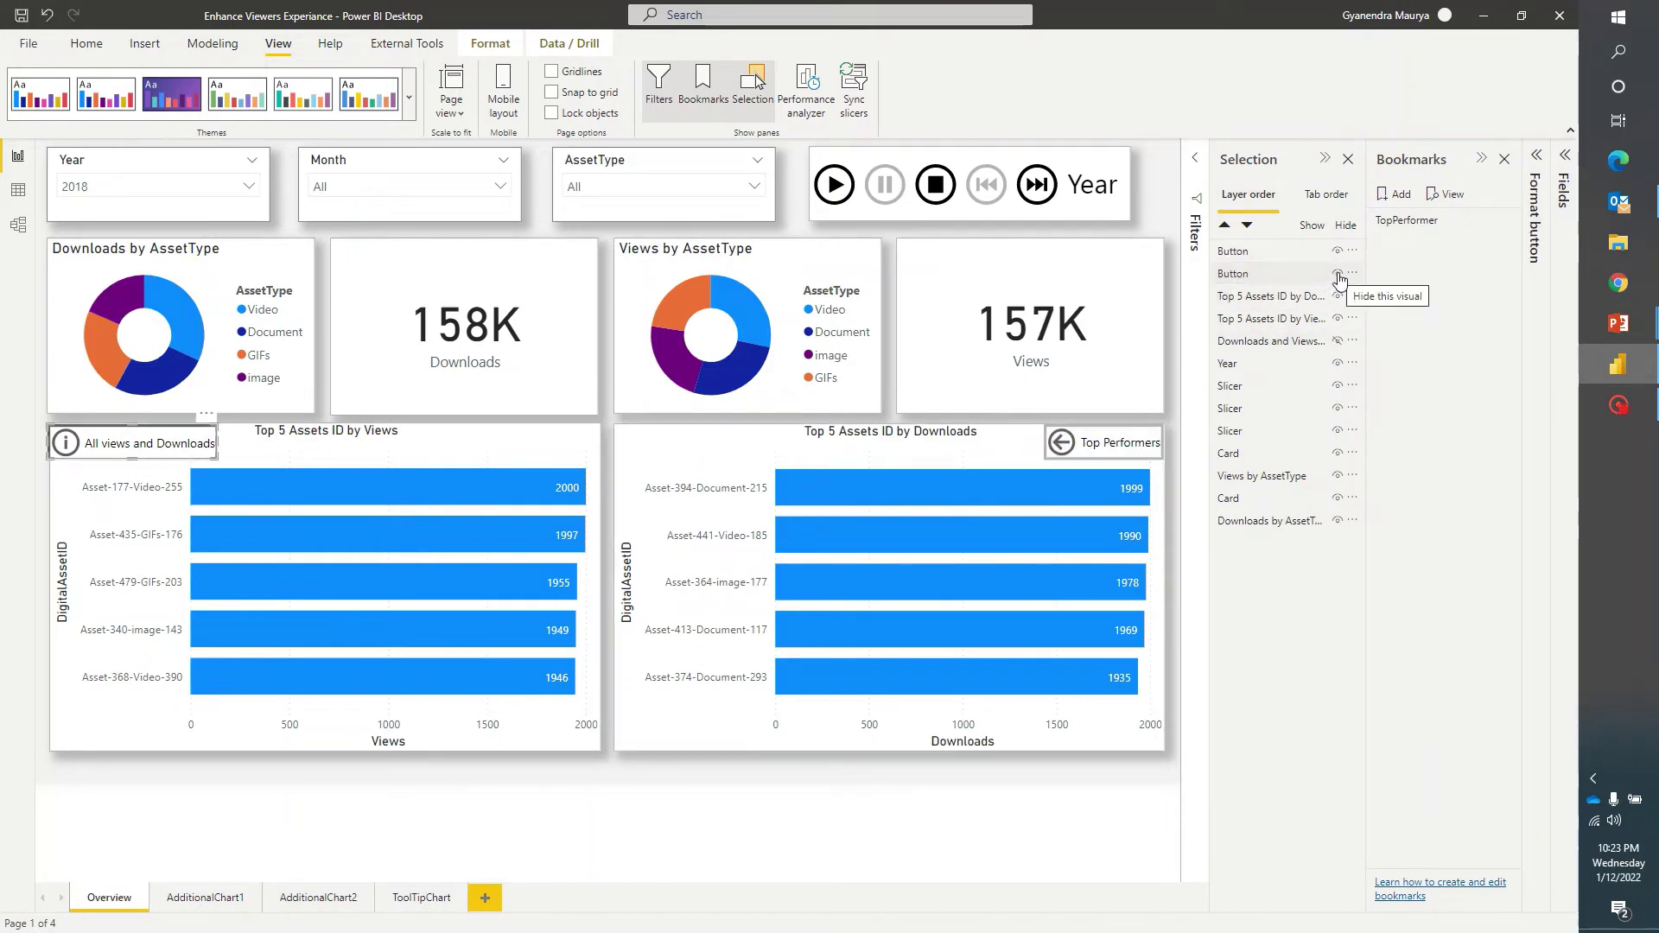
pyautogui.click(1338, 275)
pyautogui.click(1337, 273)
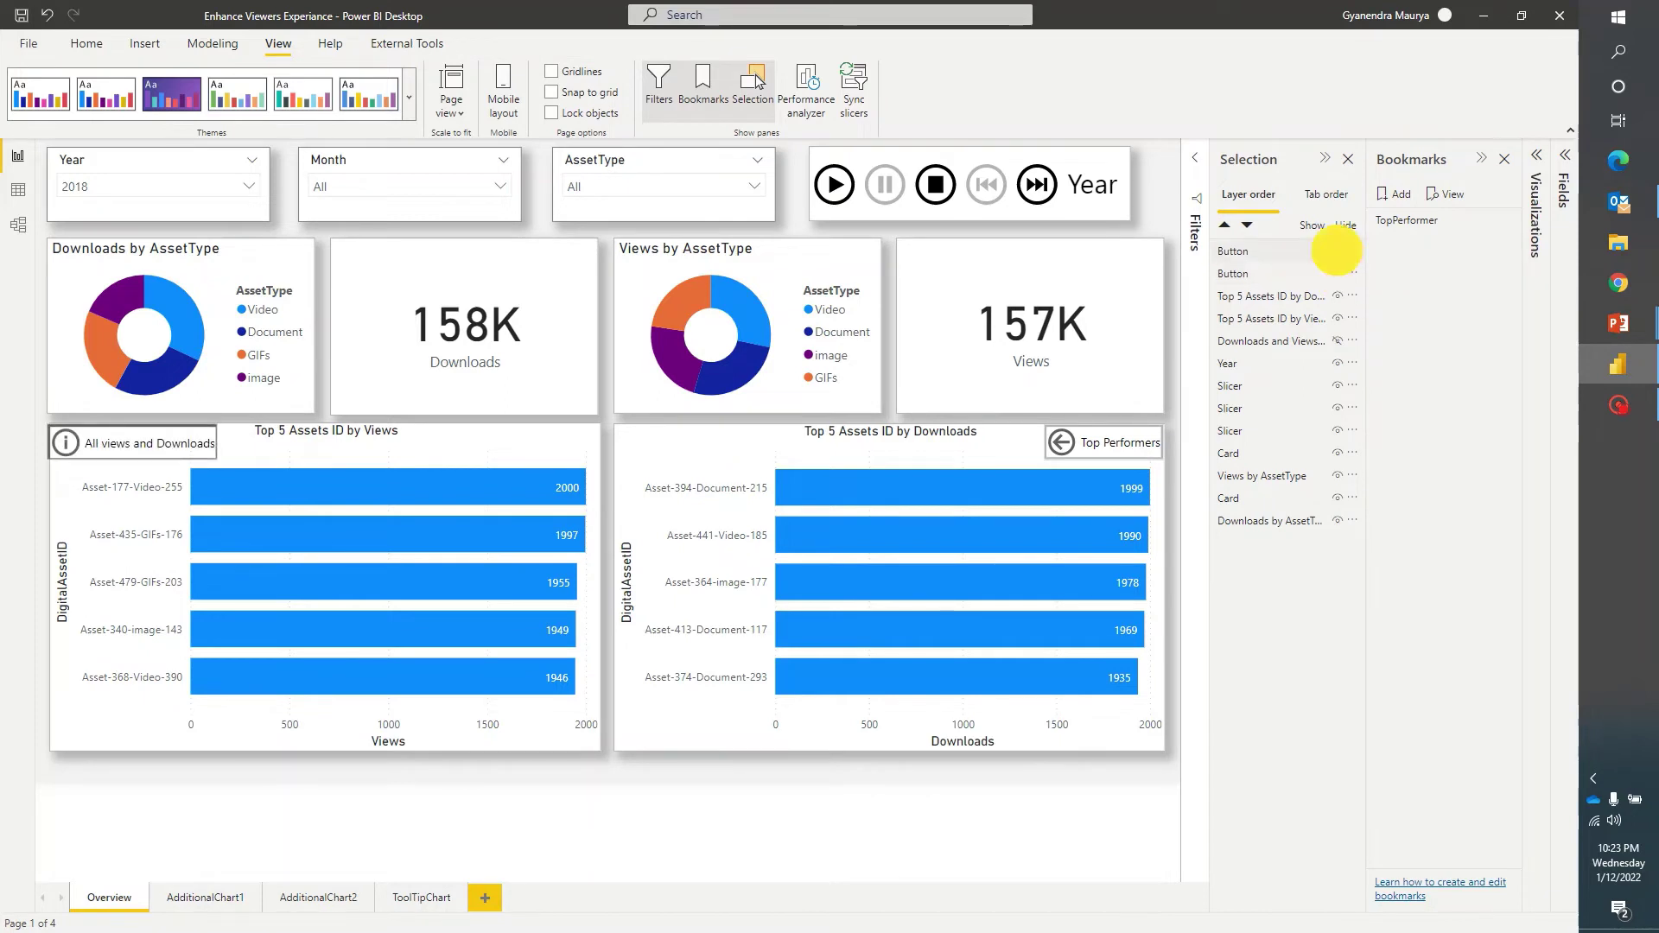
pyautogui.click(1338, 251)
# - Select both buttons, both Top 5 charts and the monthly line chart, and update the TopPerformer bookmark with the current state
pyautogui.click(1255, 251)
pyautogui.keyDown('ctrl'); pyautogui.click(1248, 273); pyautogui.keyUp('ctrl')
pyautogui.keyDown('ctrl'); pyautogui.click(1253, 296); pyautogui.keyUp('ctrl')
pyautogui.keyDown('ctrl'); pyautogui.click(1249, 318); pyautogui.keyUp('ctrl')
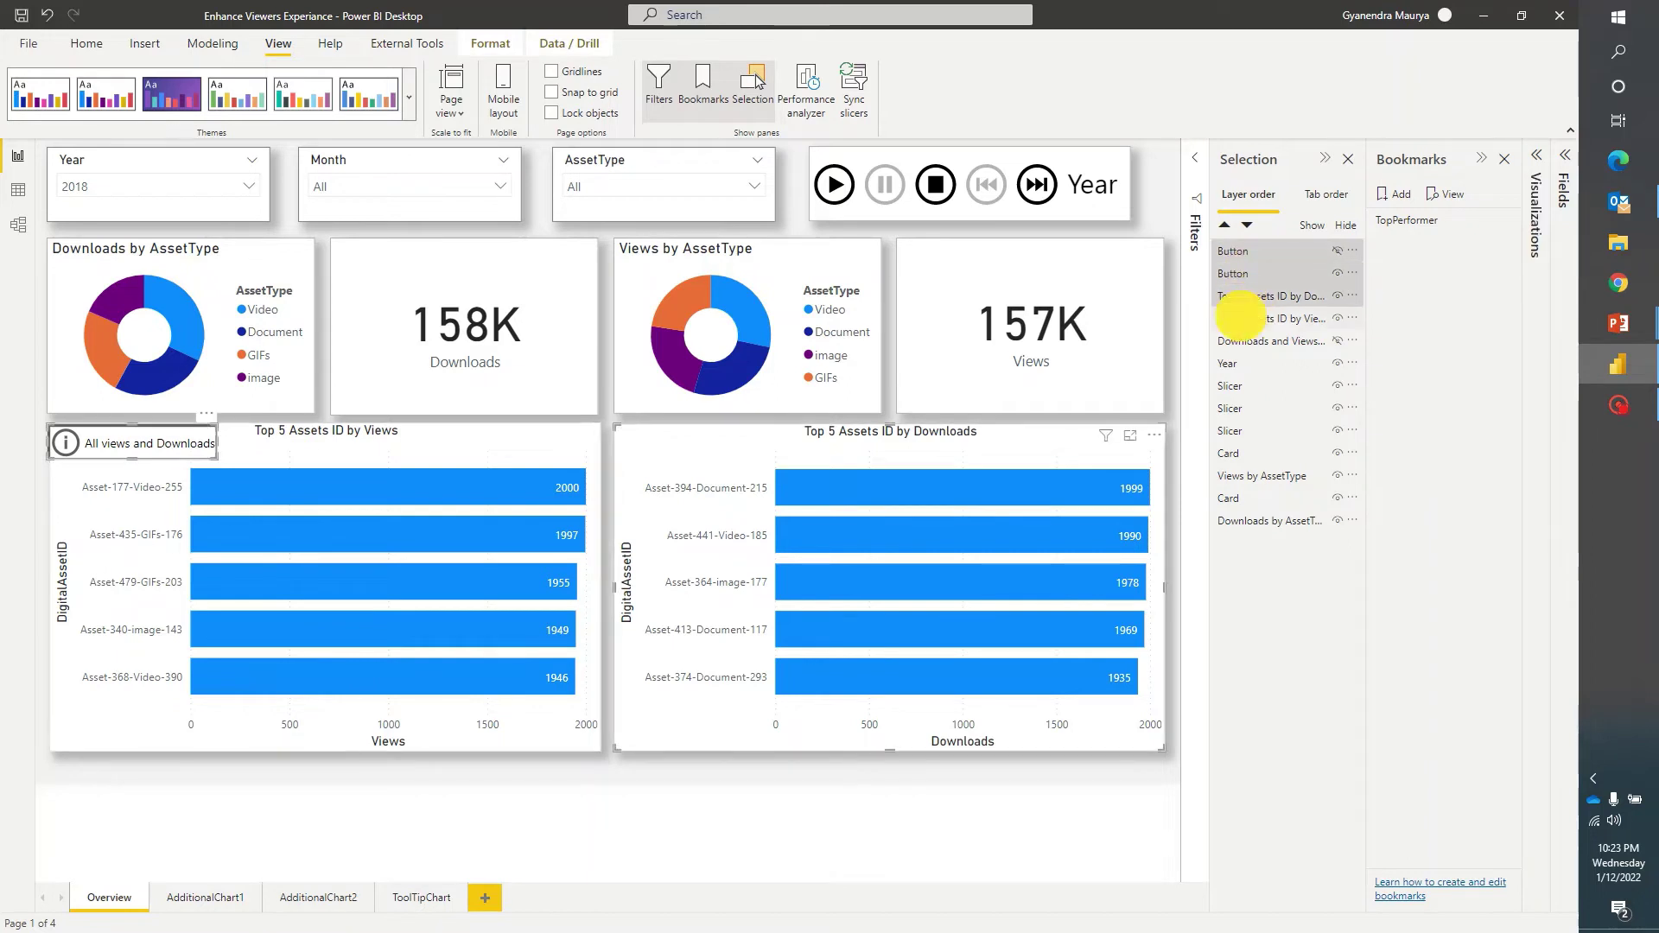
pyautogui.keyDown('ctrl'); pyautogui.click(1239, 341); pyautogui.keyUp('ctrl')
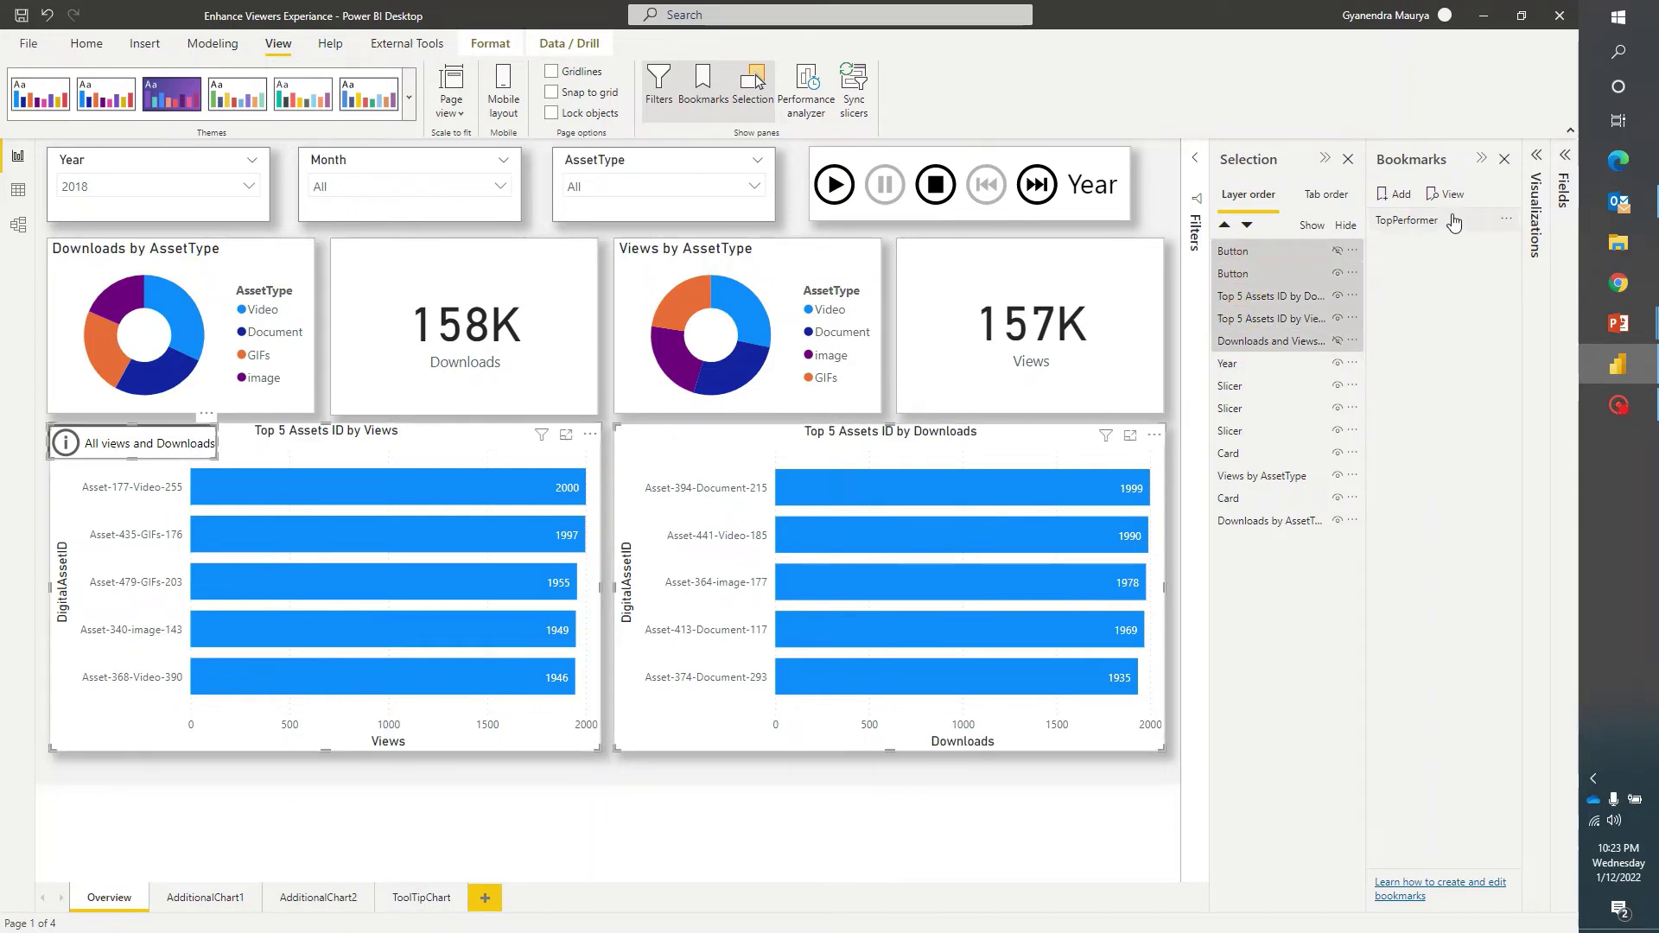
pyautogui.click(1504, 222)
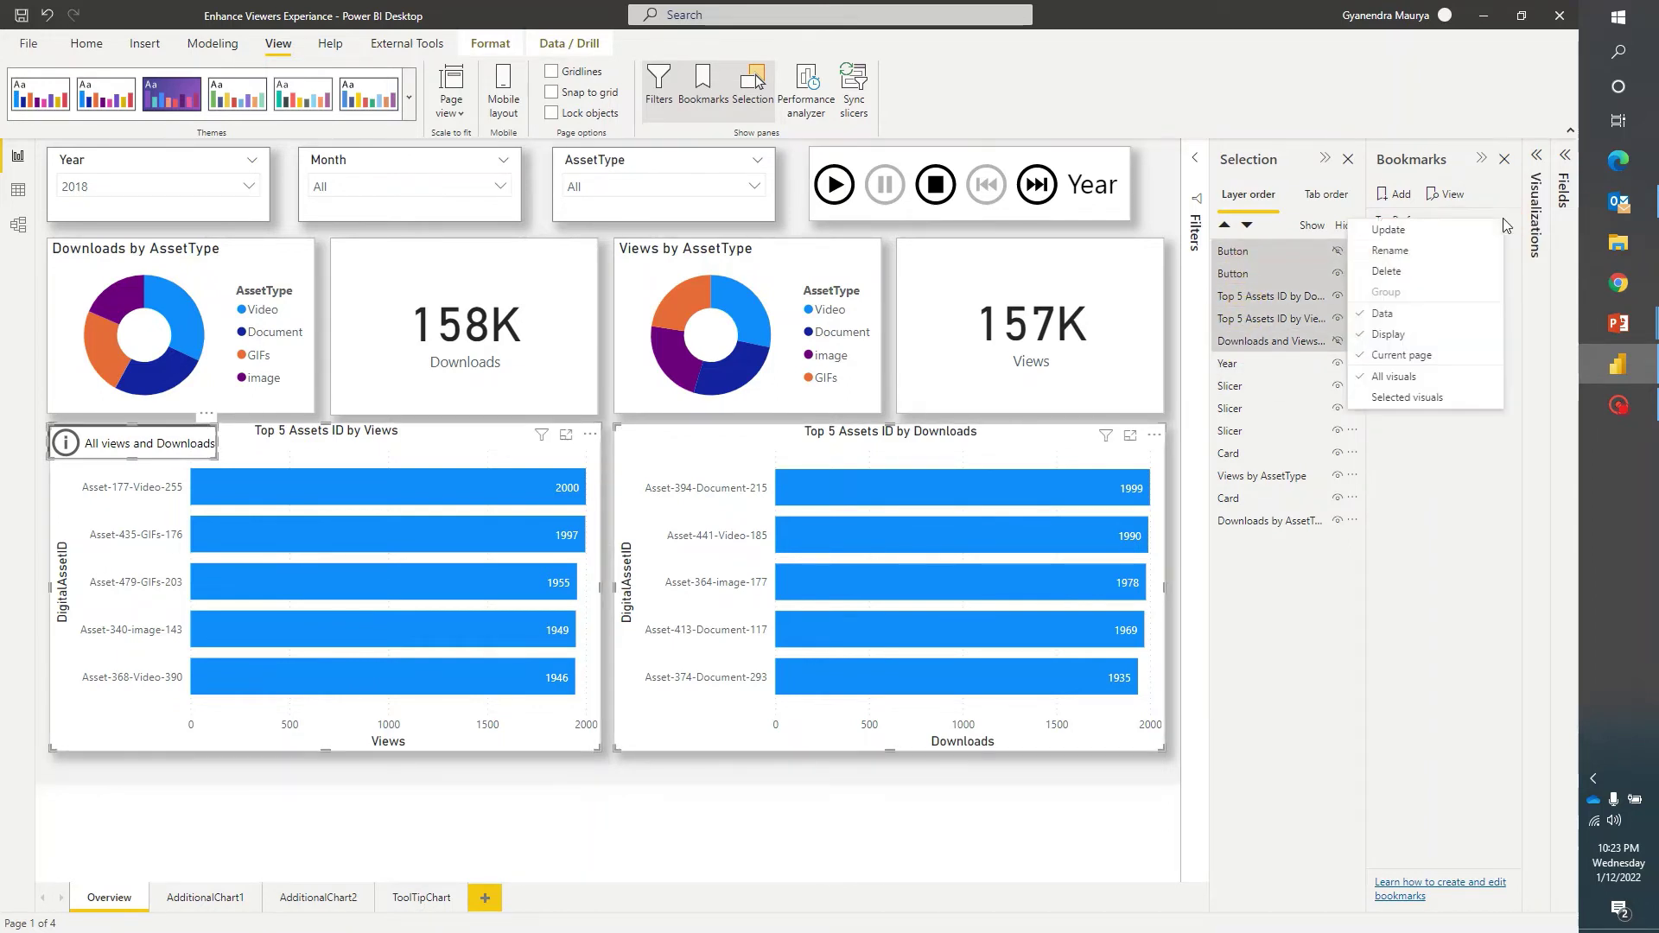
pyautogui.click(1413, 229)
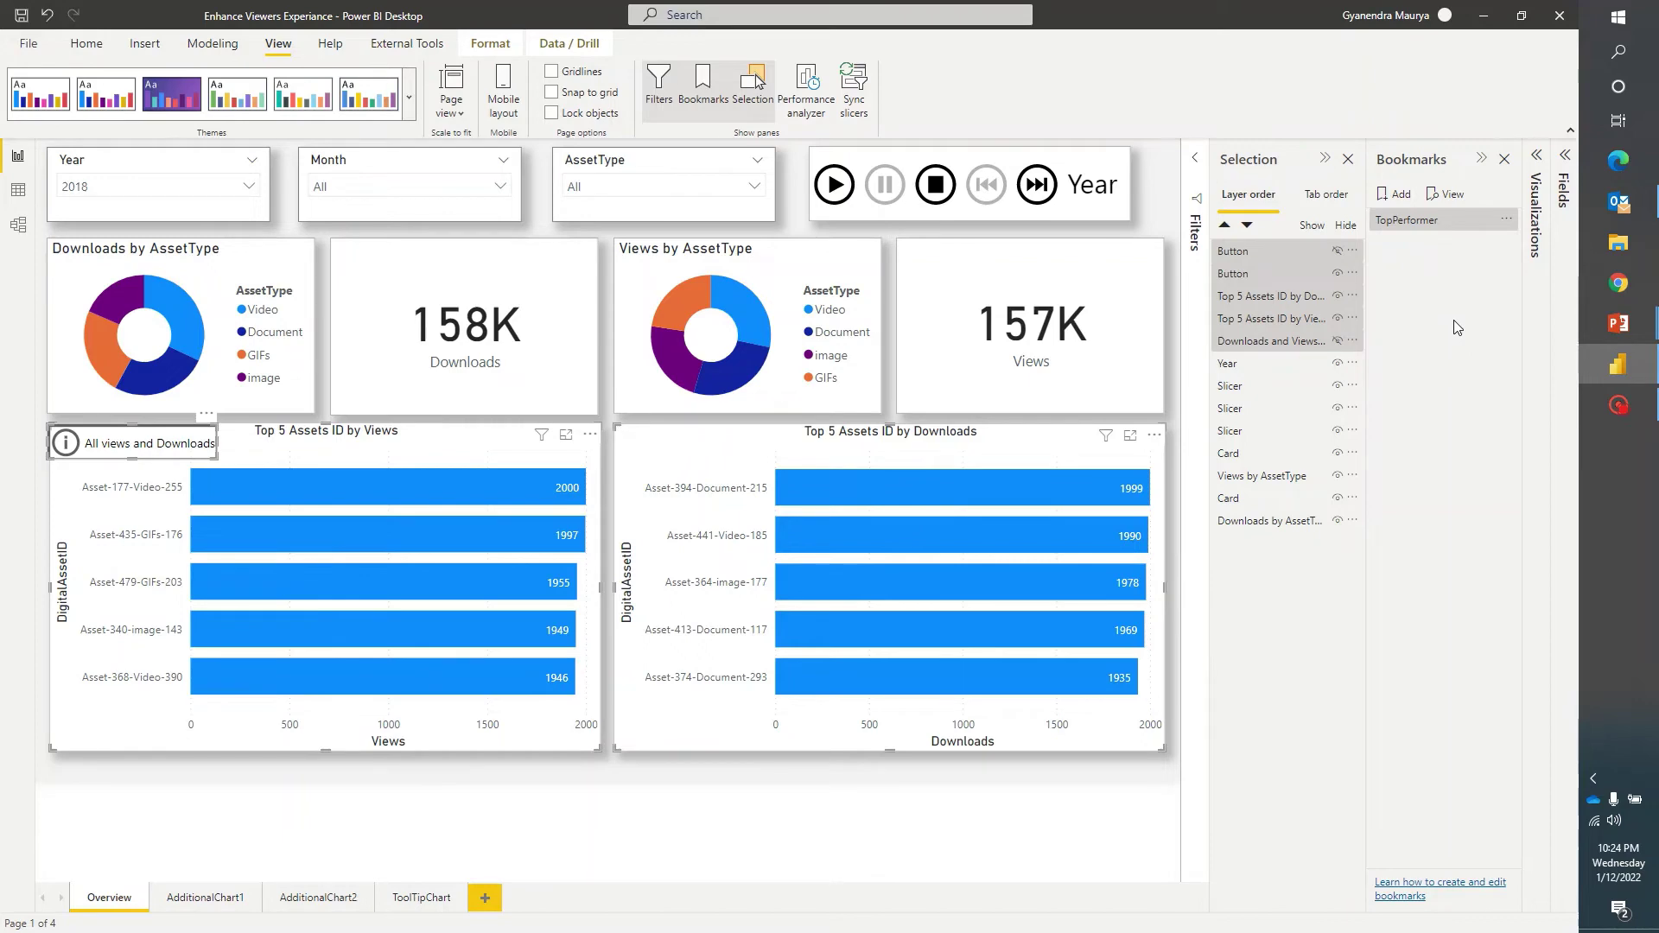
# - Turn off Data for the TopPerformer bookmark, limit it to Selected visuals, and update it
pyautogui.click(1506, 223)
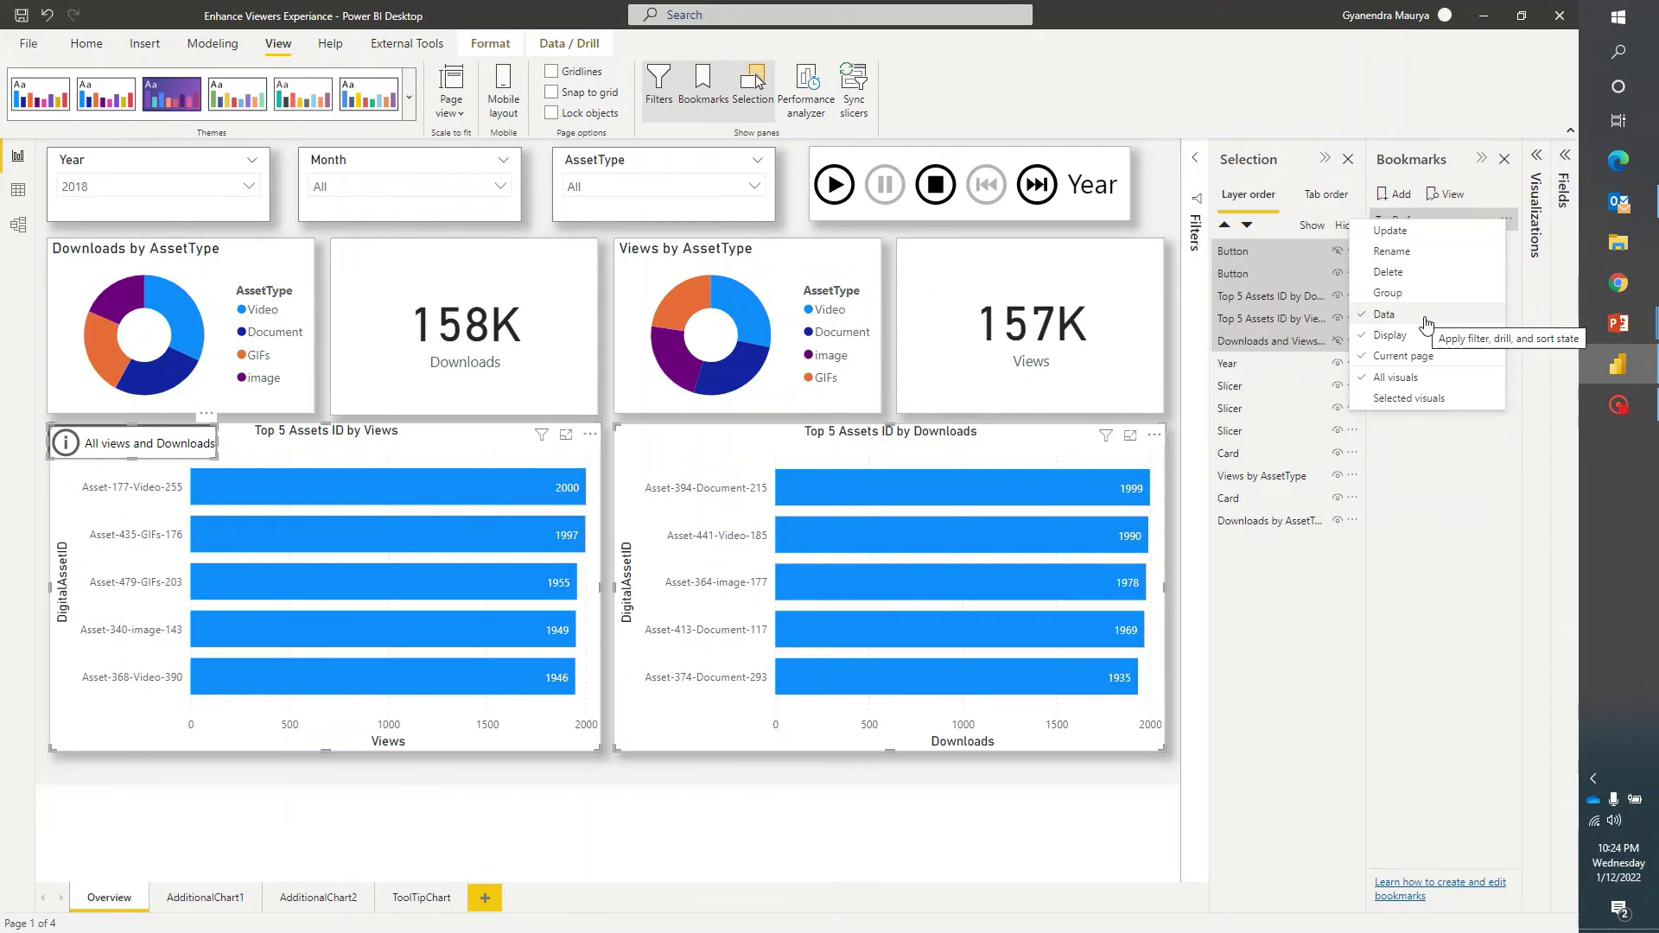
pyautogui.click(1426, 324)
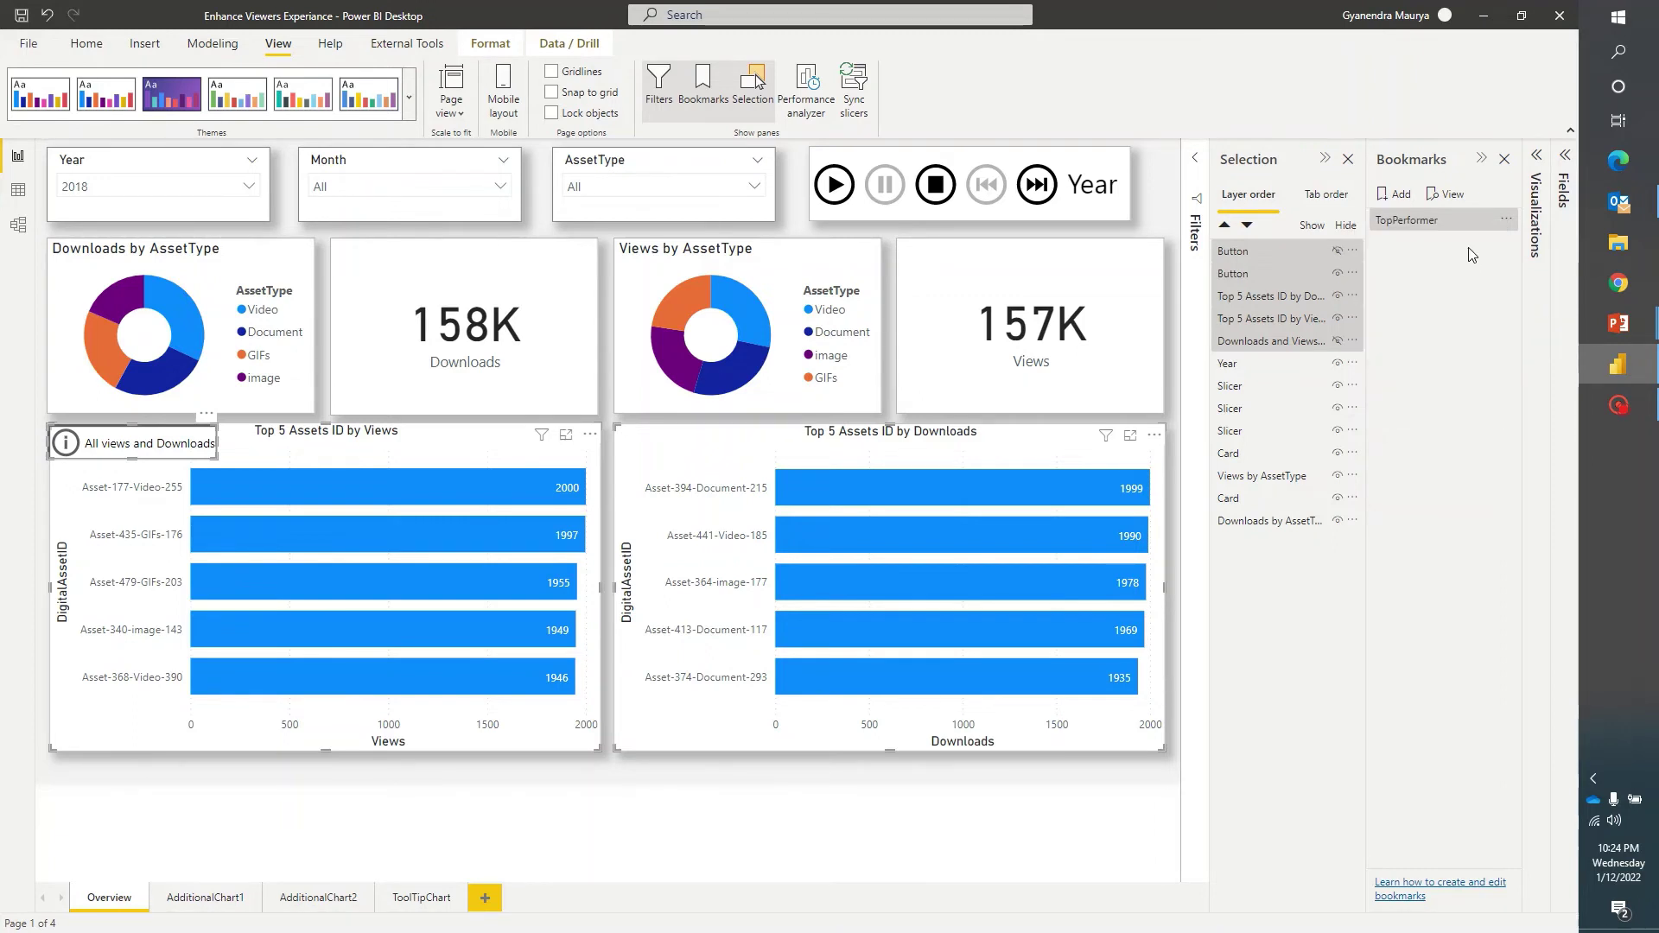
pyautogui.click(1506, 219)
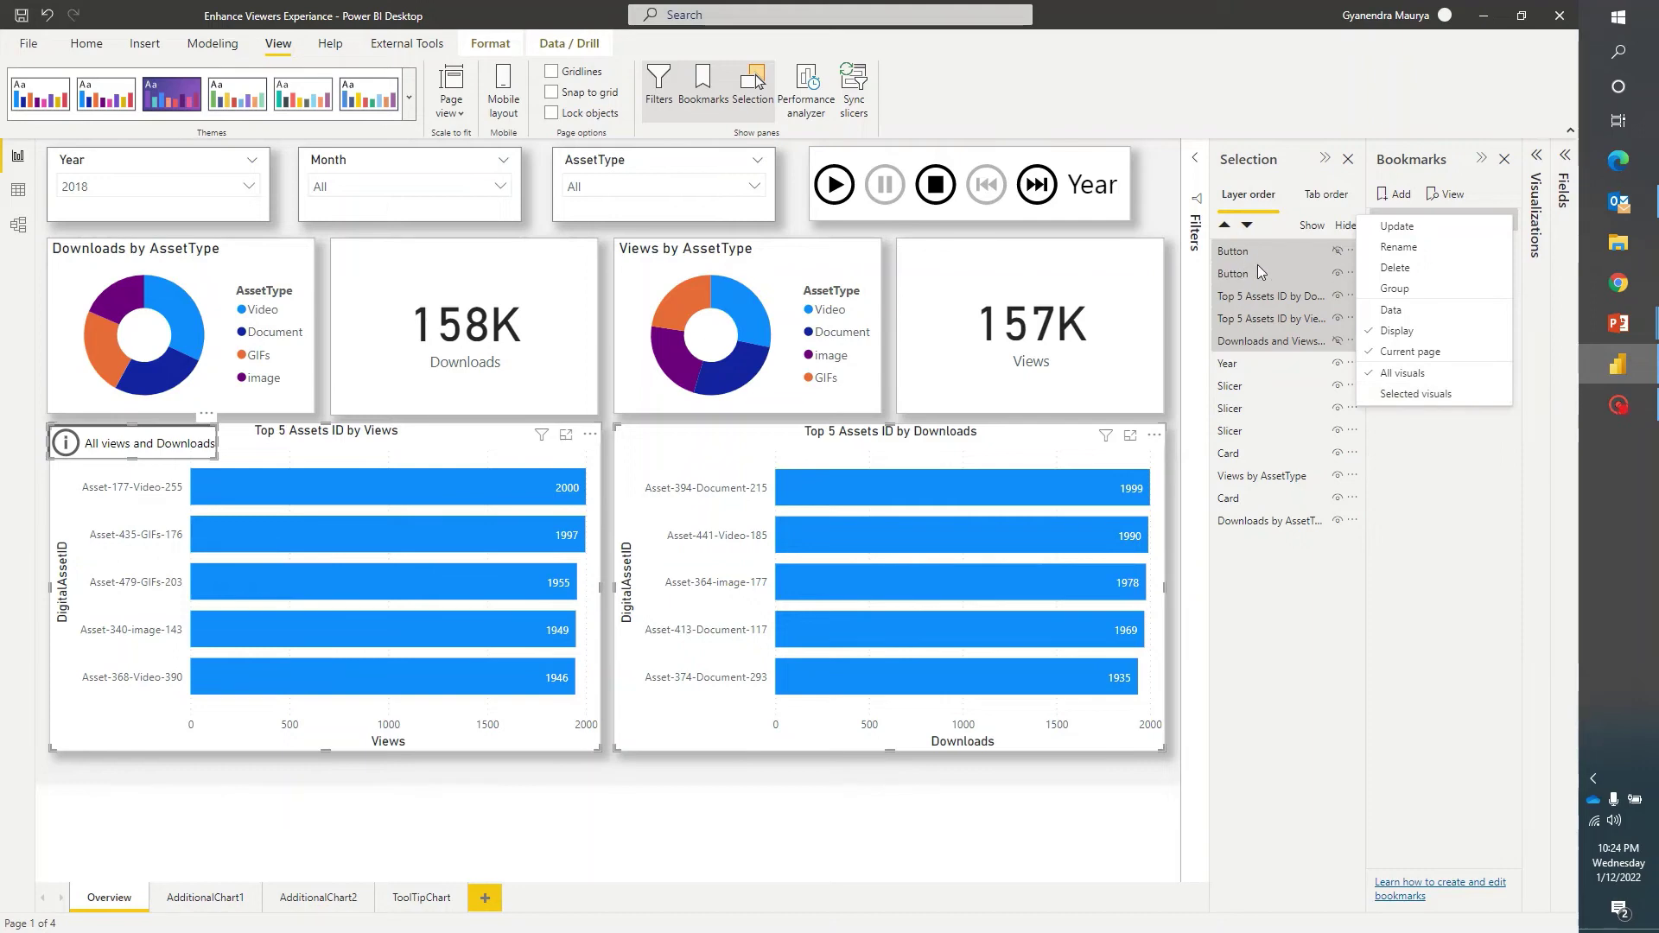
pyautogui.click(1384, 395)
pyautogui.click(1511, 221)
pyautogui.click(1424, 232)
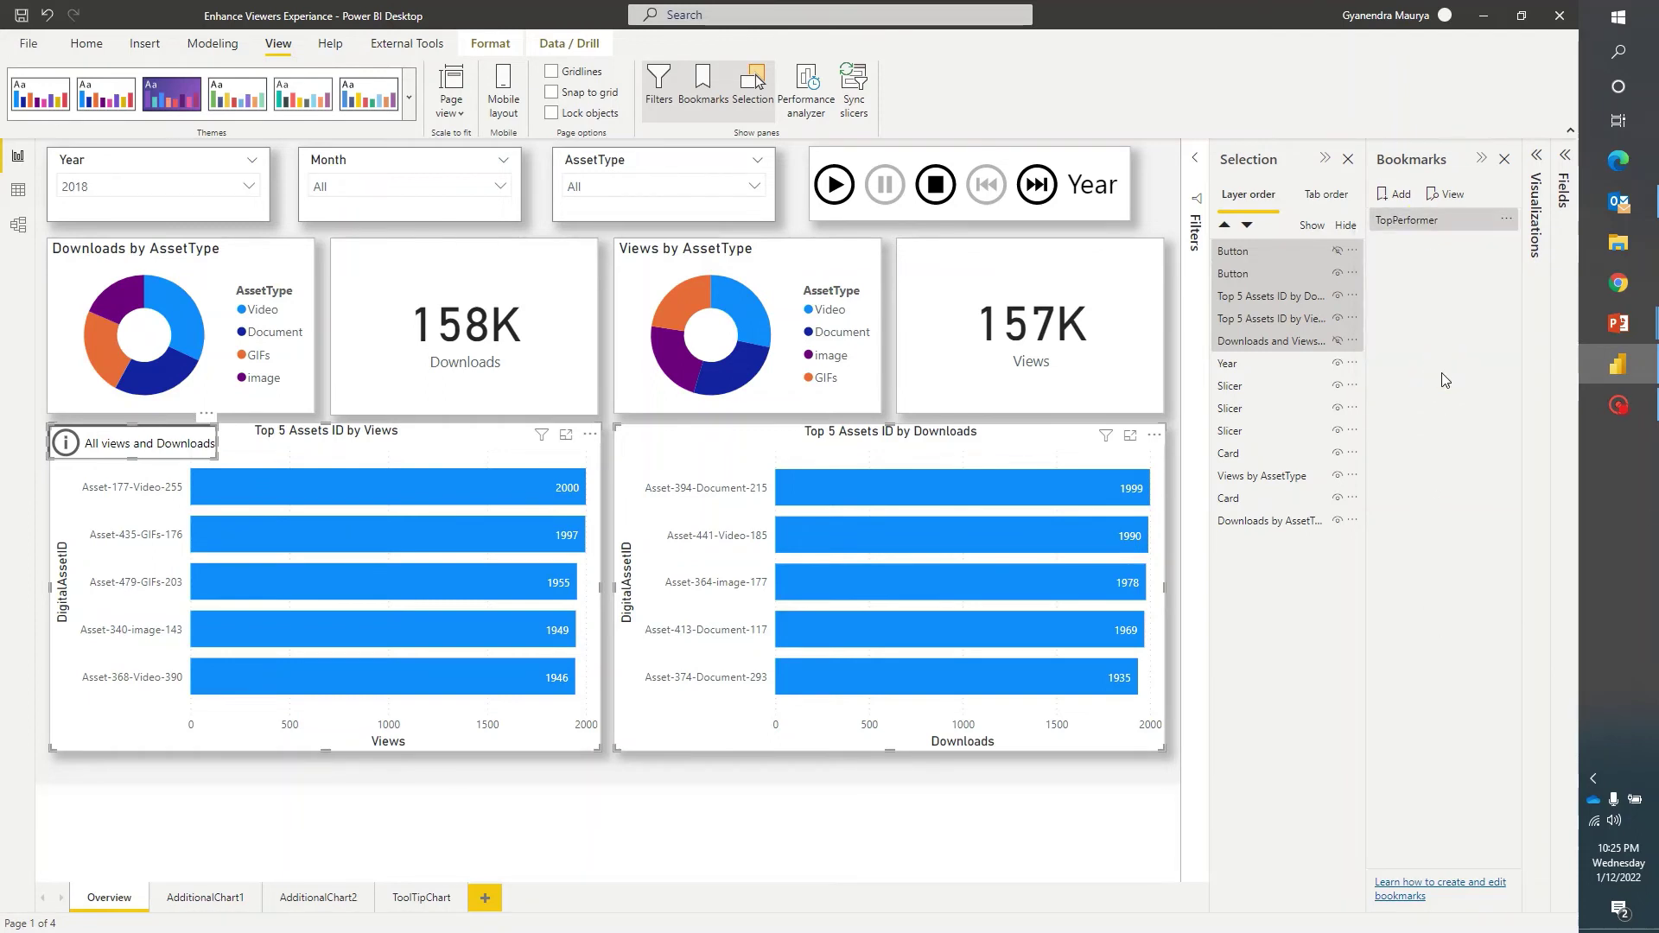
# - Add a second bookmark and rename it AllViewsAndDownloads
pyautogui.click(1390, 196)
pyautogui.click(1509, 241)
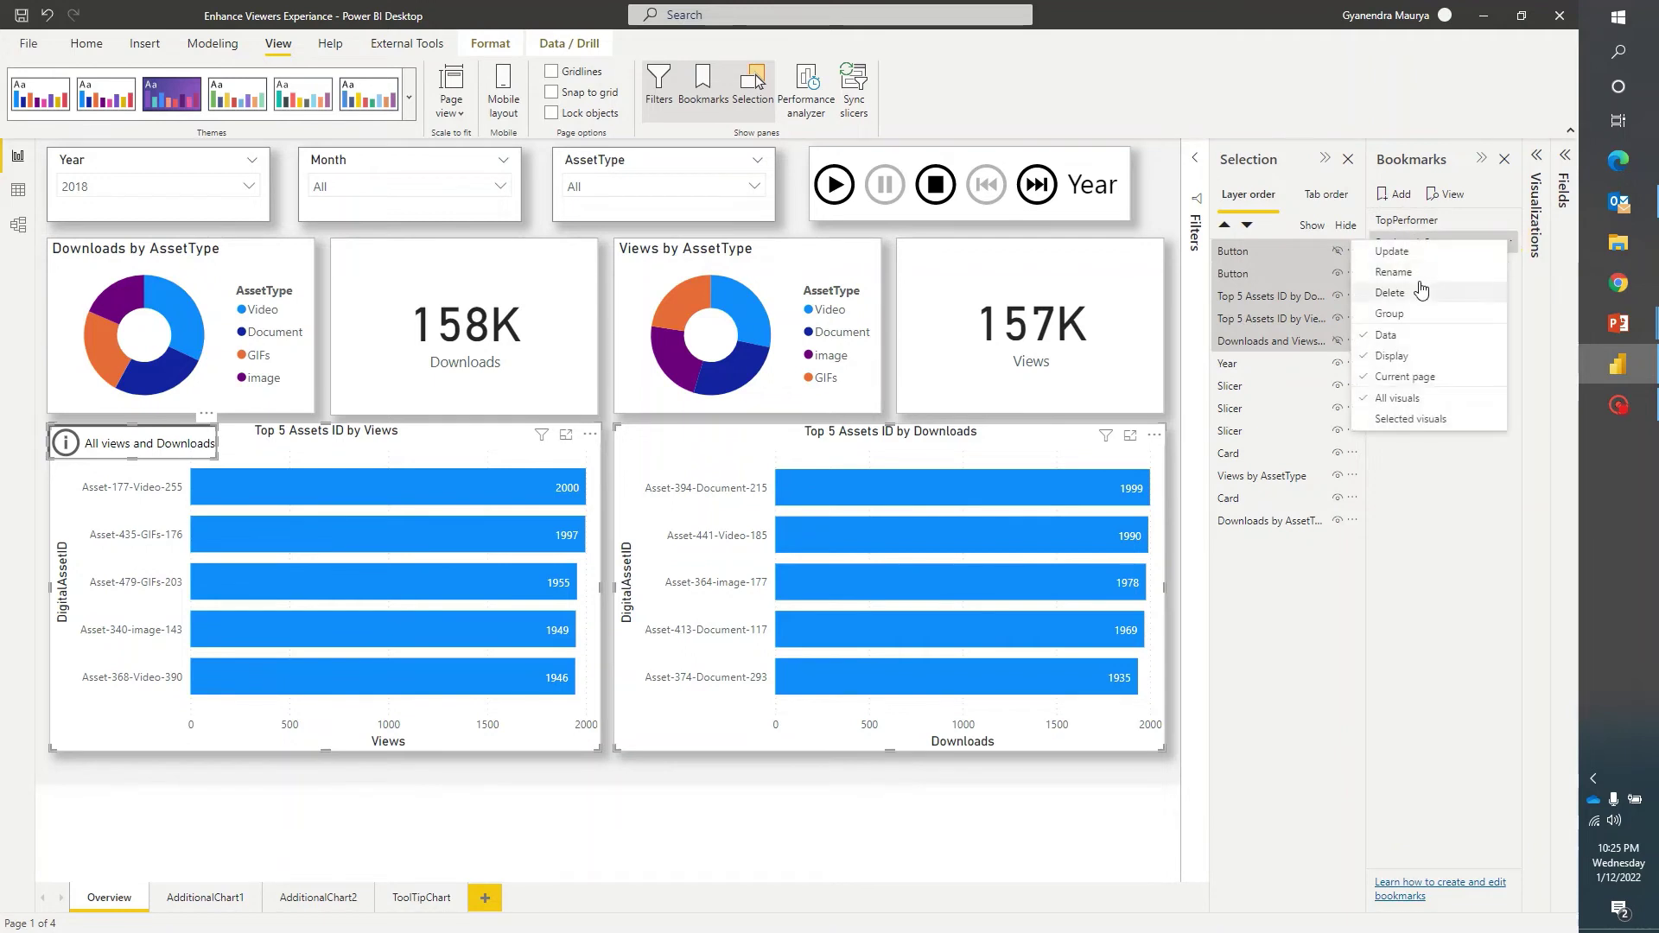
pyautogui.click(1410, 273)
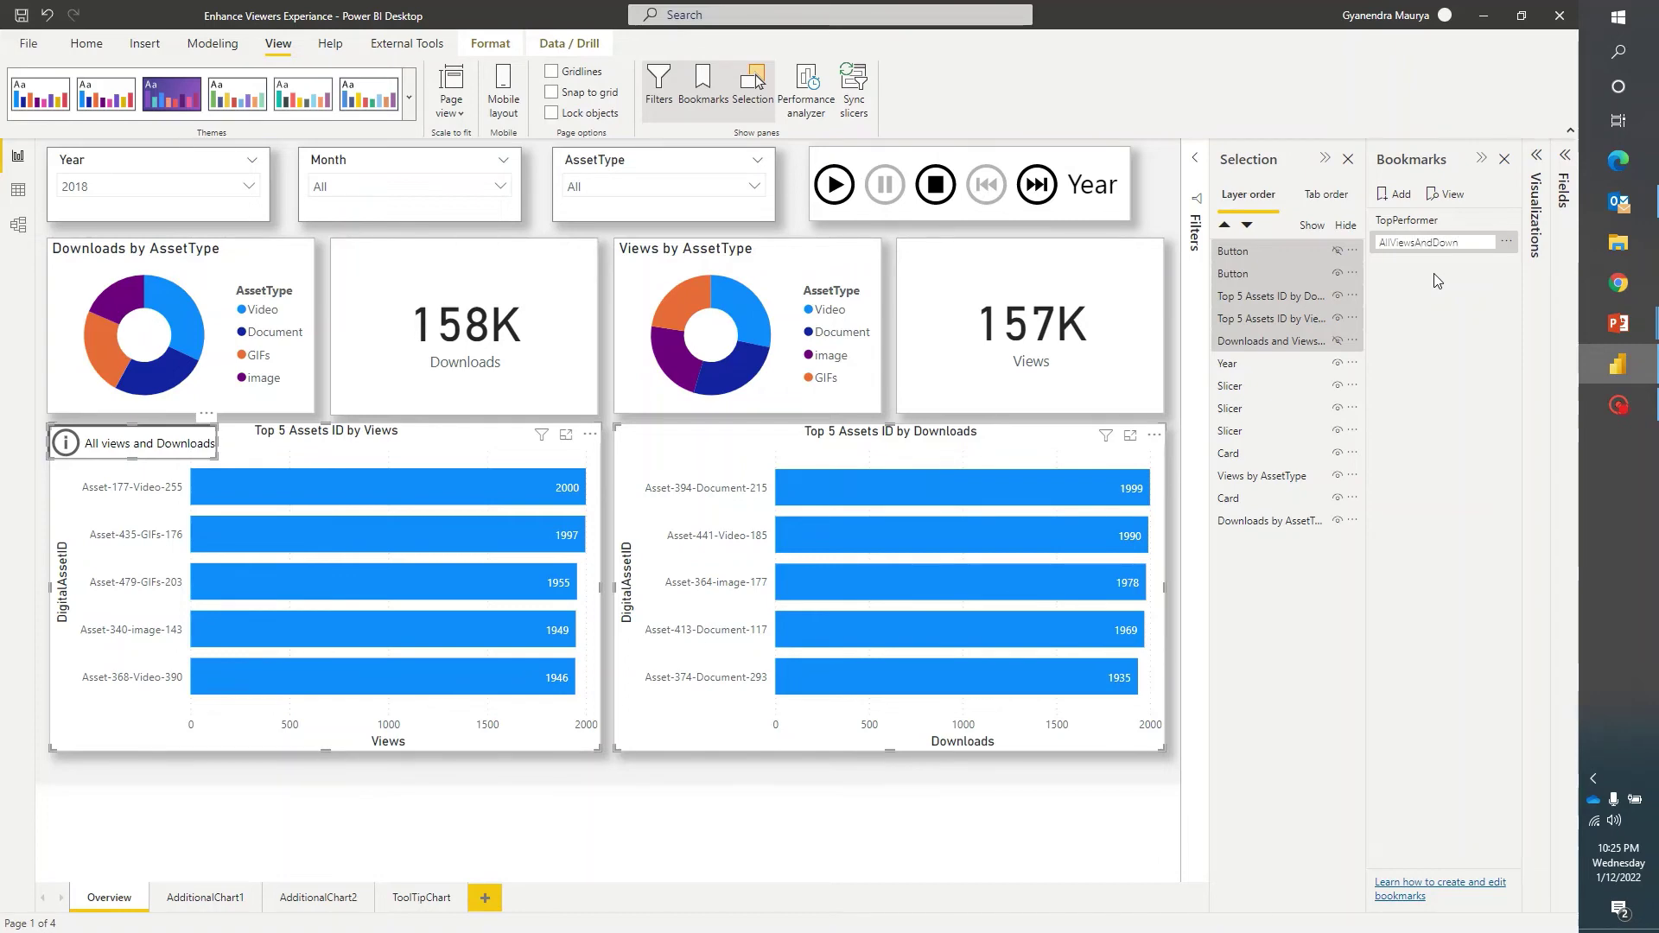
pyautogui.write('AllViewsAndDownloads')
pyautogui.press('Return')
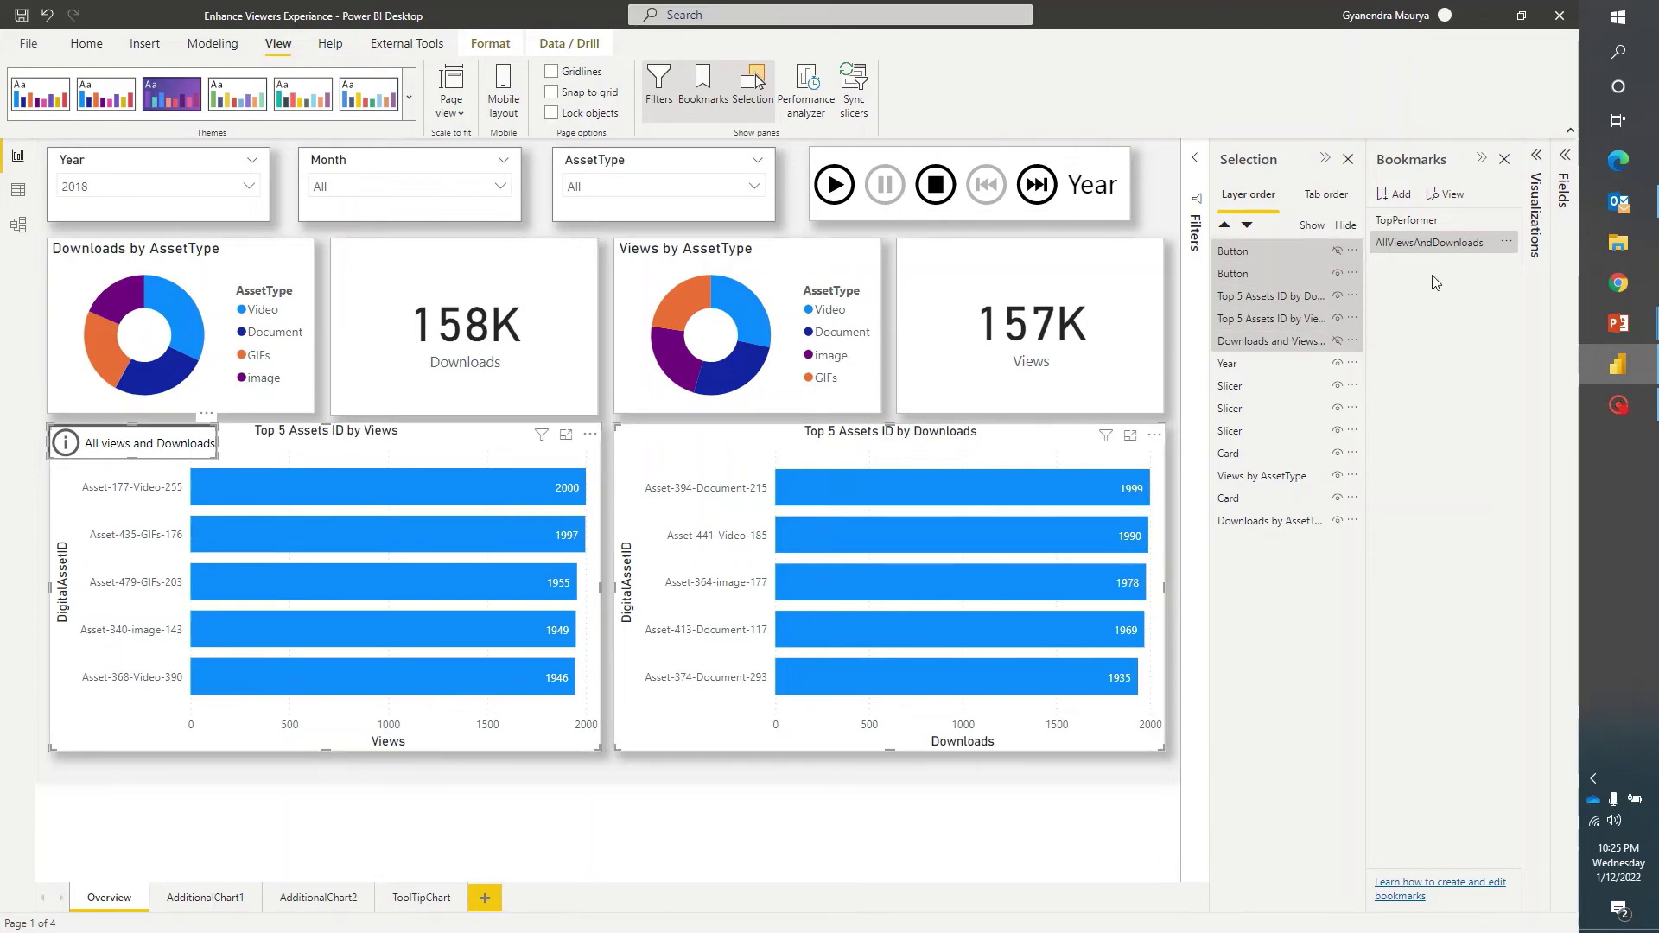
# - Show the Top Performers button and monthly line chart, hide the other button and Top 5 charts, and apply the AllViewsAndDownloads bookmark
pyautogui.click(1336, 252)
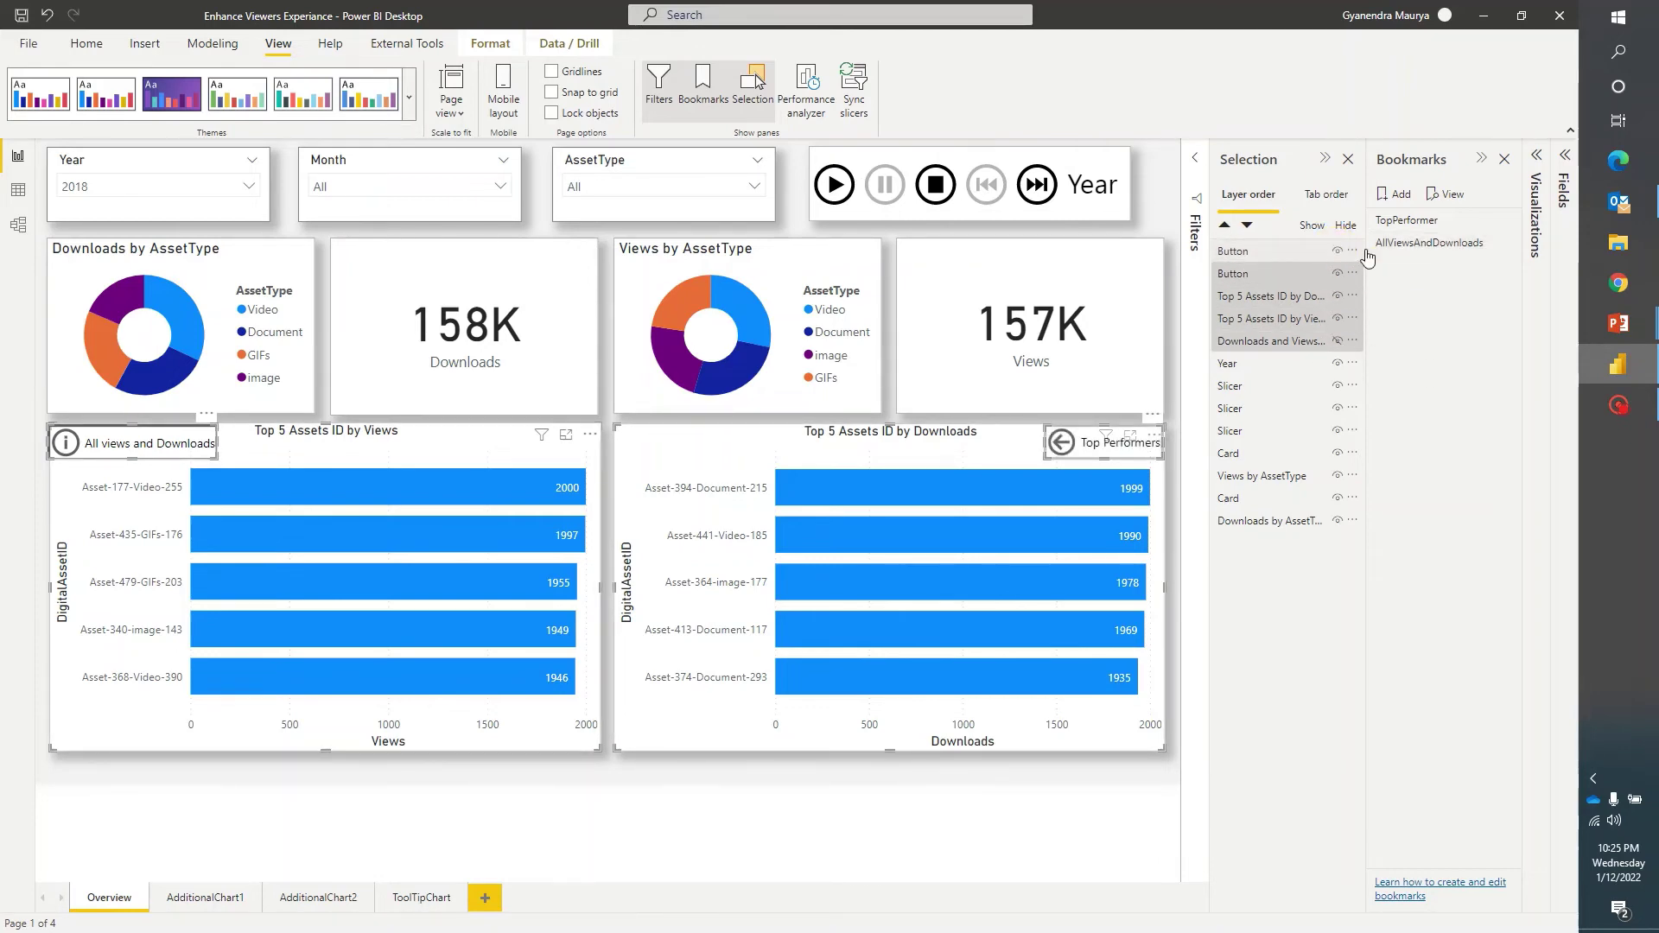
pyautogui.click(1337, 273)
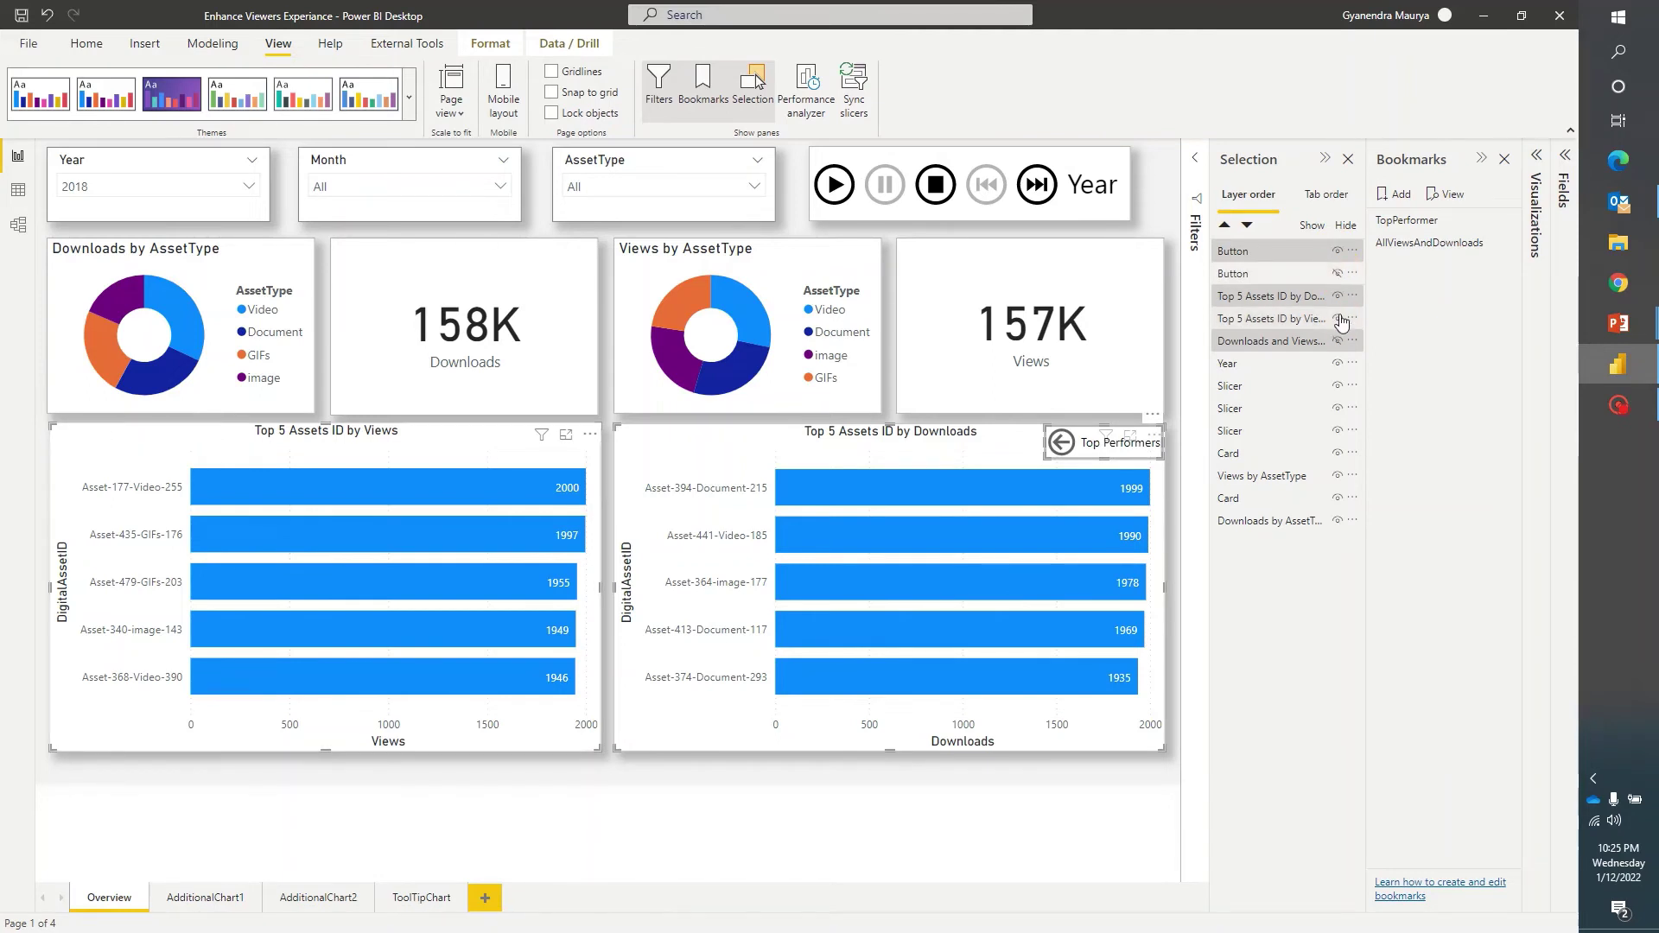
pyautogui.click(1338, 297)
pyautogui.click(1336, 319)
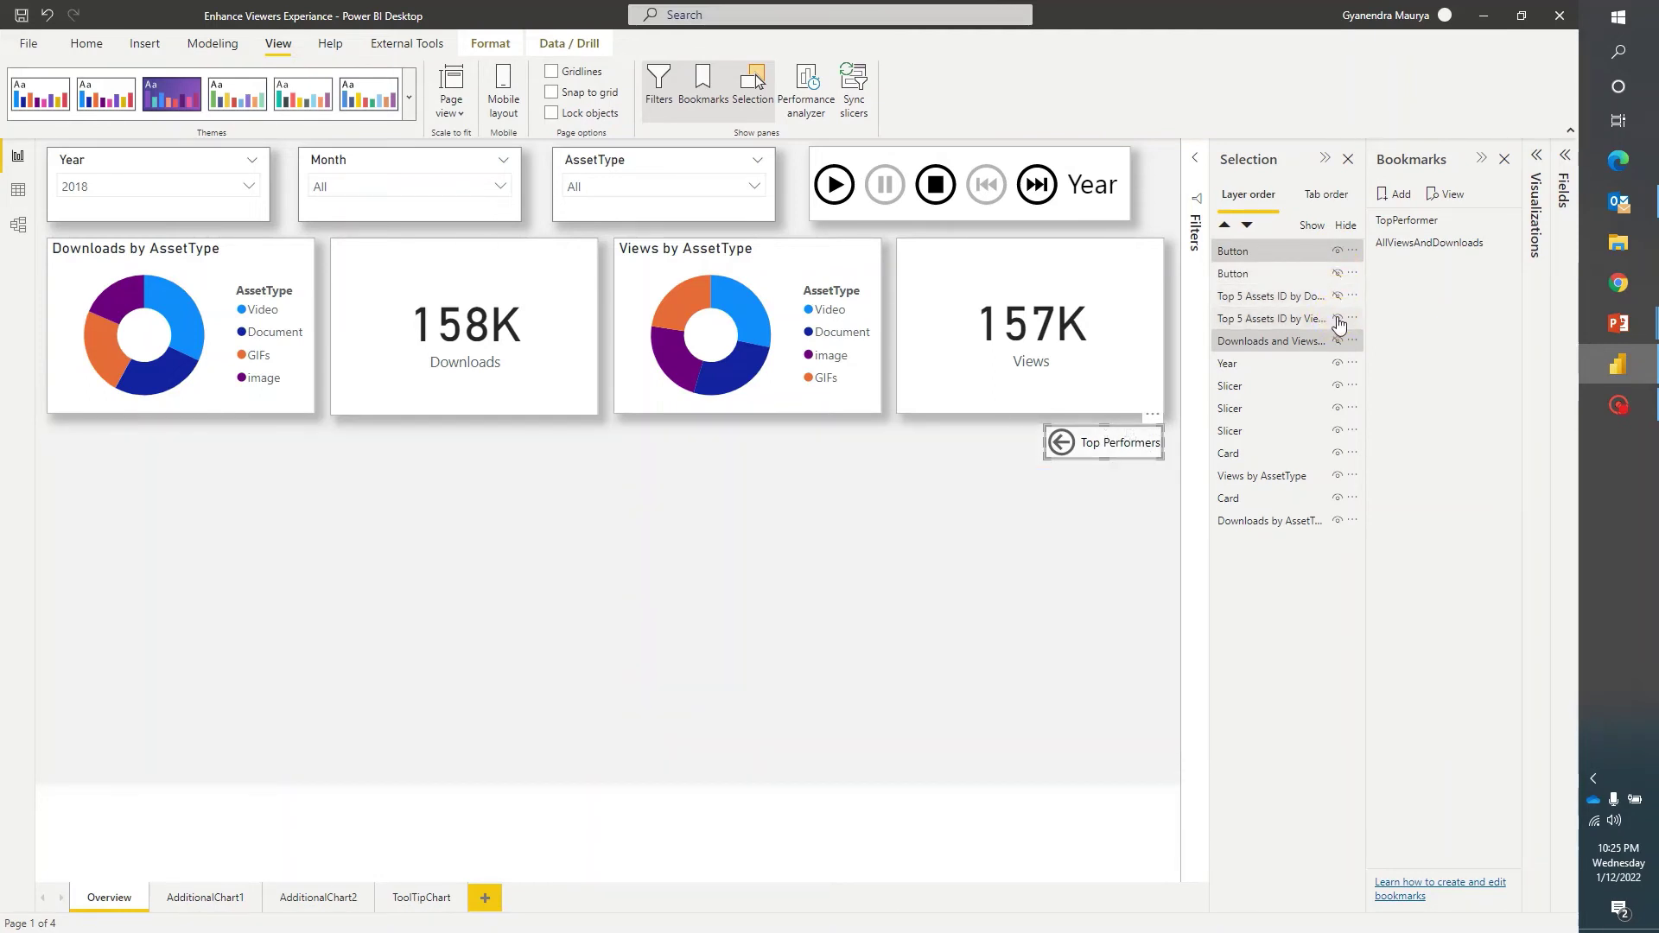
pyautogui.click(1337, 341)
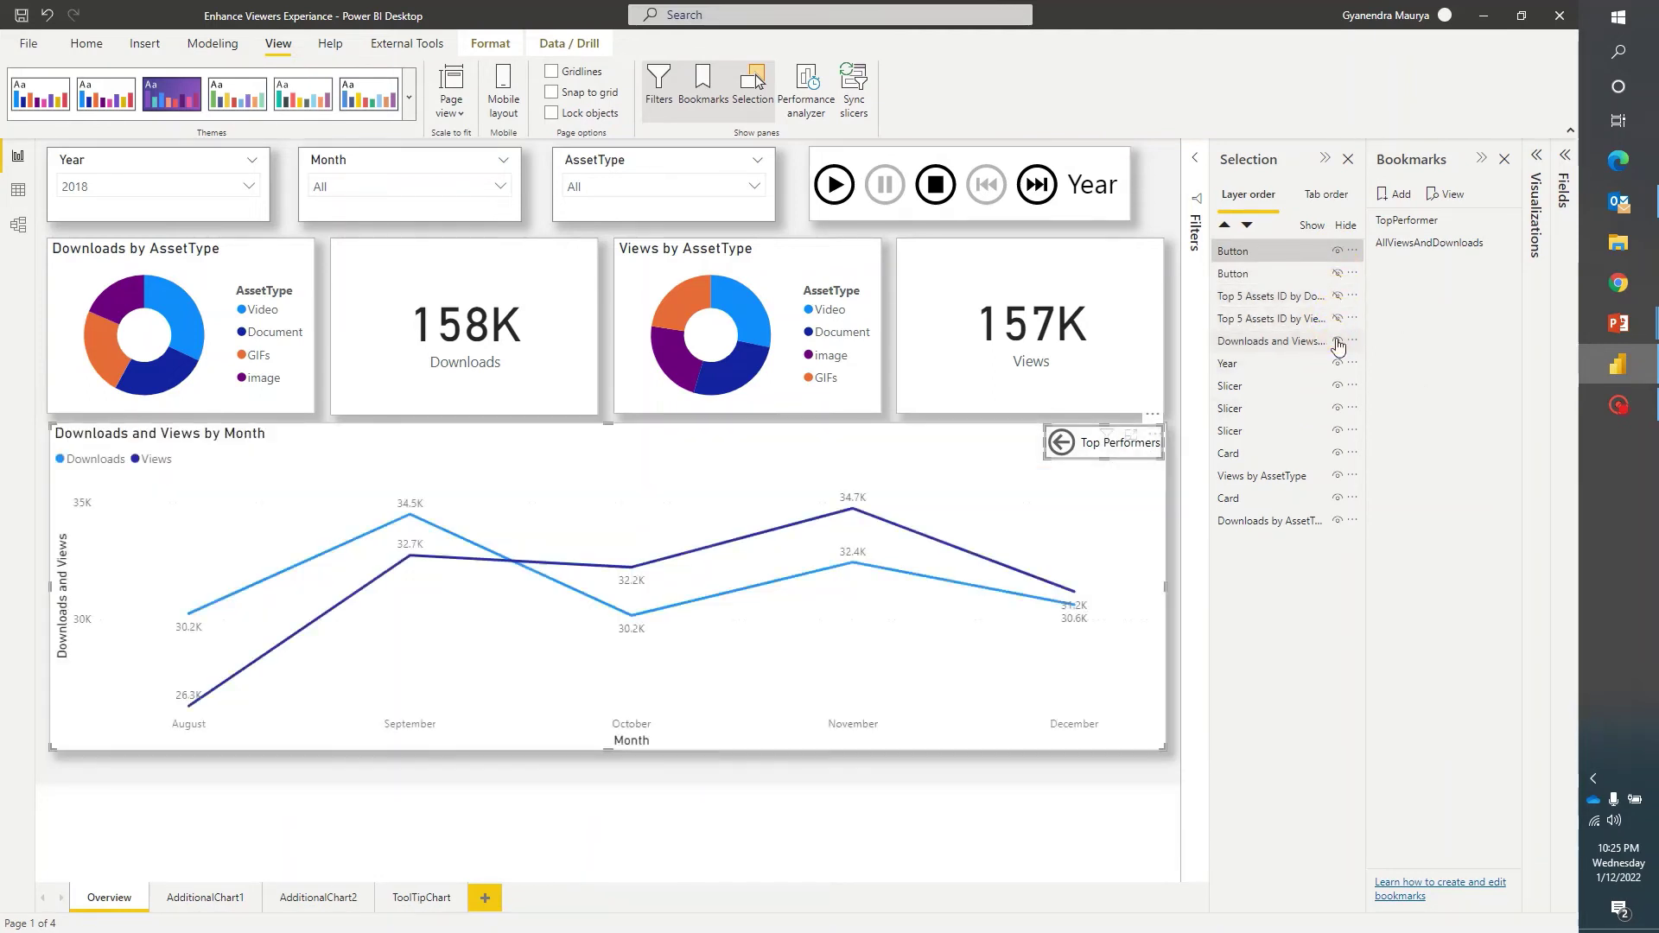
pyautogui.click(1407, 244)
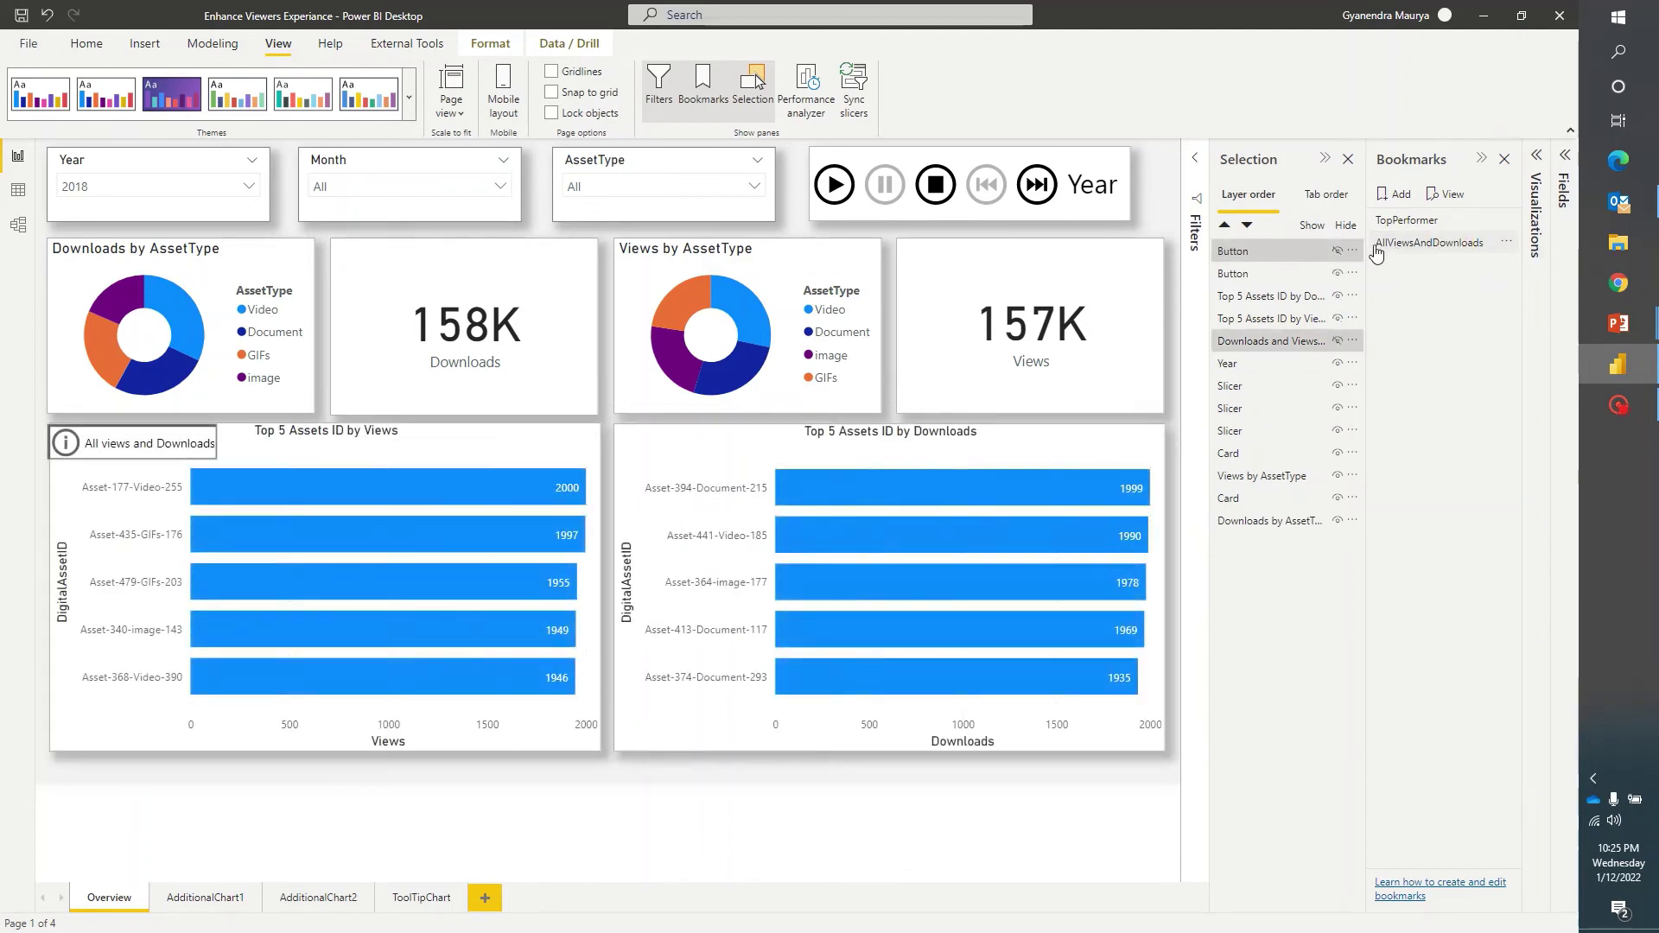
# - Select both buttons and the three toggled charts, and update the AllViewsAndDownloads bookmark
pyautogui.click(1253, 250)
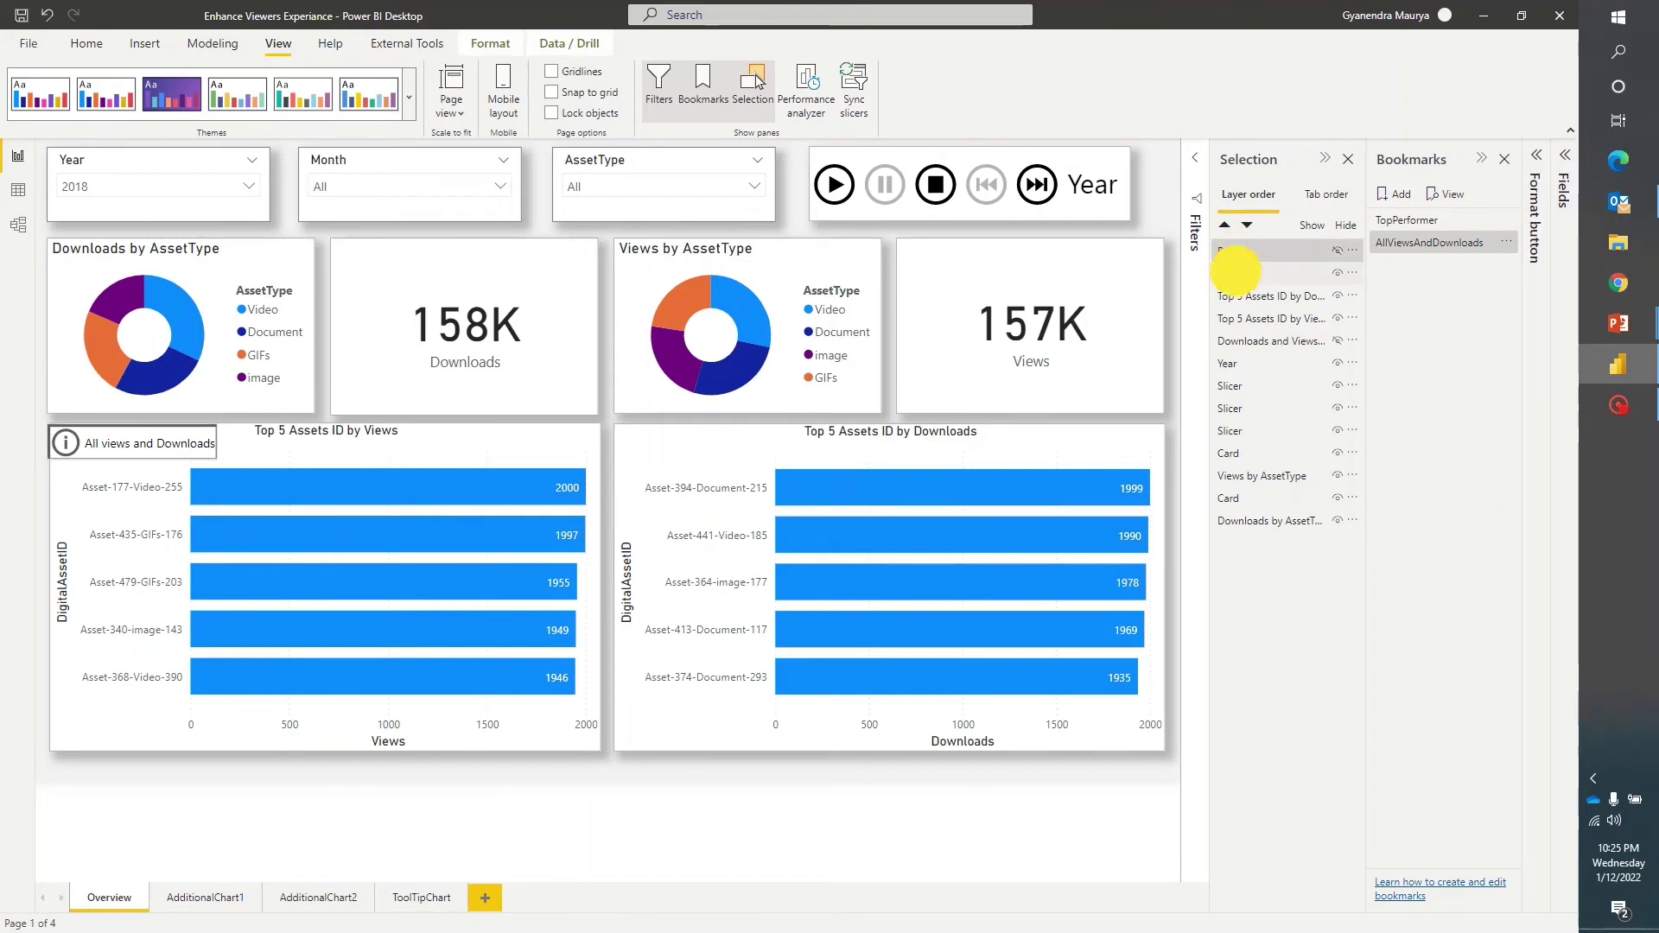
pyautogui.keyDown('ctrl'); pyautogui.click(1237, 274); pyautogui.keyUp('ctrl')
pyautogui.keyDown('ctrl'); pyautogui.click(1236, 296); pyautogui.keyUp('ctrl')
pyautogui.keyDown('ctrl'); pyautogui.click(1231, 319); pyautogui.keyUp('ctrl')
pyautogui.keyDown('ctrl'); pyautogui.click(1232, 340); pyautogui.keyUp('ctrl')
pyautogui.keyDown('ctrl'); pyautogui.click(1235, 251); pyautogui.keyUp('ctrl')
pyautogui.keyDown('ctrl'); pyautogui.click(1236, 250); pyautogui.keyUp('ctrl')
pyautogui.click(1507, 248)
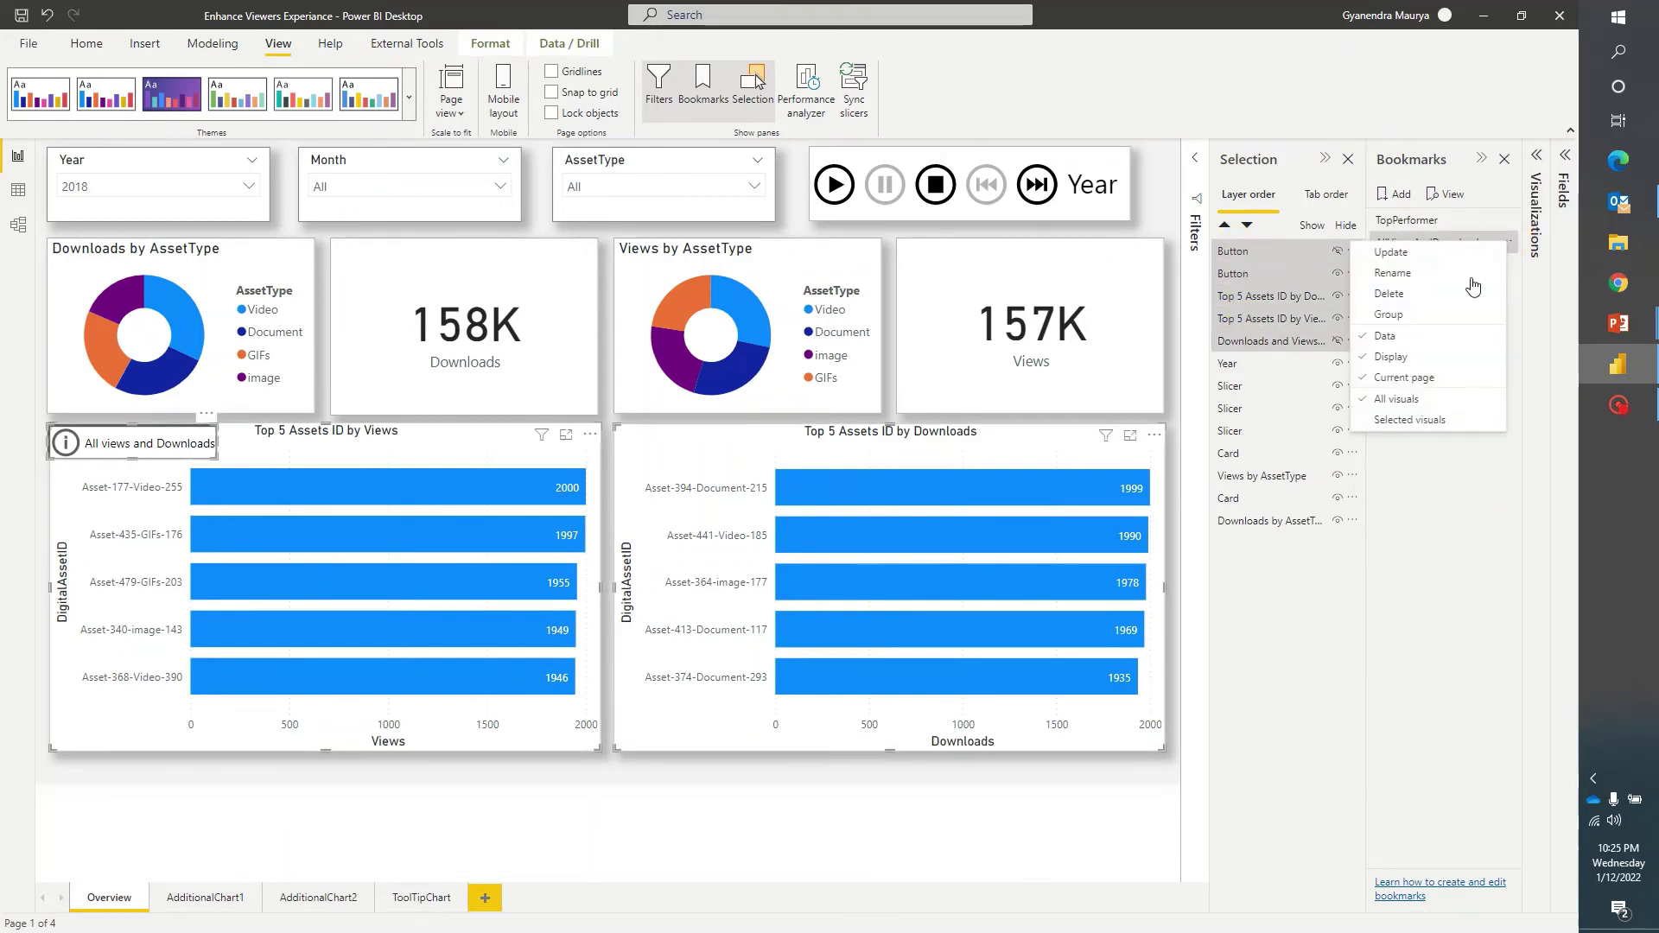
pyautogui.click(1404, 254)
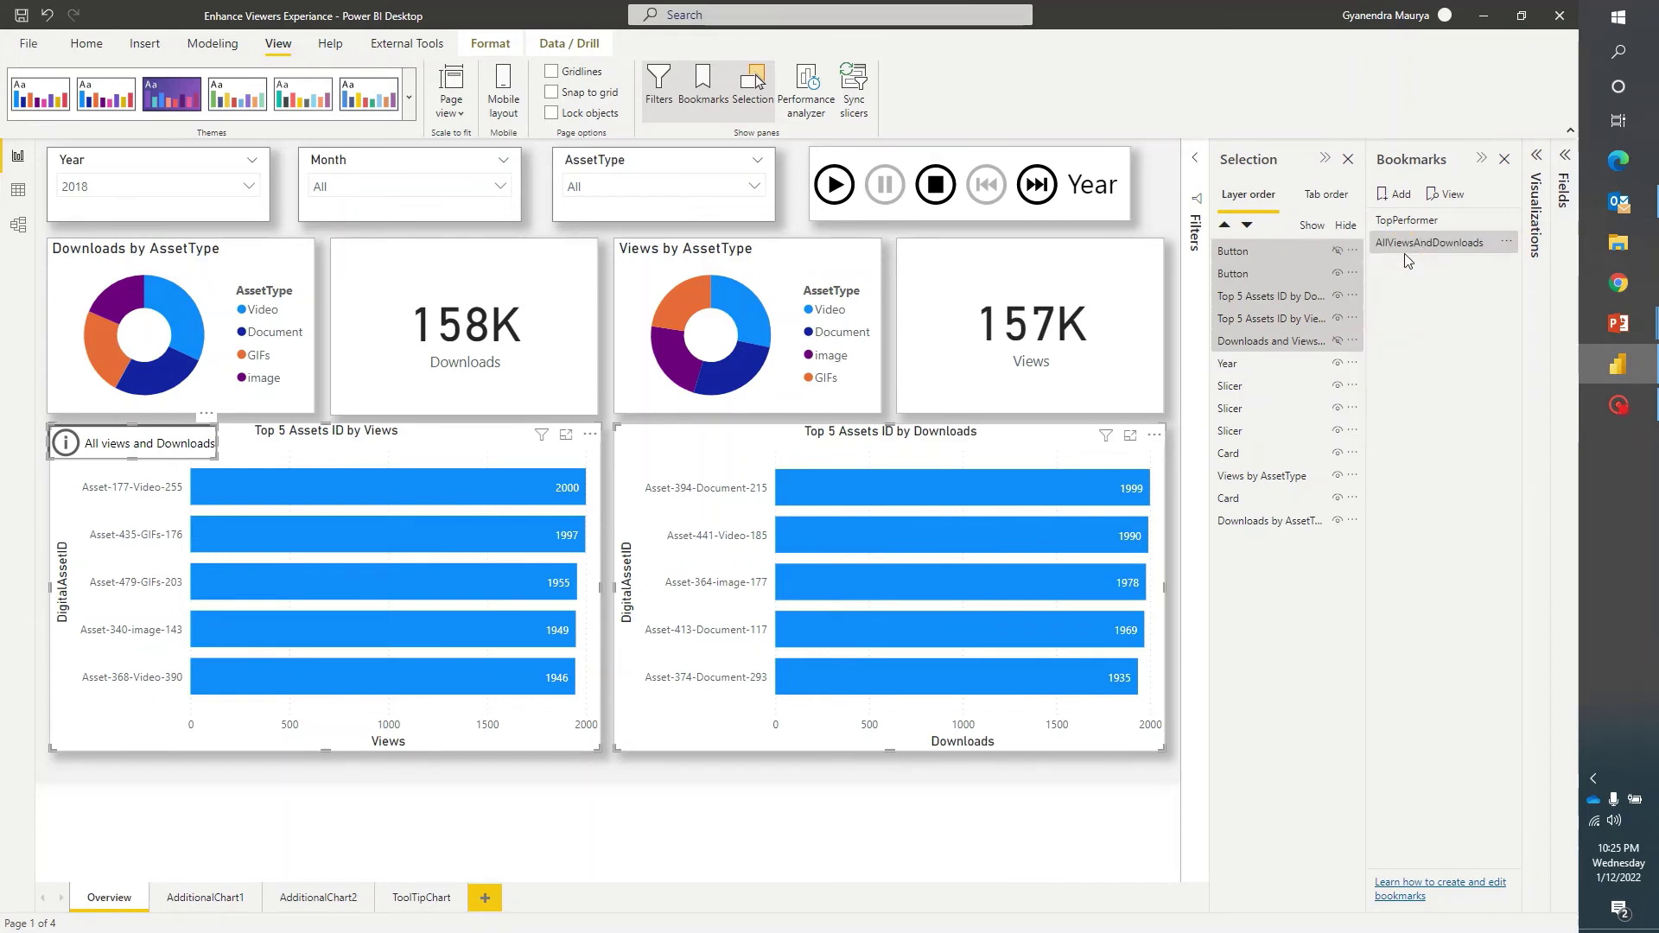
# - Turn off Data for the AllViewsAndDownloads bookmark and limit it to Selected visuals
pyautogui.click(1506, 243)
pyautogui.click(1386, 337)
pyautogui.click(1507, 243)
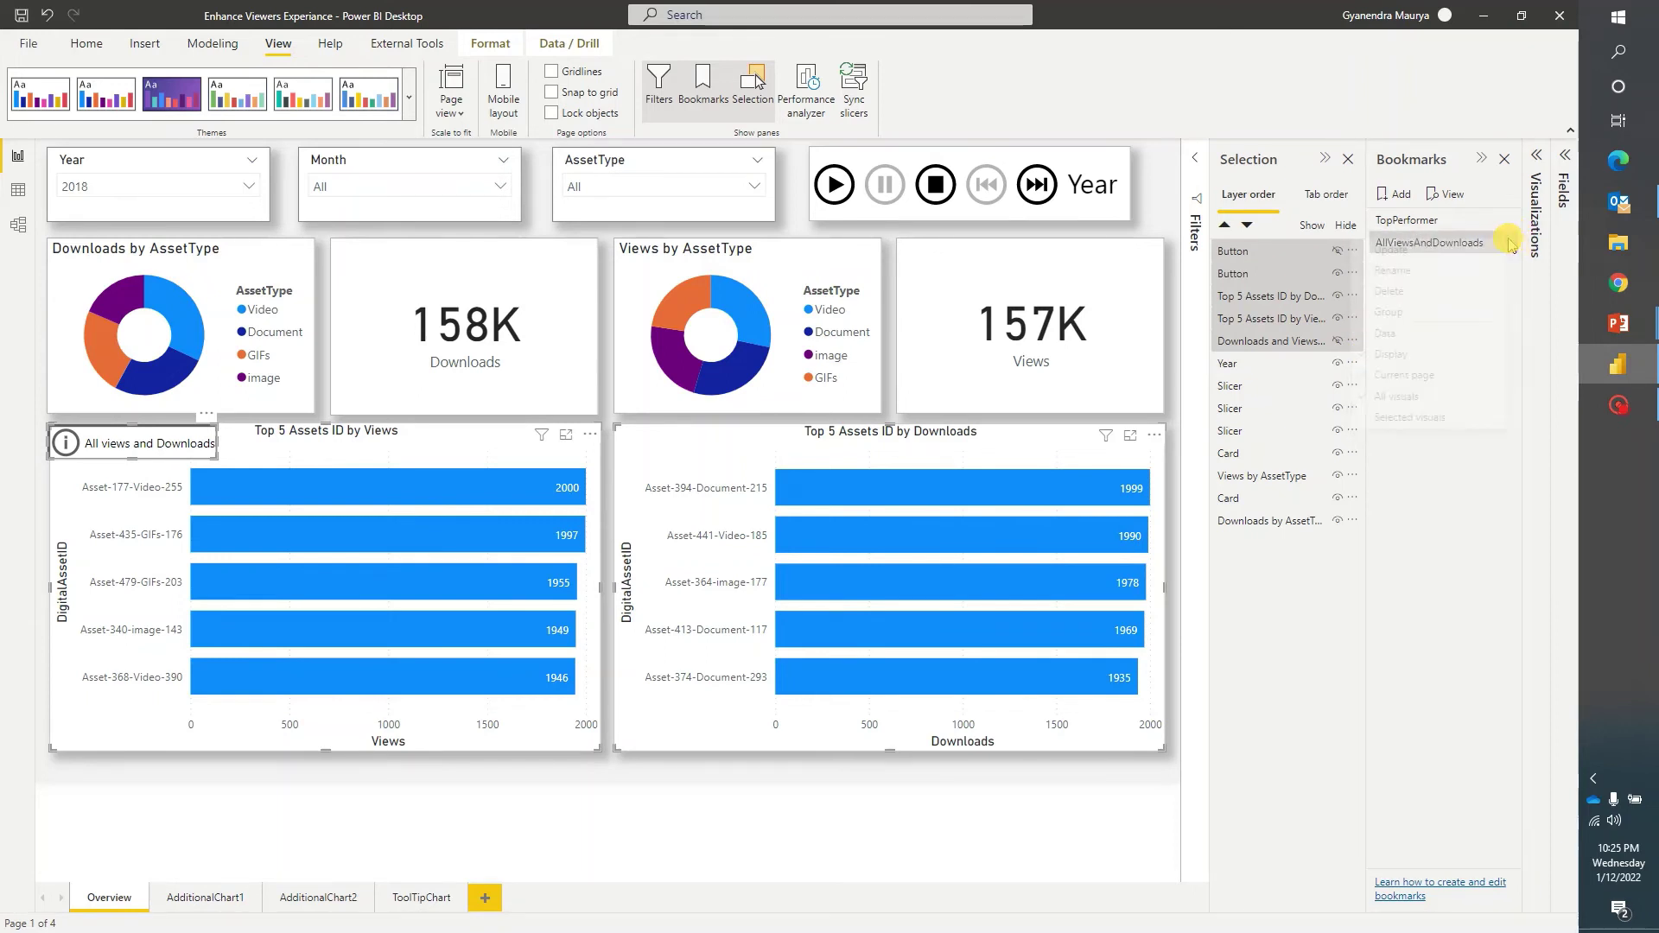
pyautogui.click(1397, 418)
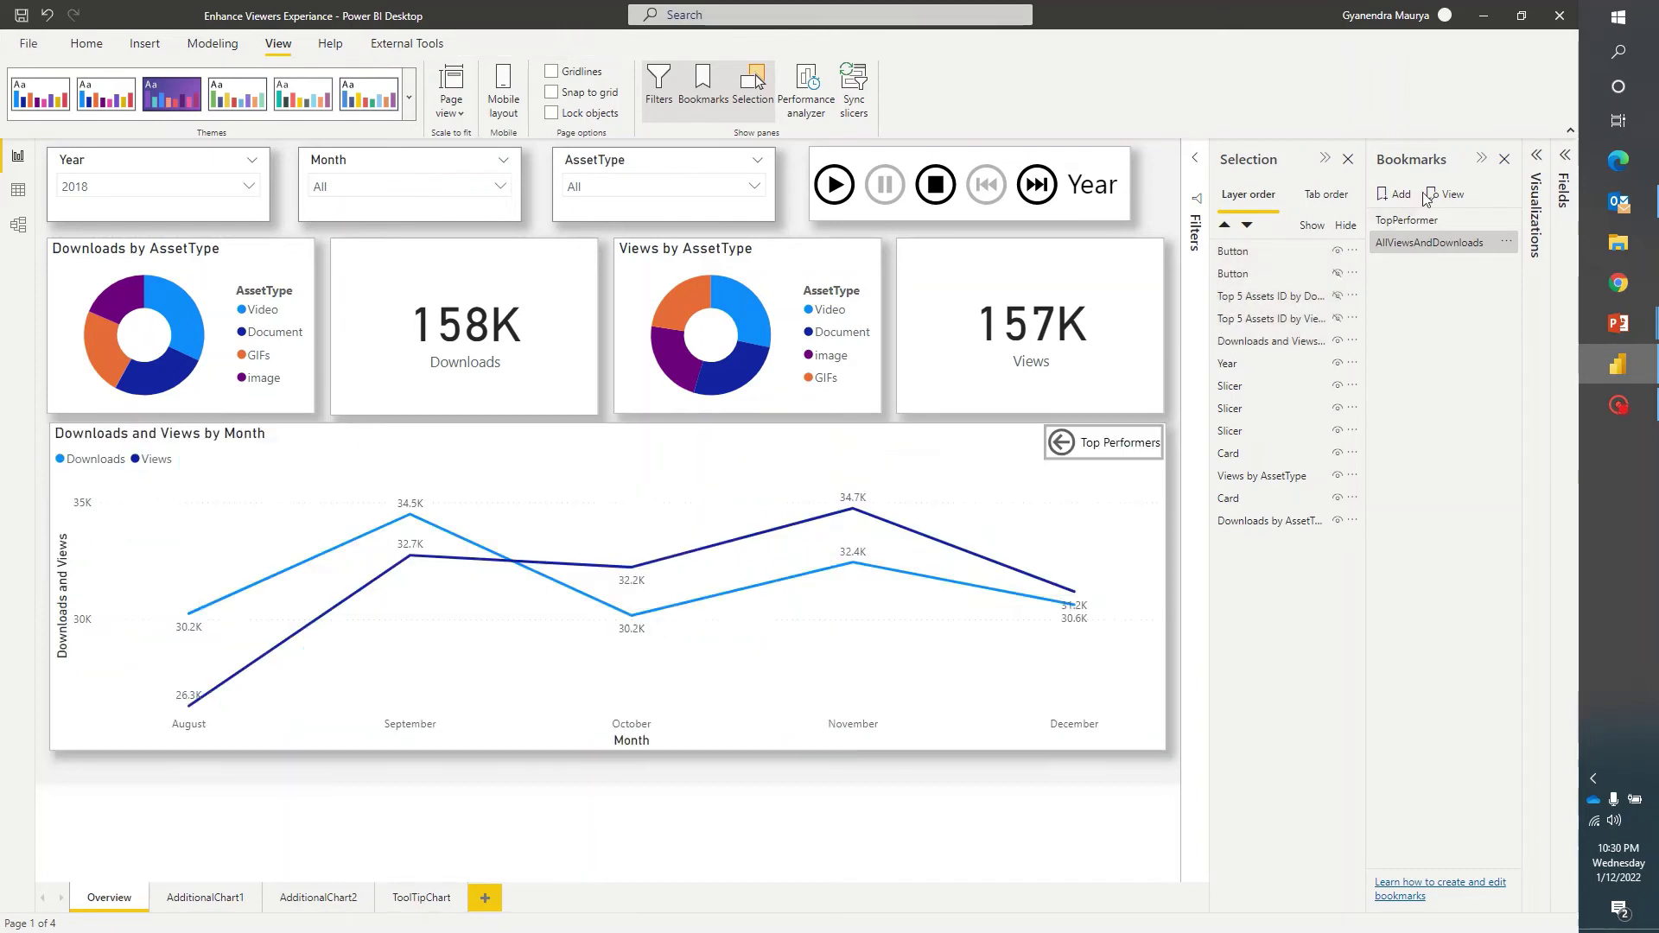
# - Preview the TopPerformer and AllViewsAndDownloads bookmarks in bookmark view mode and exit the preview
pyautogui.click(1450, 196)
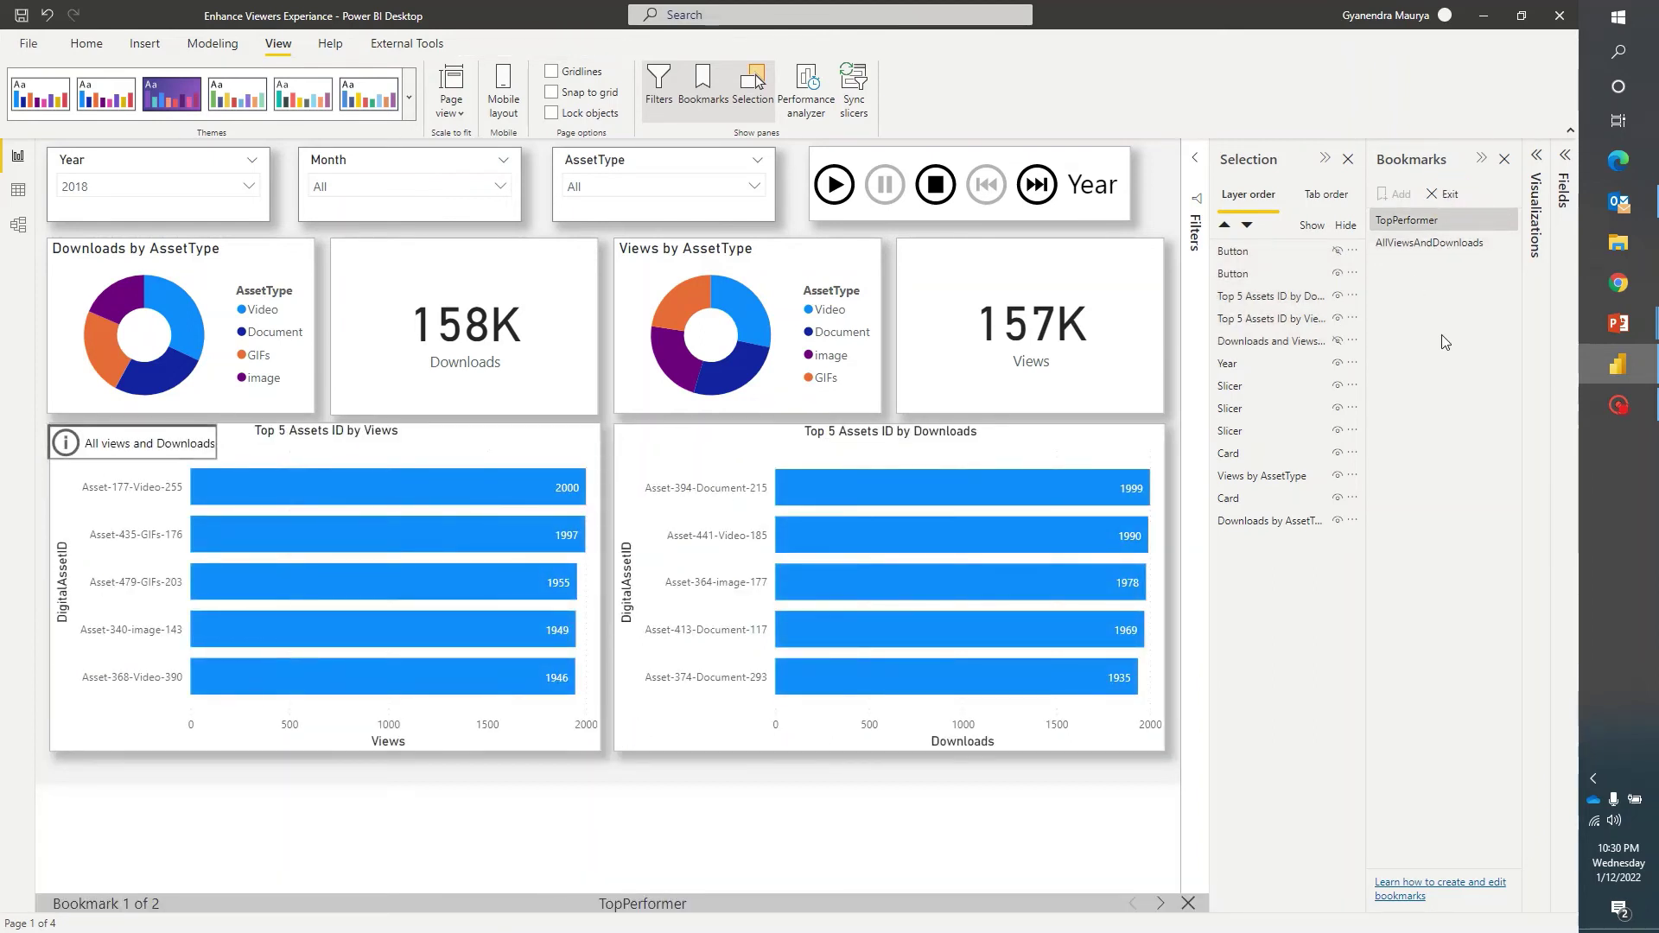
pyautogui.click(1417, 221)
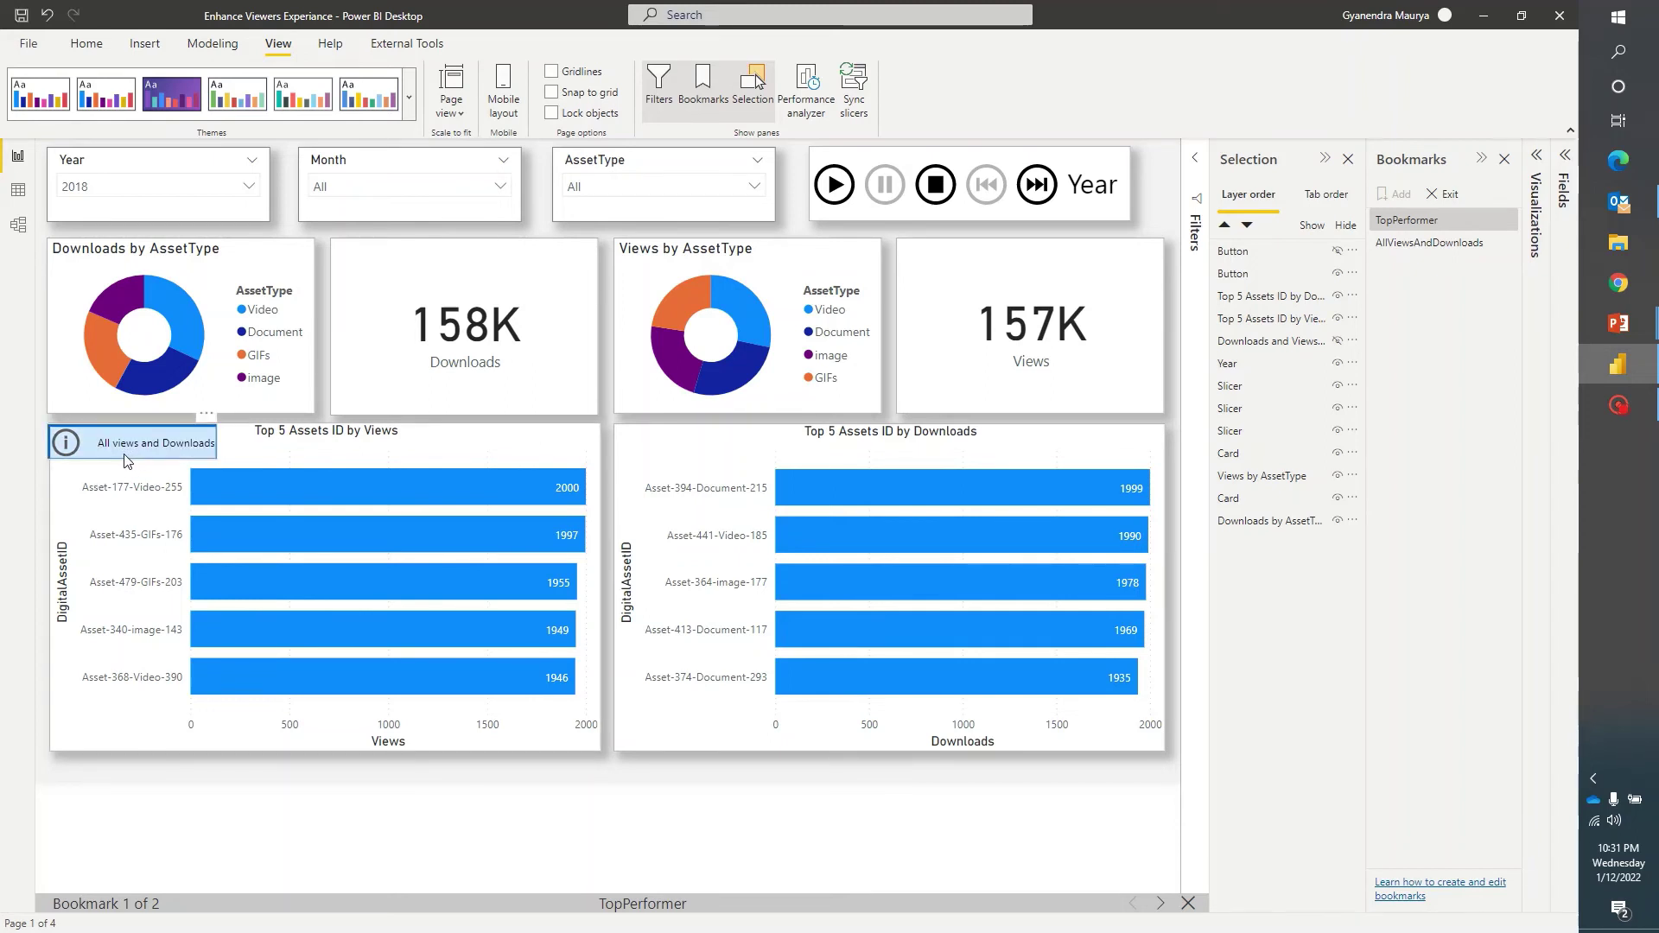
pyautogui.click(1411, 244)
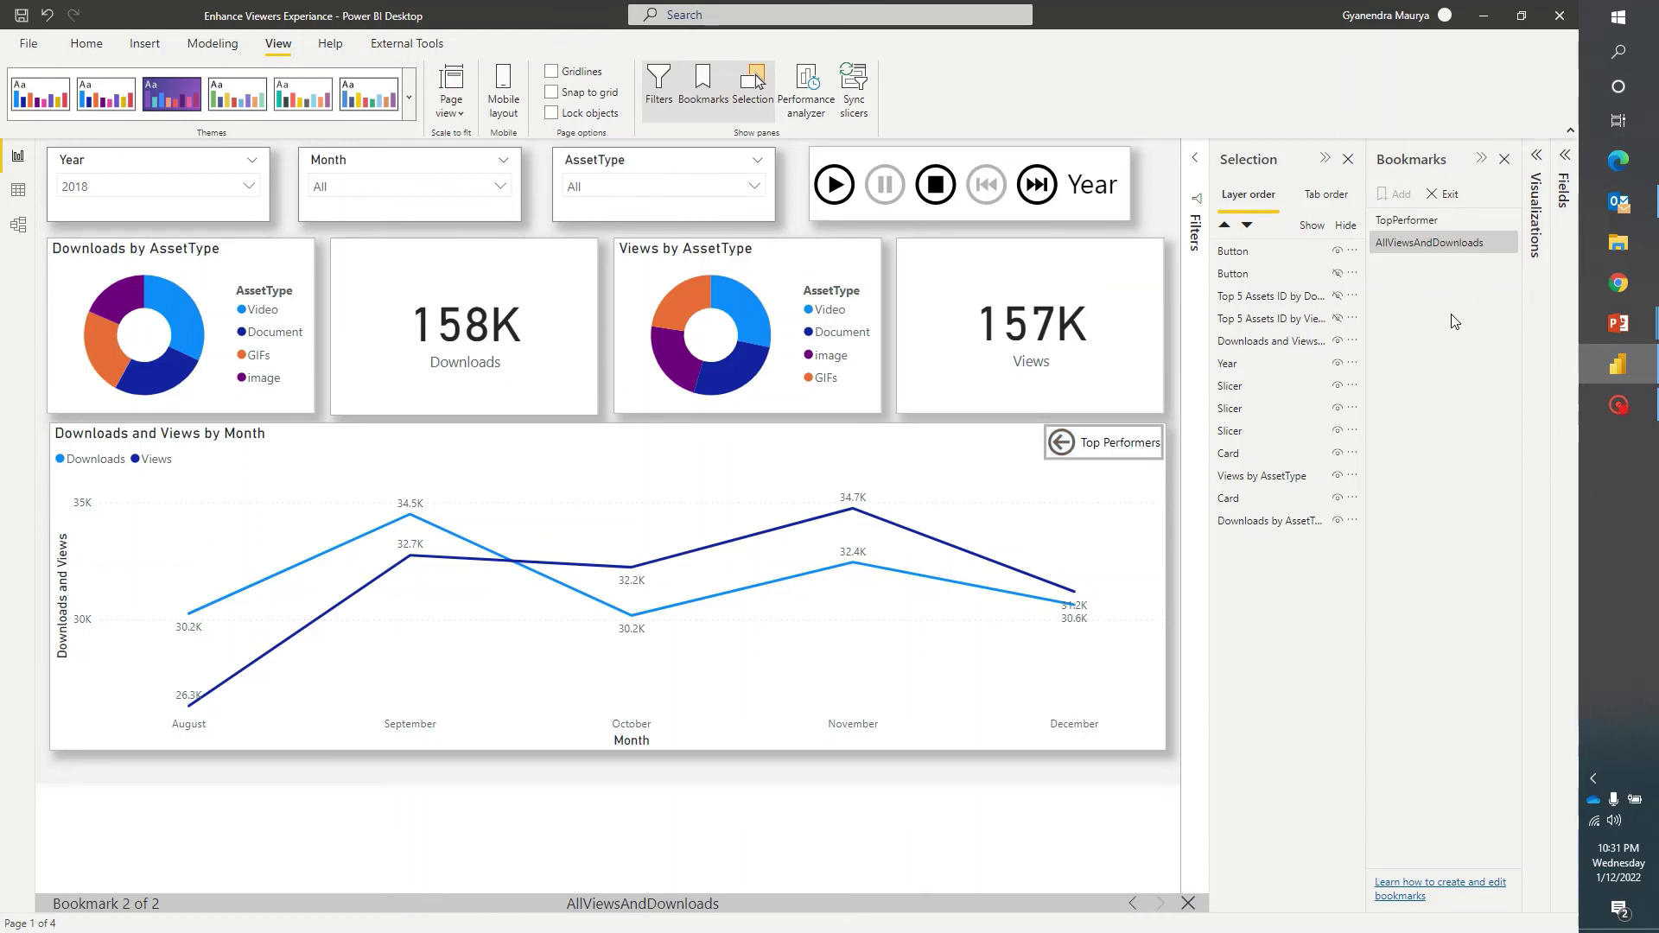
pyautogui.click(1443, 194)
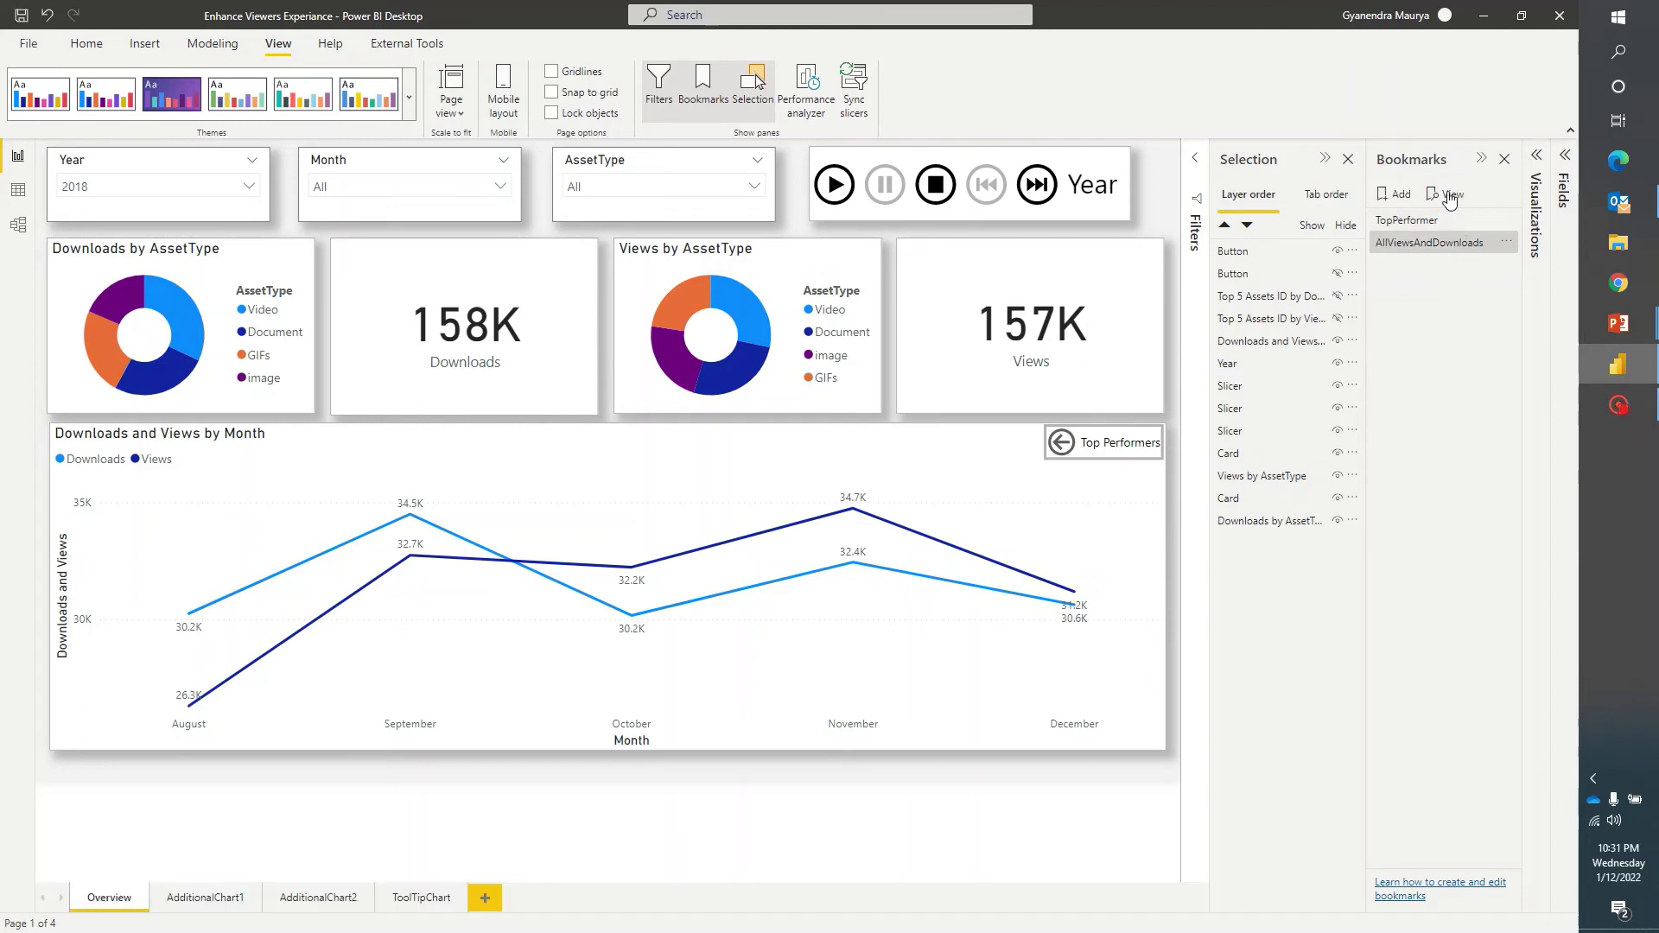
# - Check the option settings of the TopPerformer and AllViewsAndDownloads bookmarks
pyautogui.click(1506, 221)
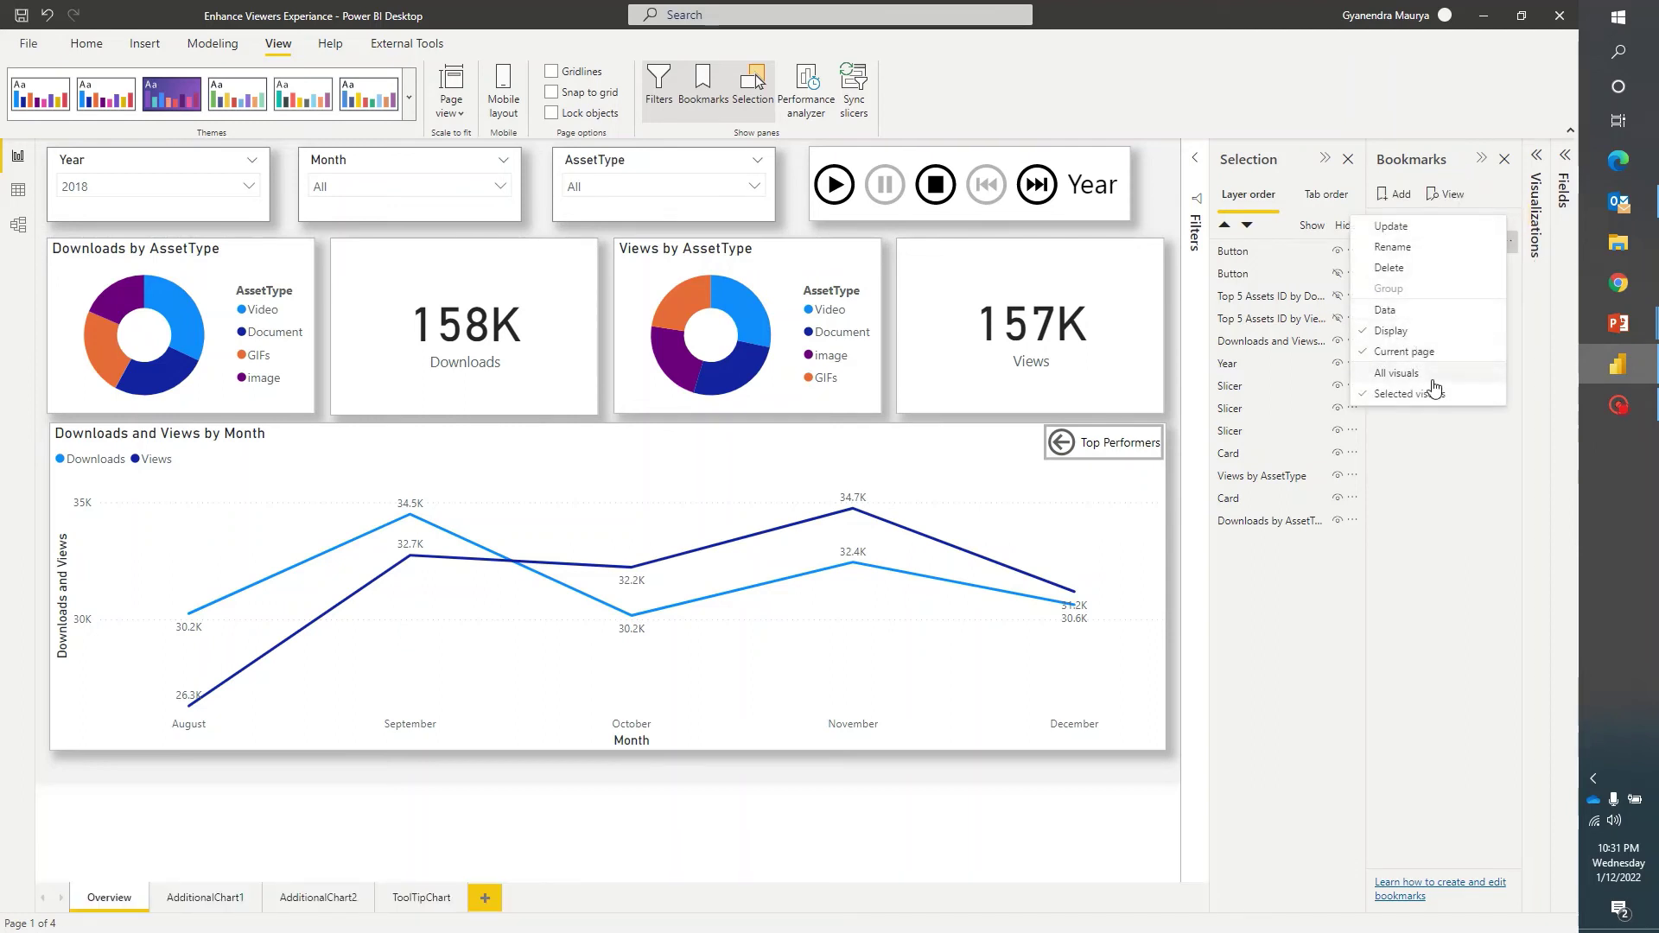
pyautogui.click(1459, 434)
pyautogui.click(1506, 241)
pyautogui.click(1442, 506)
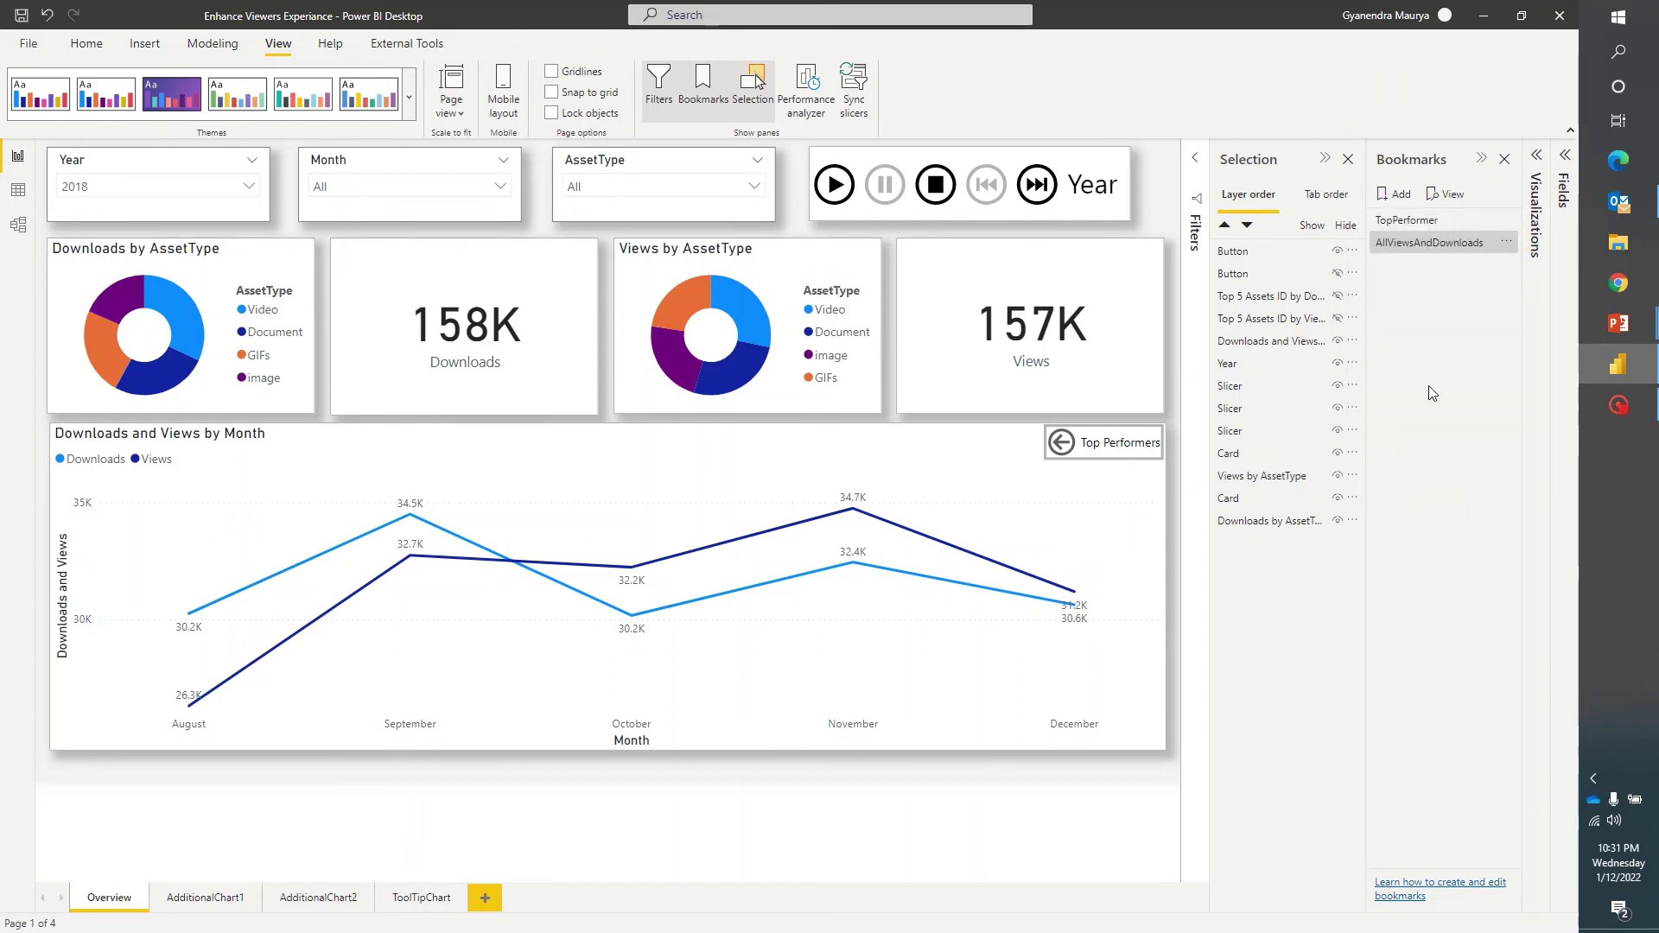
# - Turn on the Top Performers button's action, with type Bookmark and the TopPerformer bookmark as its target
pyautogui.click(1481, 159)
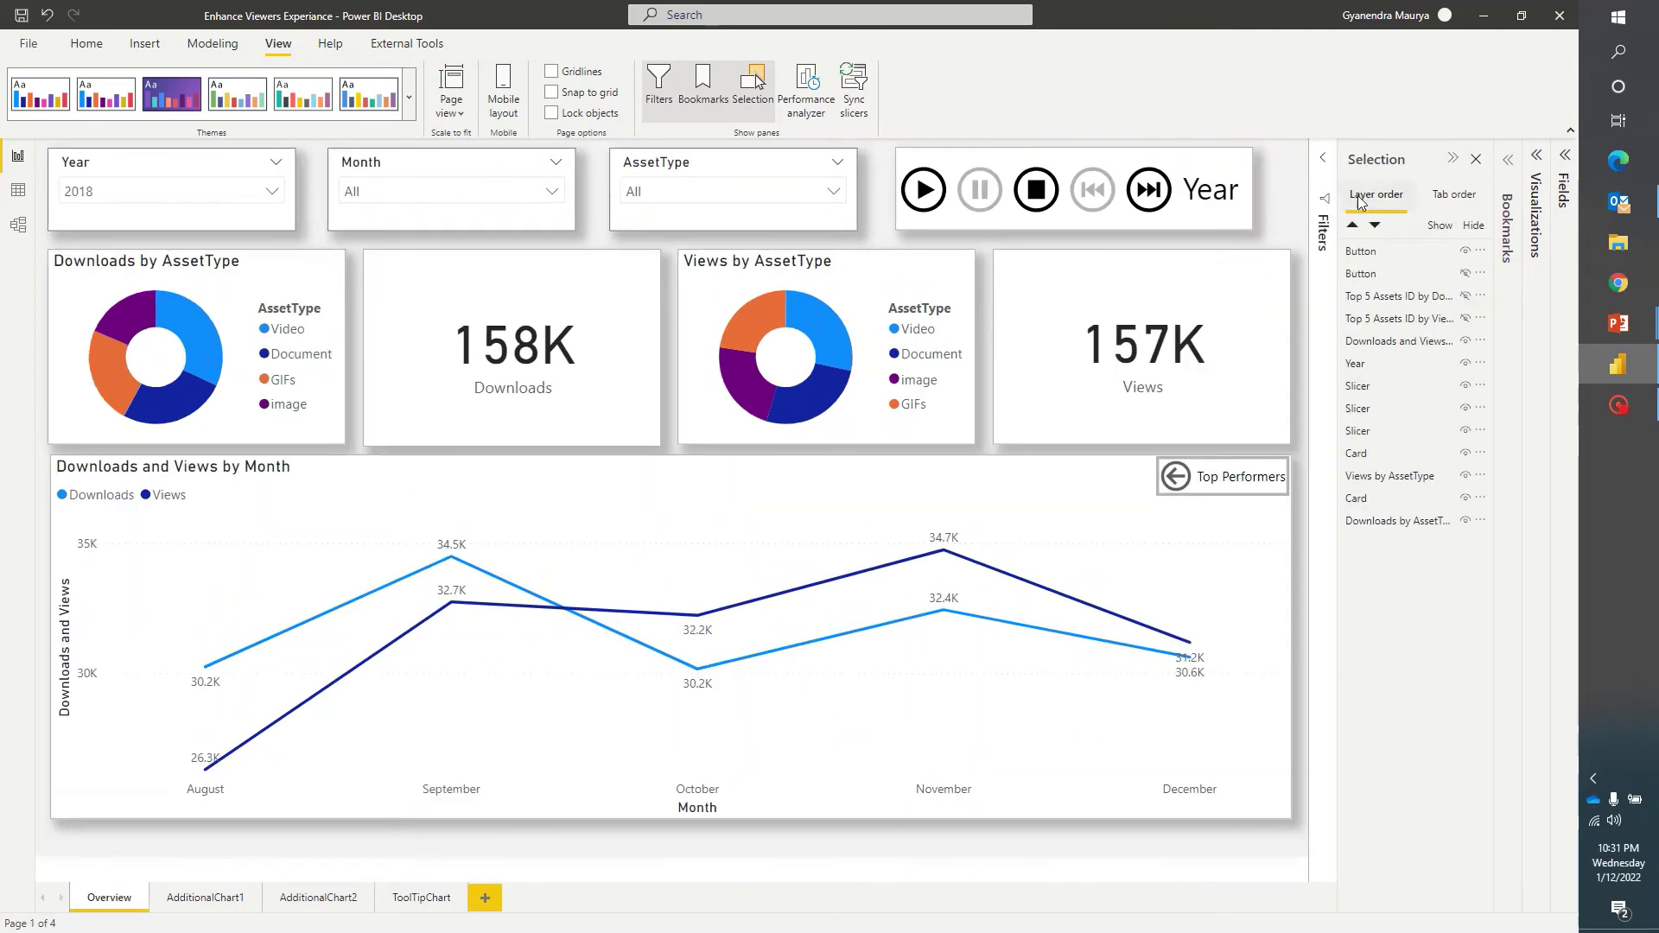
pyautogui.click(1451, 159)
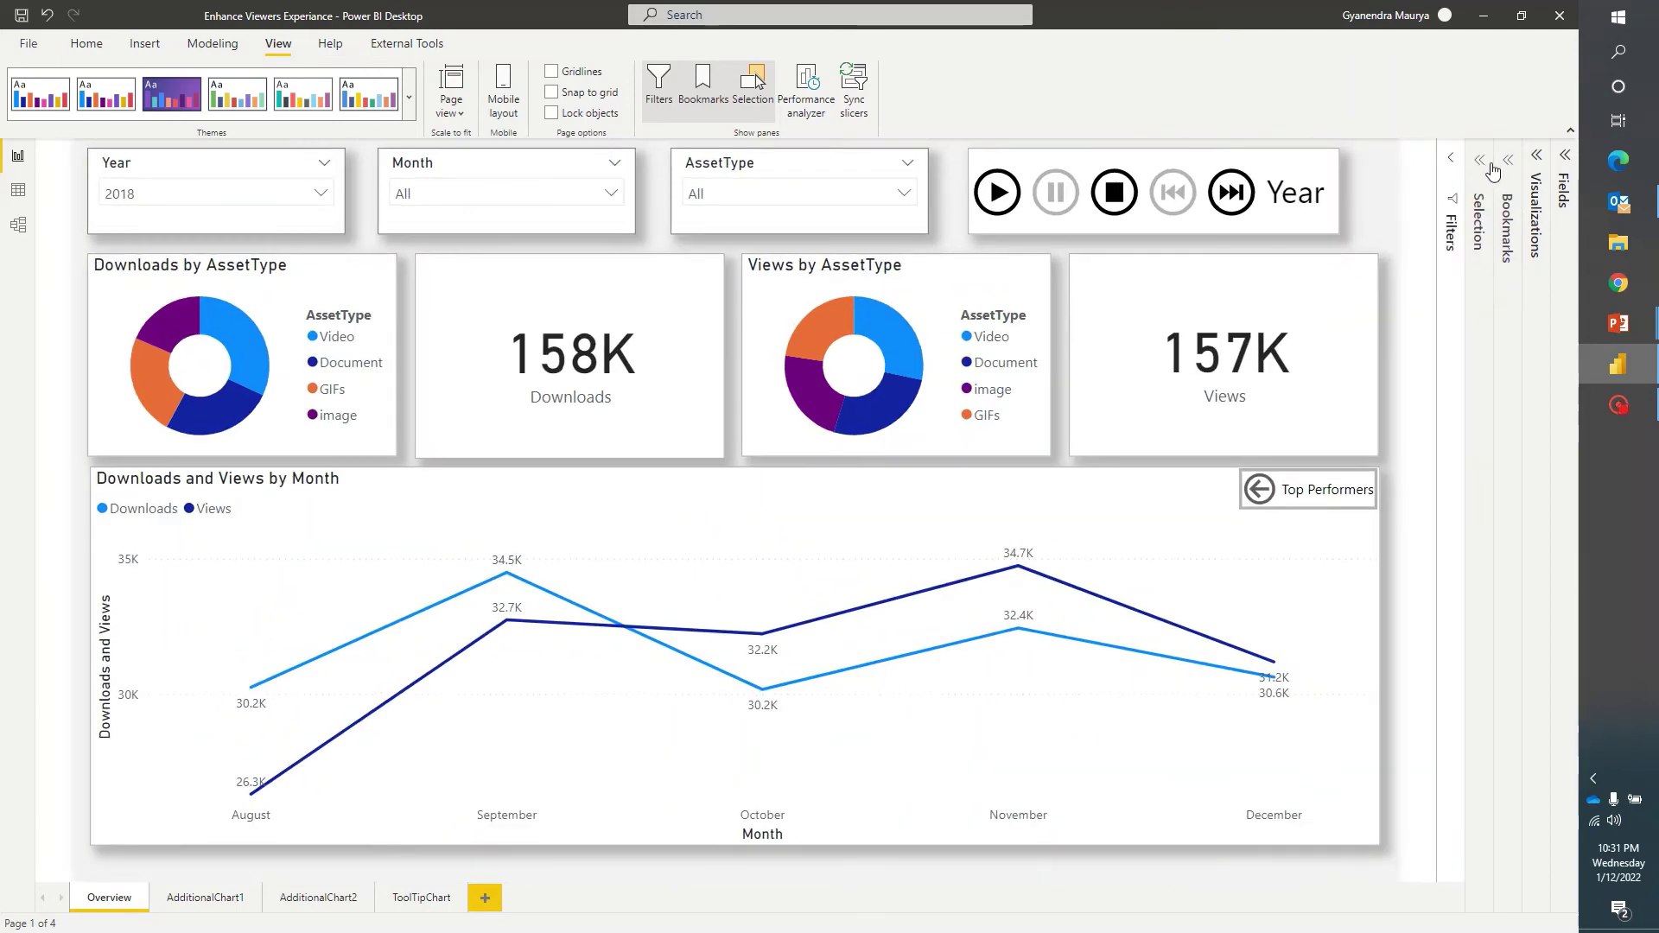
pyautogui.click(1539, 159)
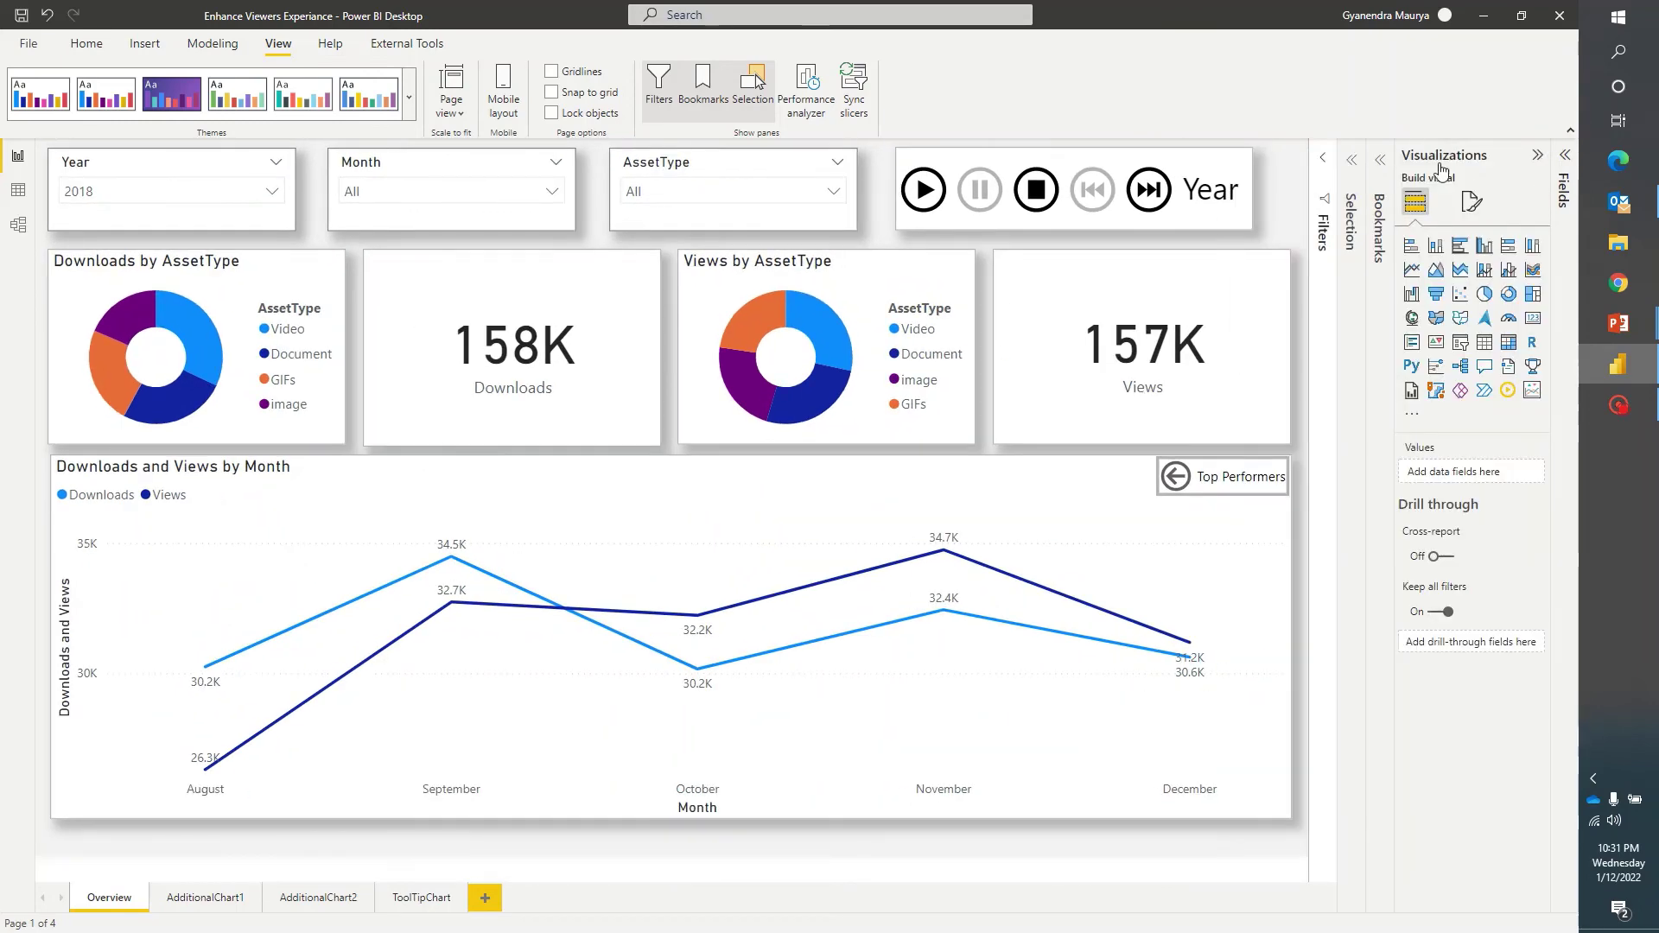
pyautogui.click(1380, 161)
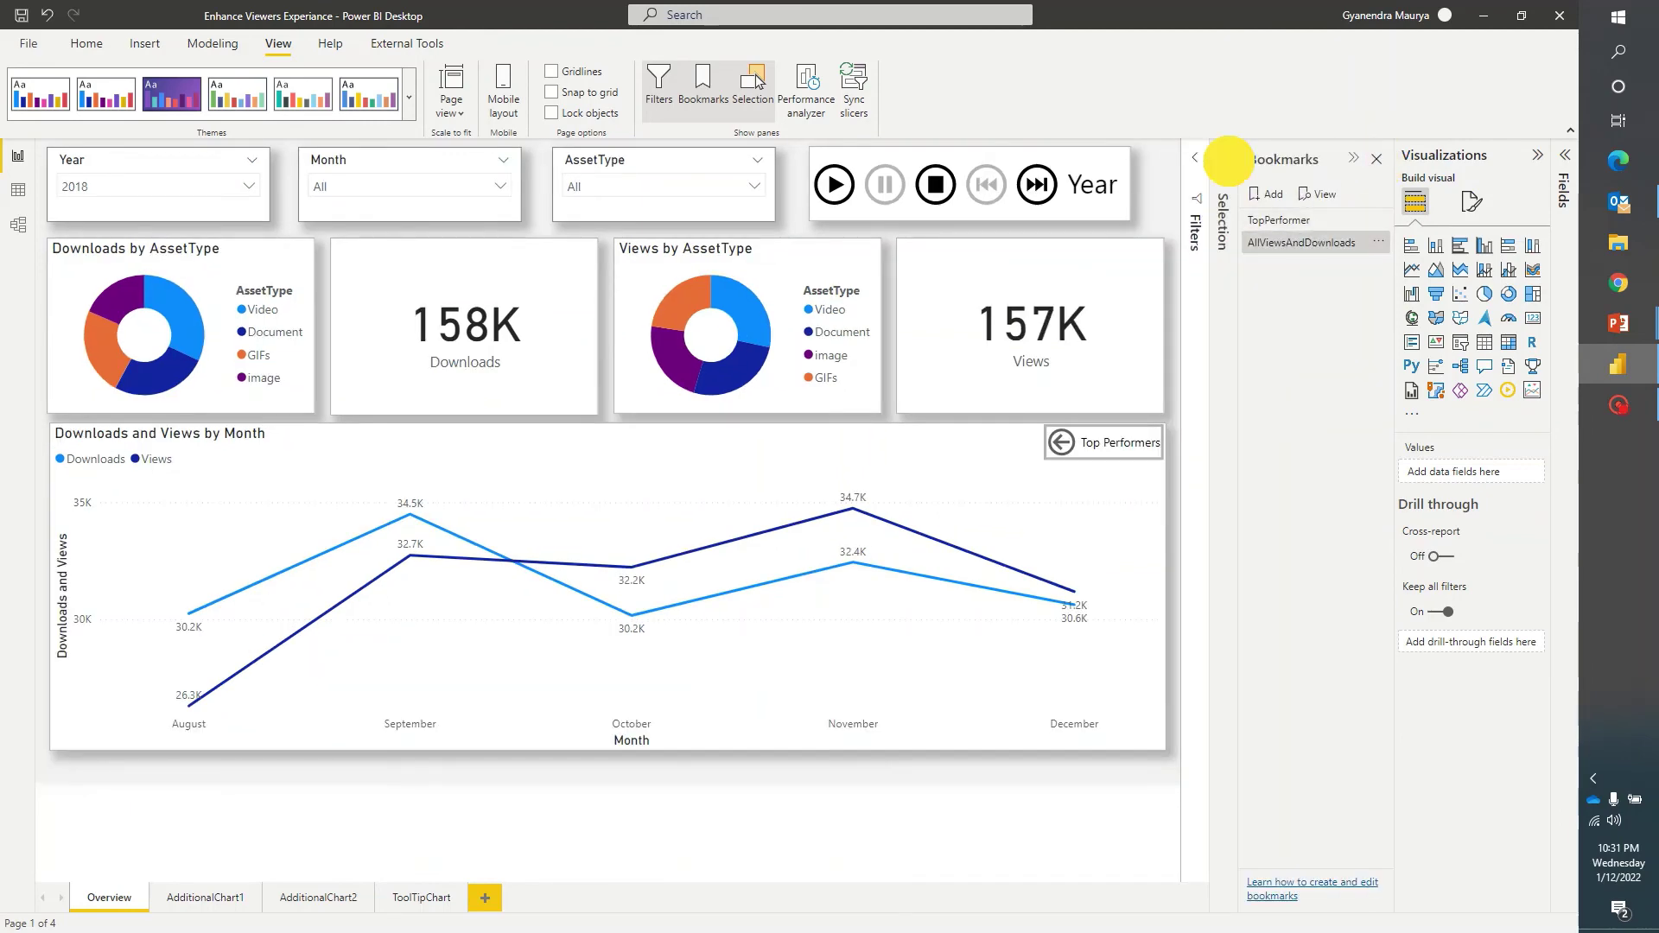
pyautogui.click(1224, 161)
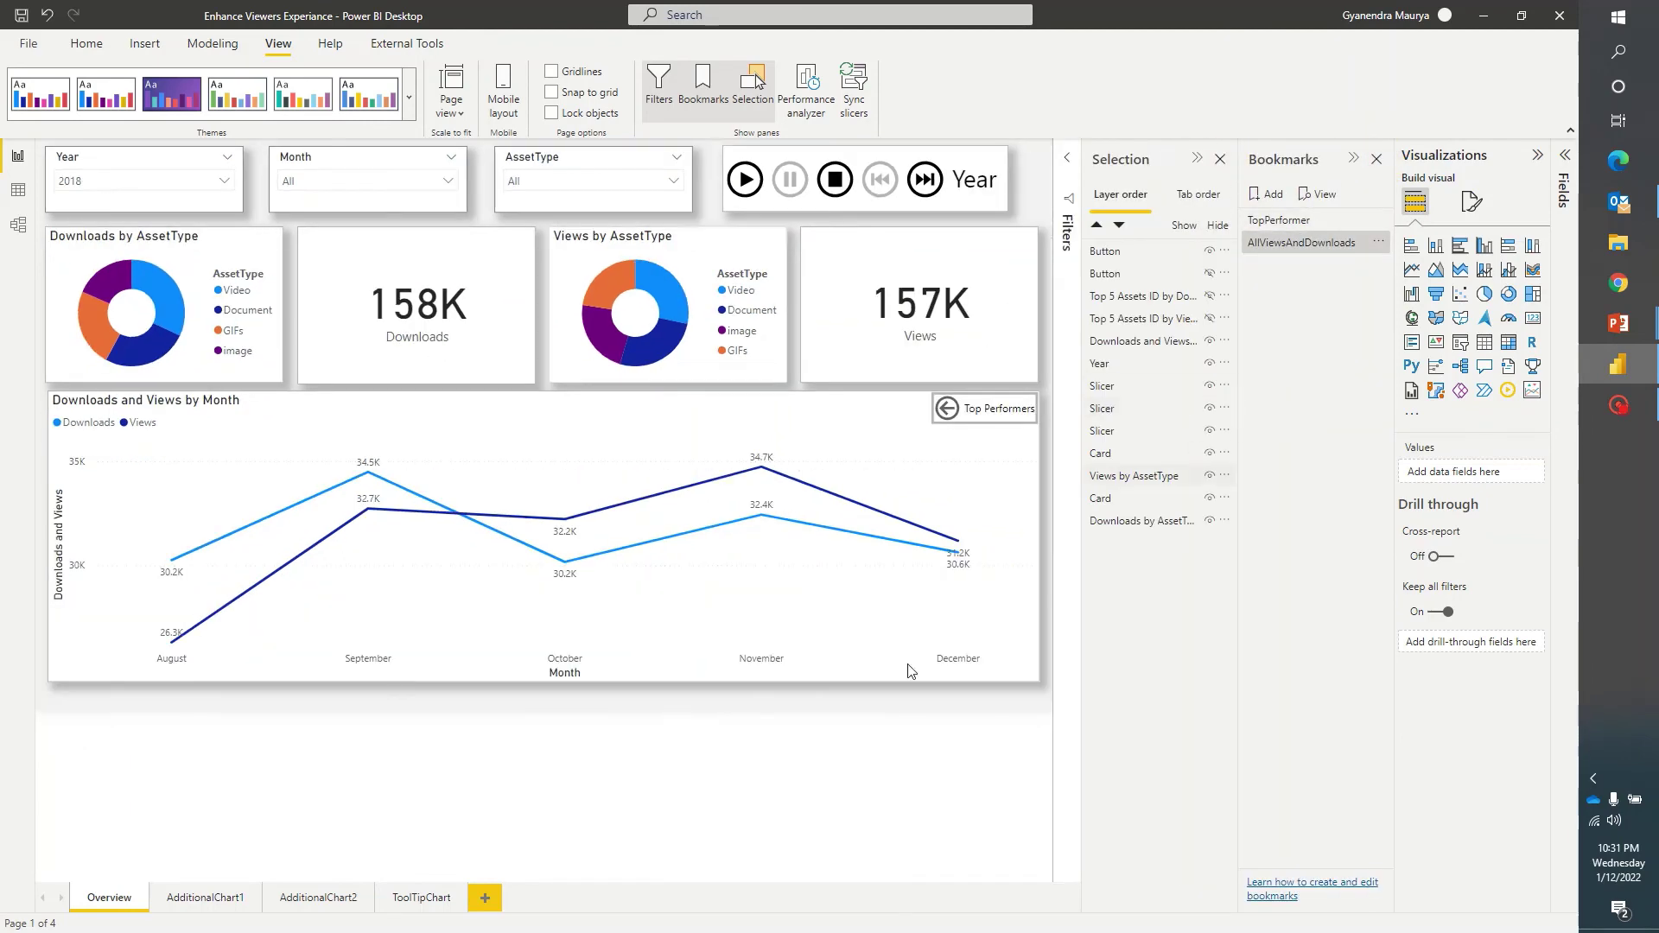
pyautogui.click(964, 413)
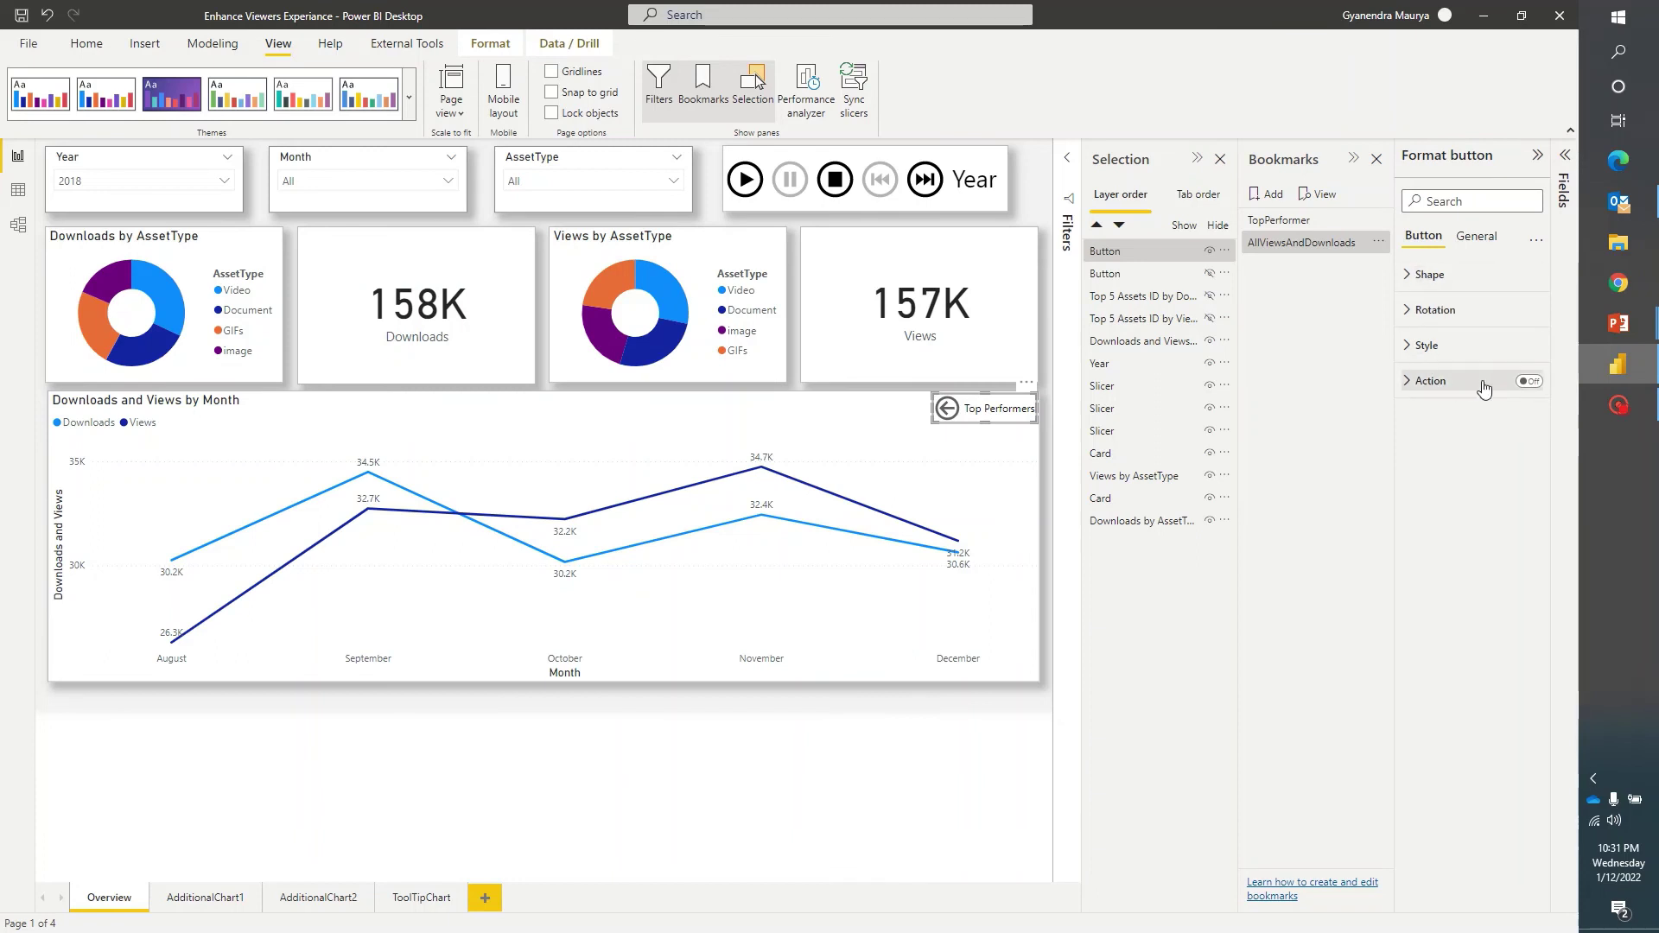
pyautogui.click(1529, 381)
pyautogui.click(1409, 383)
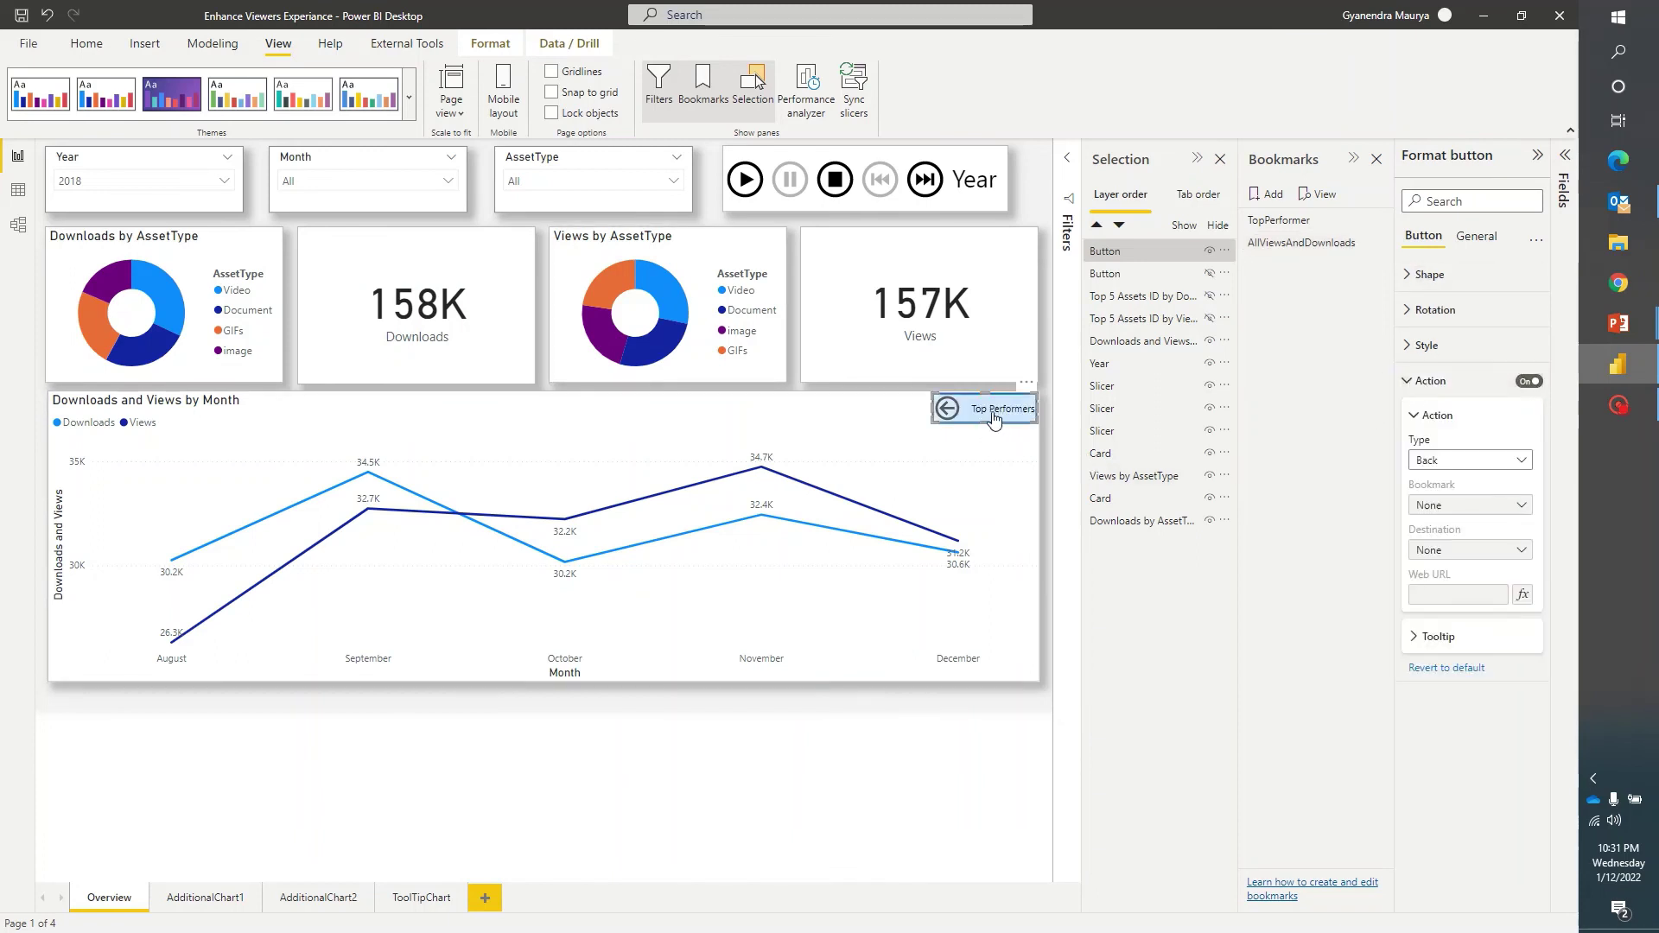
pyautogui.click(1521, 461)
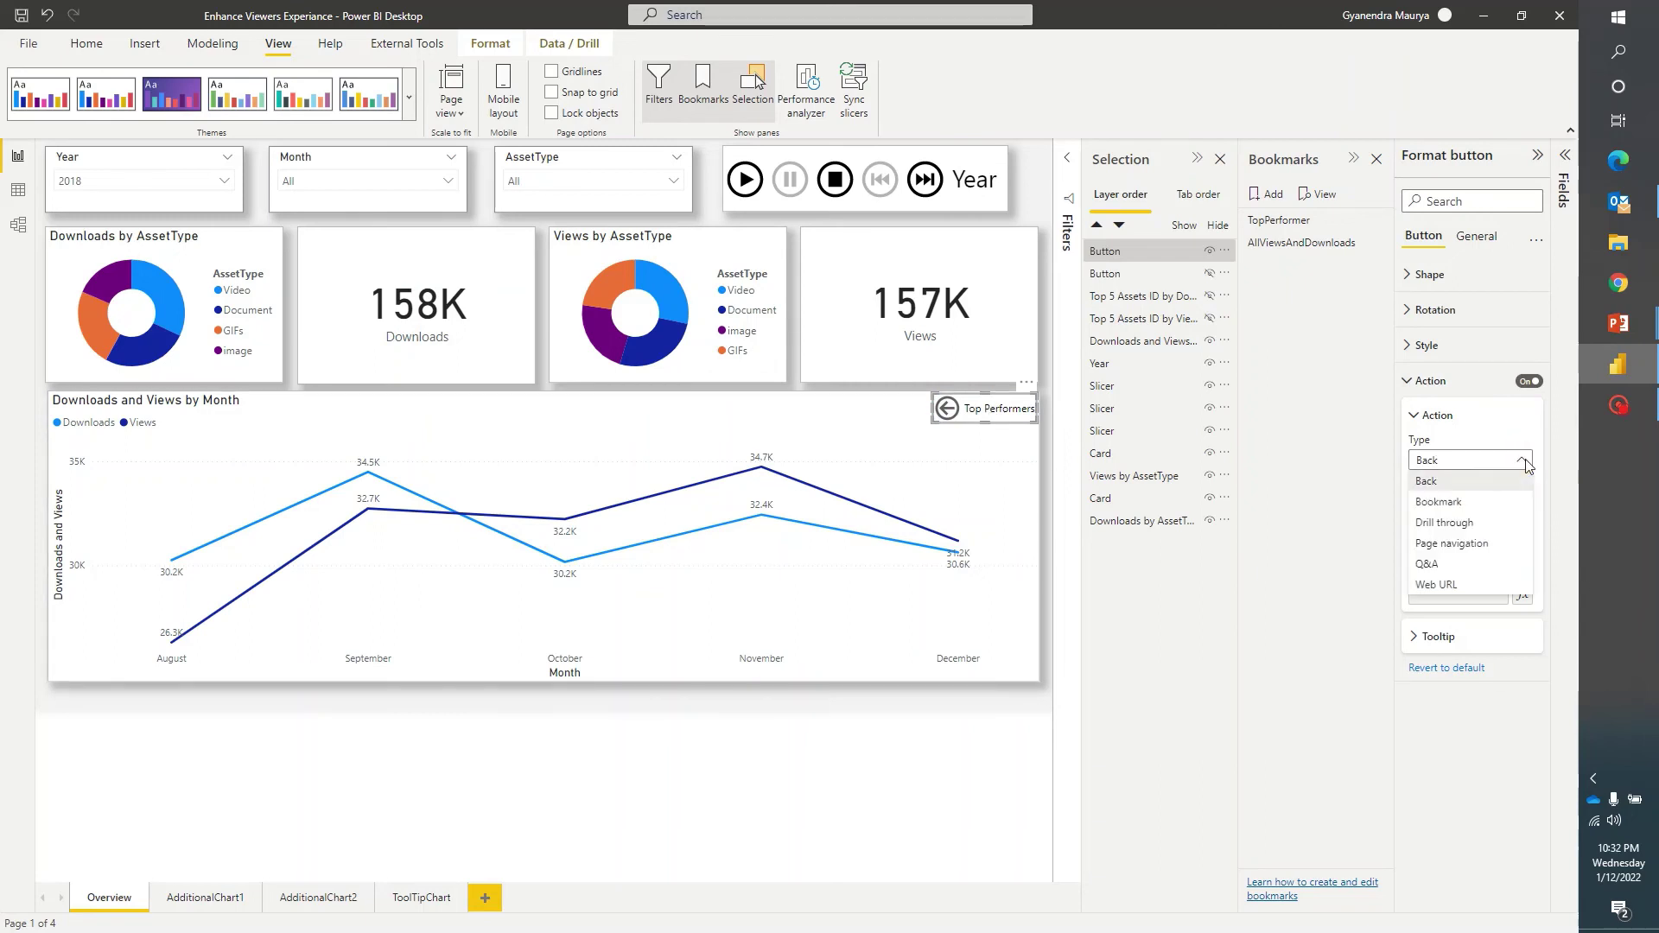
pyautogui.click(1451, 504)
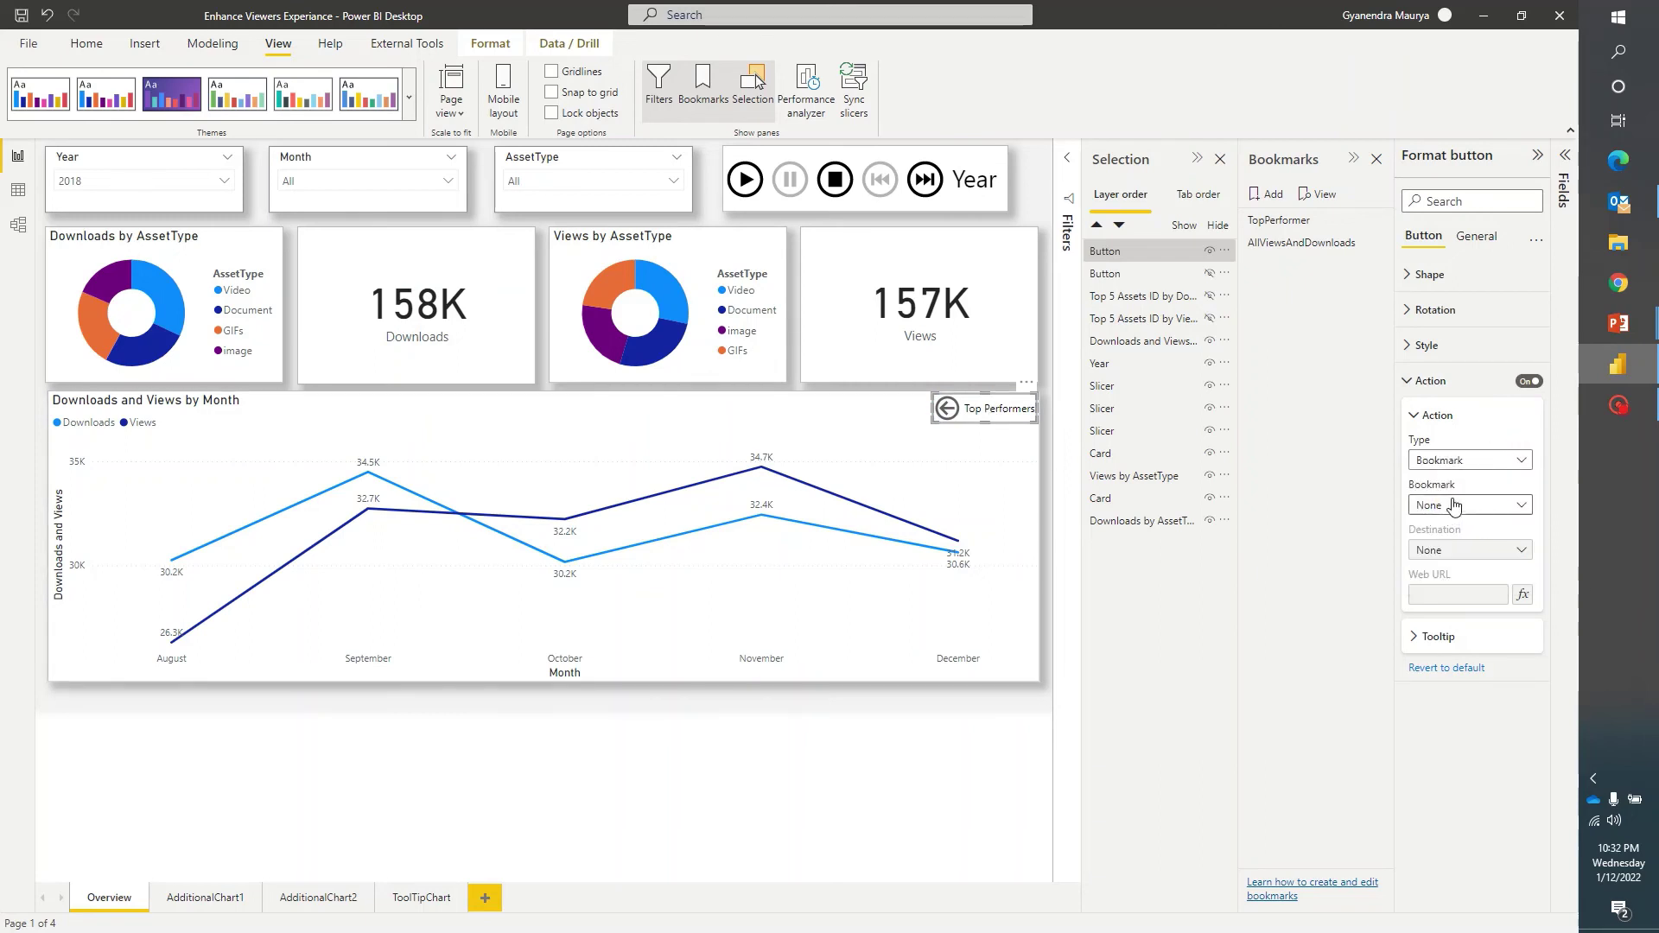
pyautogui.click(1523, 510)
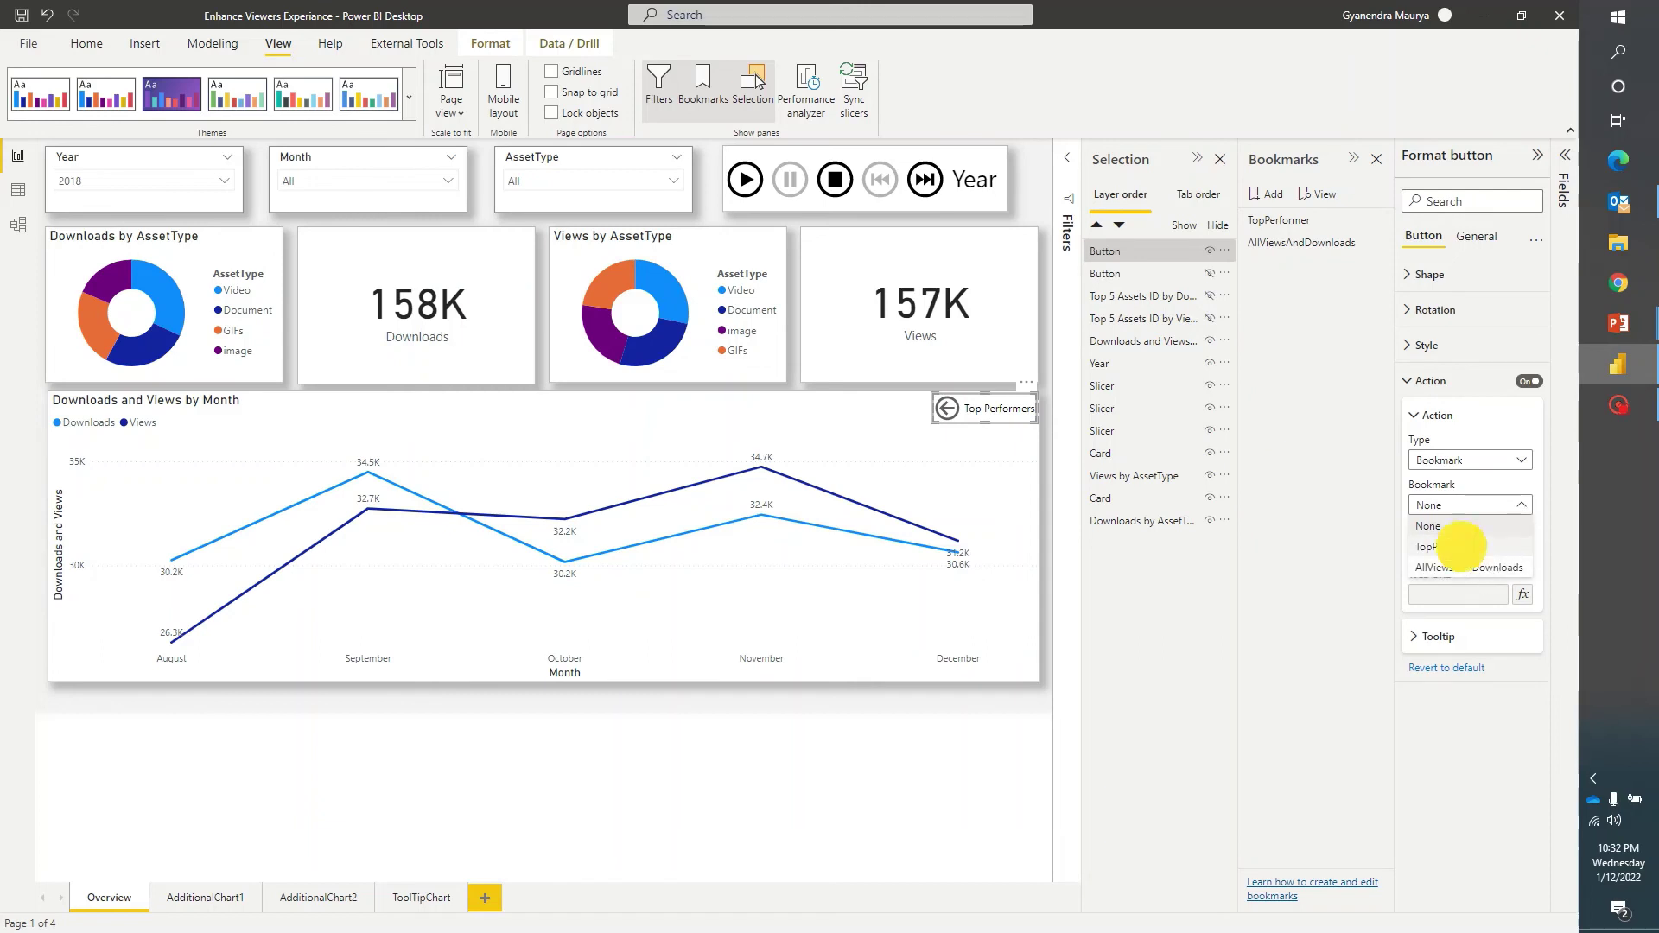
pyautogui.click(1463, 547)
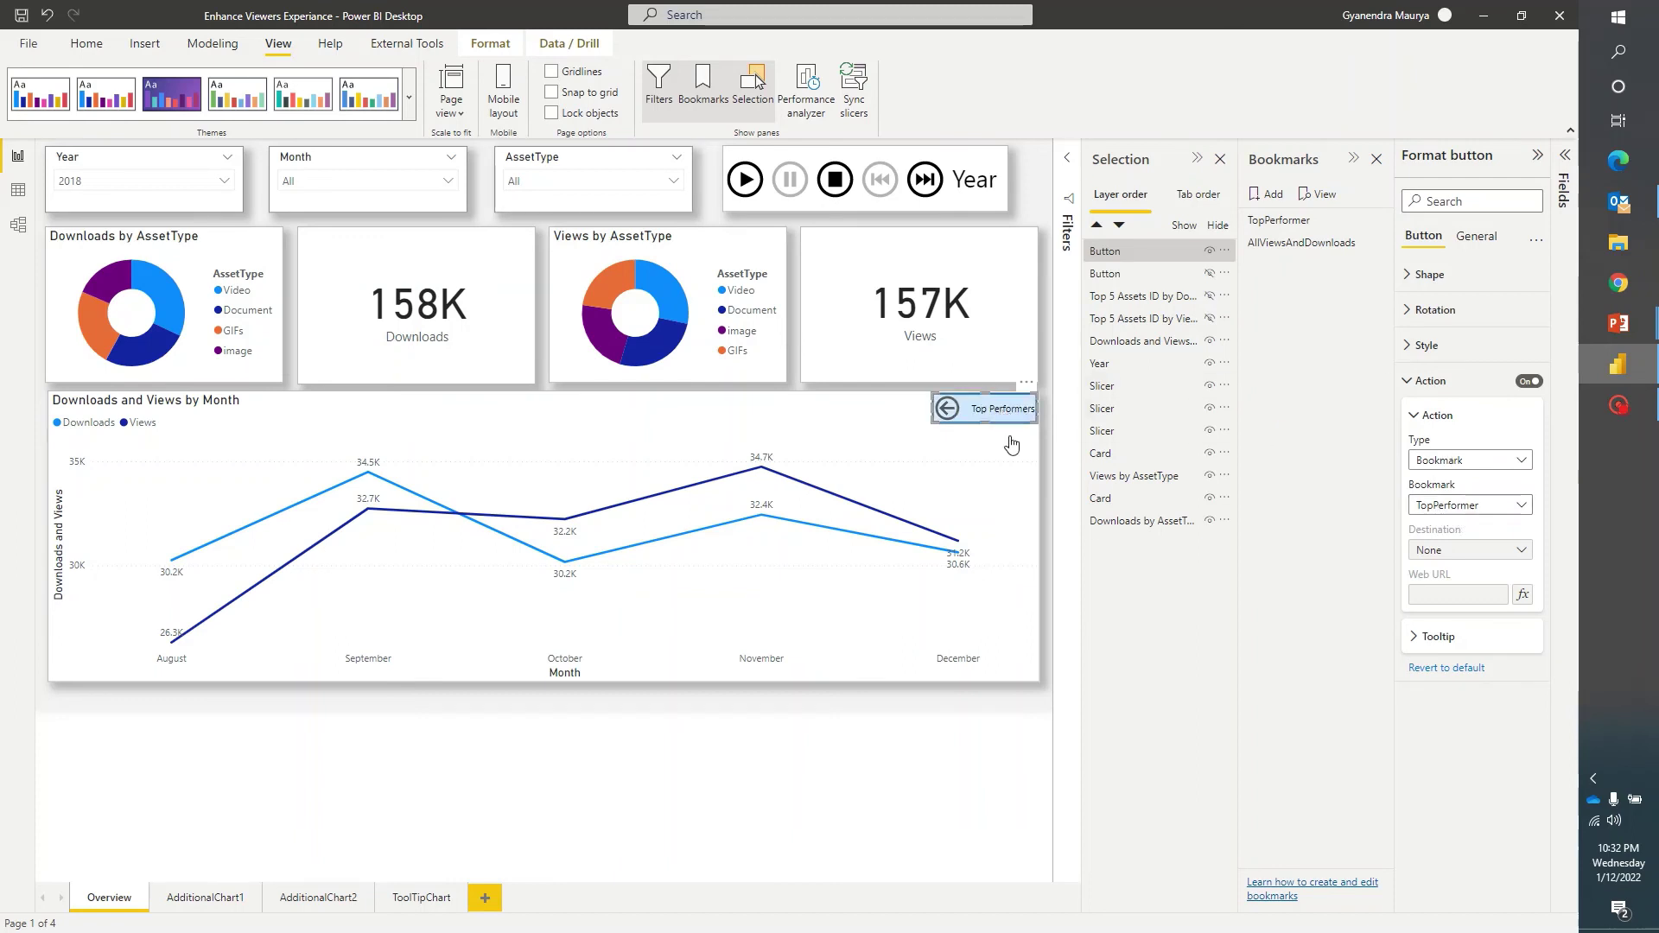
# - Follow the Top Performers button and give the All views and Downloads button a Bookmark action targeting AllViewsAndDownloads
pyautogui.keyDown('ctrl'); pyautogui.click(992, 406); pyautogui.keyUp('ctrl')
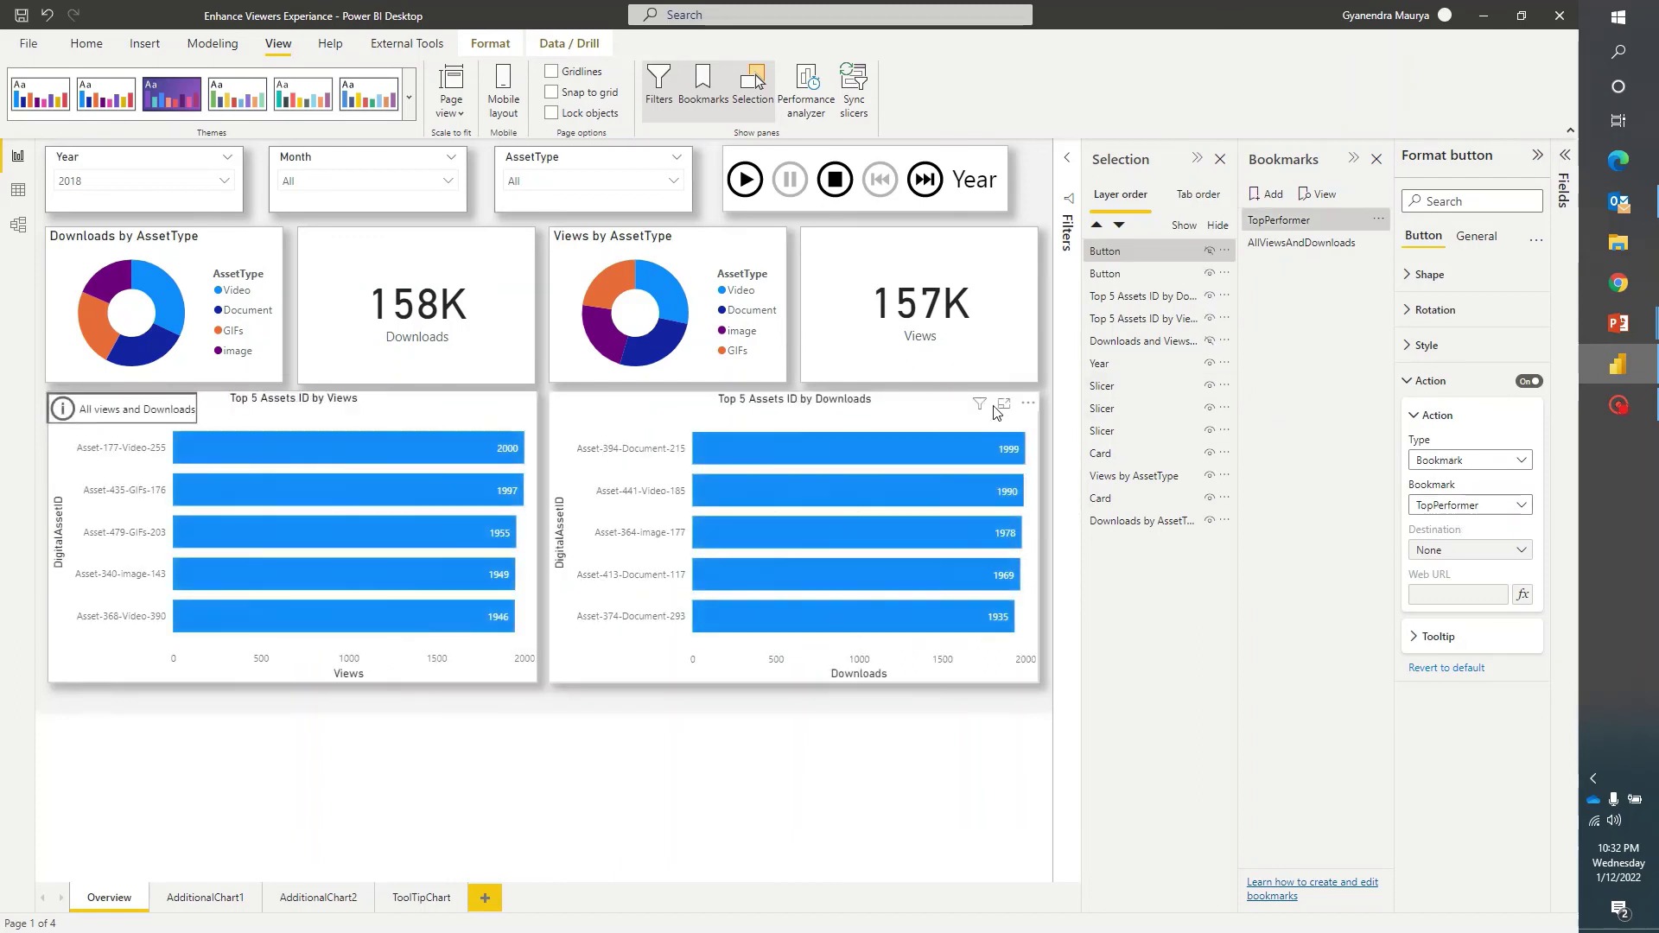
pyautogui.click(128, 419)
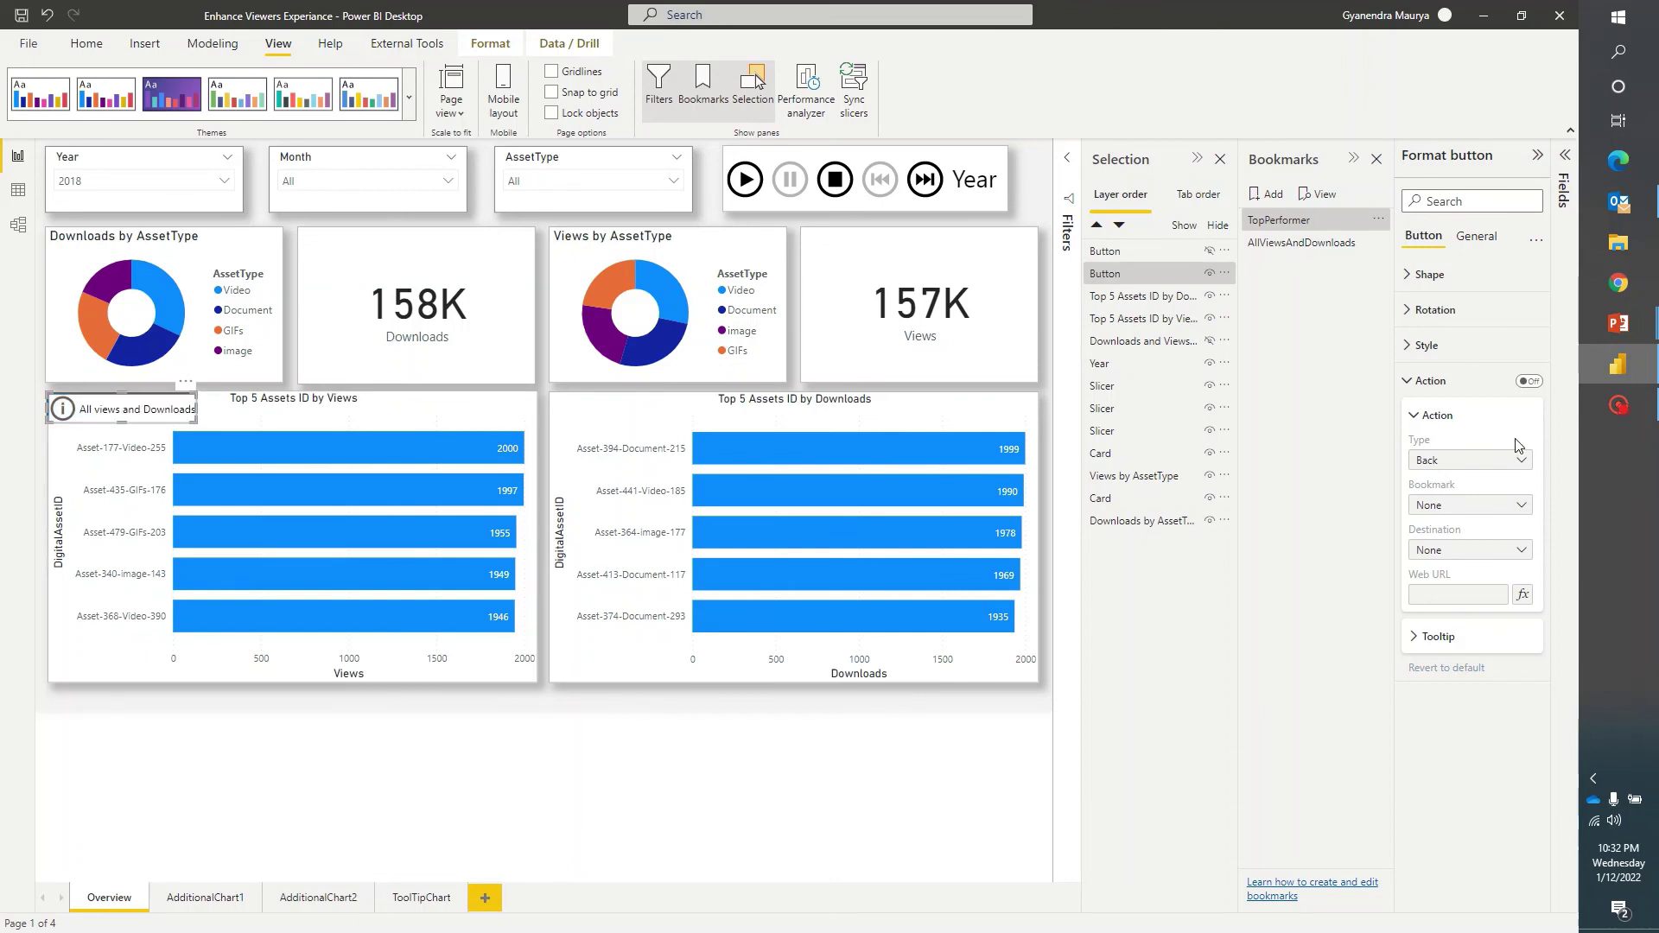
pyautogui.click(1528, 381)
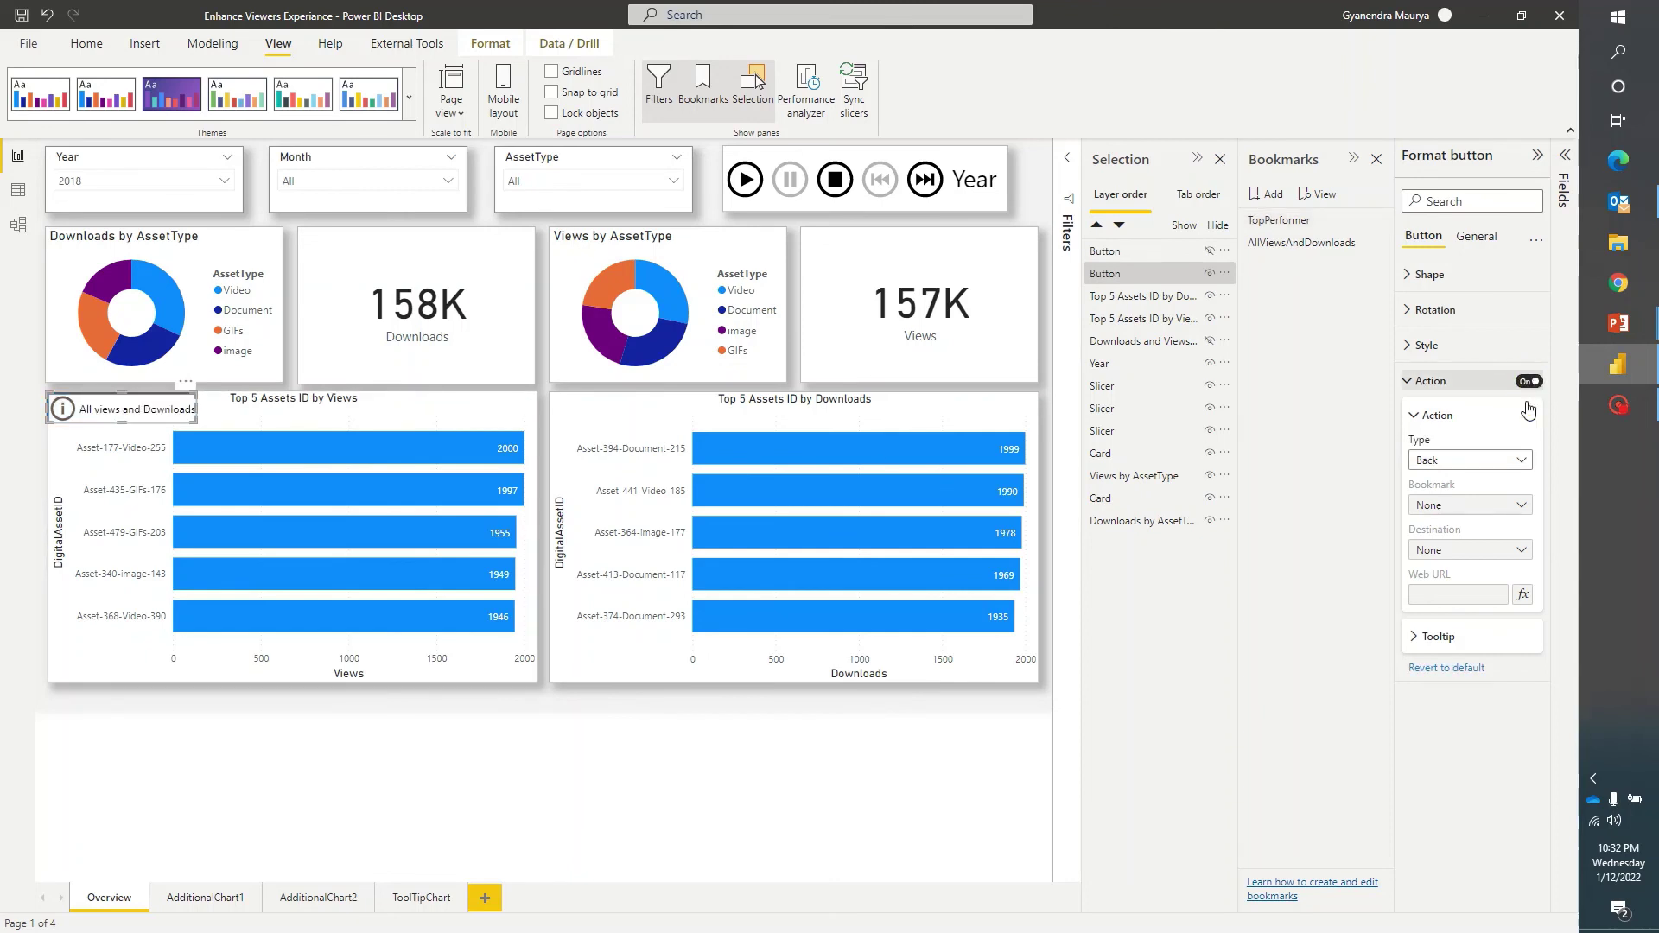
pyautogui.click(1520, 461)
pyautogui.click(1439, 502)
pyautogui.click(1523, 505)
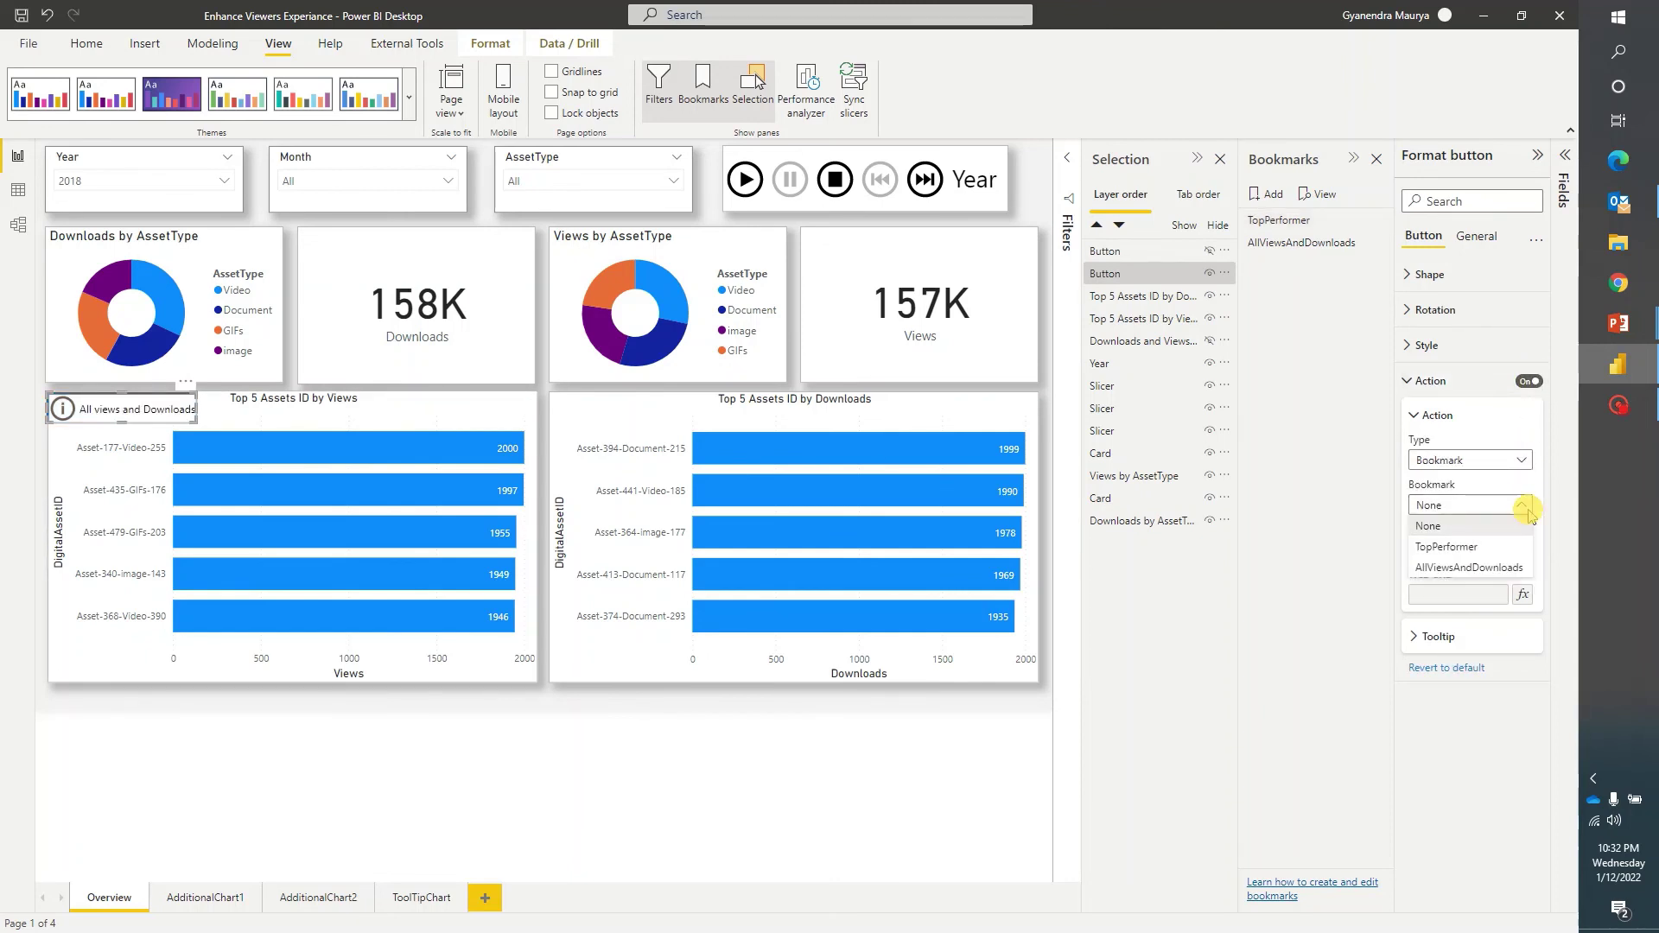
pyautogui.click(1464, 569)
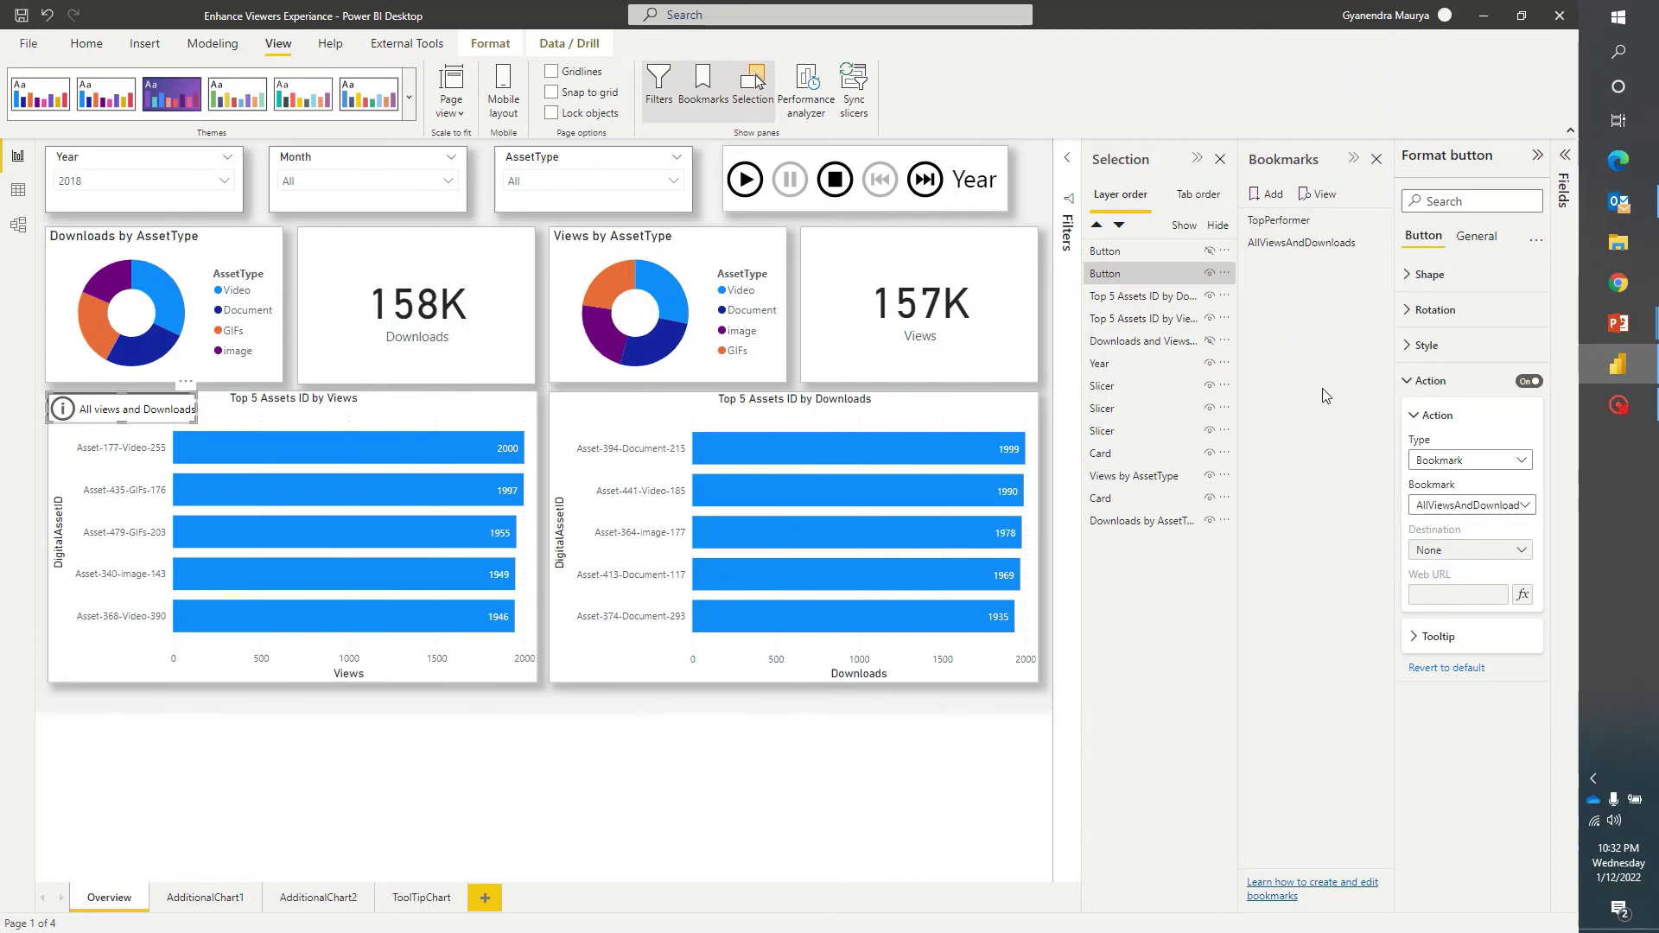
# - Collapse the side panes and test switching between the monthly line chart and Top 5 charts with both buttons
pyautogui.click(1537, 155)
pyautogui.click(1326, 159)
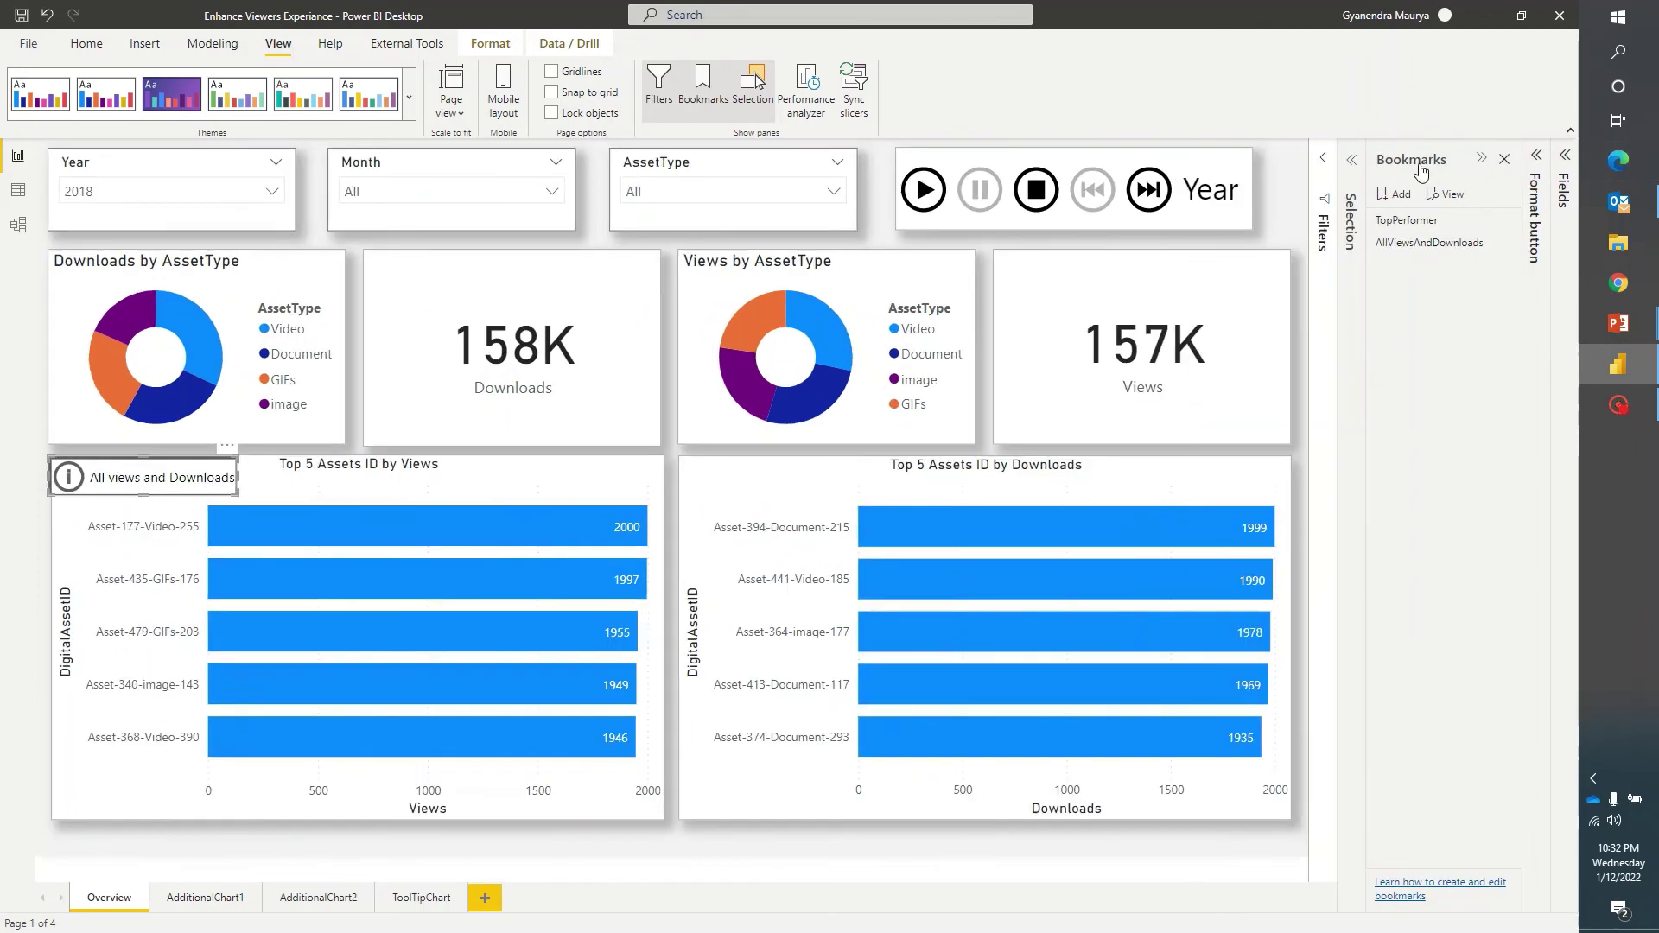
pyautogui.click(1481, 159)
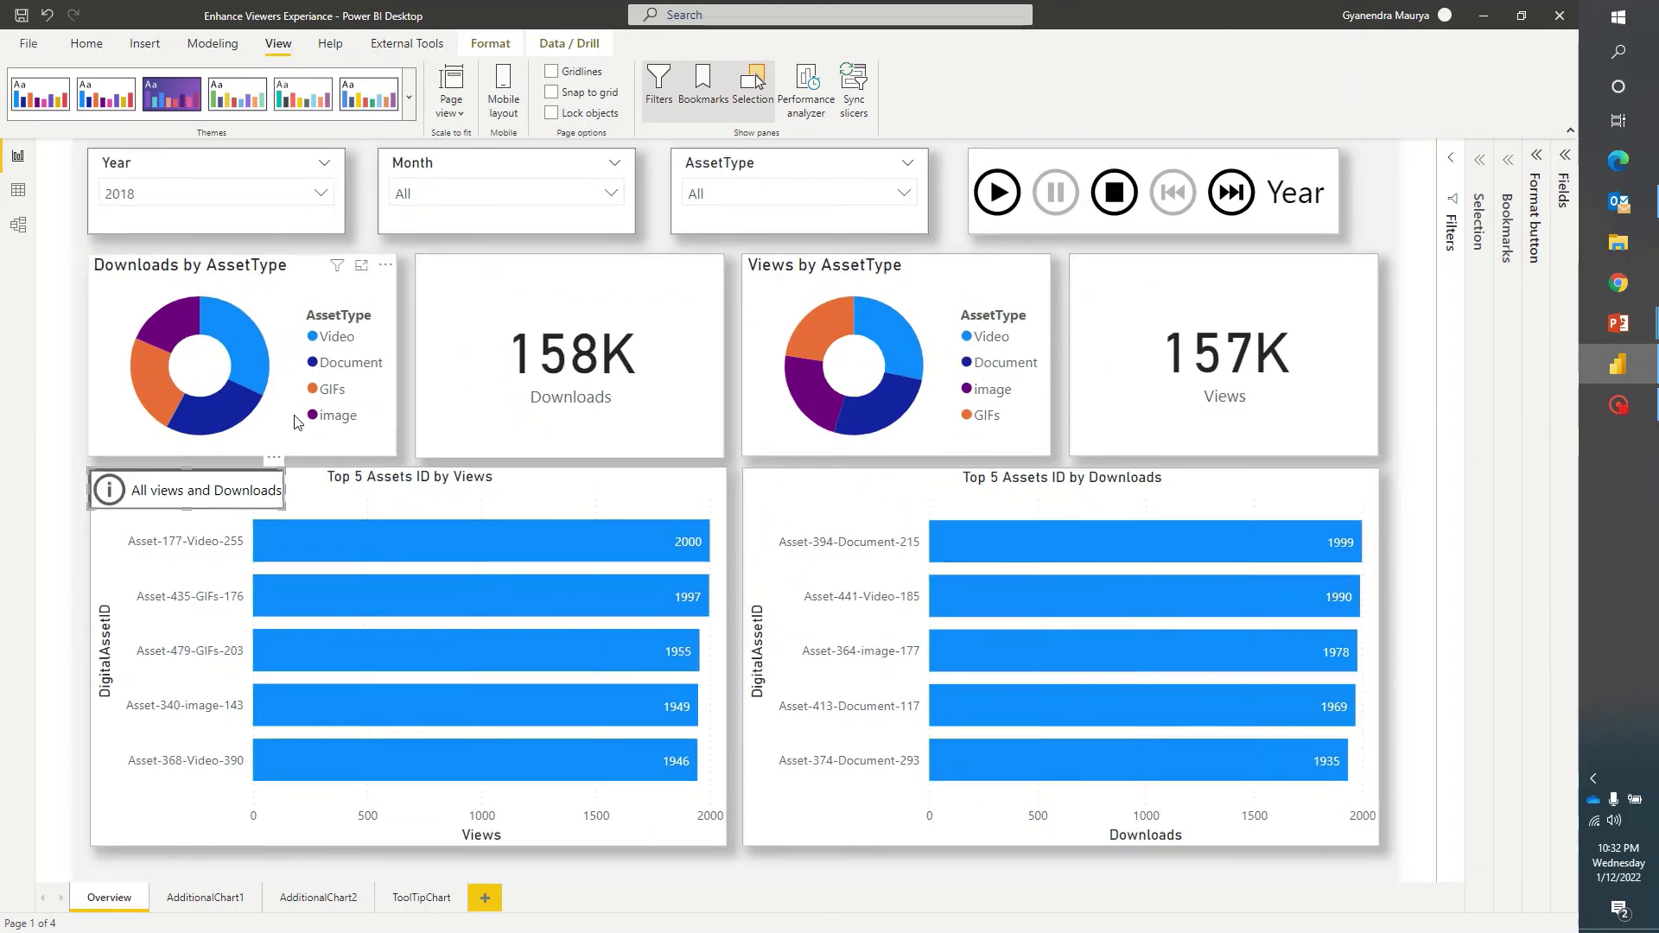
pyautogui.keyDown('ctrl'); pyautogui.click(172, 493); pyautogui.keyUp('ctrl')
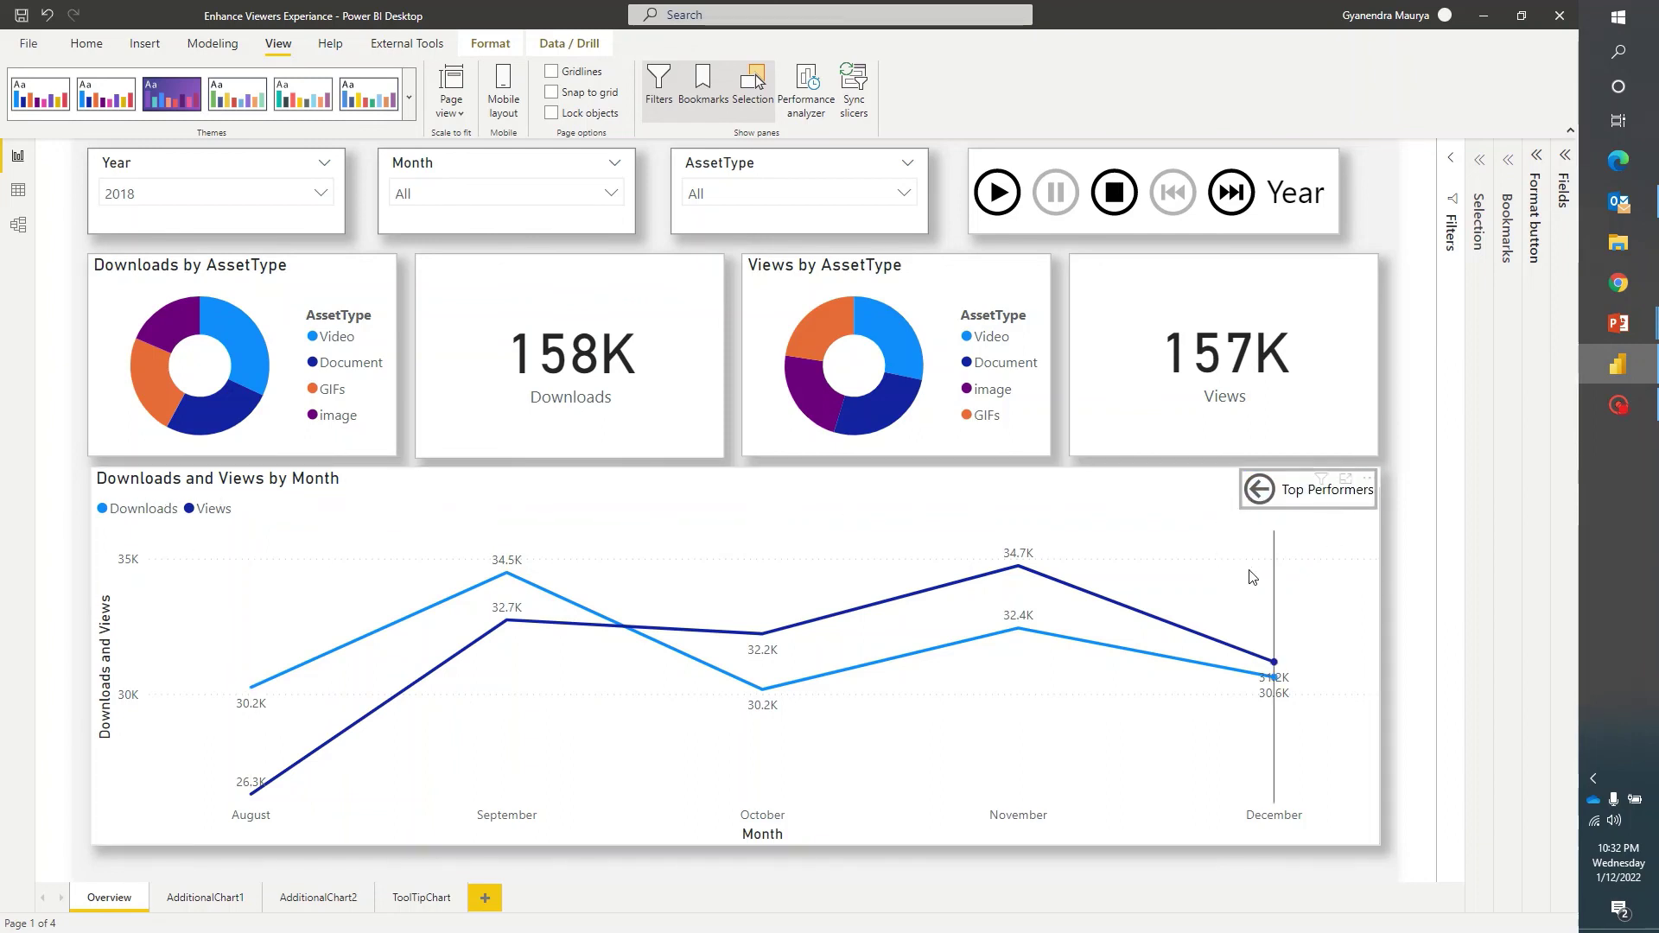
pyautogui.keyDown('ctrl'); pyautogui.click(1313, 492); pyautogui.keyUp('ctrl')
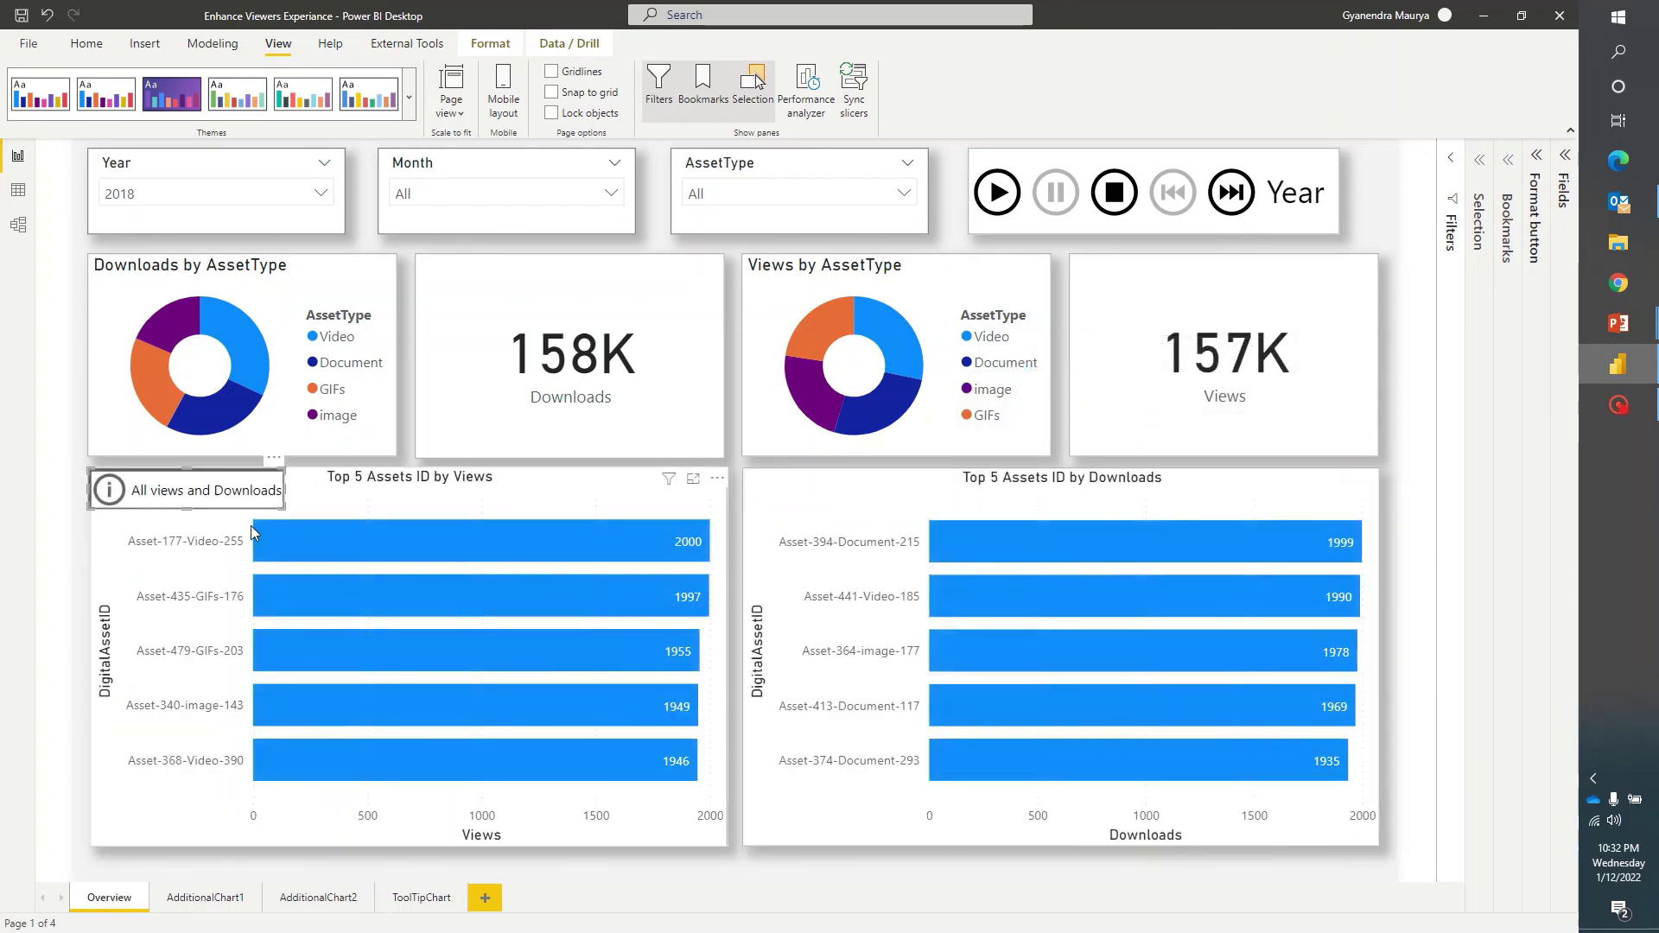
pyautogui.click(735, 399)
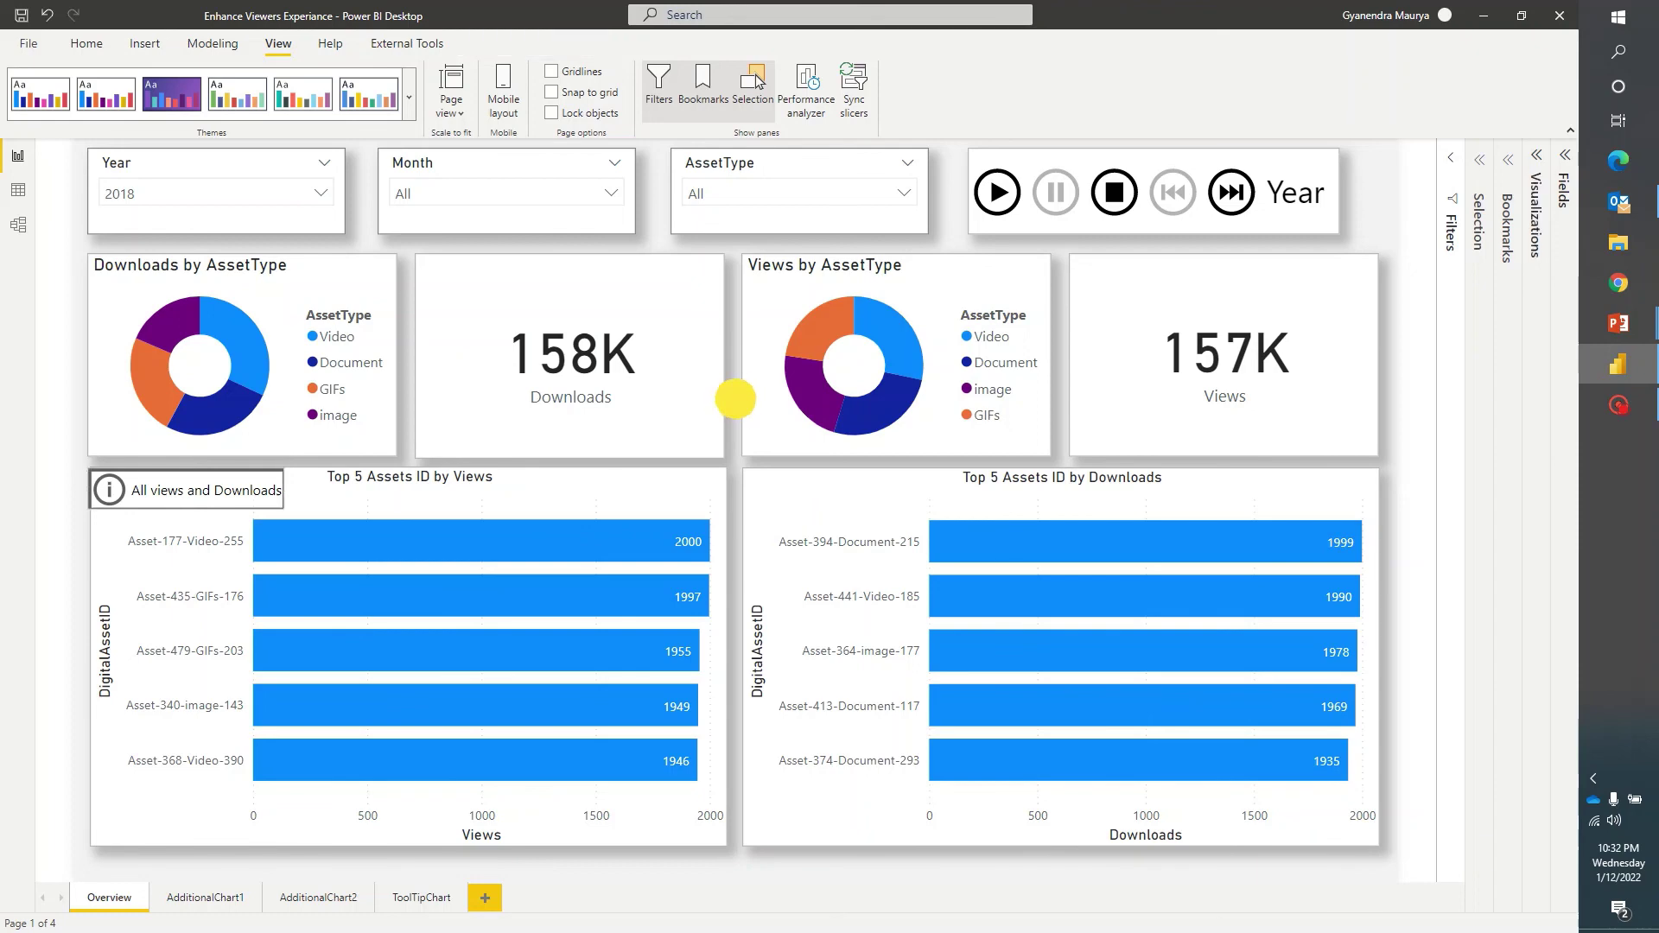
pyautogui.keyDown('ctrl'); pyautogui.click(187, 491); pyautogui.keyUp('ctrl')
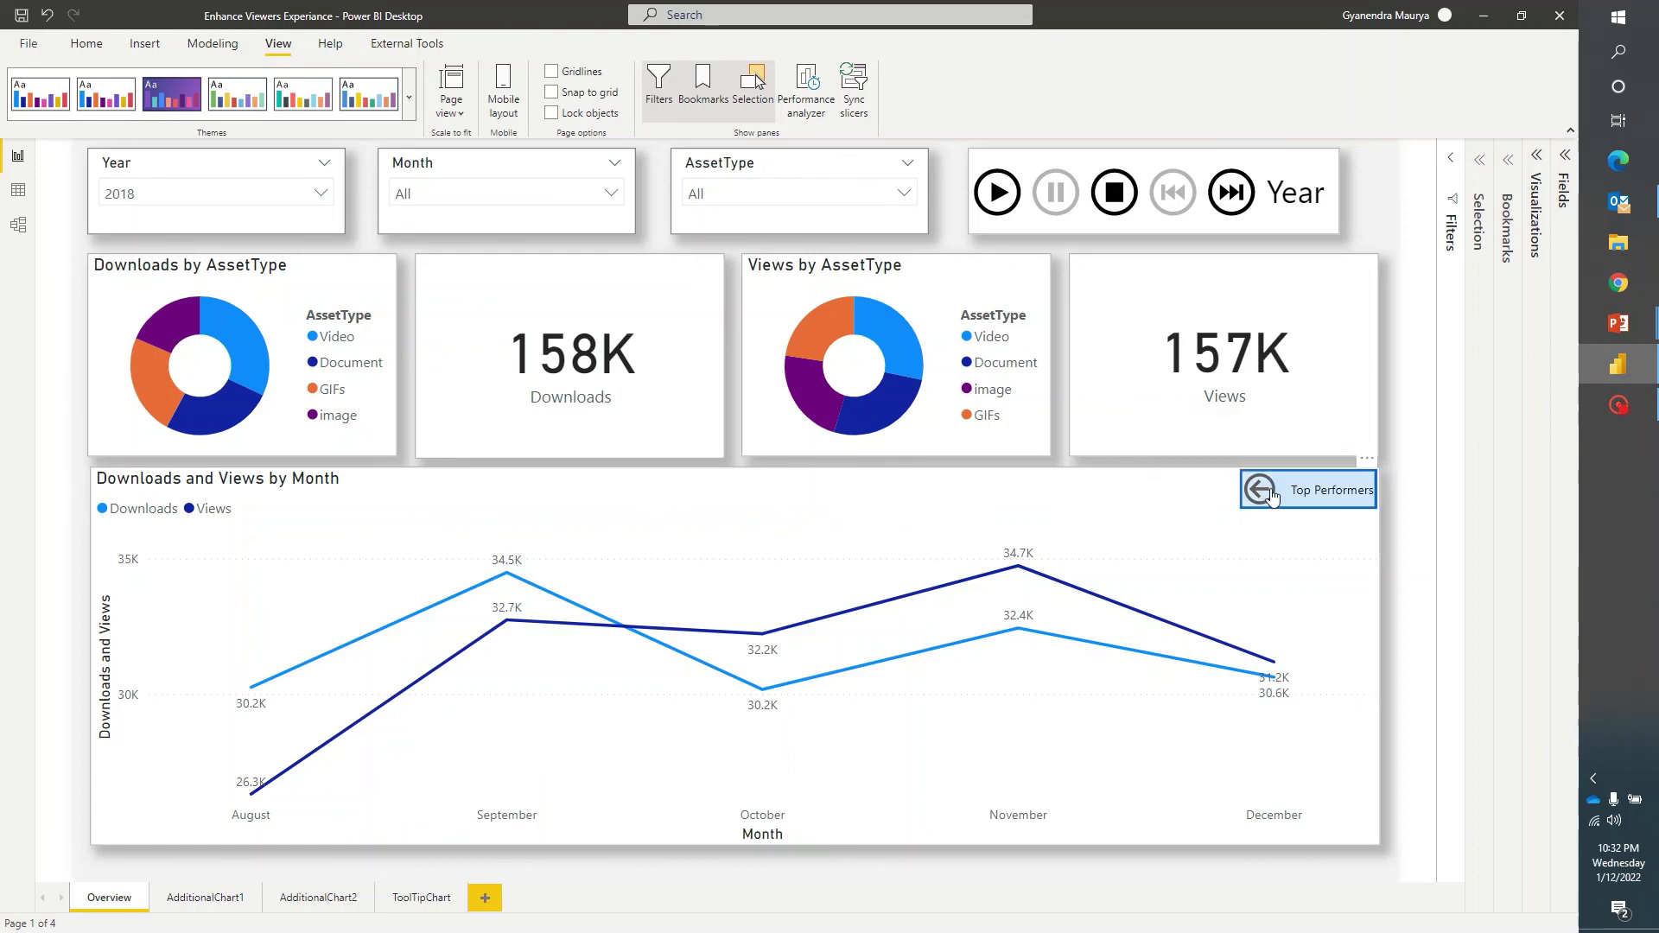
pyautogui.keyDown('ctrl'); pyautogui.click(1268, 493); pyautogui.keyUp('ctrl')
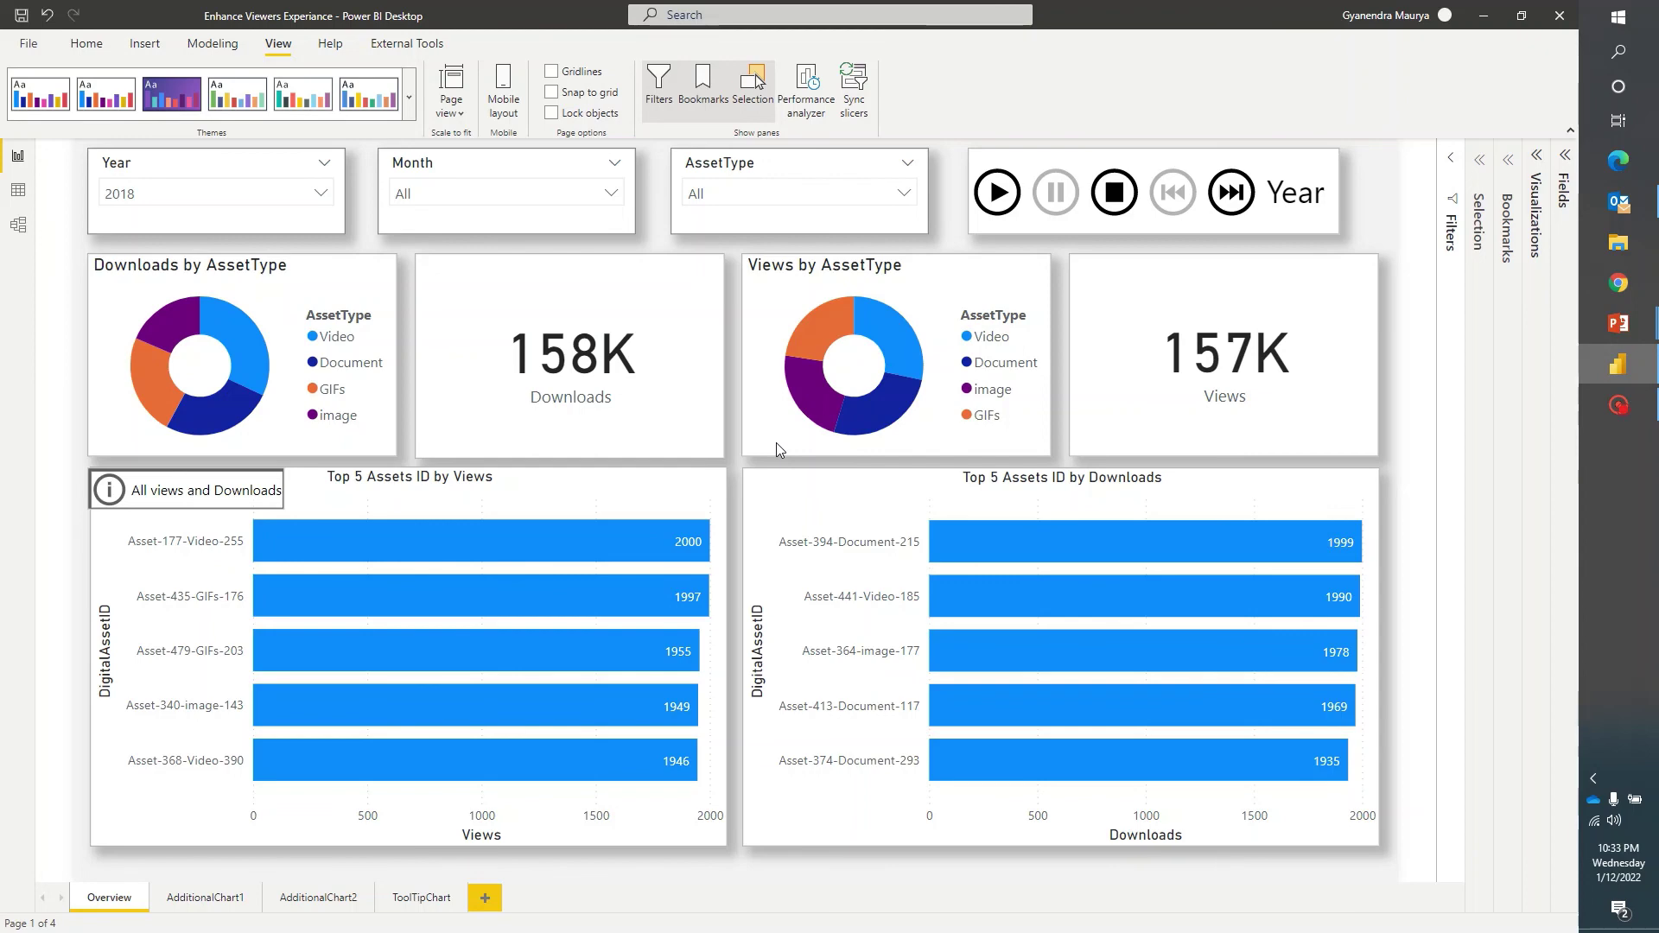
pyautogui.hotkey('alt', 'Tab')
pyautogui.hotkey('alt', 'Tab')
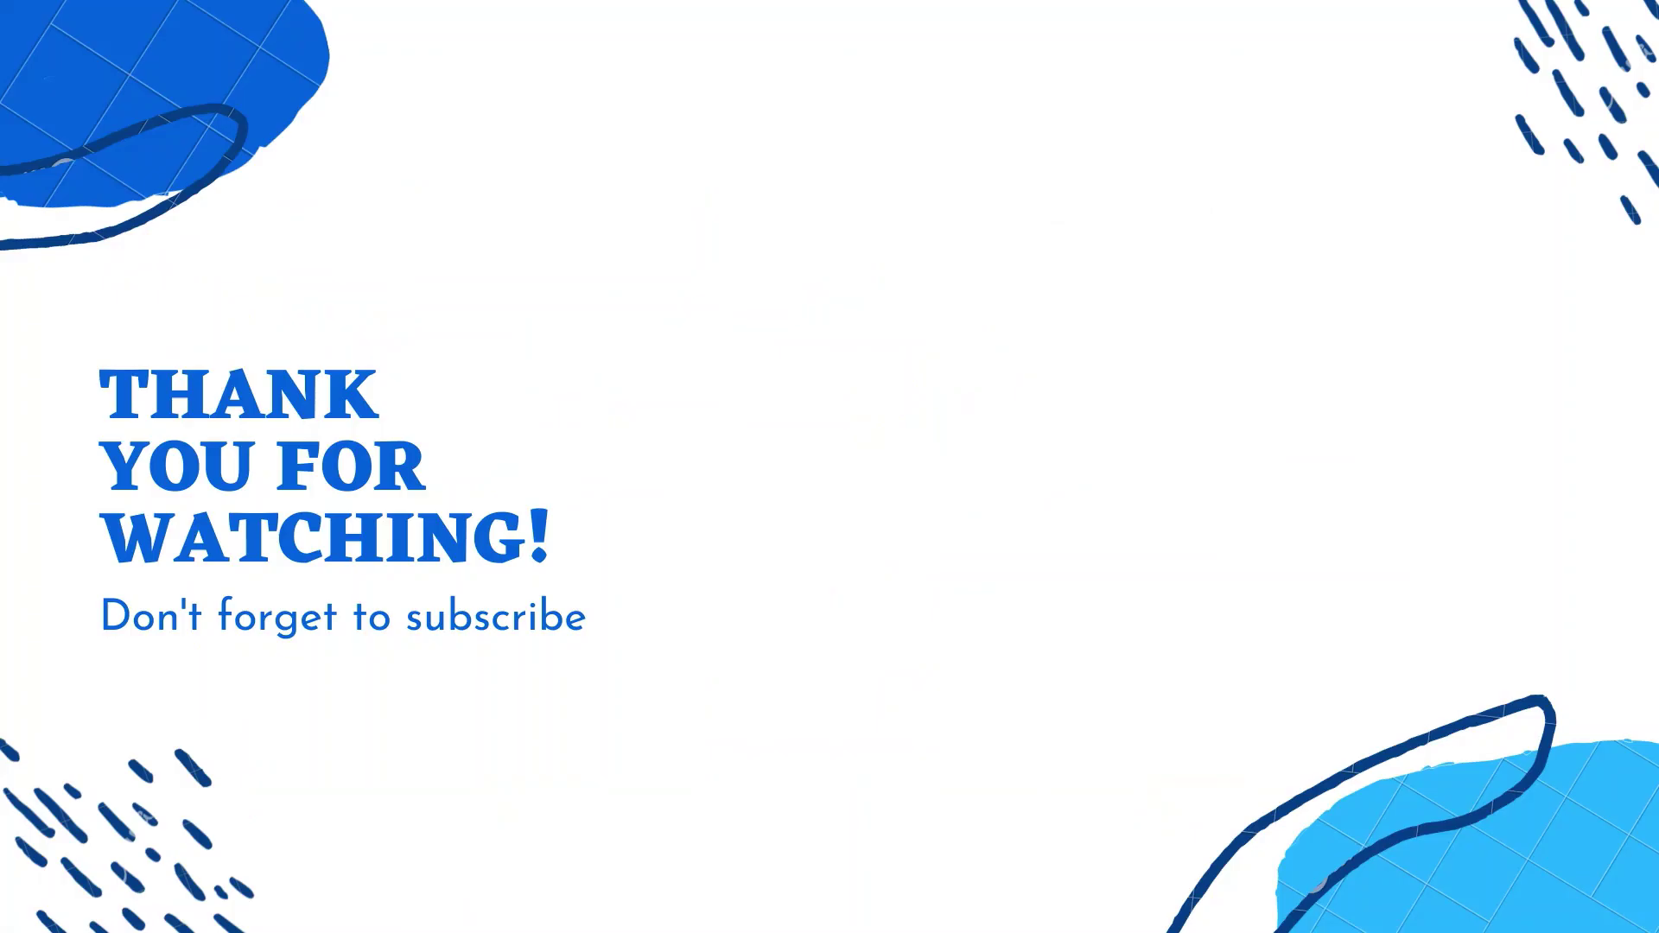